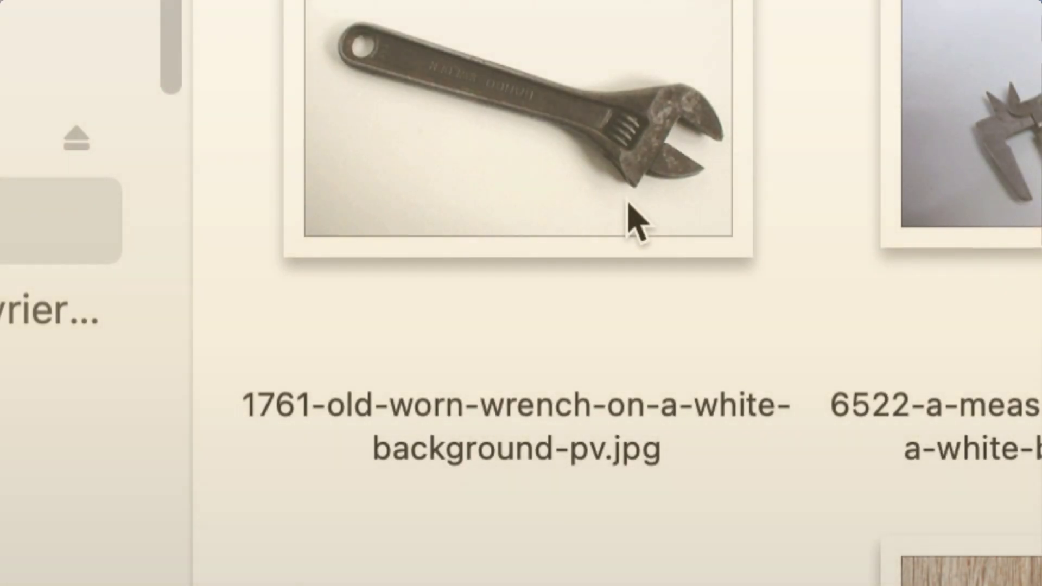
# Step: Compare the worn wrench, caliper, crossed wrenches and wood texture images in the demo folder
pyautogui.click(628, 207)
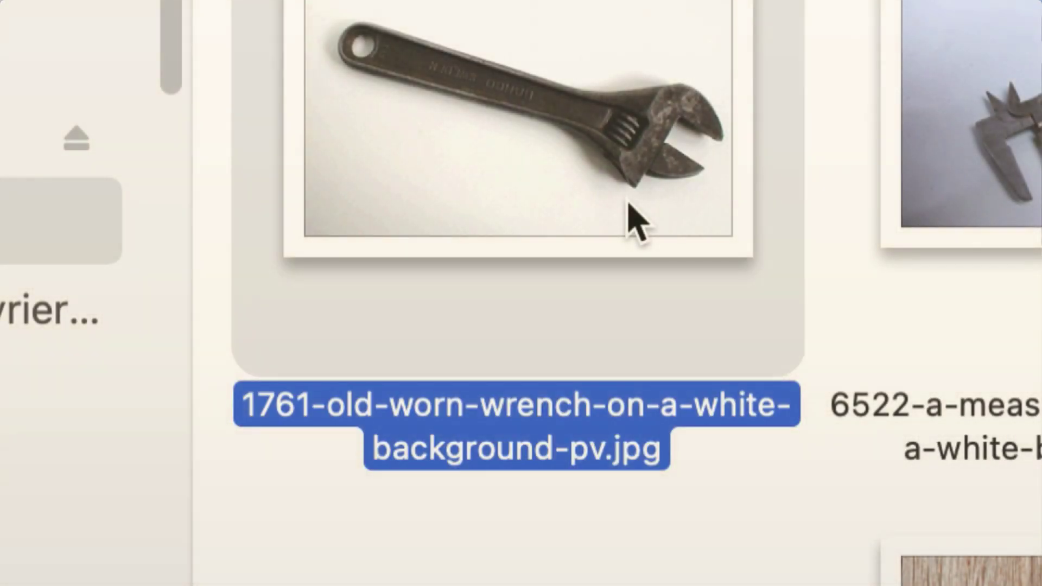
pyautogui.click(705, 209)
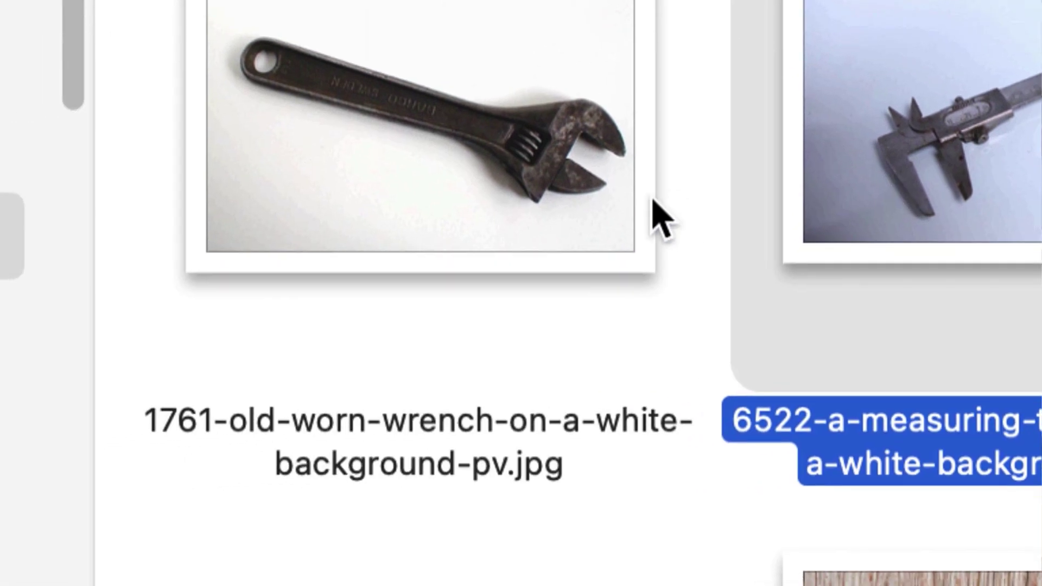
pyautogui.click(658, 217)
pyautogui.click(705, 199)
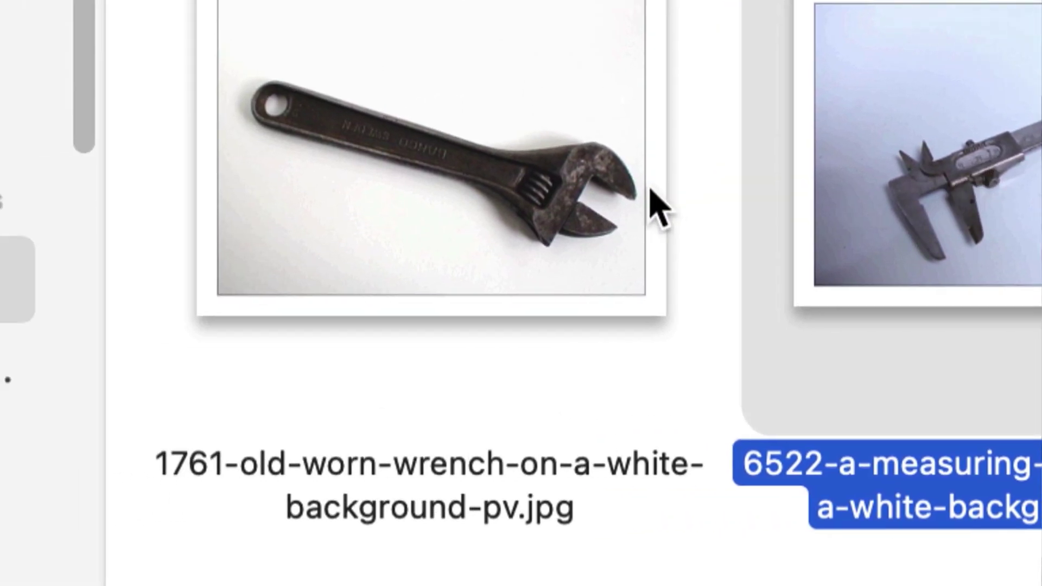
pyautogui.click(654, 206)
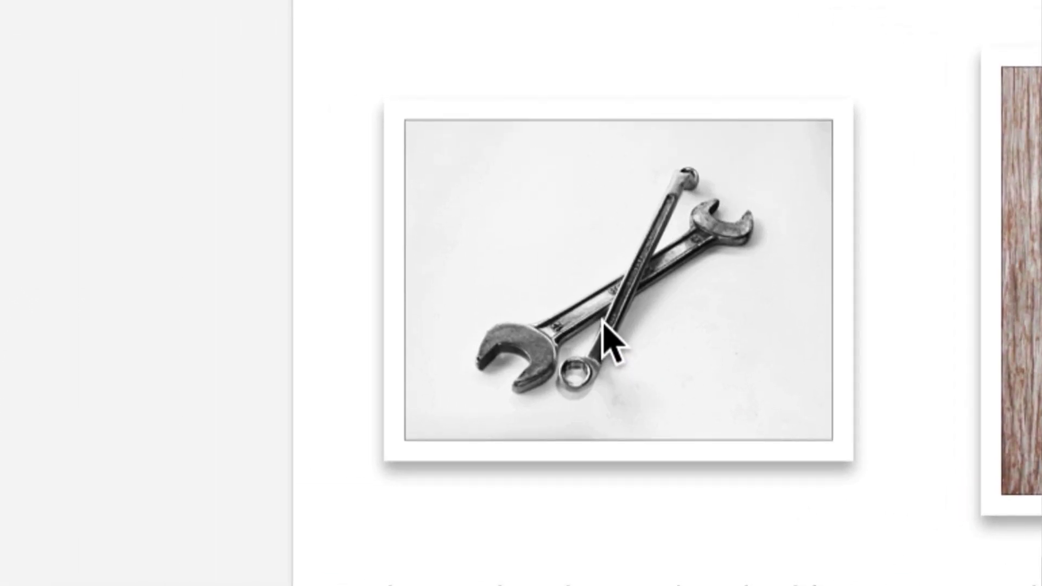
pyautogui.click(602, 327)
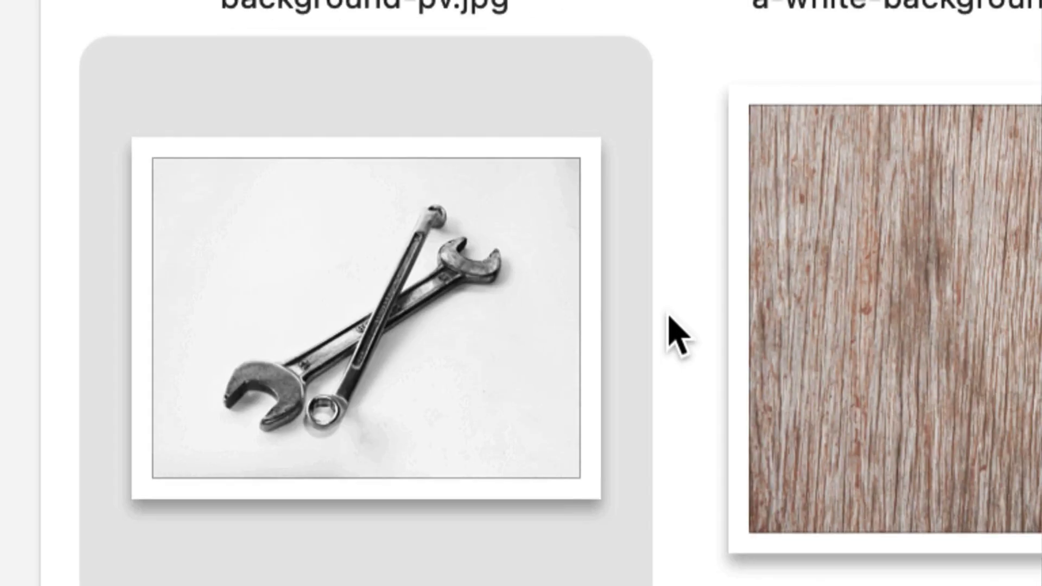
pyautogui.click(814, 337)
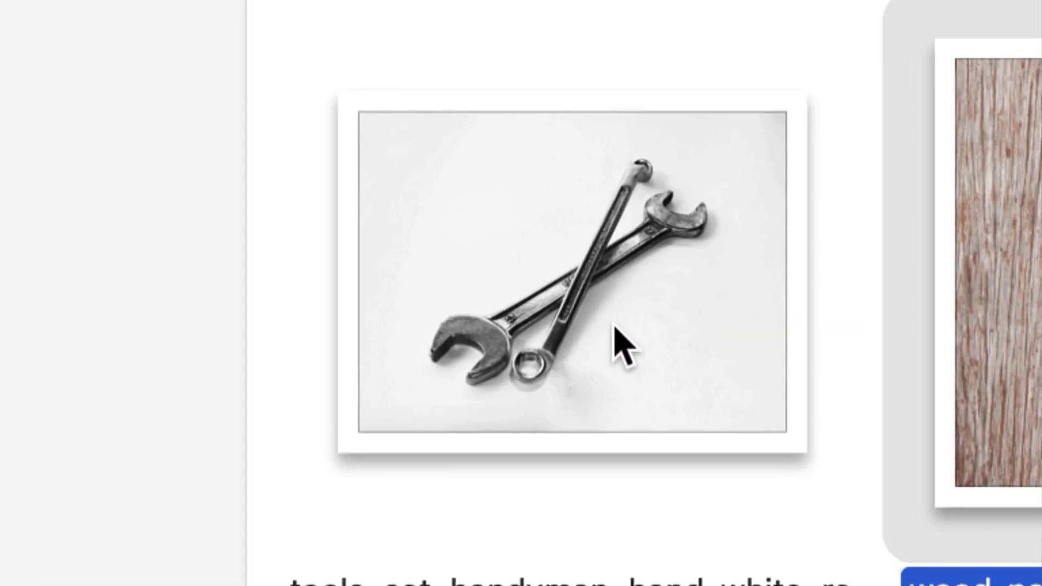
# Step: Recheck the caliper photo and settle on 1761-old-worn-wrench-on-a-white-background-pv.jpg
pyautogui.click(613, 343)
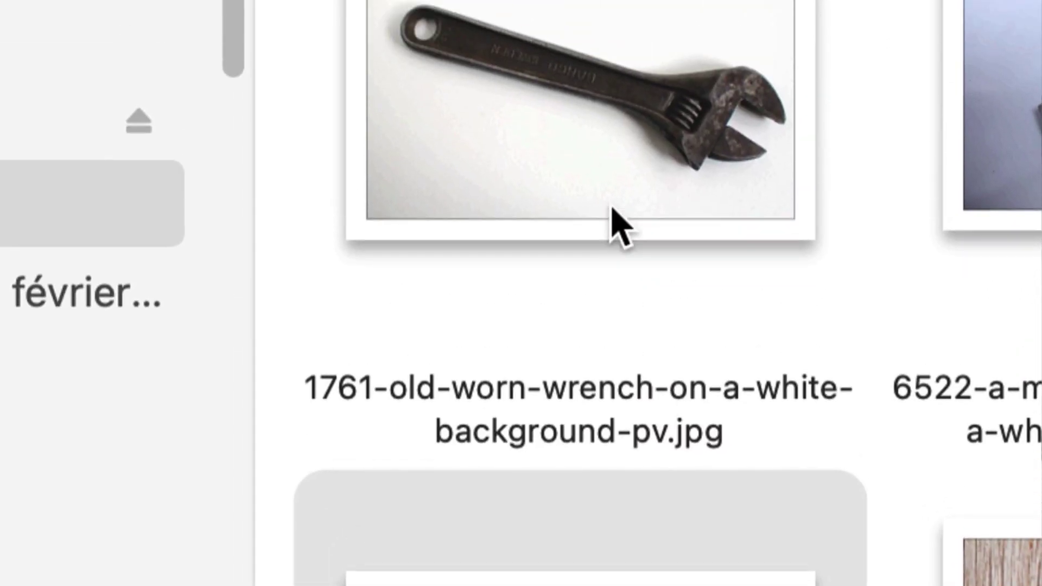
pyautogui.click(617, 218)
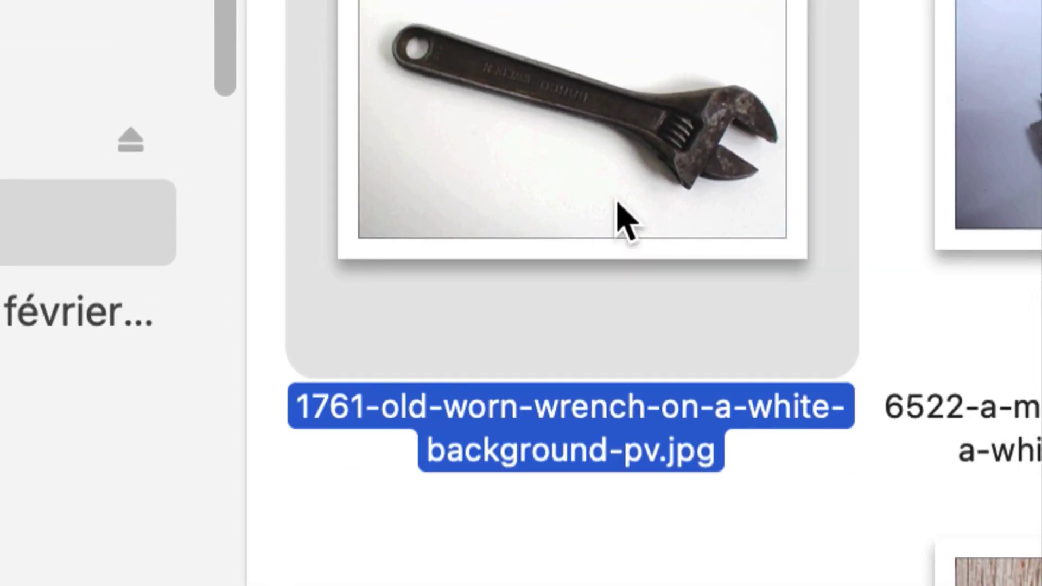
pyautogui.click(714, 216)
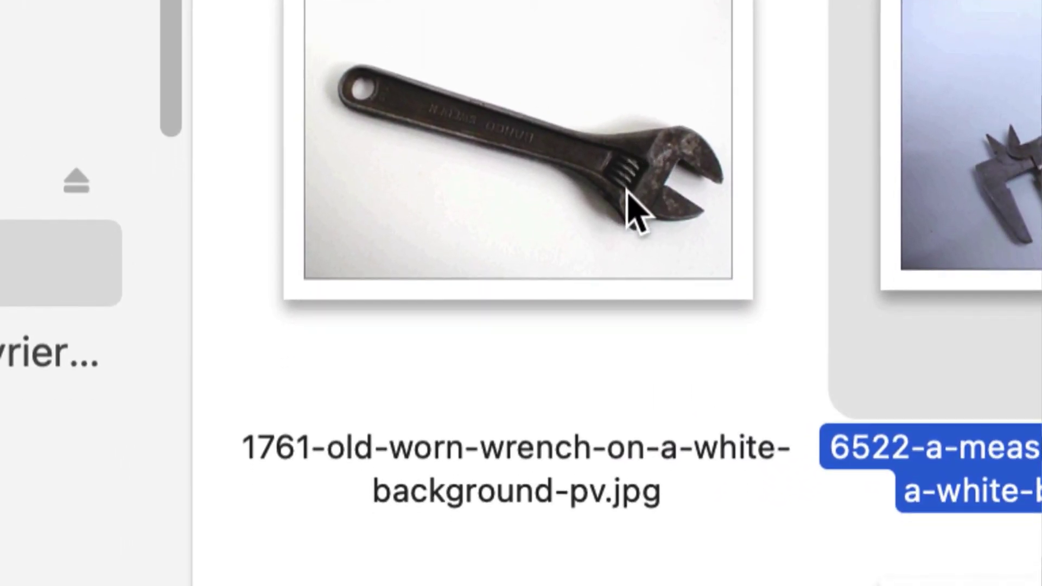
pyautogui.scroll(-5, 628, 210)
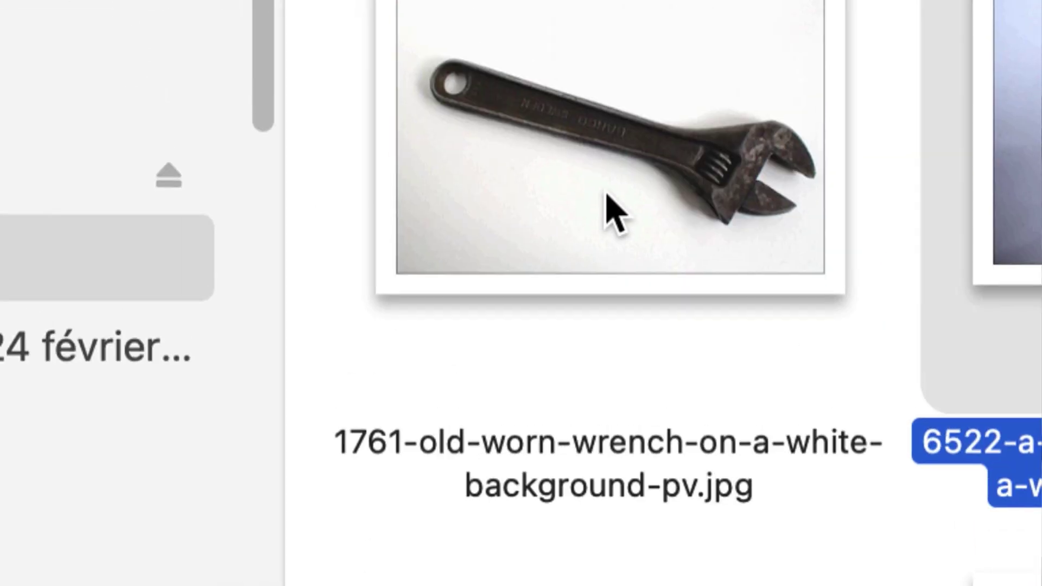
pyautogui.click(608, 204)
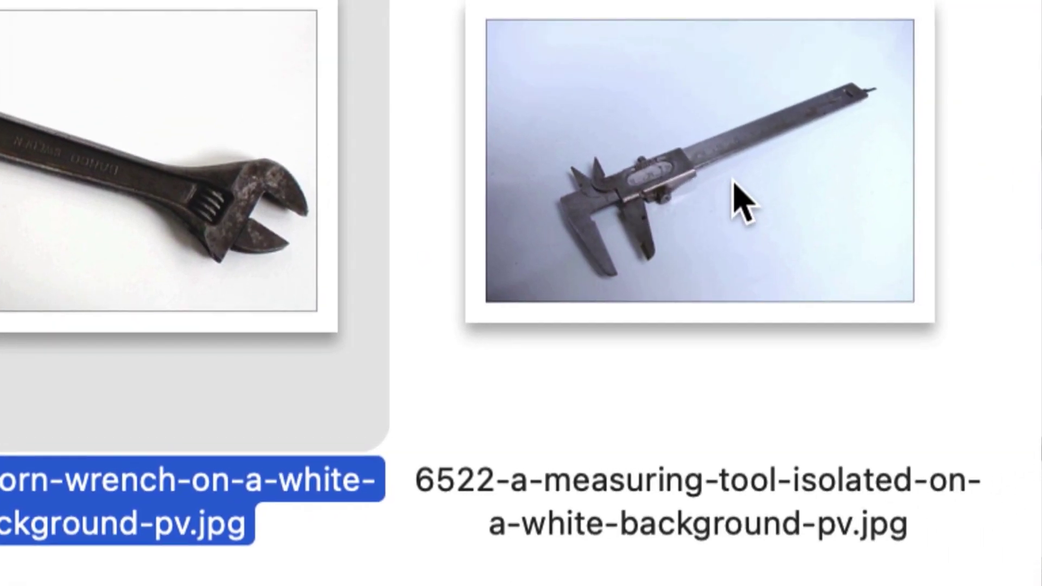
pyautogui.click(734, 183)
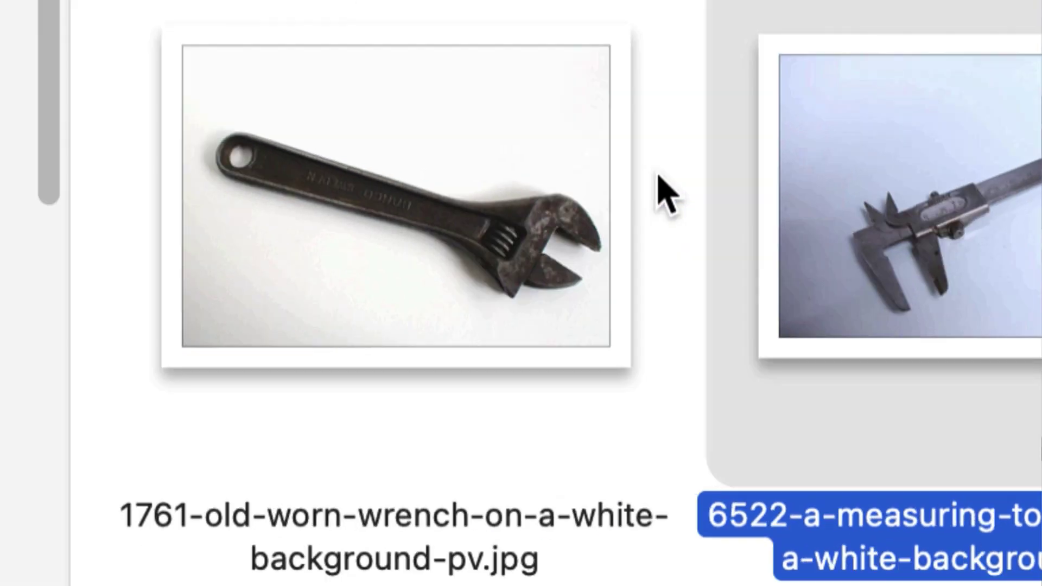
pyautogui.click(591, 185)
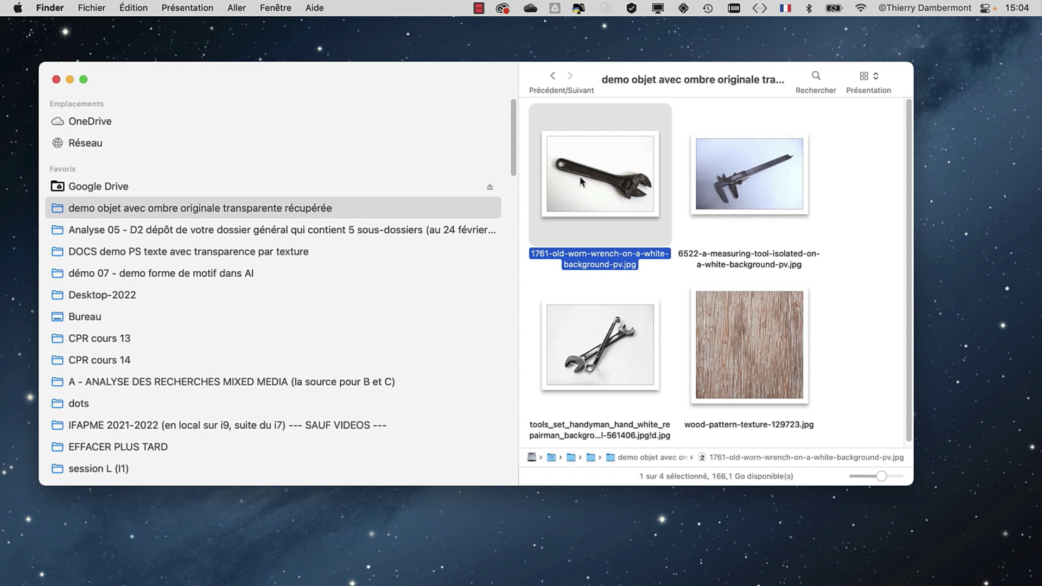
# Step: Open the old worn wrench photo in Photoshop and zoom in until the jaw edge shows individual pixels
pyautogui.doubleClick(579, 176)
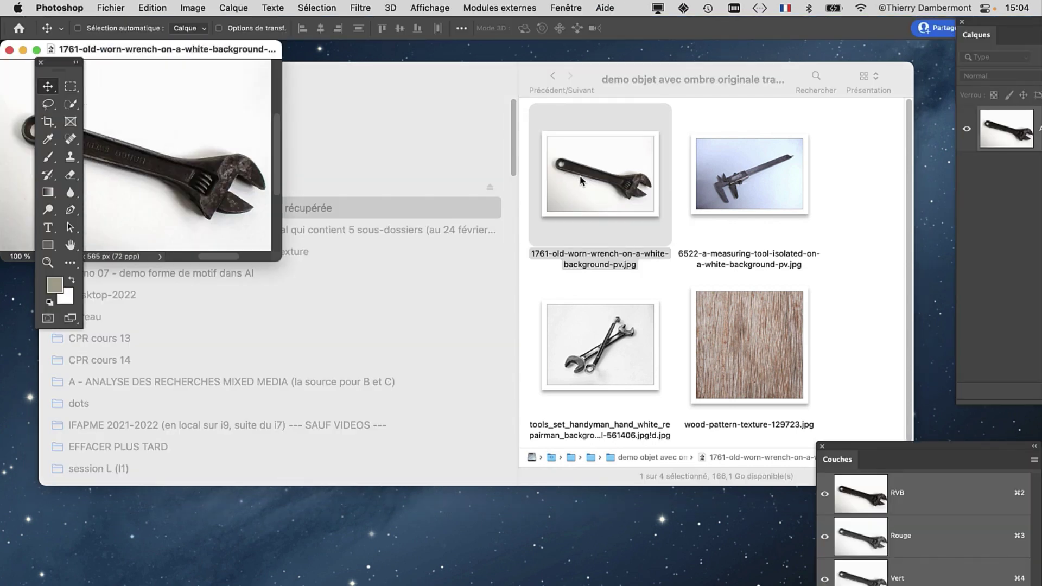
pyautogui.scroll(2, 578, 385)
pyautogui.scroll(5, 578, 385)
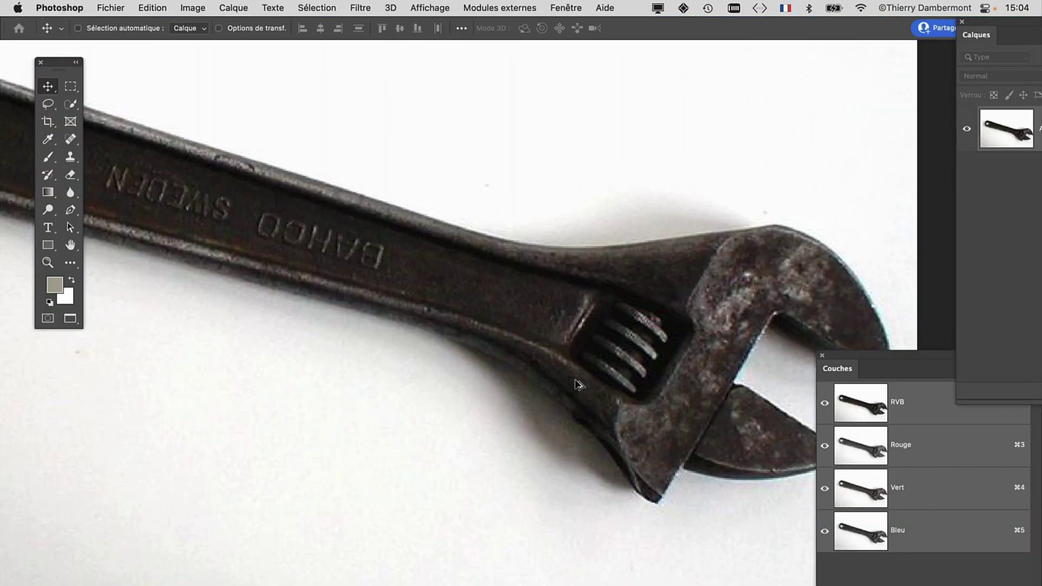
pyautogui.scroll(2, 578, 385)
pyautogui.scroll(2, 585, 358)
pyautogui.scroll(2, 581, 265)
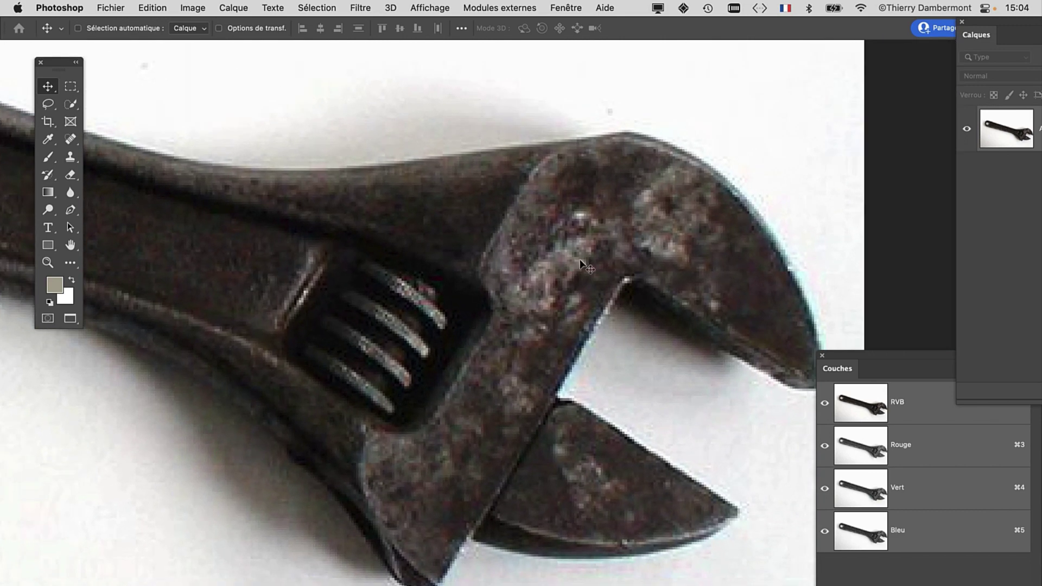
pyautogui.scroll(2, 624, 189)
pyautogui.scroll(2, 626, 188)
pyautogui.scroll(2, 654, 190)
pyautogui.scroll(2, 652, 191)
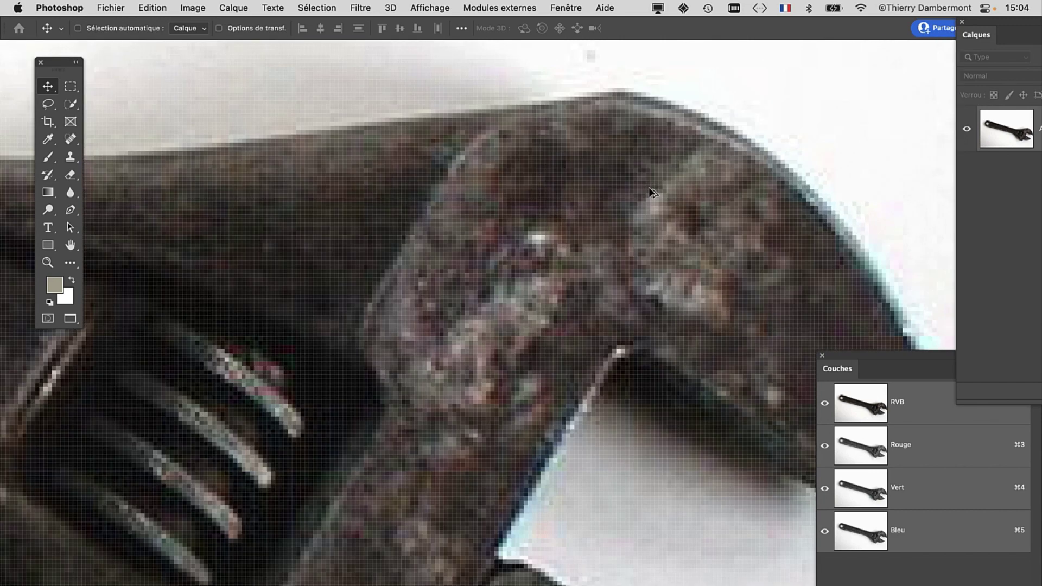
pyautogui.scroll(-4, 651, 191)
pyautogui.scroll(4, 496, 292)
pyautogui.scroll(-2, 520, 276)
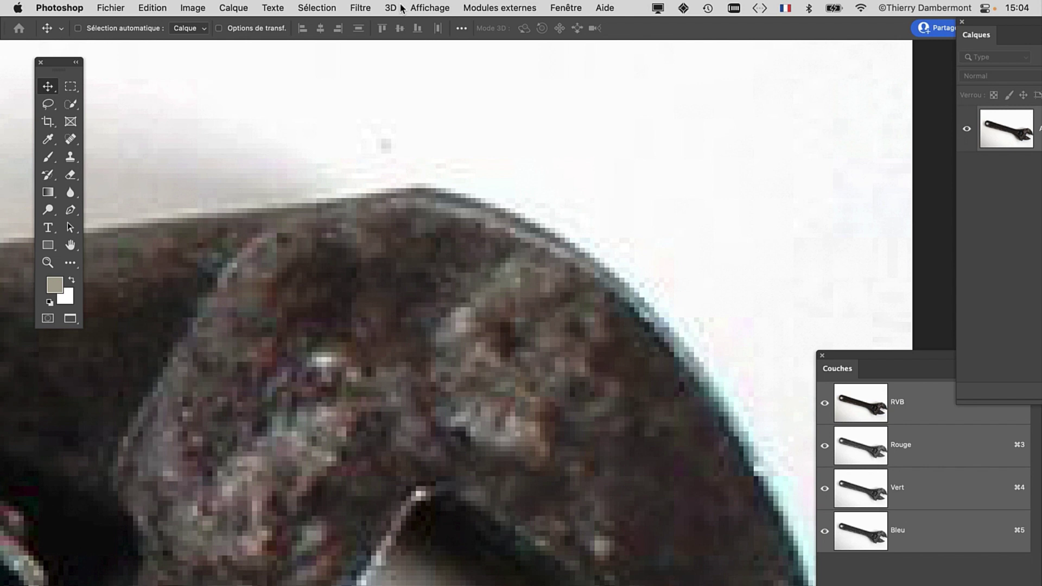
pyautogui.click(411, 7)
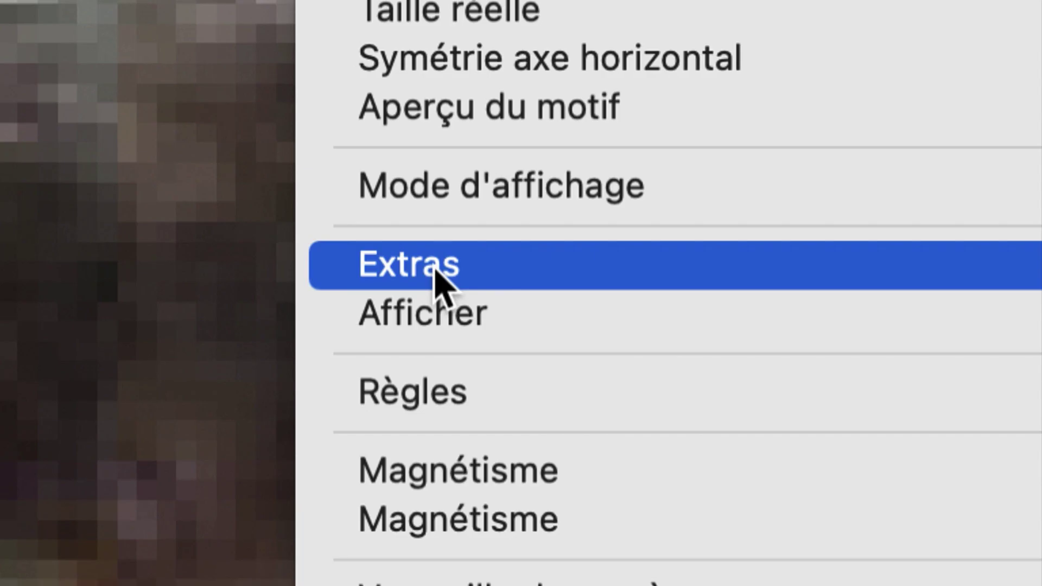
pyautogui.click(439, 274)
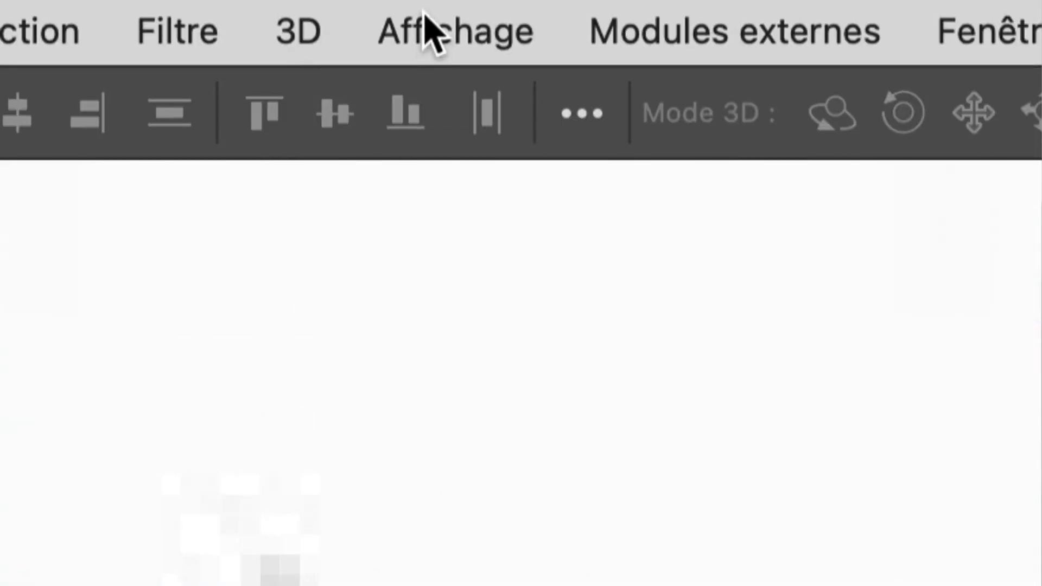
pyautogui.click(429, 27)
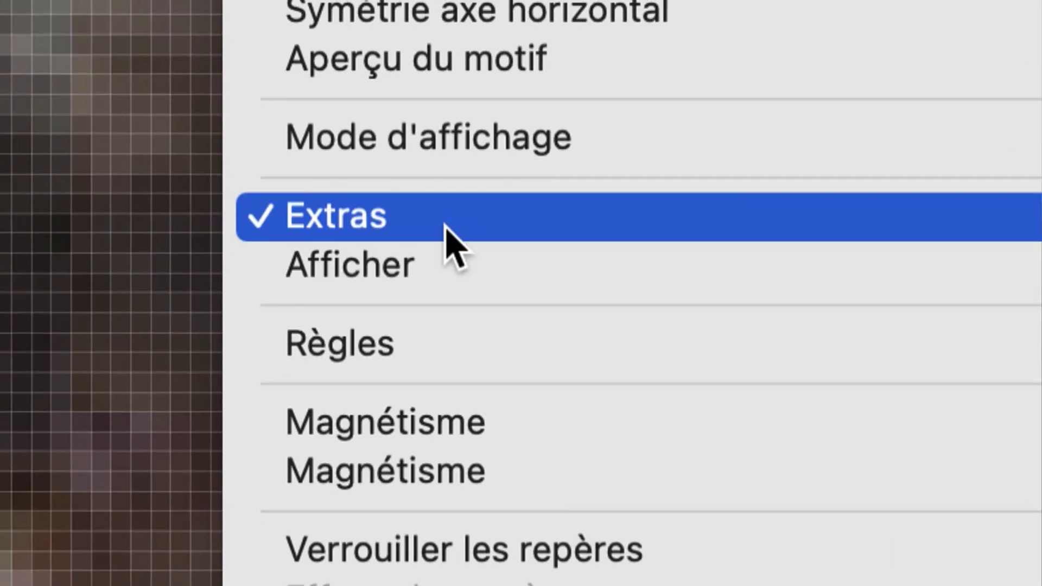
pyautogui.click(445, 224)
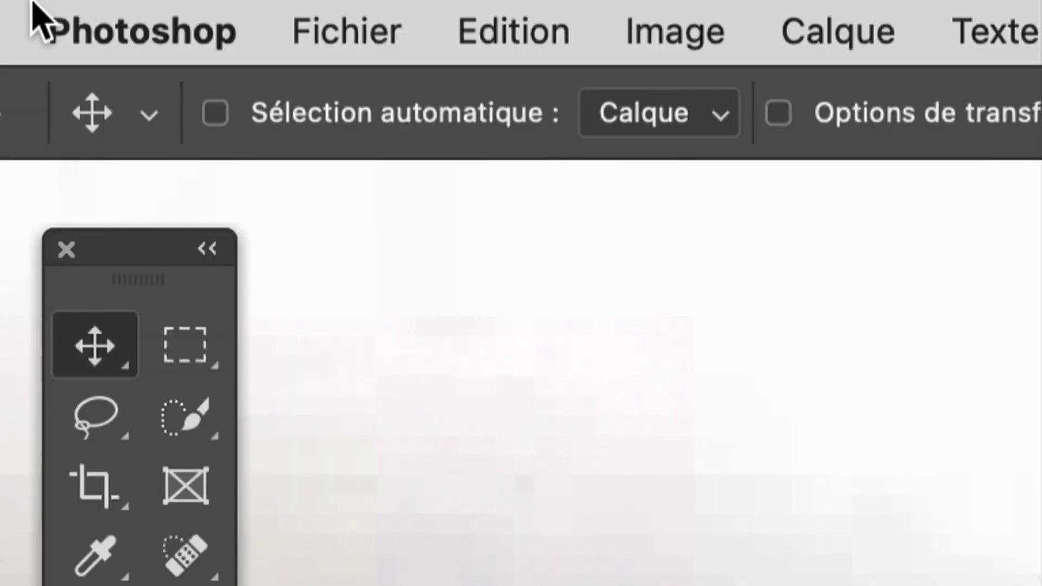
pyautogui.click(34, 3)
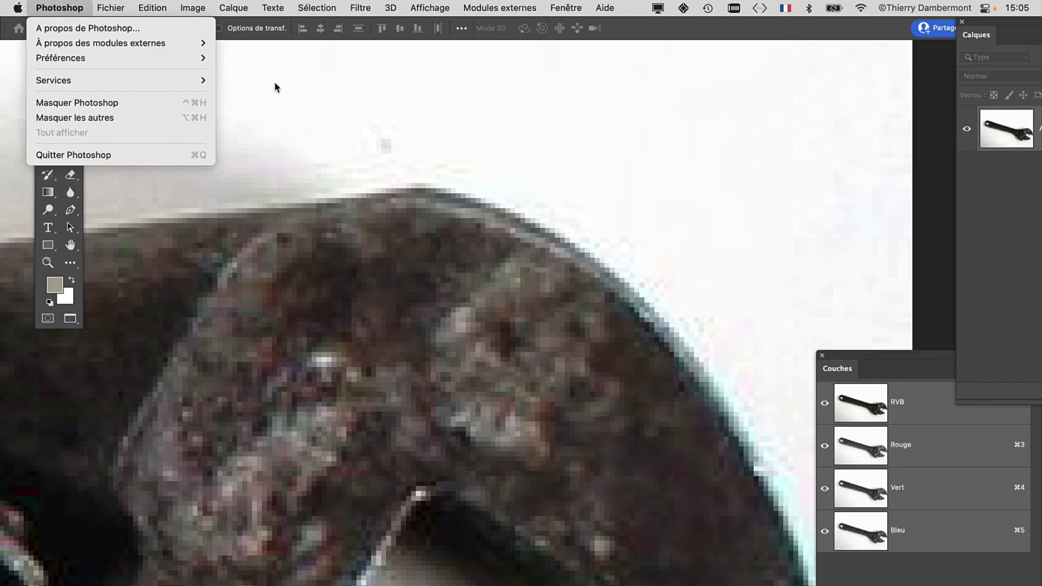
# Step: Dismiss the application options menu and scroll around the wrench photo to inspect it
pyautogui.click(275, 81)
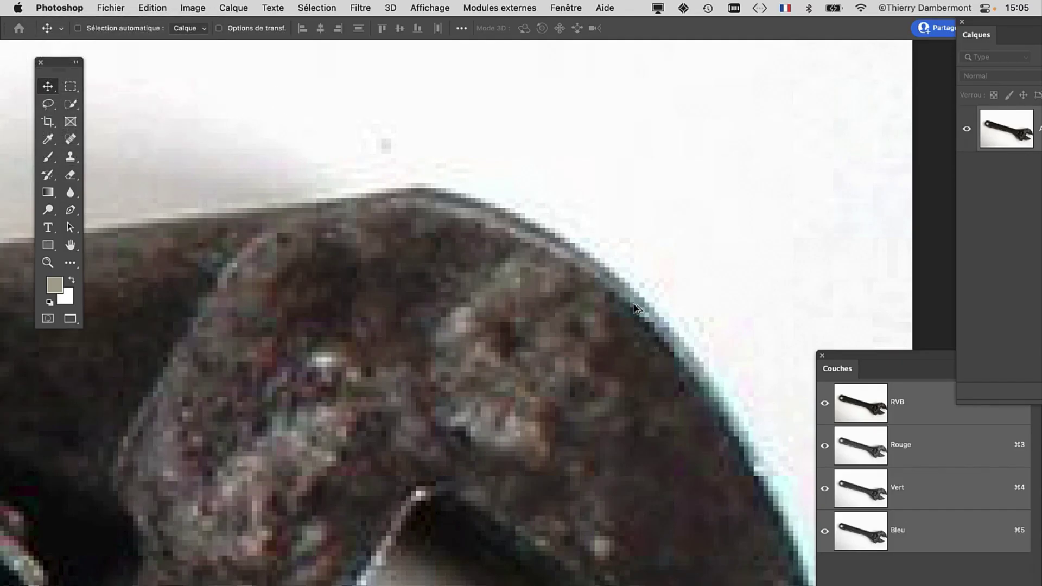
pyautogui.scroll(1, 634, 308)
pyautogui.scroll(1, 635, 308)
pyautogui.scroll(1, 635, 308)
pyautogui.scroll(1, 636, 313)
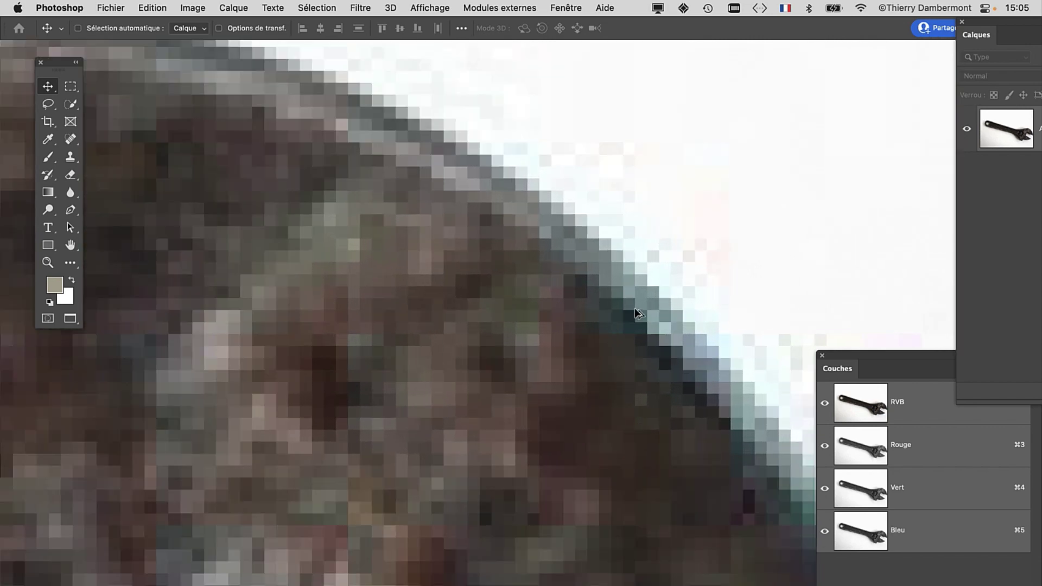
pyautogui.scroll(-3, 636, 313)
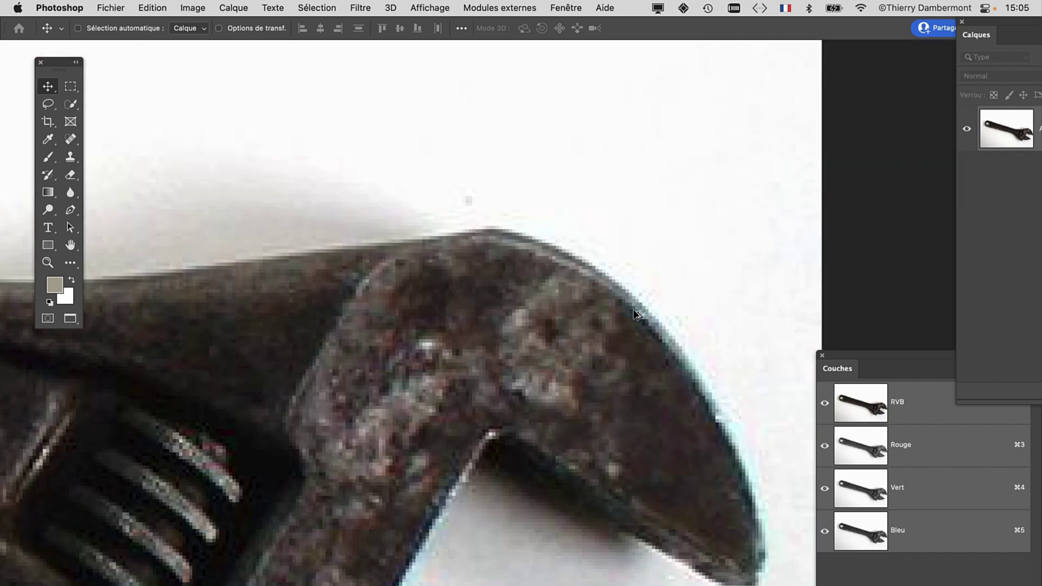
pyautogui.scroll(-1, 636, 314)
pyautogui.scroll(-1, 636, 313)
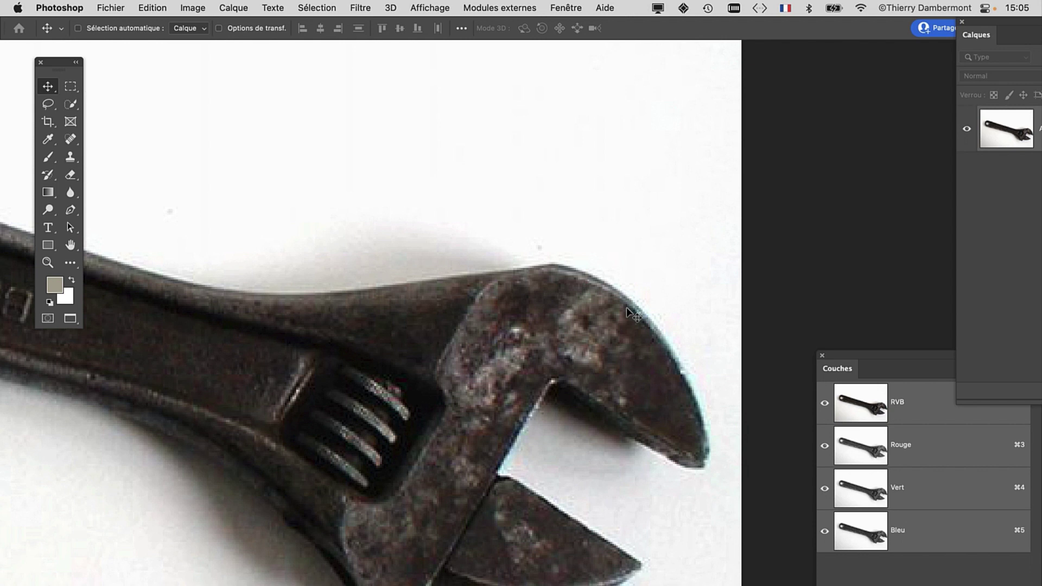
pyautogui.hscroll(-10, 461, 325)
pyautogui.scroll(-5, 461, 326)
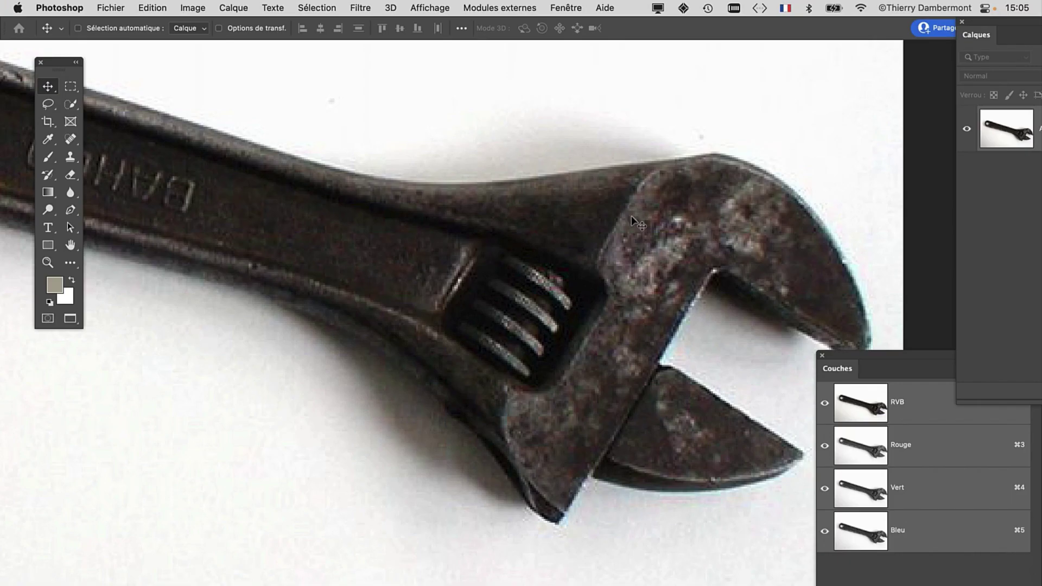
pyautogui.scroll(-3, 678, 248)
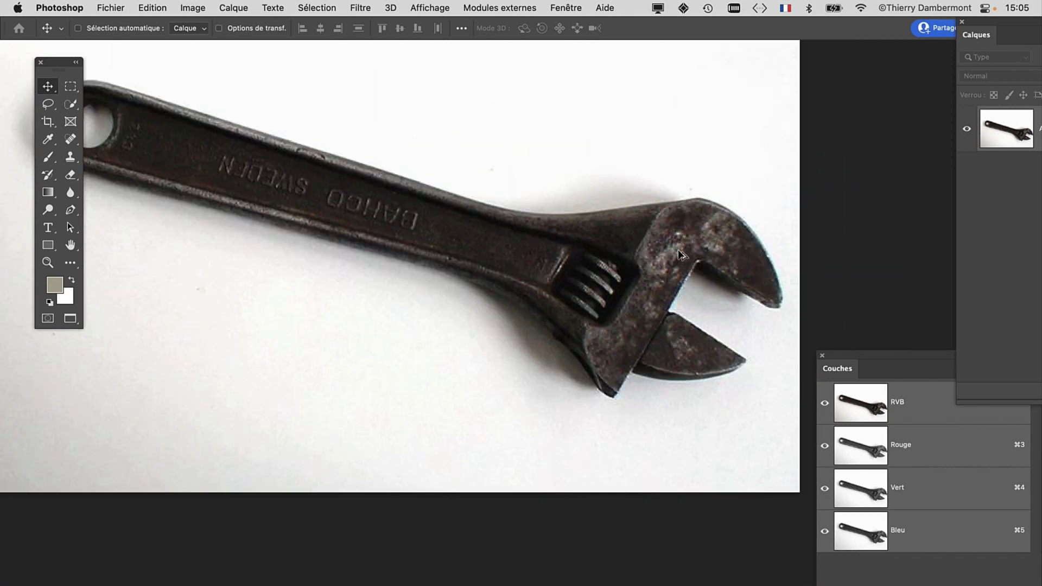
pyautogui.scroll(-1, 678, 253)
pyautogui.scroll(-1, 677, 253)
pyautogui.scroll(-1, 677, 253)
pyautogui.scroll(-1, 676, 254)
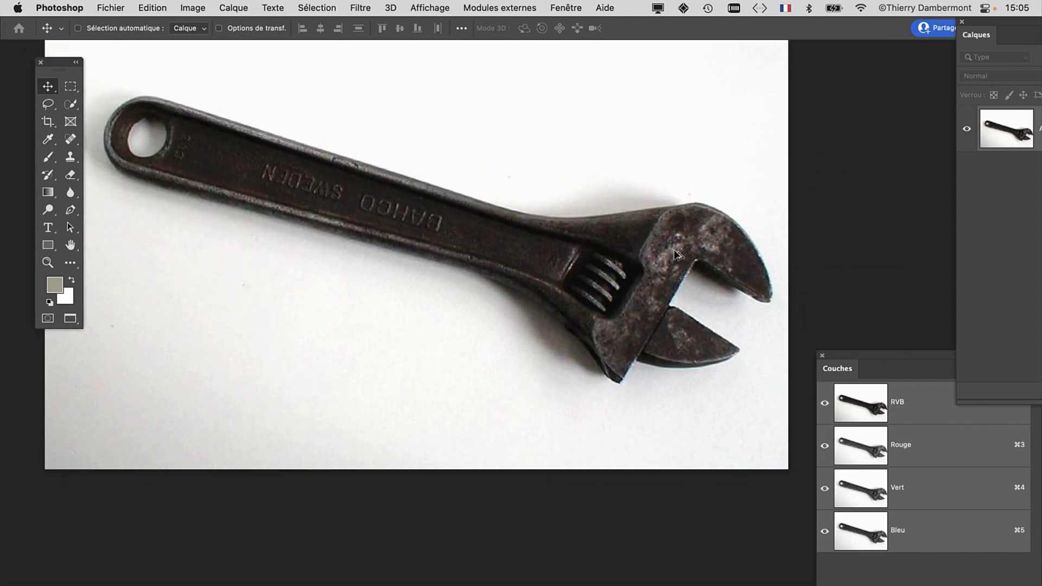
pyautogui.scroll(-1, 676, 253)
pyautogui.scroll(2, 625, 282)
pyautogui.hscroll(2, 625, 283)
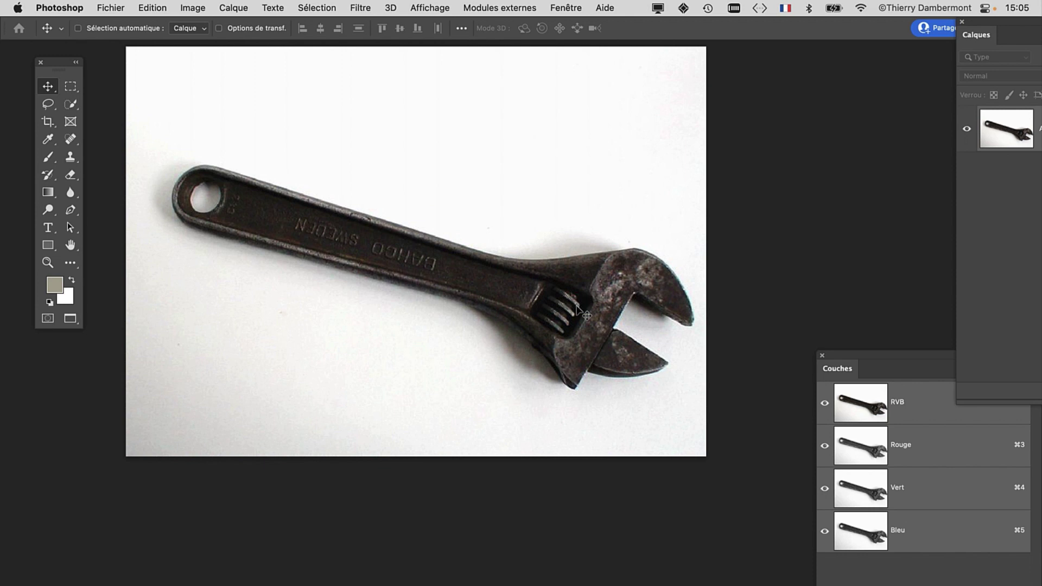
# Step: Close the Channels panel and float a compact Layers panel with Auto-Select turned off
pyautogui.click(823, 355)
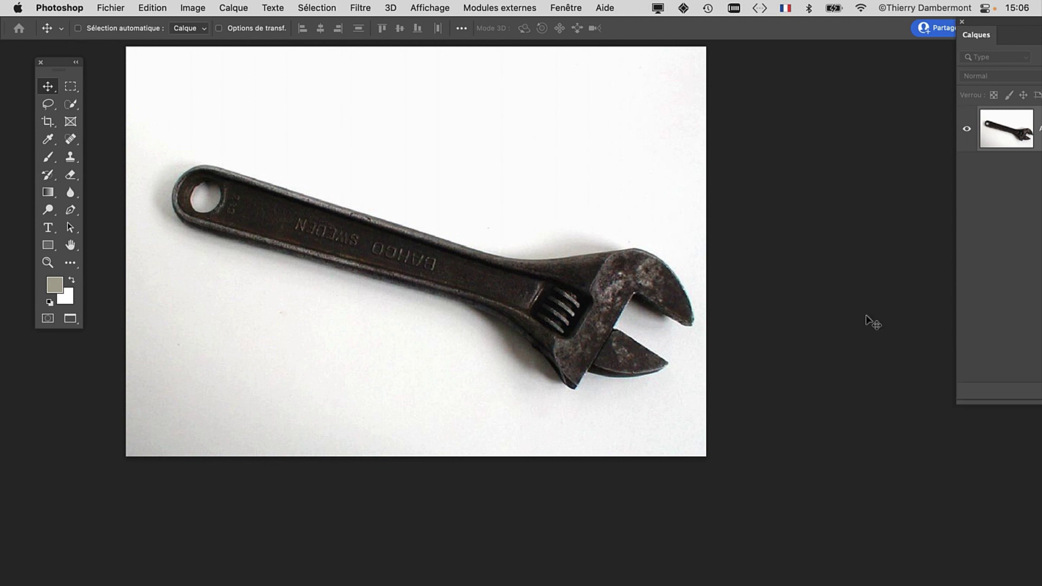
pyautogui.moveTo(976, 36); pyautogui.dragTo(796, 110)
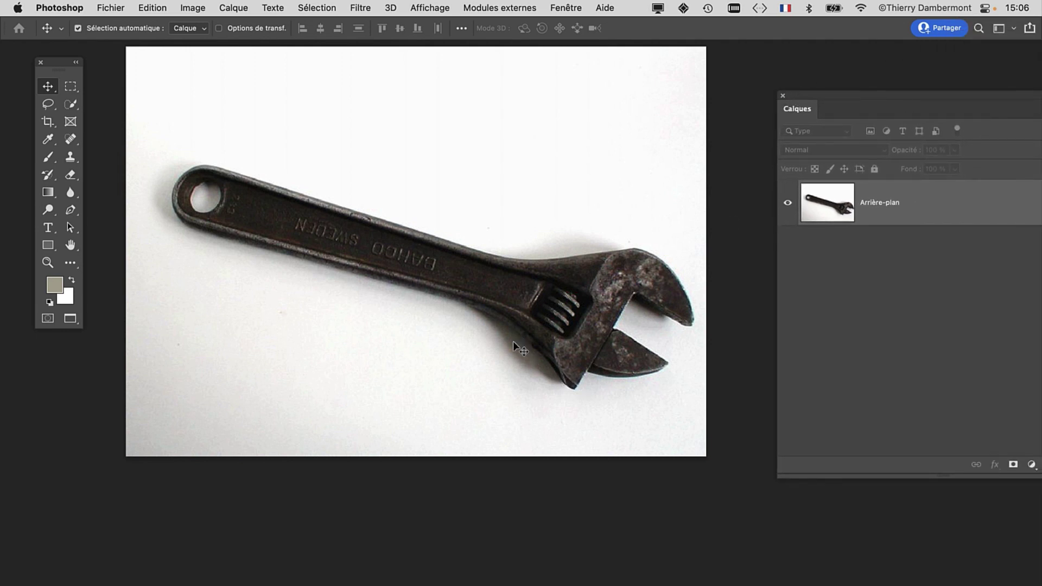
pyautogui.press('super')
pyautogui.moveTo(848, 96); pyautogui.dragTo(712, 89)
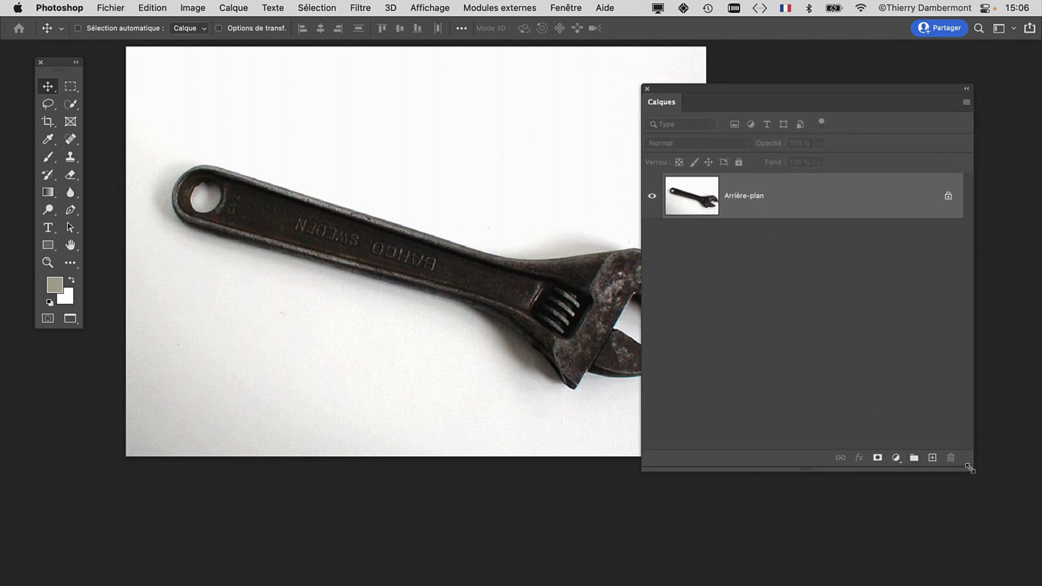
pyautogui.moveTo(969, 468); pyautogui.dragTo(828, 303)
pyautogui.moveTo(732, 88); pyautogui.dragTo(841, 105)
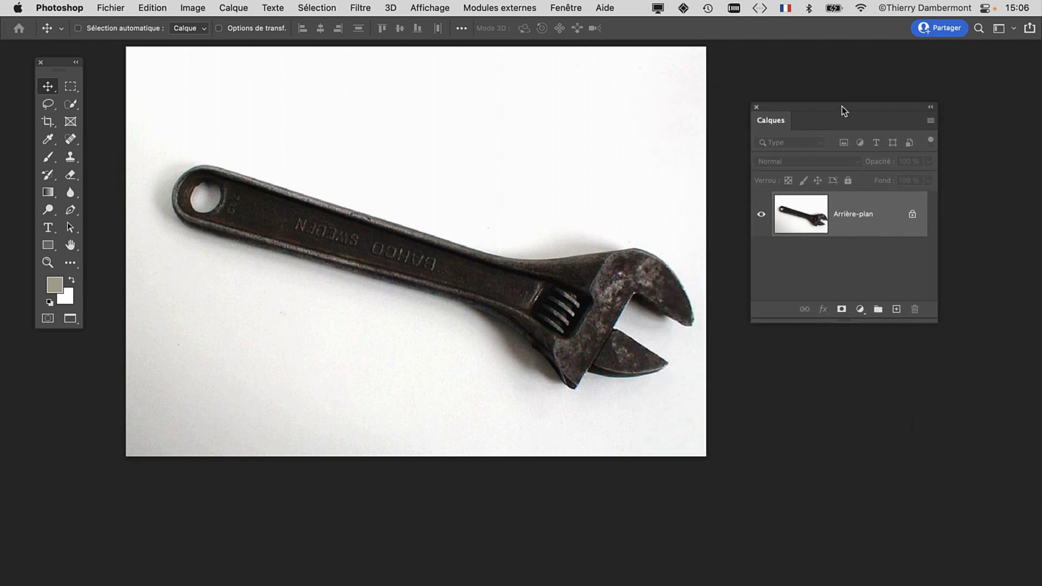
pyautogui.moveTo(937, 324); pyautogui.dragTo(988, 352)
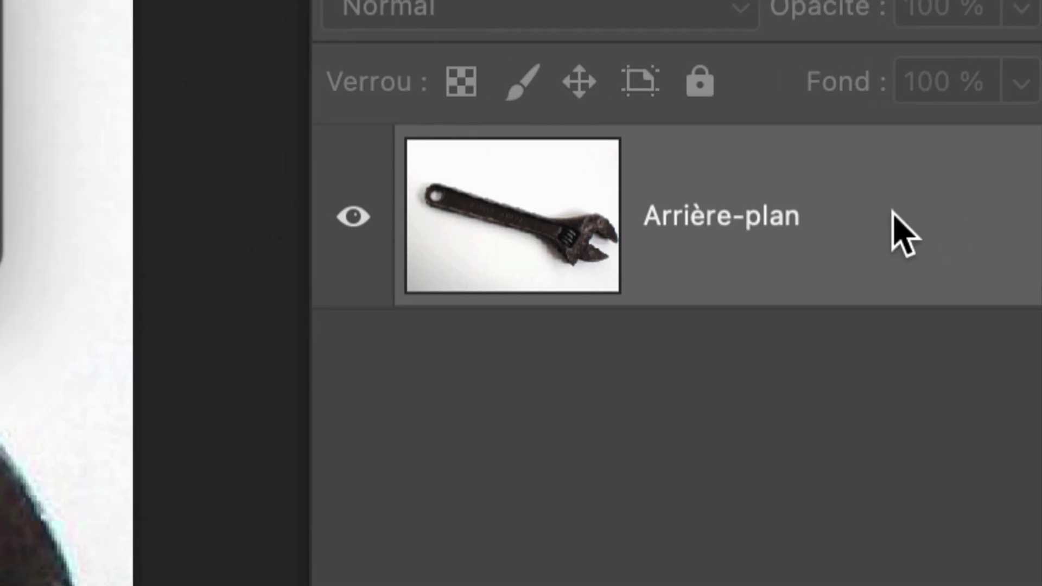
# Step: Convert the Arrière-plan background into Calque 0 and move the Layers panel higher
pyautogui.doubleClick(894, 217)
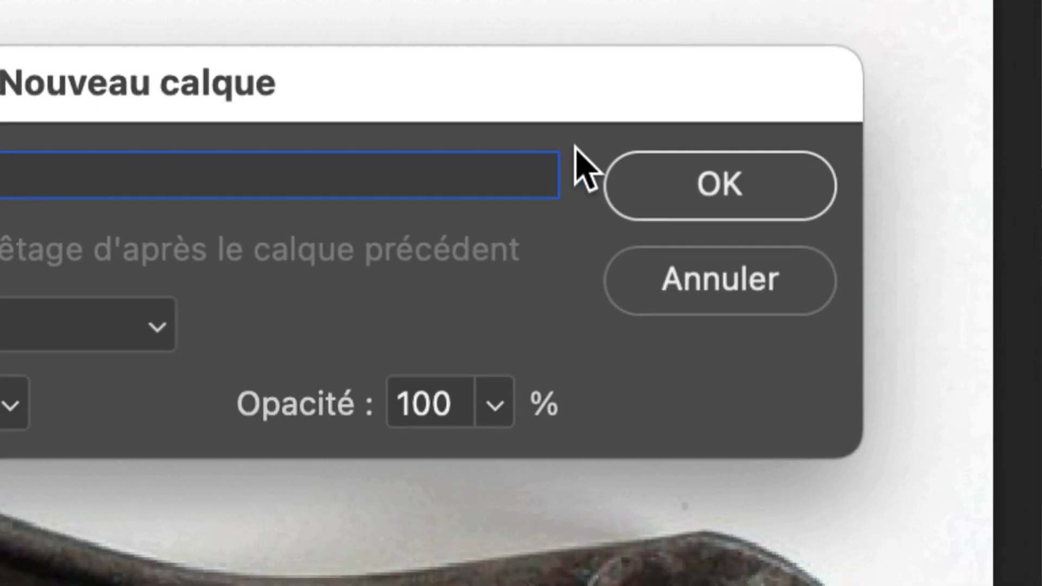
pyautogui.click(721, 184)
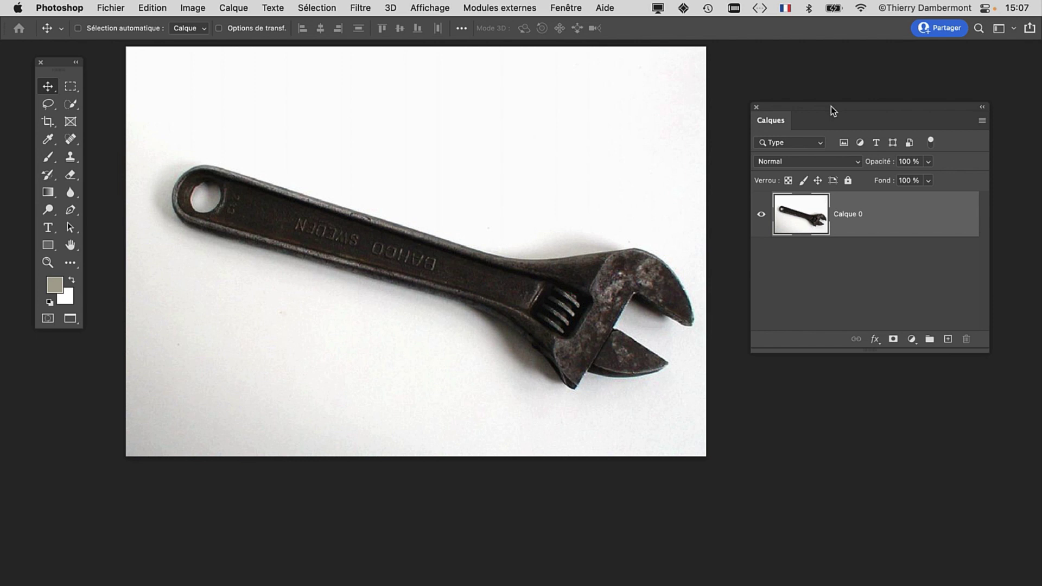
pyautogui.moveTo(831, 107); pyautogui.dragTo(815, 66)
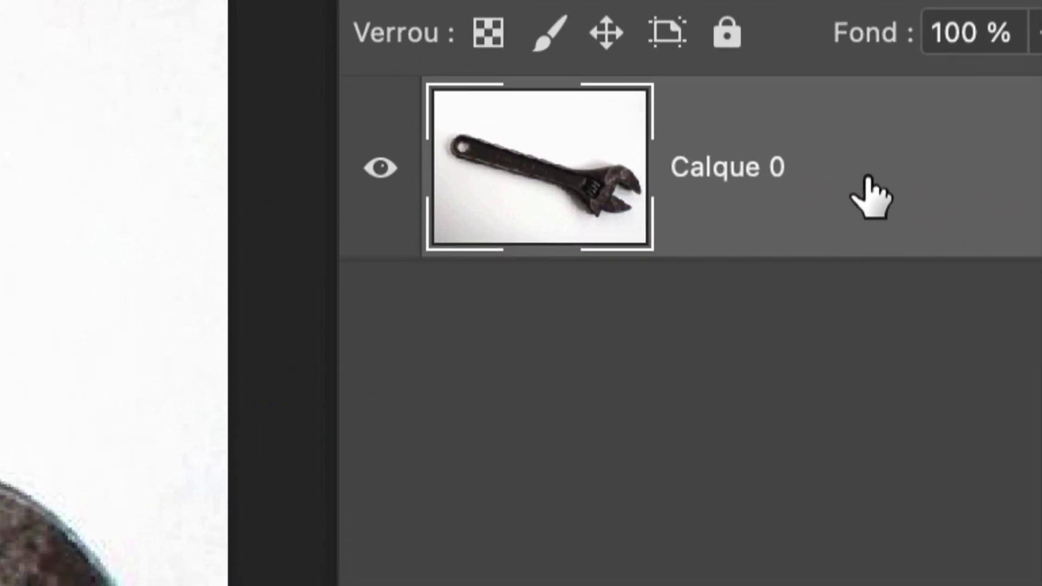
# Step: In Calque 0's blending options, drag the This Layer white slider to 185
pyautogui.doubleClick(867, 176)
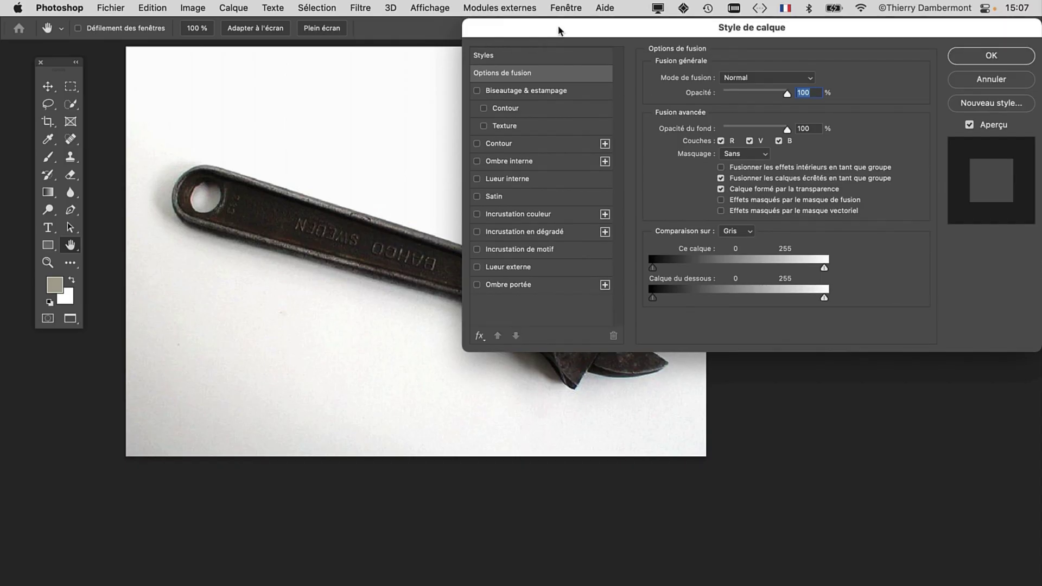
pyautogui.moveTo(371, 253); pyautogui.dragTo(151, 307)
pyautogui.keyDown('super'); pyautogui.click(151, 307); pyautogui.keyUp('super')
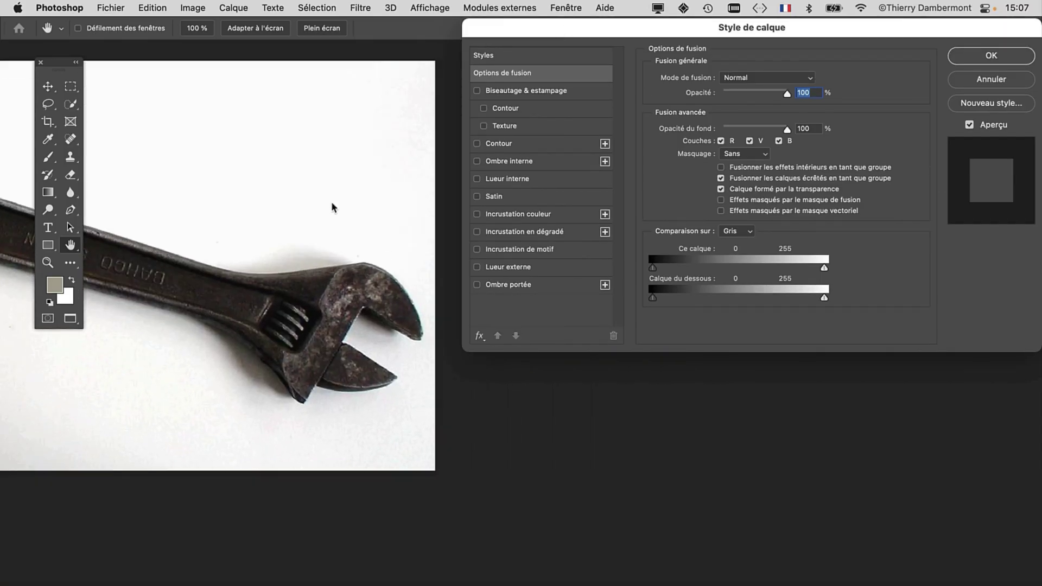
pyautogui.keyDown('alt'); pyautogui.click(327, 194); pyautogui.keyUp('alt')
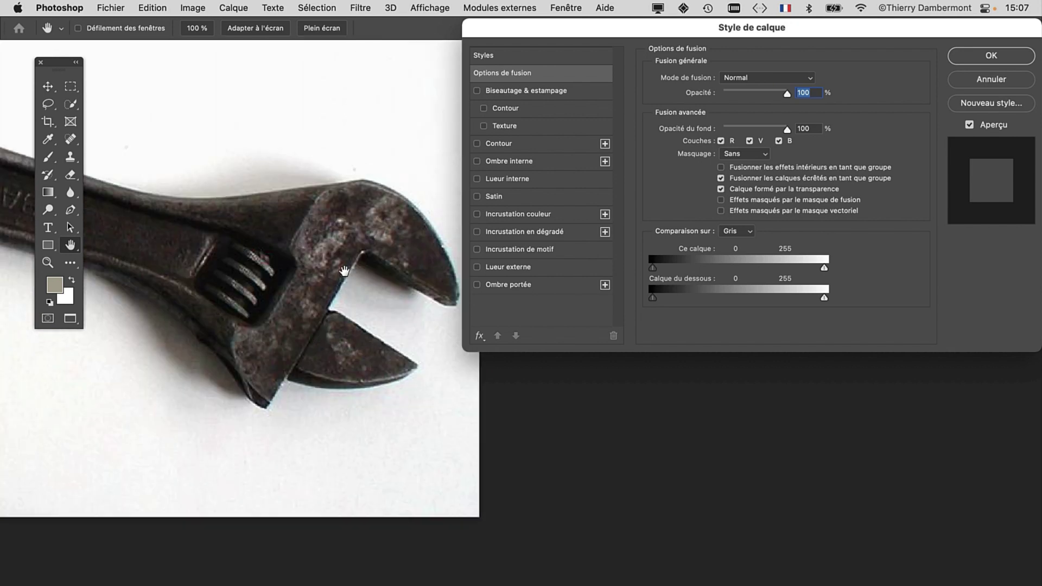
pyautogui.moveTo(335, 278); pyautogui.dragTo(320, 279)
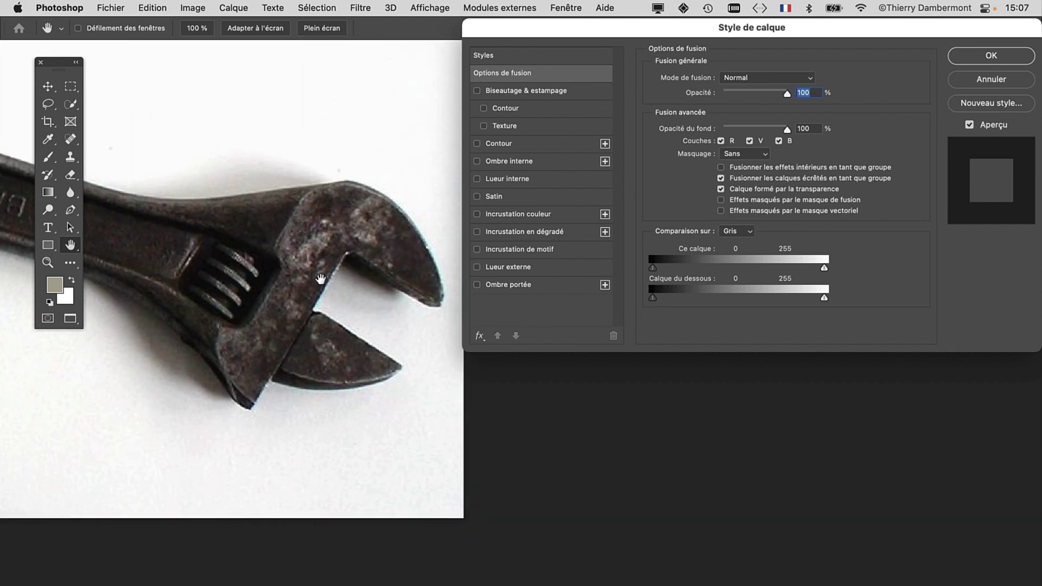
pyautogui.moveTo(528, 30); pyautogui.dragTo(641, 46)
pyautogui.moveTo(373, 183)
pyautogui.mouseDown()
pyautogui.moveTo(451, 190)
pyautogui.moveTo(477, 168)
pyautogui.mouseUp()
pyautogui.moveTo(663, 47); pyautogui.dragTo(641, 36)
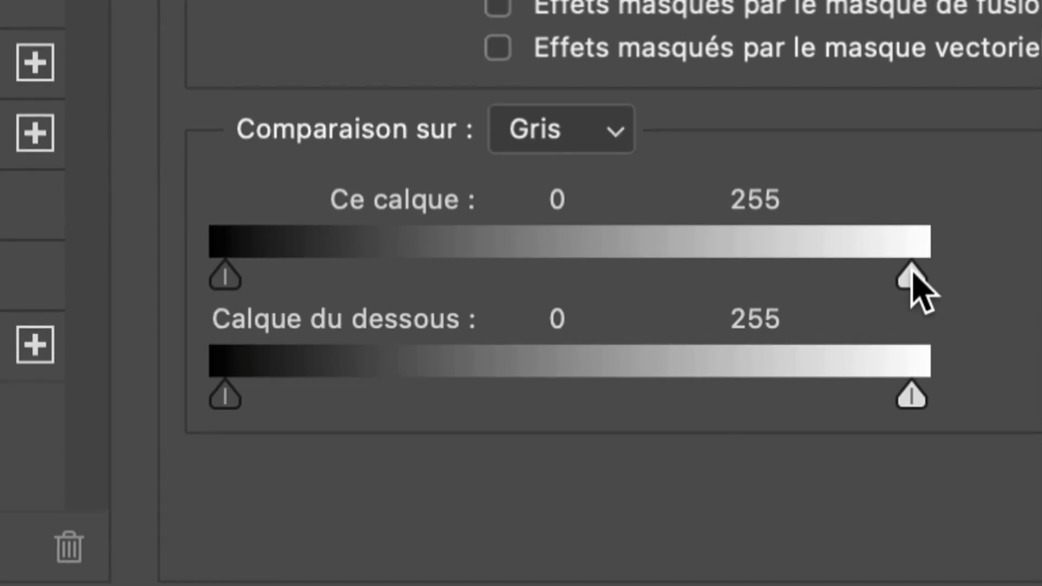
pyautogui.moveTo(913, 273); pyautogui.dragTo(869, 274)
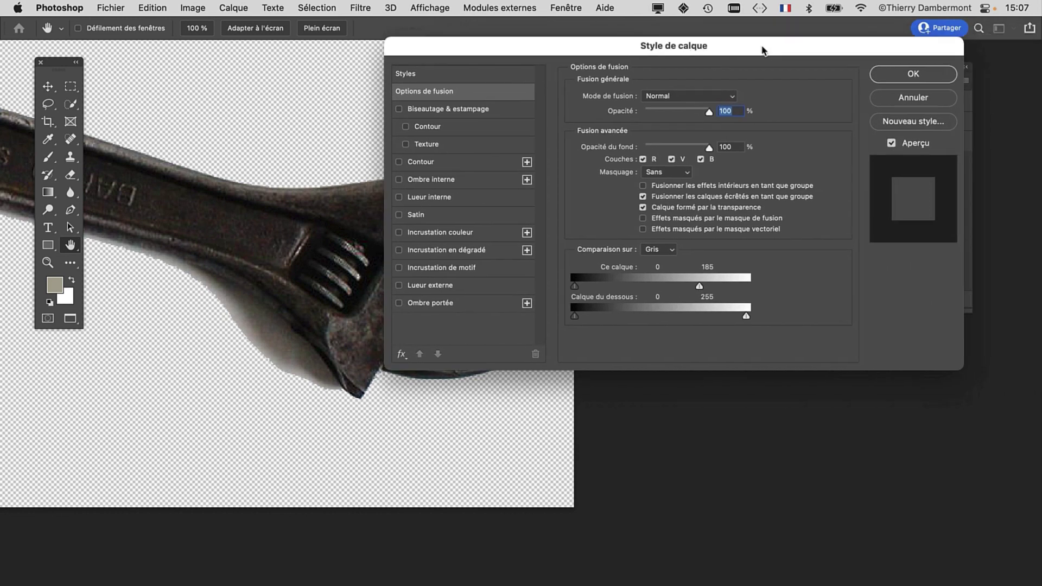
# Step: Apply the blending options and add an empty Calque 1 beneath Calque 0
pyautogui.click(895, 71)
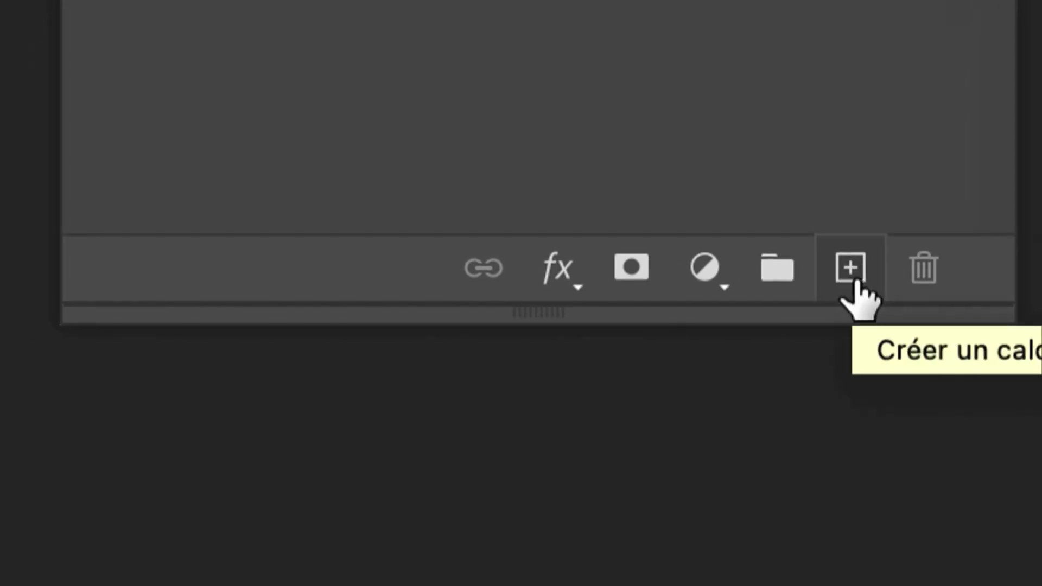
pyautogui.click(855, 281)
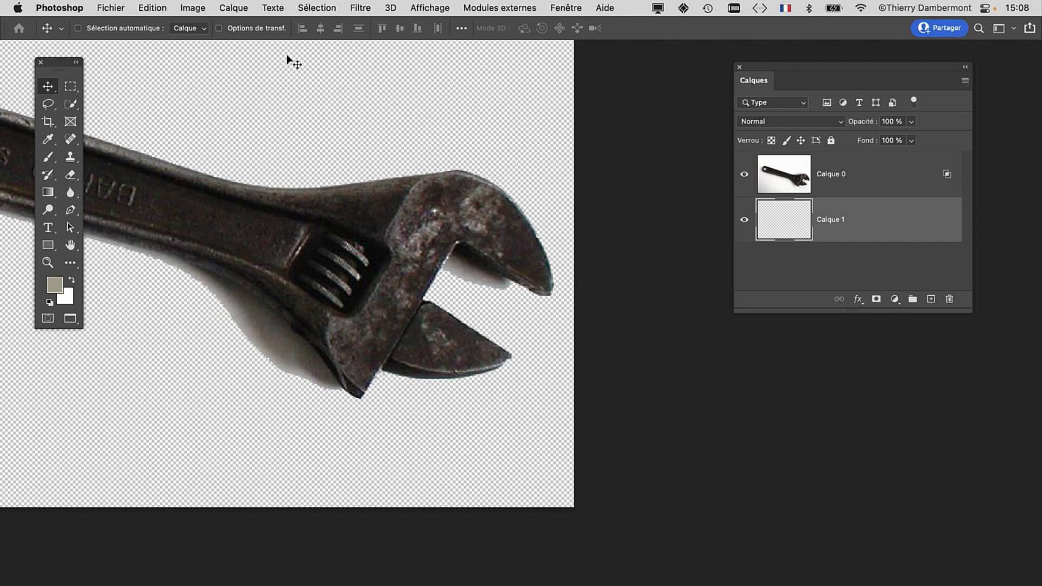
pyautogui.click(154, 6)
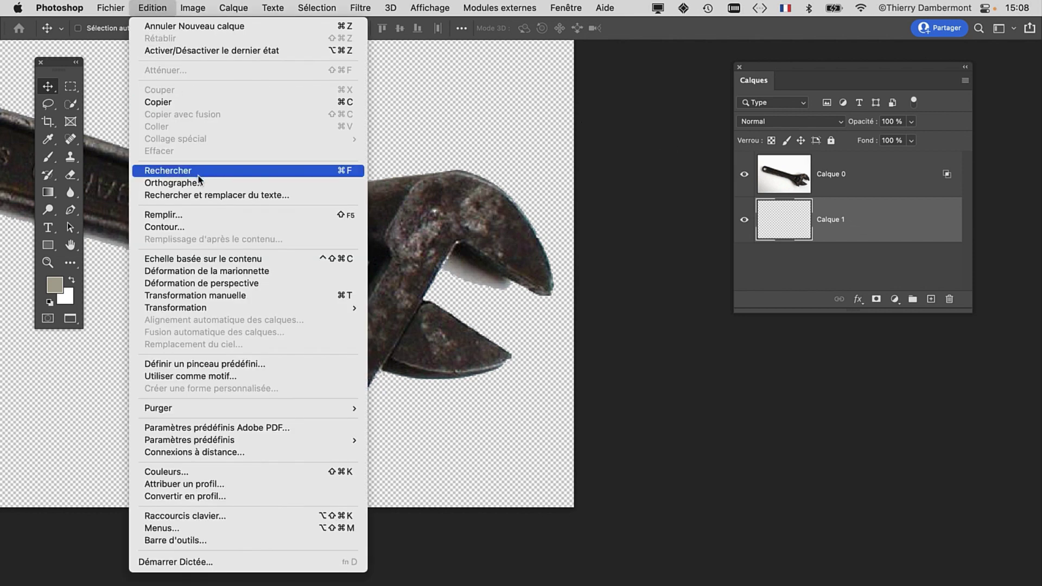
# Step: Fill Calque 1 with a custom solid purple colour
pyautogui.click(162, 215)
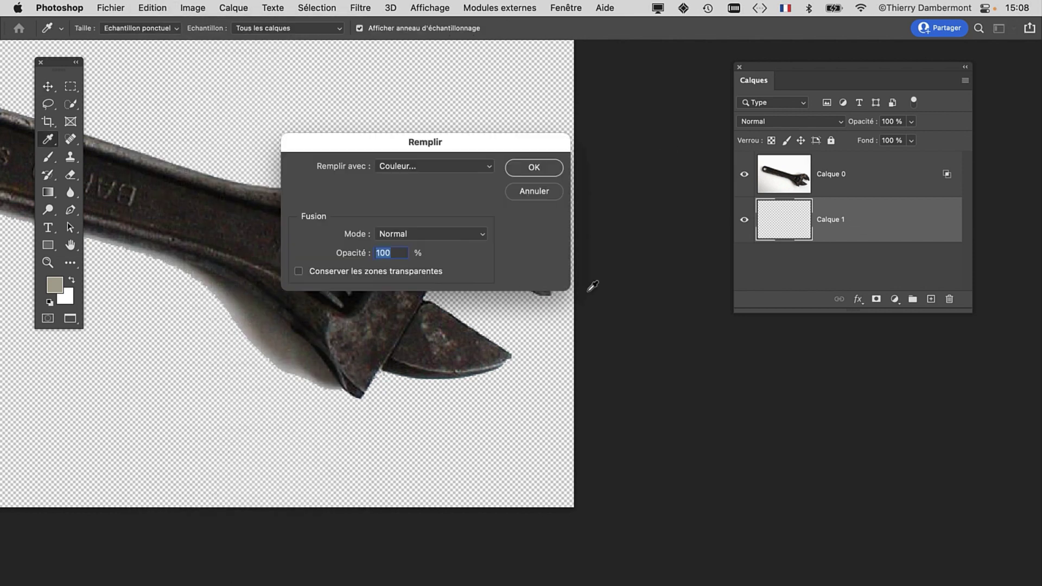
pyautogui.moveTo(510, 146); pyautogui.dragTo(541, 101)
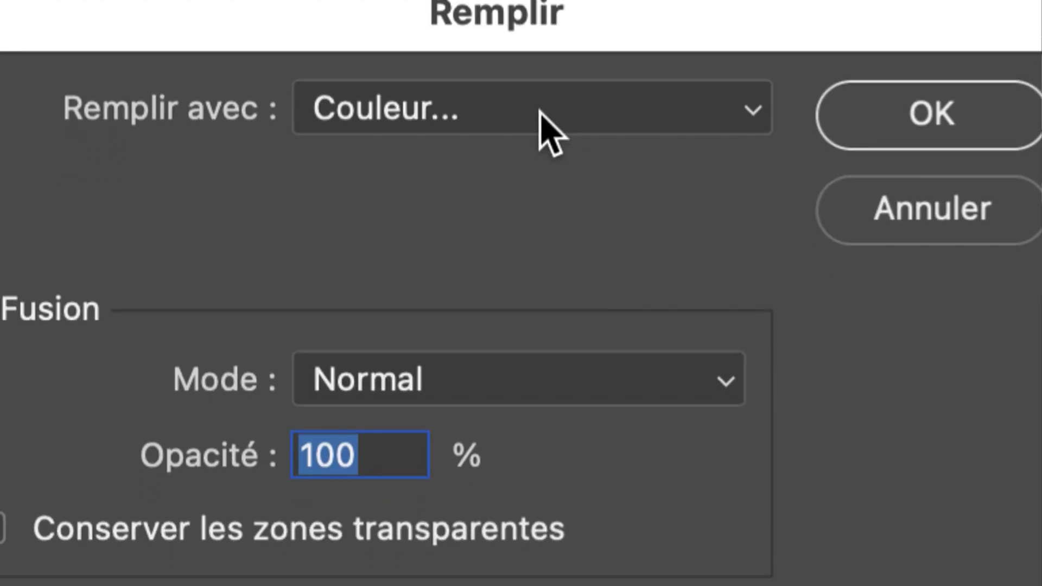
pyautogui.click(546, 117)
pyautogui.click(542, 117)
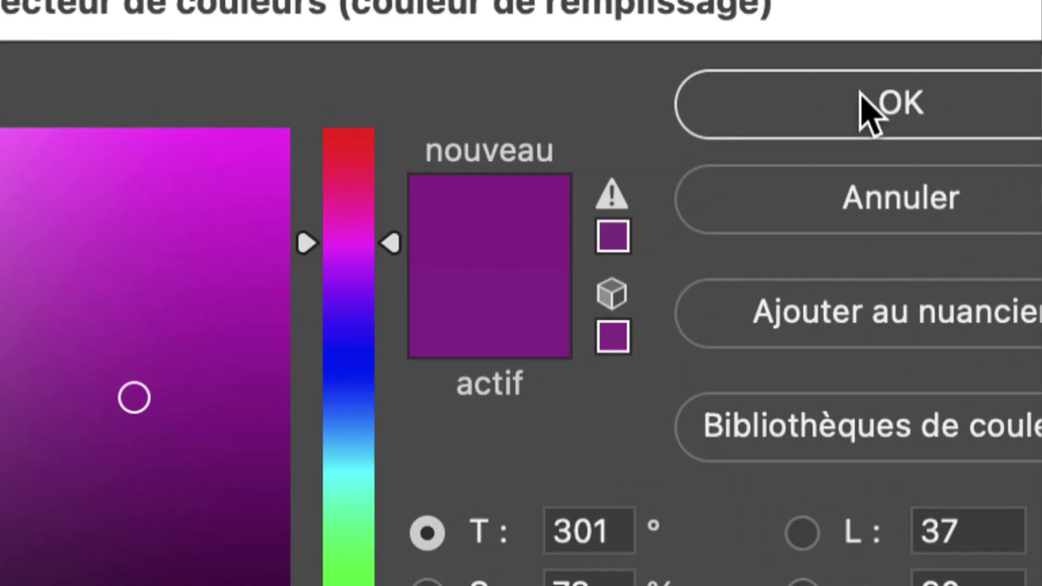
pyautogui.click(866, 105)
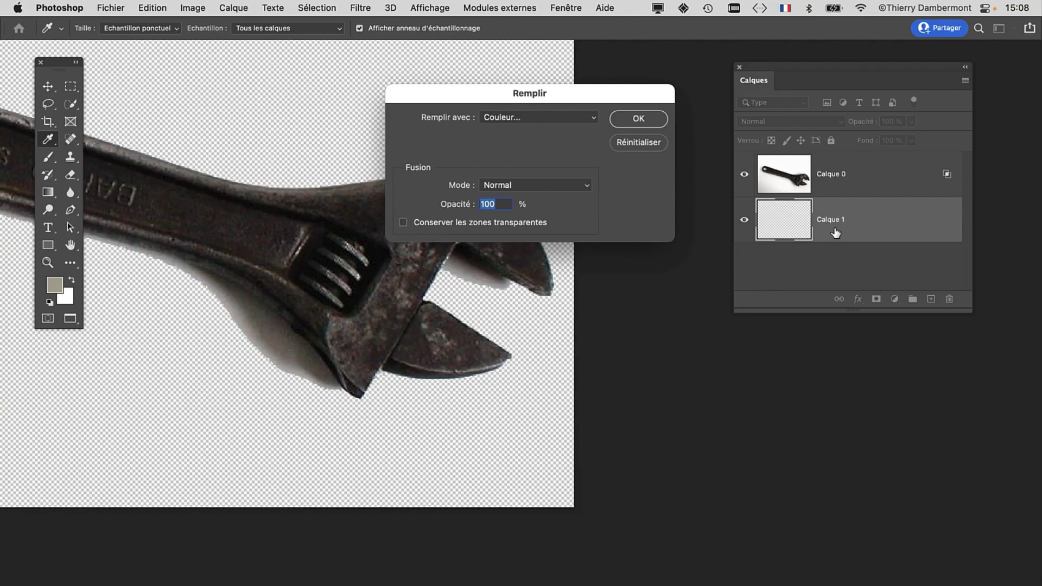
pyautogui.click(647, 120)
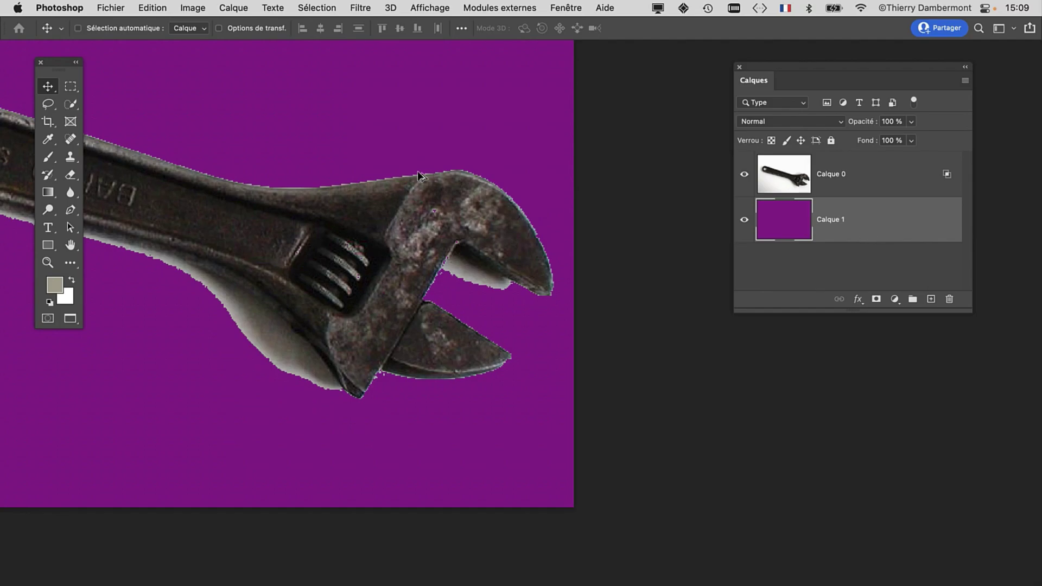
# Step: Scroll the view to check the wrench and shadow over the purple background
pyautogui.scroll(2, 405, 187)
pyautogui.scroll(1, 404, 188)
pyautogui.scroll(2, 401, 191)
pyautogui.scroll(-5, 359, 185)
pyautogui.hscroll(5, 358, 185)
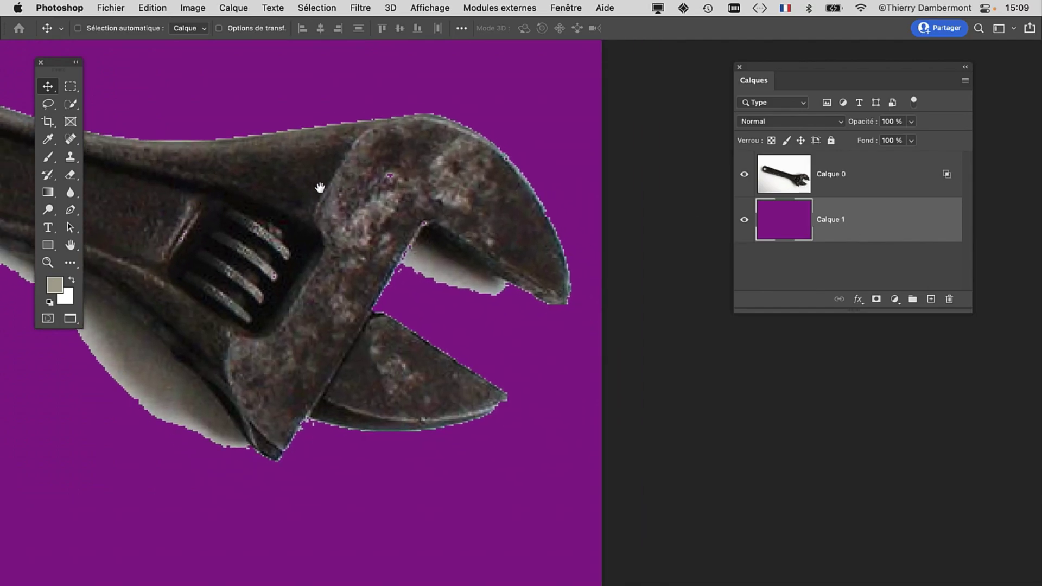
pyautogui.scroll(-2, 318, 177)
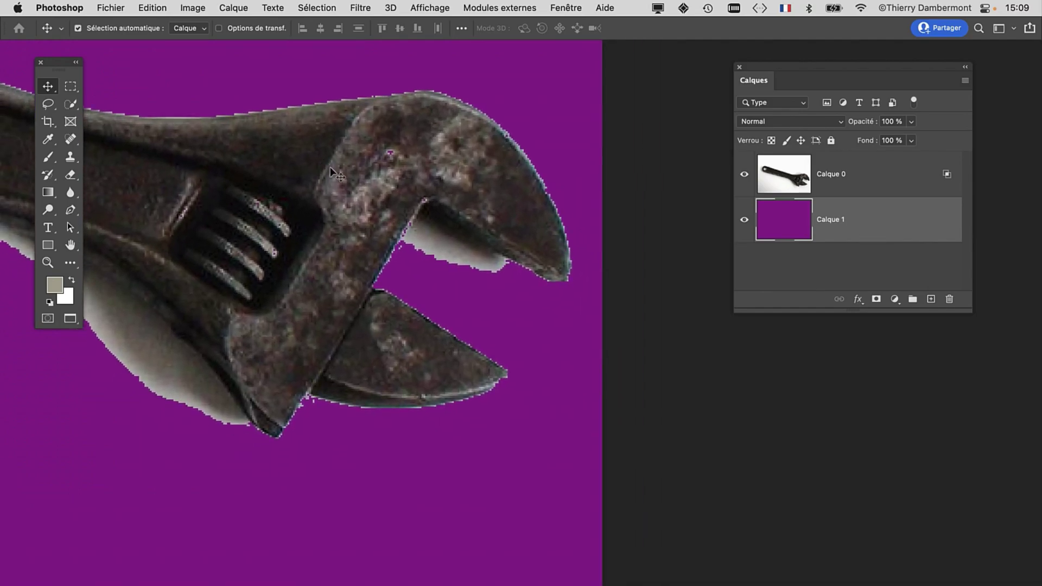
pyautogui.click(110, 8)
# Step: Save the document as wrench-01.psd, accepting the Maximize Compatibility options
pyautogui.click(168, 156)
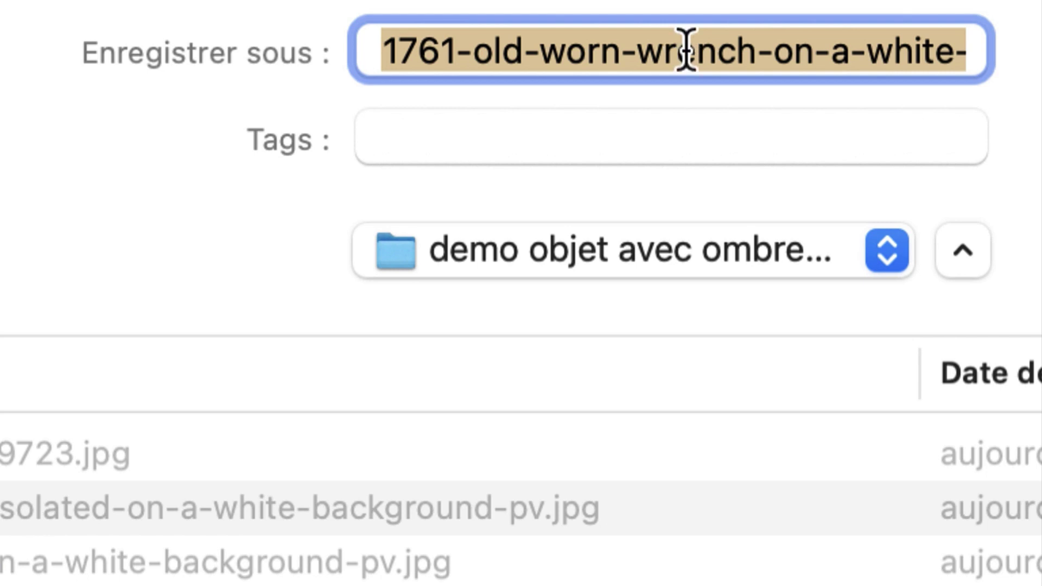
pyautogui.click(688, 51)
pyautogui.click(700, 51)
pyautogui.press('shift+super+Left')
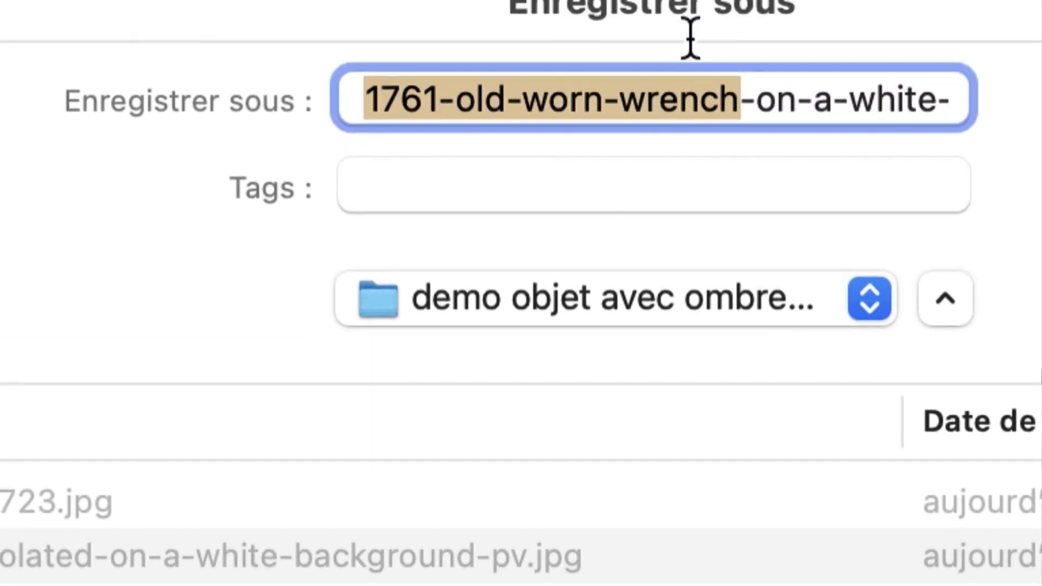
pyautogui.press('BackSpace')
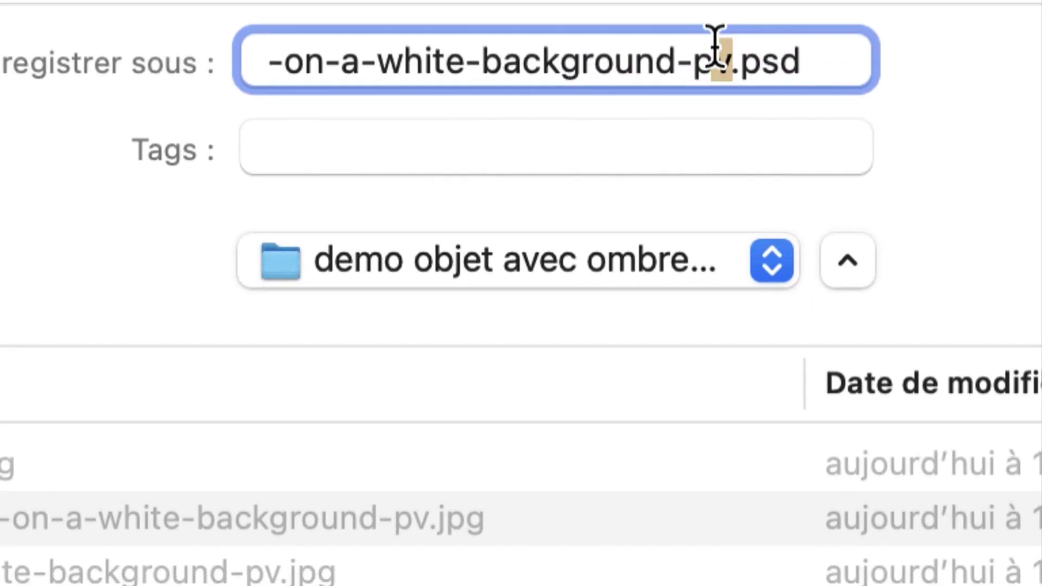
pyautogui.moveTo(758, 52); pyautogui.dragTo(646, 21)
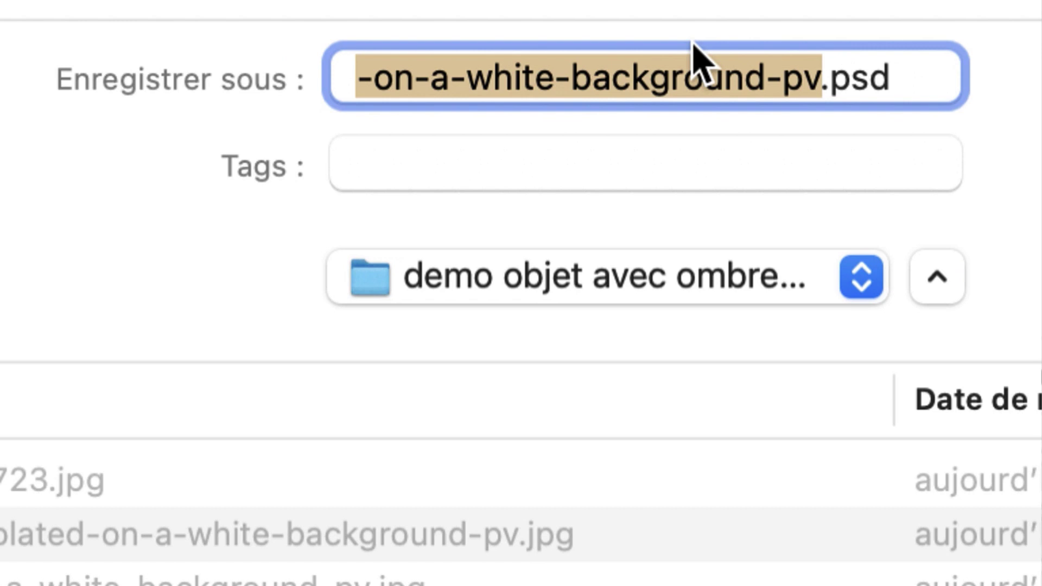
pyautogui.write('wrench')
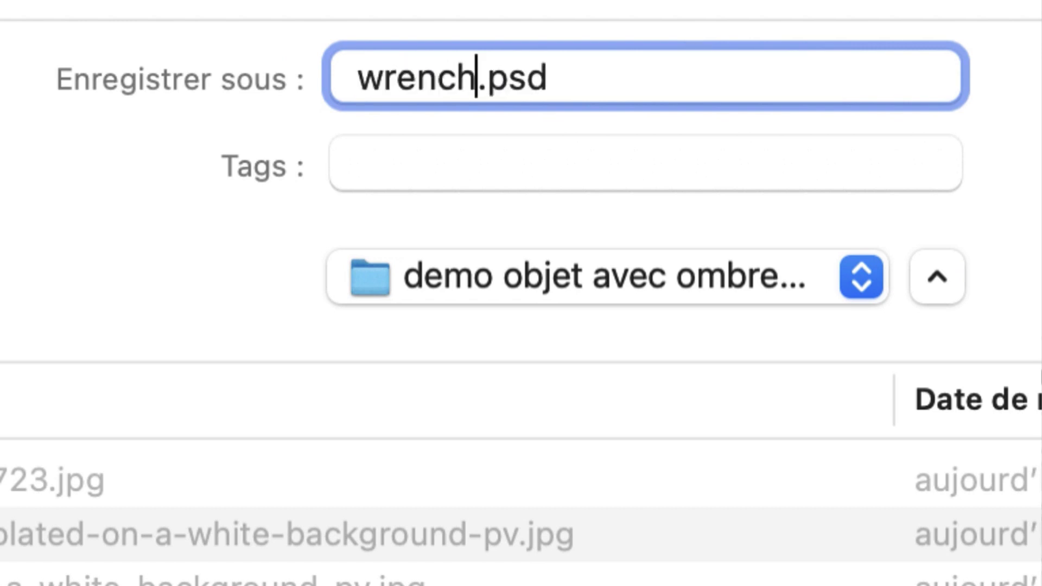
pyautogui.write('-01')
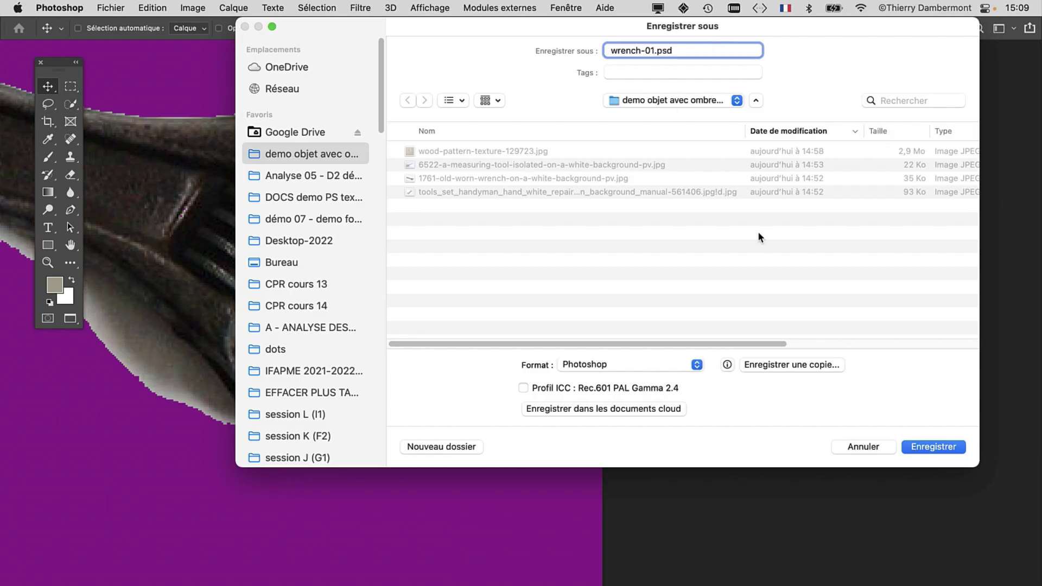
pyautogui.click(933, 447)
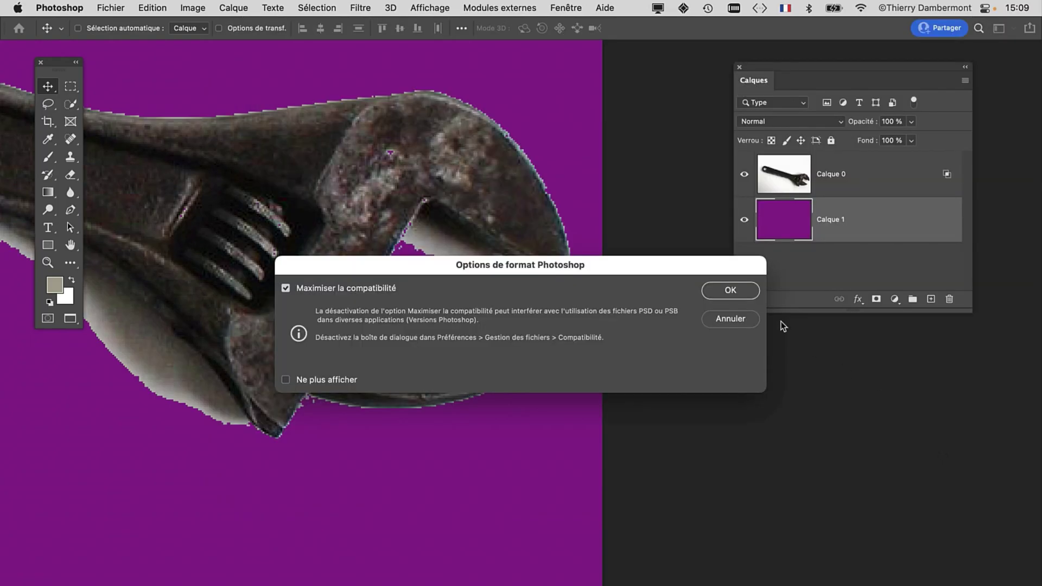
pyautogui.click(727, 292)
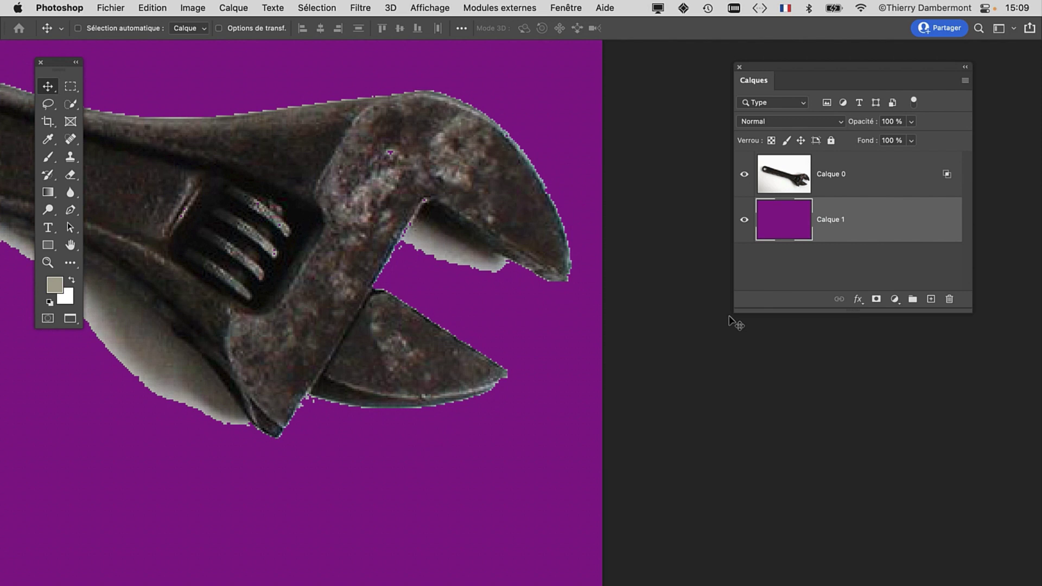
# Step: Open Calque 0's blending options and test lower This Layer white cutoffs
pyautogui.click(881, 179)
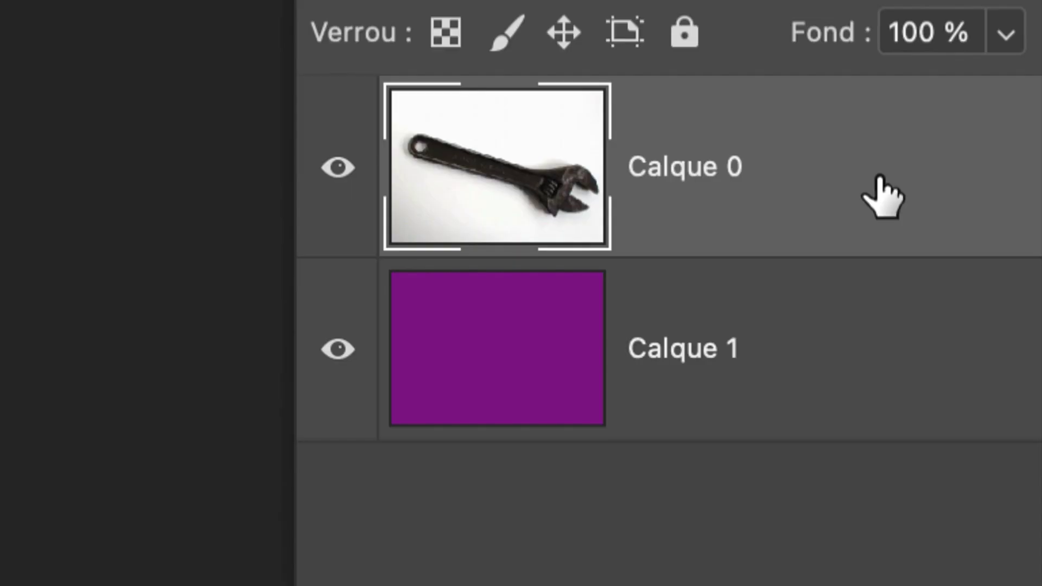
pyautogui.doubleClick(882, 196)
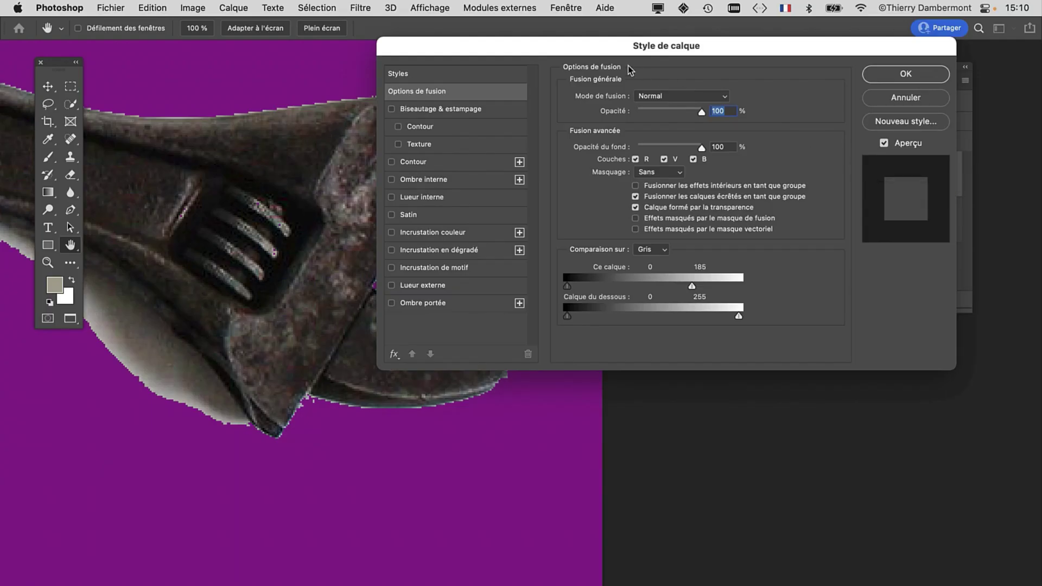
pyautogui.moveTo(597, 50); pyautogui.dragTo(738, 70)
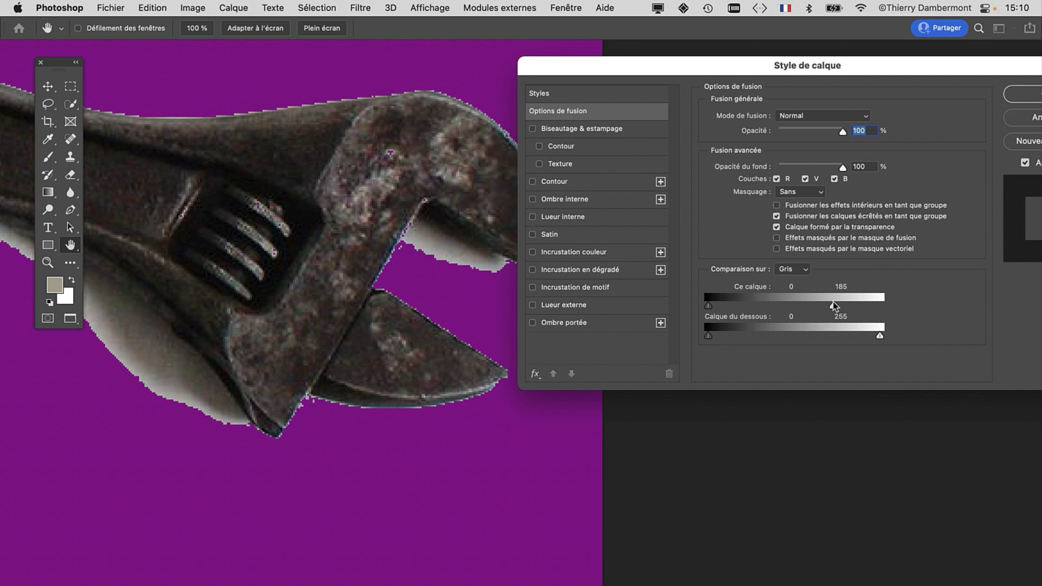
pyautogui.moveTo(783, 307); pyautogui.dragTo(804, 306)
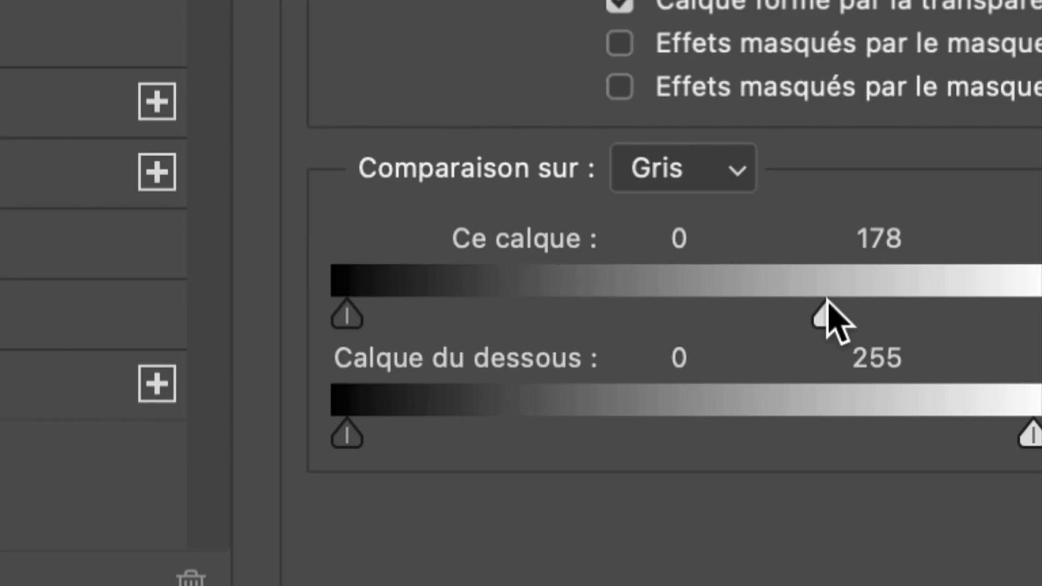
pyautogui.moveTo(828, 307); pyautogui.dragTo(782, 307)
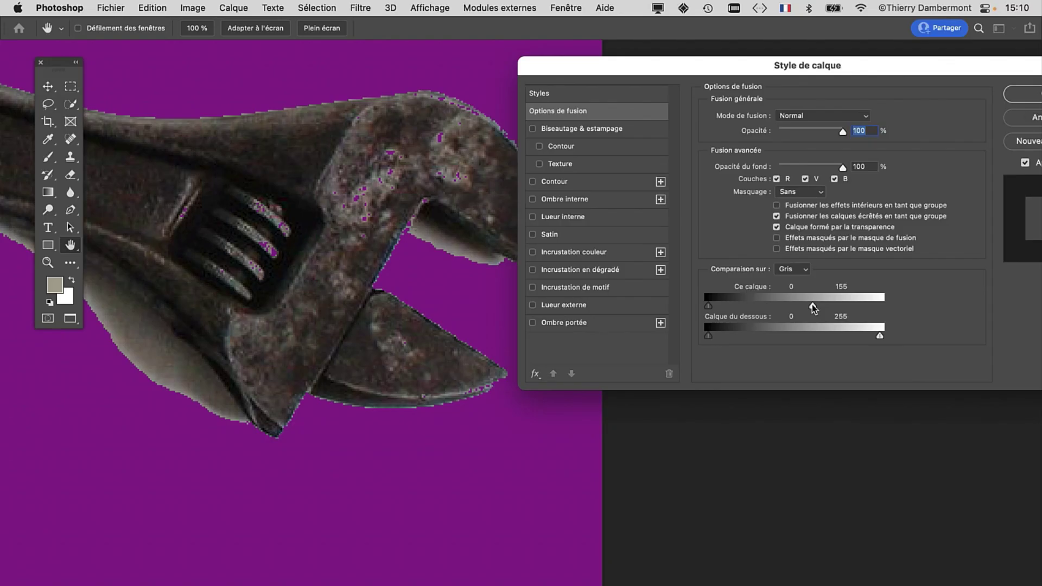
pyautogui.moveTo(789, 306)
pyautogui.mouseDown()
pyautogui.moveTo(768, 307)
pyautogui.moveTo(781, 307)
pyautogui.mouseUp()
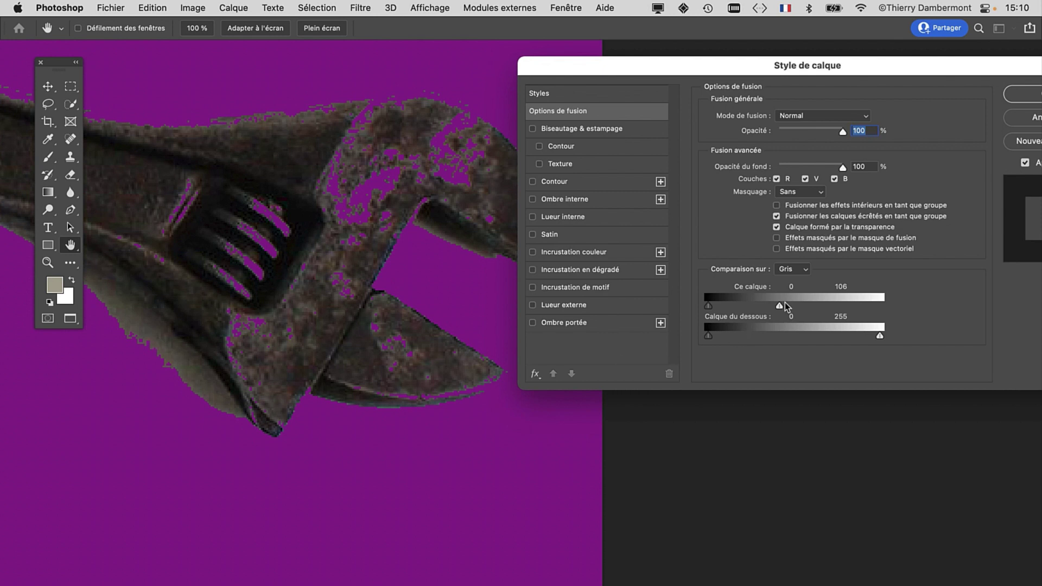
pyautogui.moveTo(796, 307); pyautogui.dragTo(771, 306)
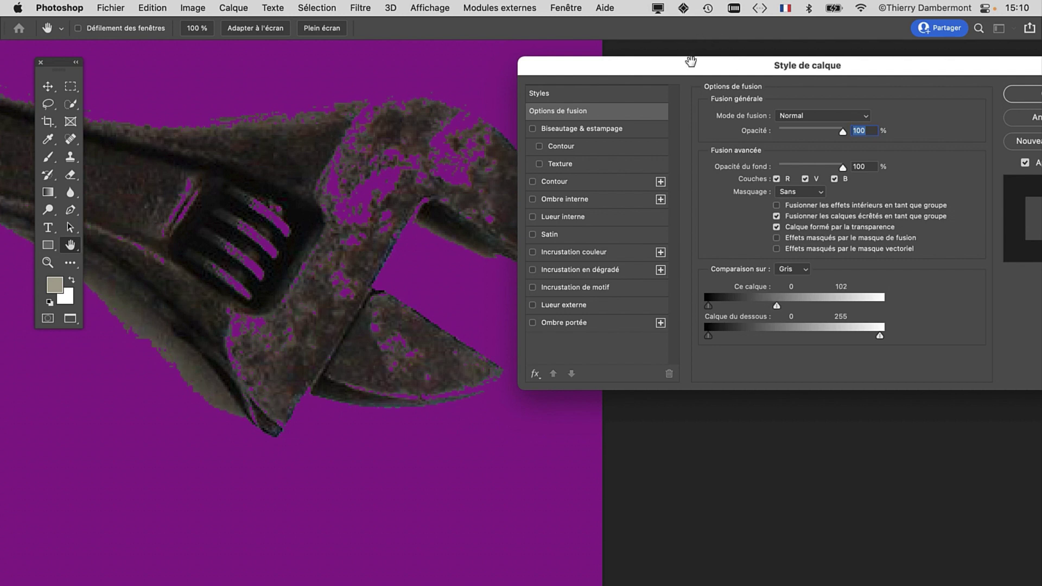
# Step: Return the This Layer white slider to 255 and confirm the blending options
pyautogui.moveTo(691, 61); pyautogui.dragTo(558, 45)
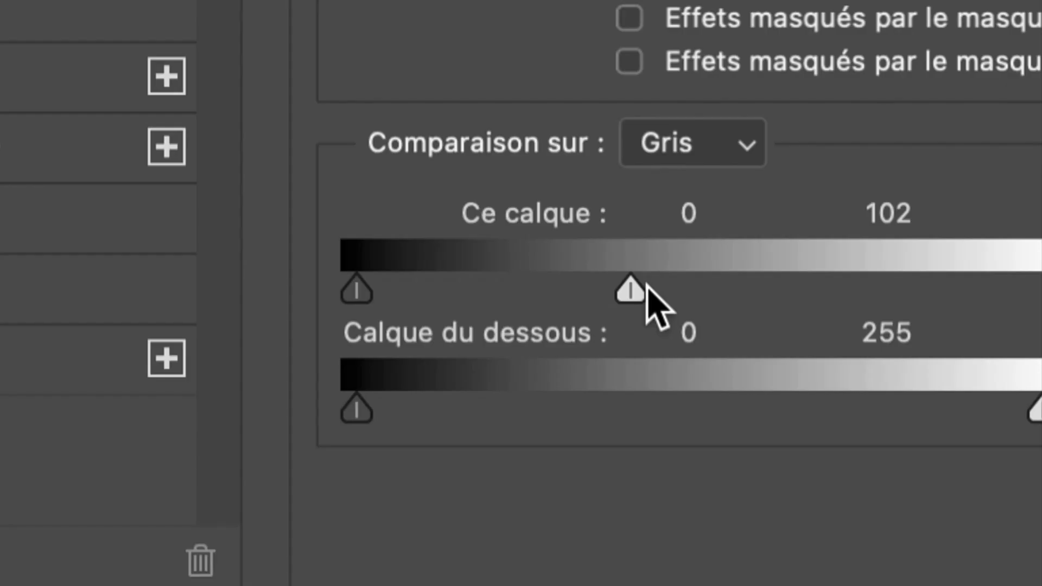
pyautogui.moveTo(647, 288); pyautogui.dragTo(731, 287)
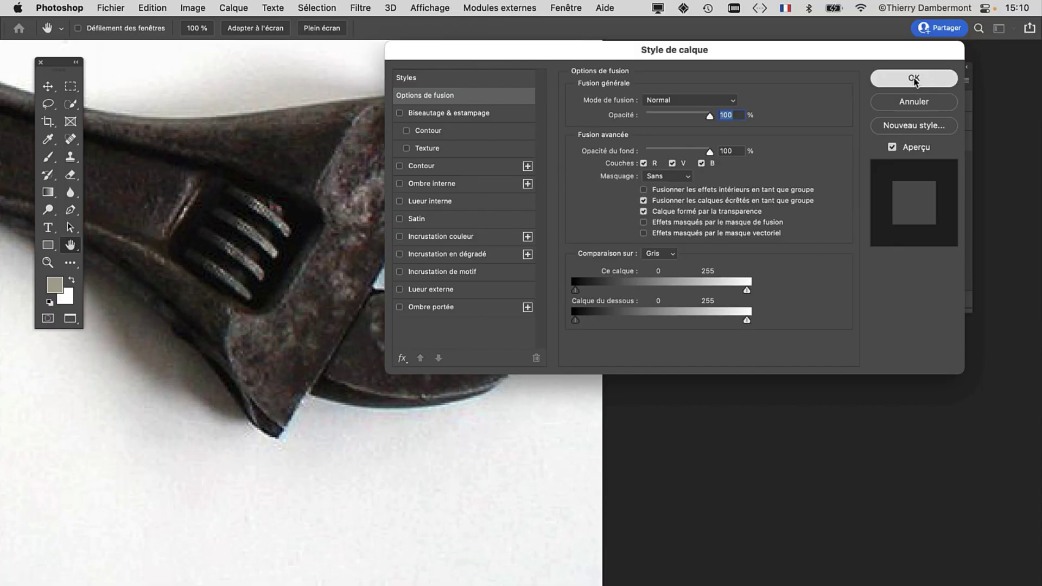
pyautogui.click(914, 79)
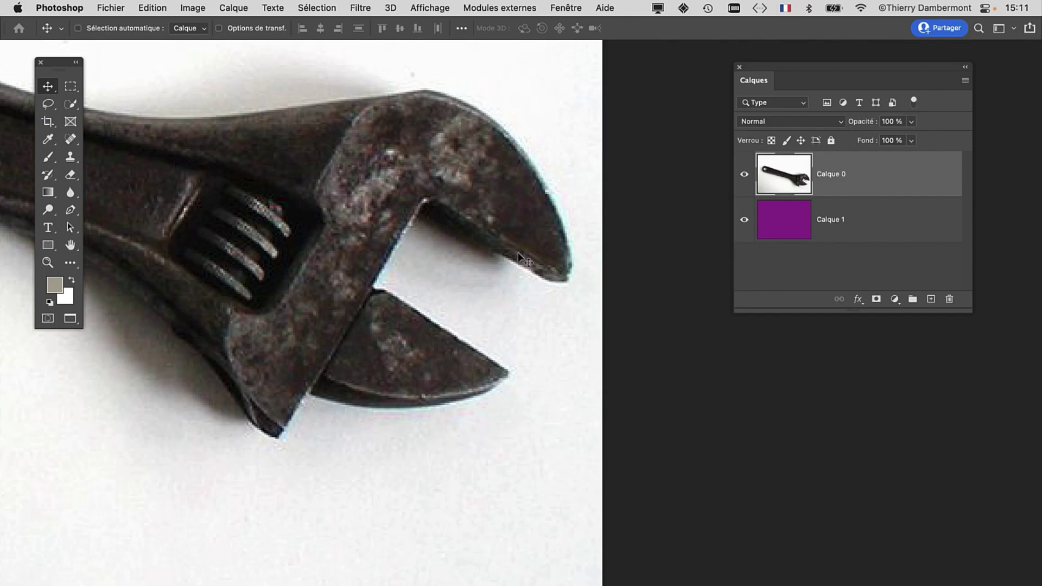
# Step: Zoom out to fit the whole photo and use Select Subject to outline the wrench
pyautogui.scroll(-1, 424, 271)
pyautogui.scroll(-1, 424, 276)
pyautogui.scroll(-2, 423, 281)
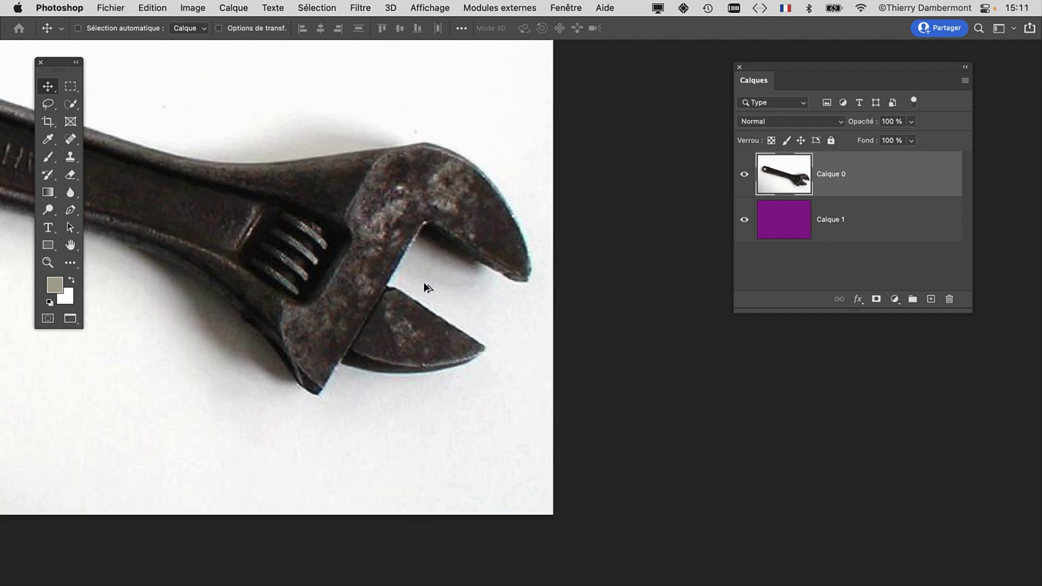
pyautogui.scroll(-2, 393, 273)
pyautogui.scroll(-1, 556, 321)
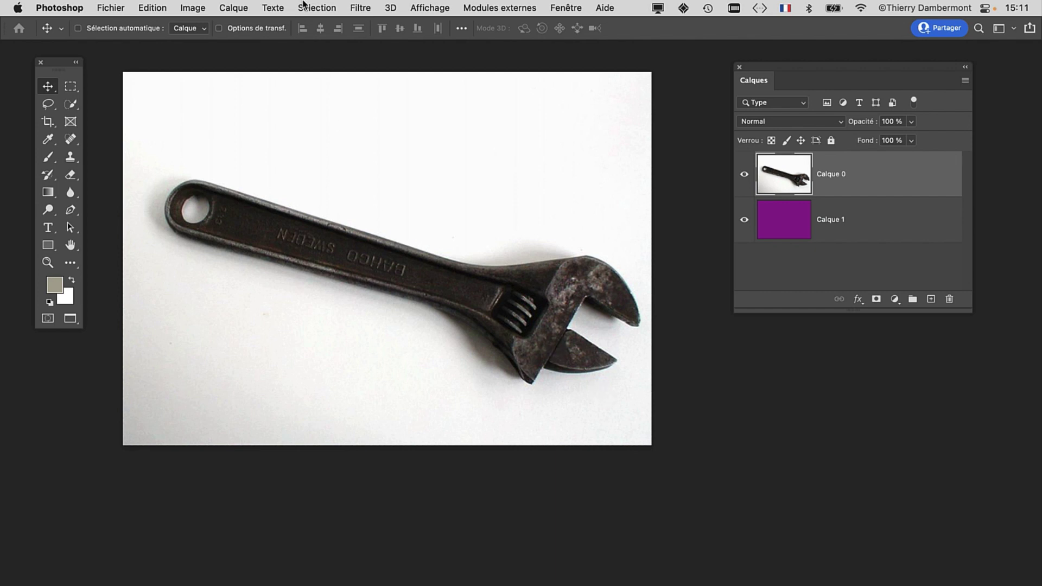
pyautogui.click(304, 5)
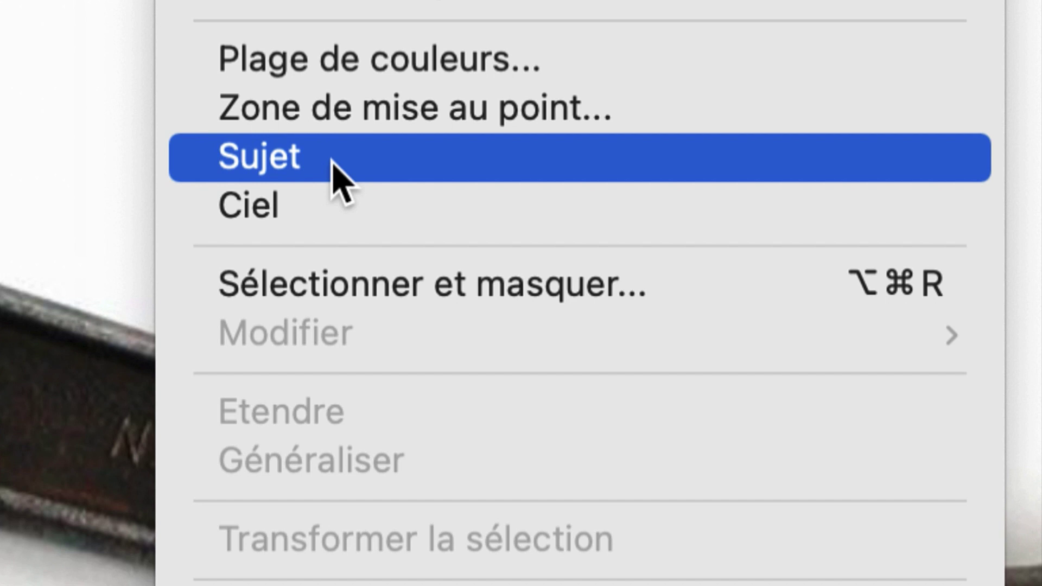
pyautogui.click(332, 162)
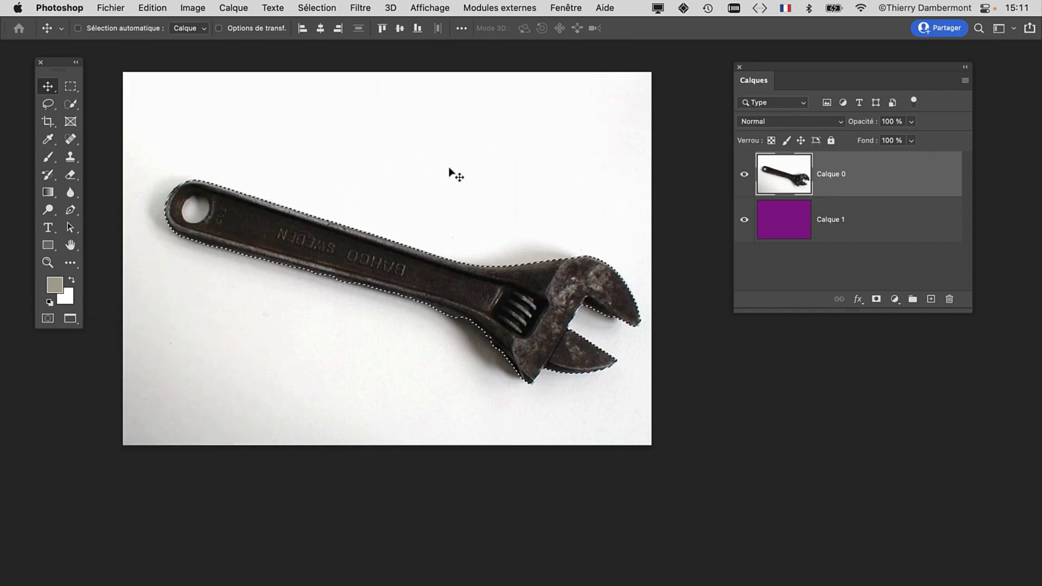
# Step: Choose the Lasso tool in subtract mode and make the Layers panel narrower and taller
pyautogui.scroll(2, 382, 311)
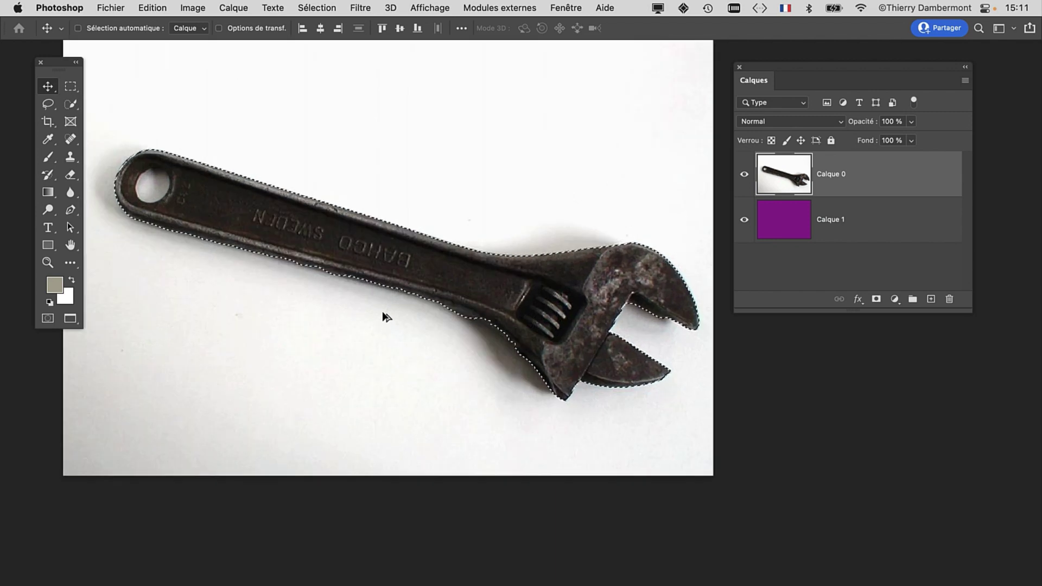
pyautogui.moveTo(817, 66)
pyautogui.mouseDown()
pyautogui.moveTo(829, 48)
pyautogui.moveTo(827, 60)
pyautogui.mouseUp()
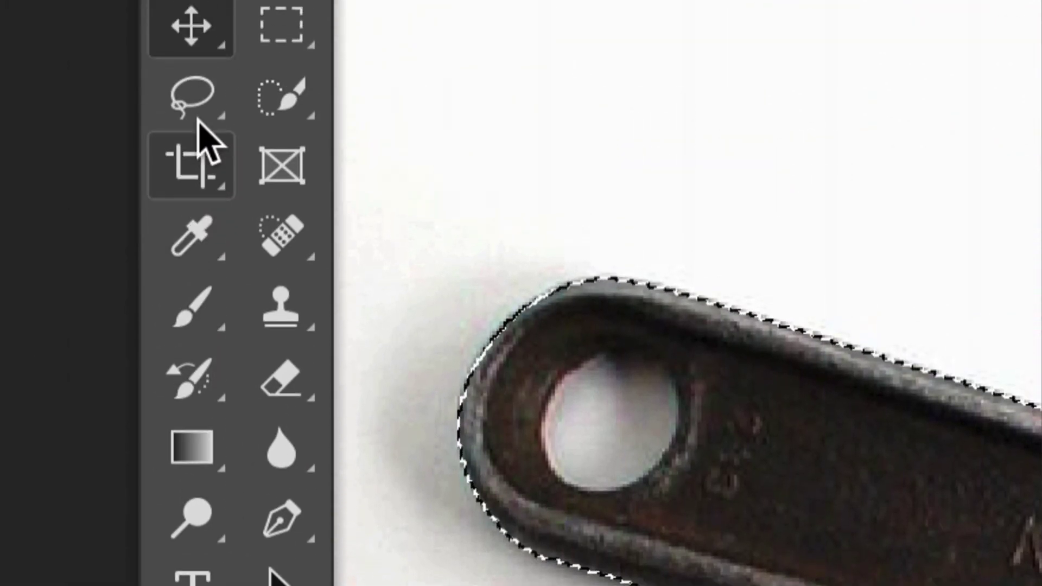
pyautogui.click(198, 111)
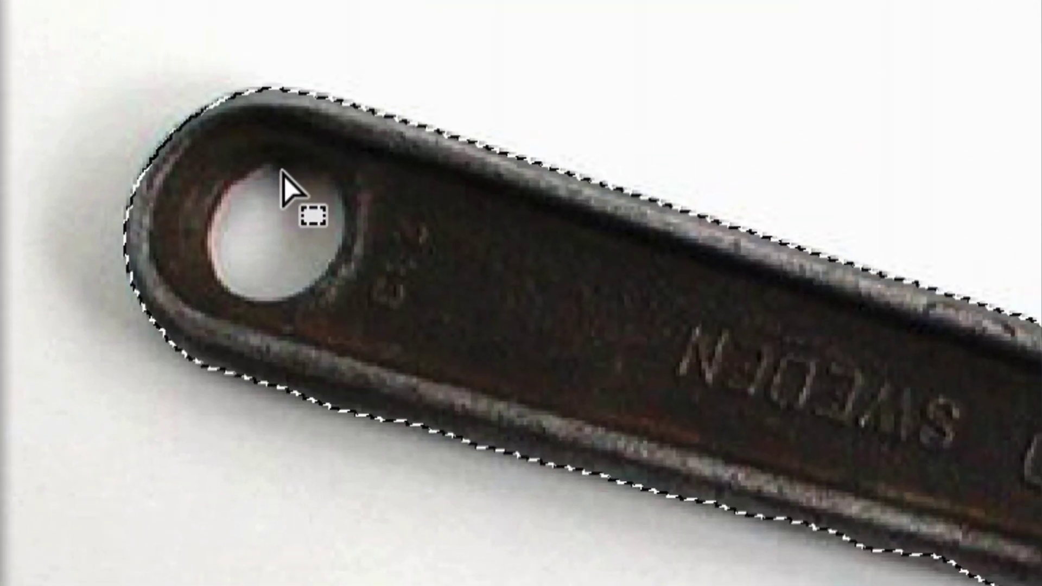
pyautogui.press('alt')
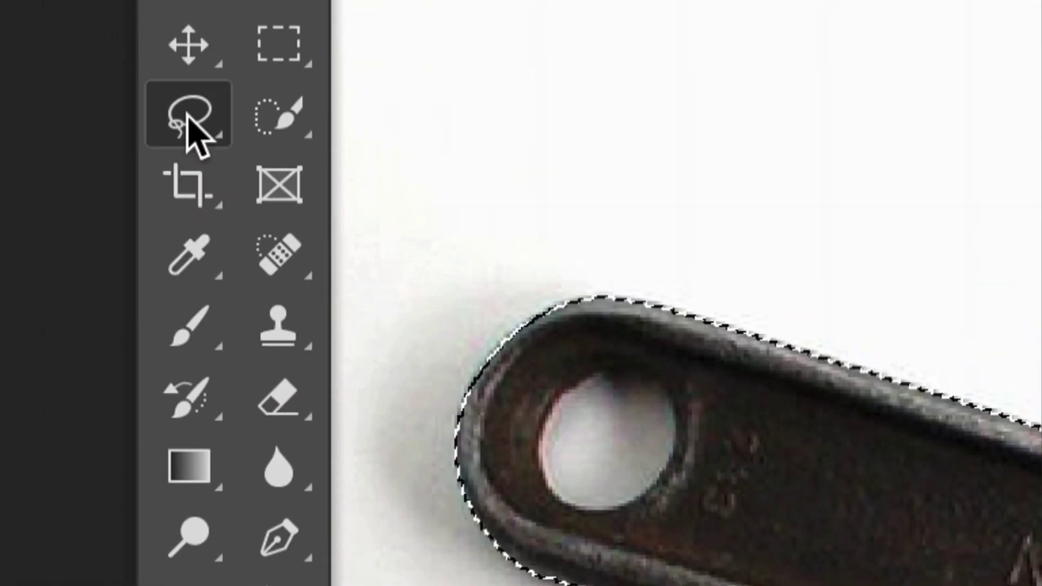
pyautogui.click(187, 117)
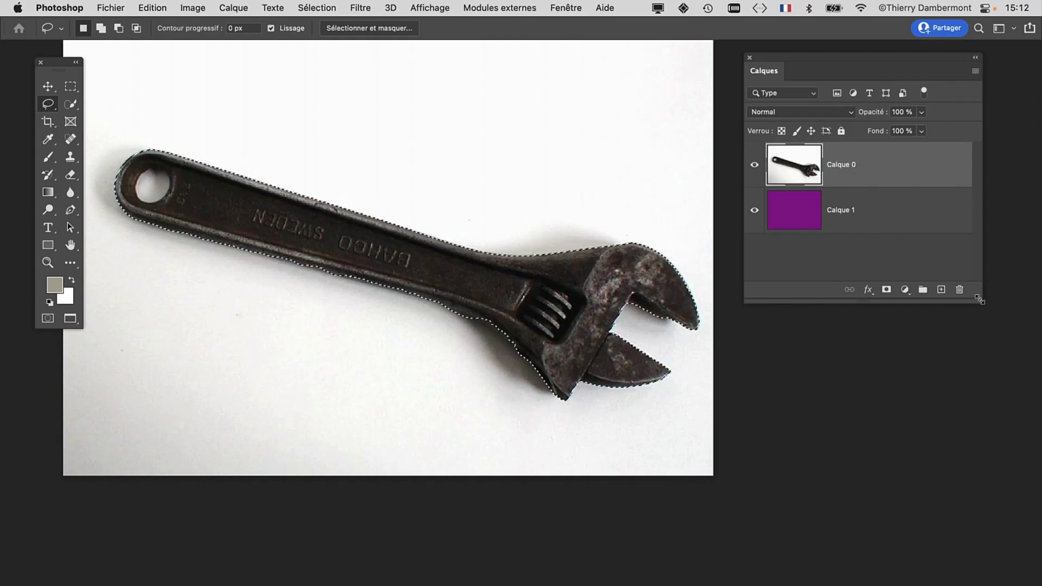
pyautogui.moveTo(967, 305); pyautogui.dragTo(952, 330)
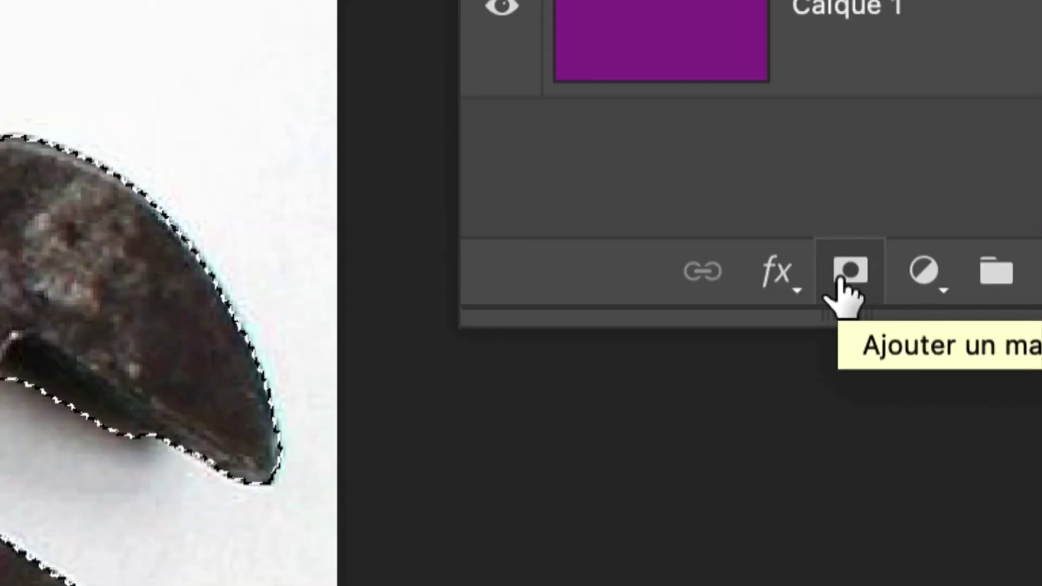
# Step: Add a layer mask to Calque 0 from the wrench selection
pyautogui.click(840, 278)
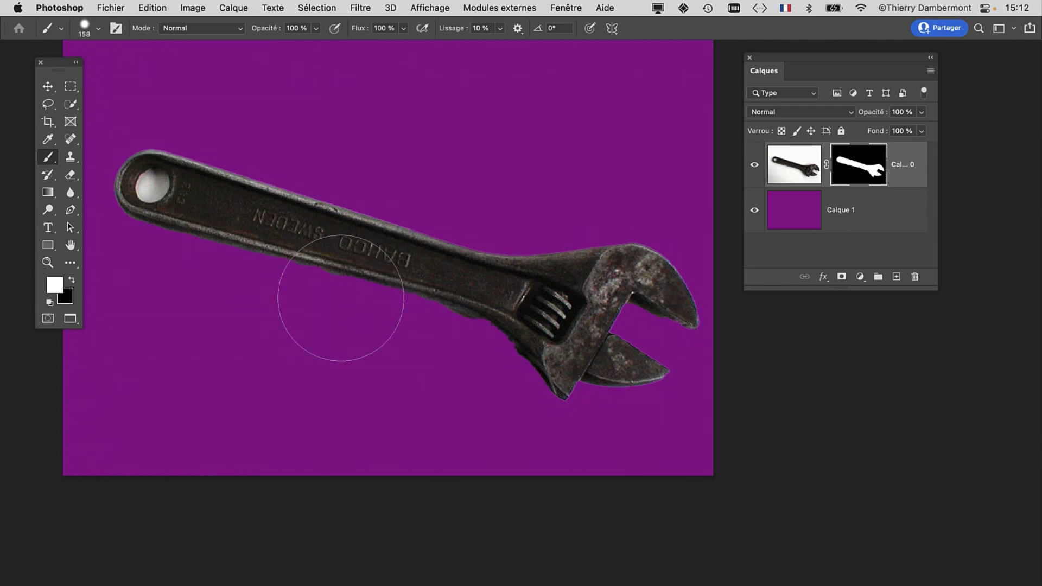
# Step: Set a hard 29 px brush and reset the default colours, with white for painting
pyautogui.moveTo(319, 322); pyautogui.dragTo(310, 321)
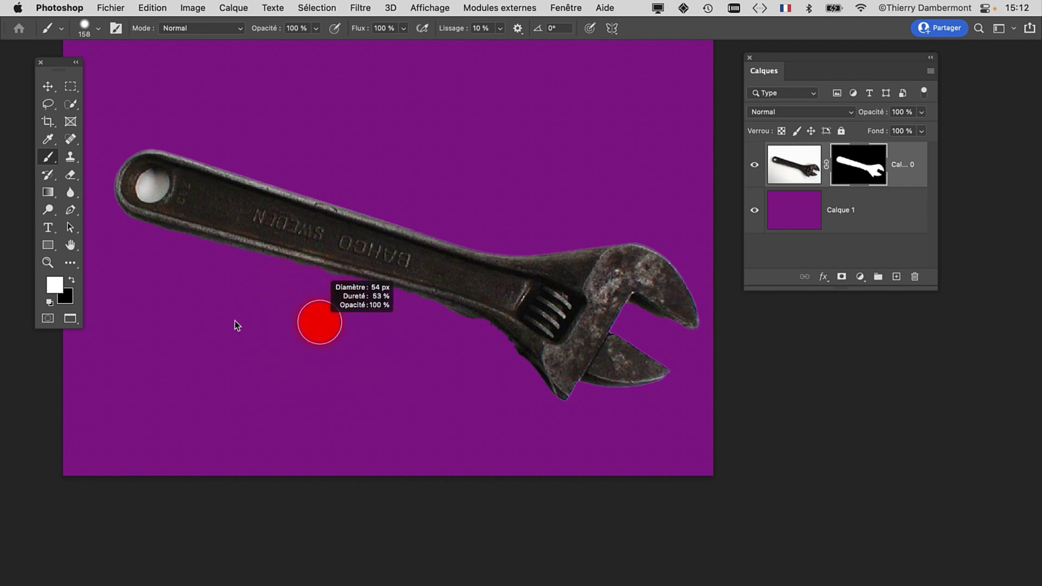
pyautogui.moveTo(236, 347); pyautogui.dragTo(262, 350)
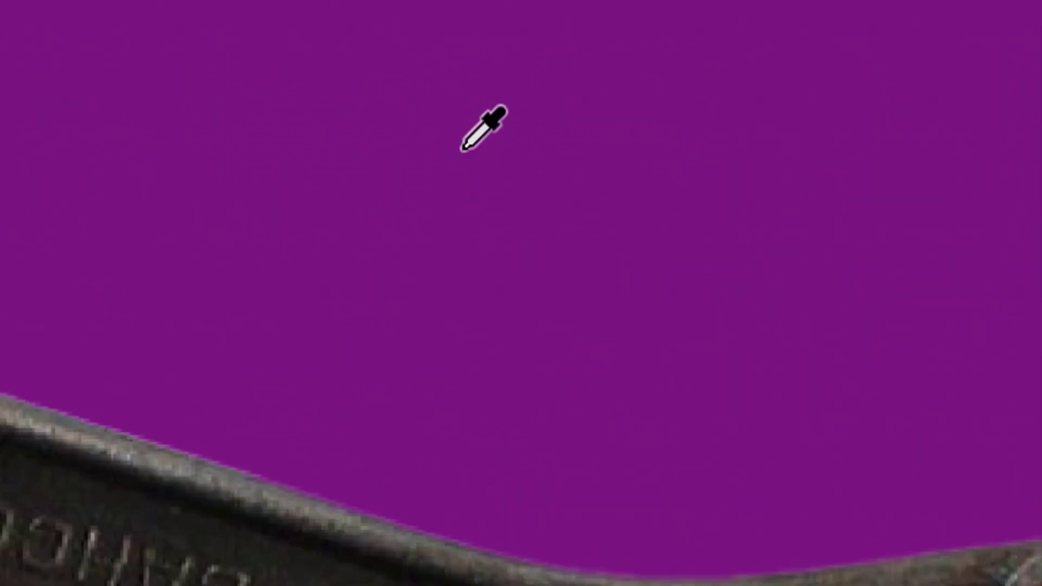
pyautogui.moveTo(466, 153)
pyautogui.mouseDown()
pyautogui.moveTo(487, 154)
pyautogui.moveTo(467, 155)
pyautogui.moveTo(484, 154)
pyautogui.moveTo(475, 153)
pyautogui.moveTo(476, 129)
pyautogui.mouseUp()
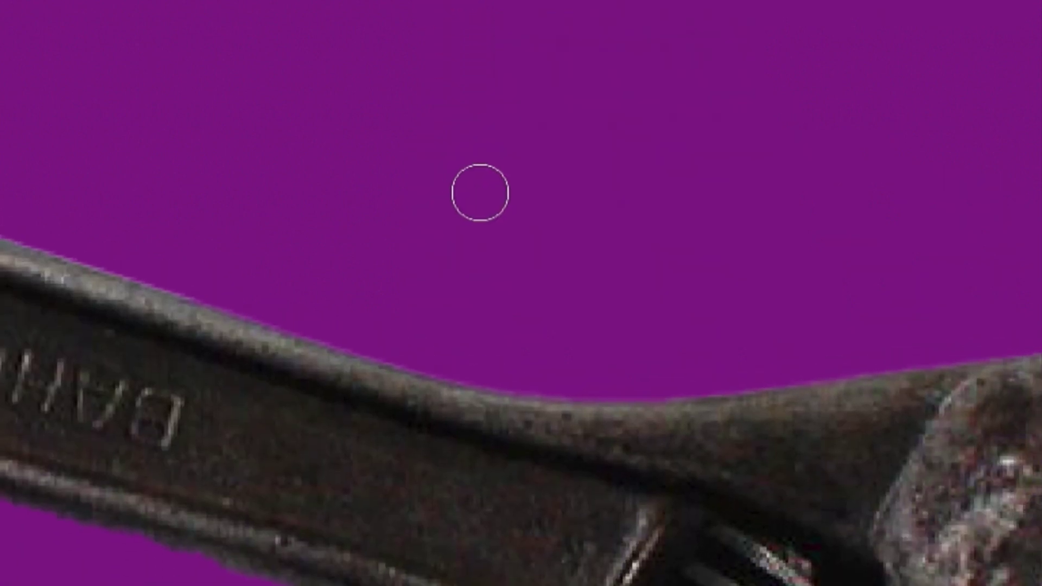
pyautogui.moveTo(479, 192)
pyautogui.mouseDown()
pyautogui.moveTo(517, 109)
pyautogui.moveTo(512, 233)
pyautogui.mouseUp()
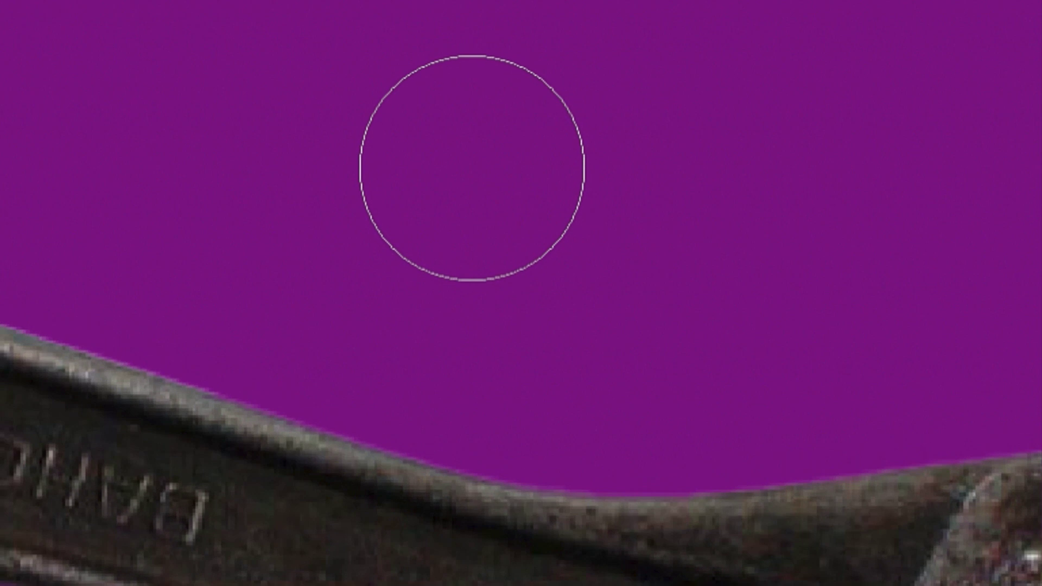
pyautogui.moveTo(472, 168)
pyautogui.mouseDown()
pyautogui.moveTo(481, 205)
pyautogui.moveTo(462, 184)
pyautogui.moveTo(409, 317)
pyautogui.moveTo(400, 260)
pyautogui.moveTo(397, 309)
pyautogui.moveTo(383, 318)
pyautogui.moveTo(381, 307)
pyautogui.mouseUp()
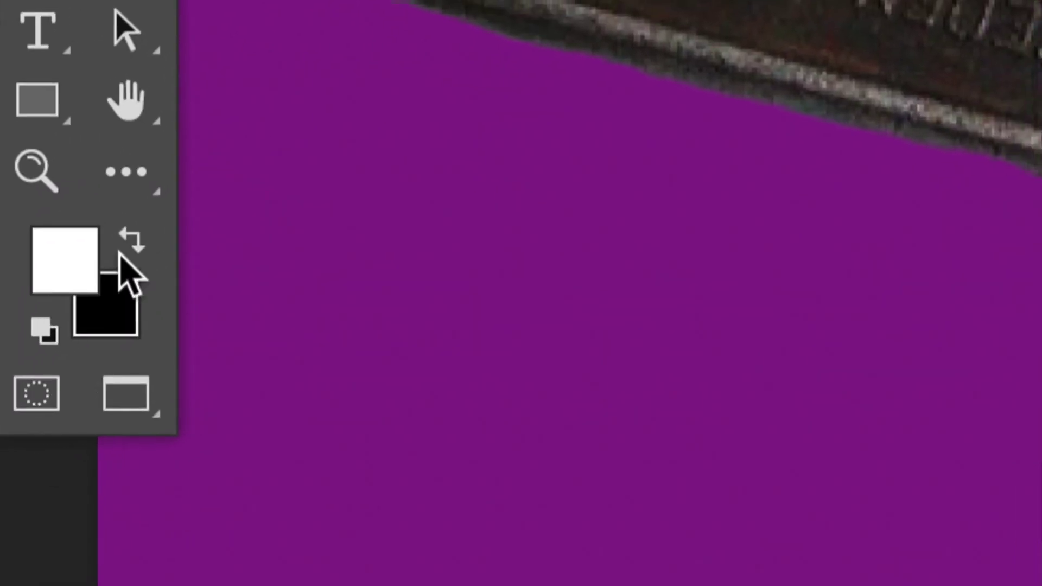
pyautogui.click(122, 250)
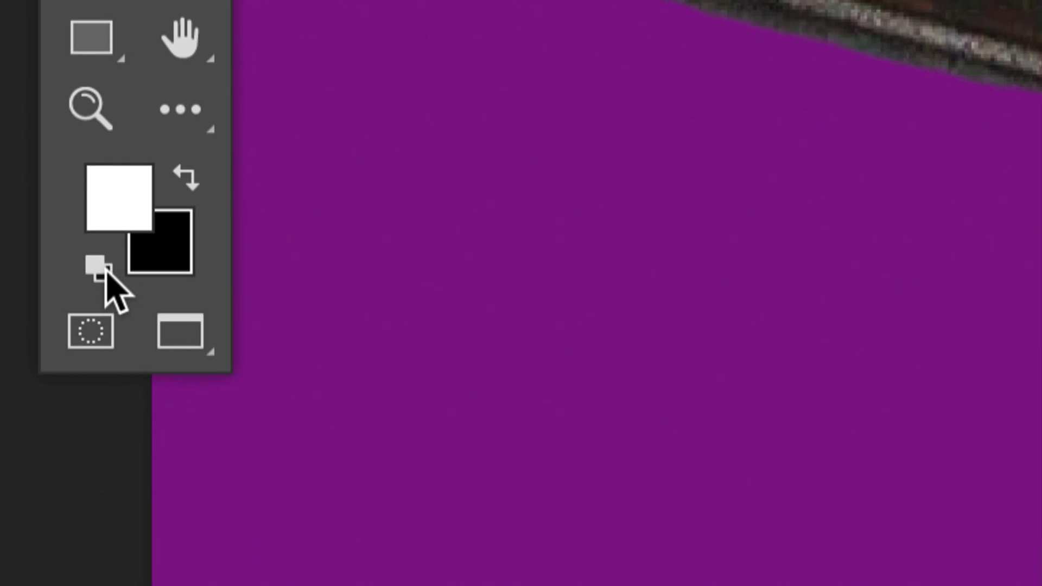
# Step: With a small black brush, mask away the grey bumps along the wrench's lower edge
pyautogui.click(156, 217)
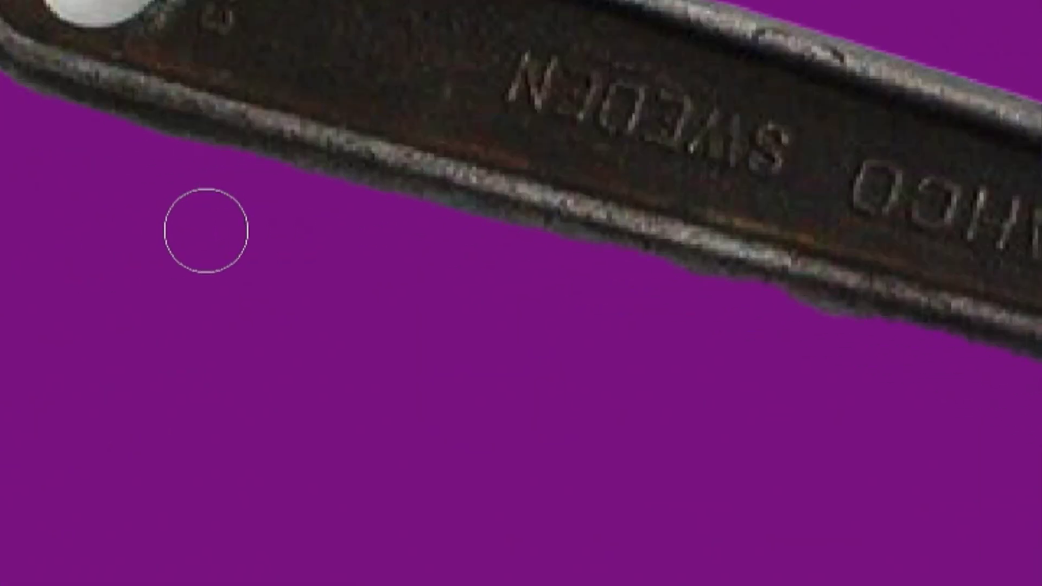
pyautogui.moveTo(184, 226); pyautogui.dragTo(183, 232)
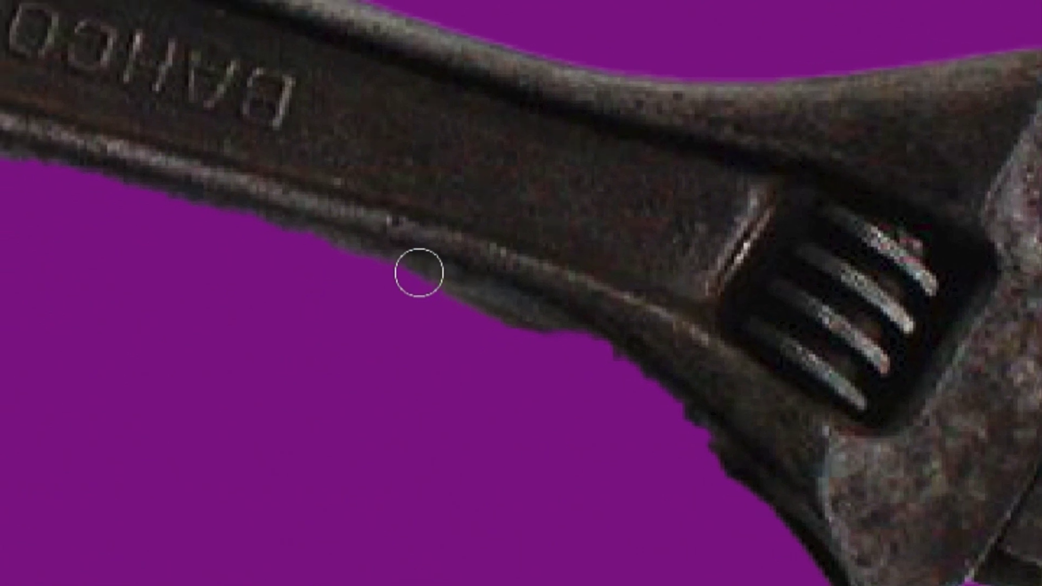
pyautogui.keyDown('shift'); pyautogui.click(418, 273); pyautogui.keyUp('shift')
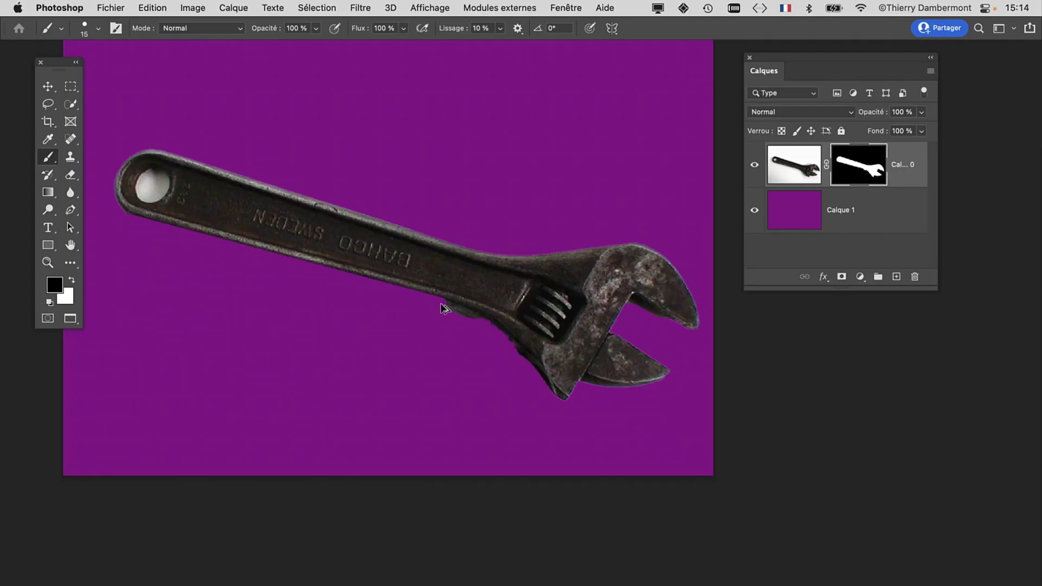
pyautogui.scroll(3, 469, 325)
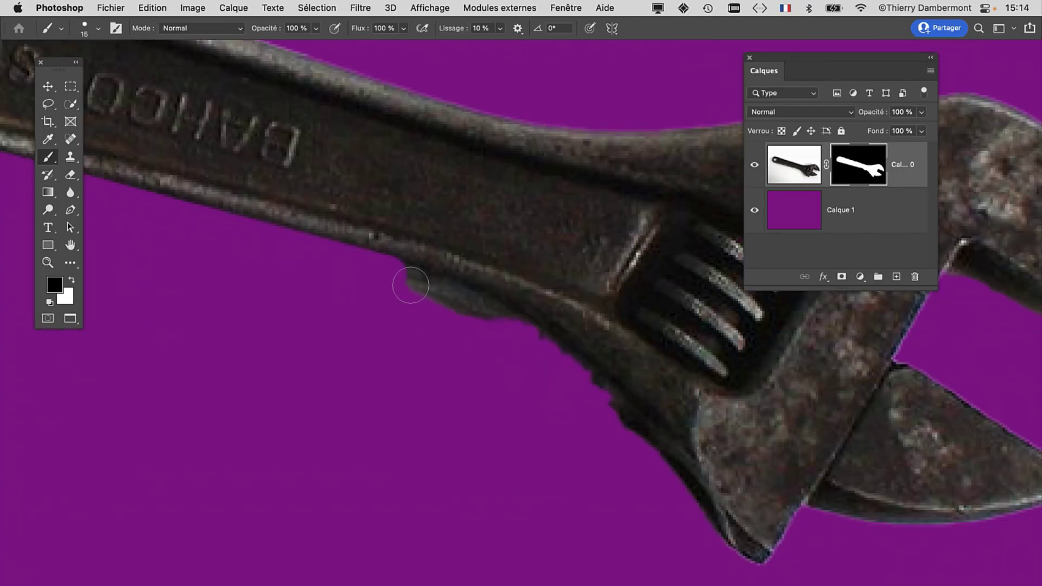
pyautogui.moveTo(410, 285)
pyautogui.mouseDown()
pyautogui.moveTo(516, 331)
pyautogui.moveTo(666, 469)
pyautogui.mouseUp()
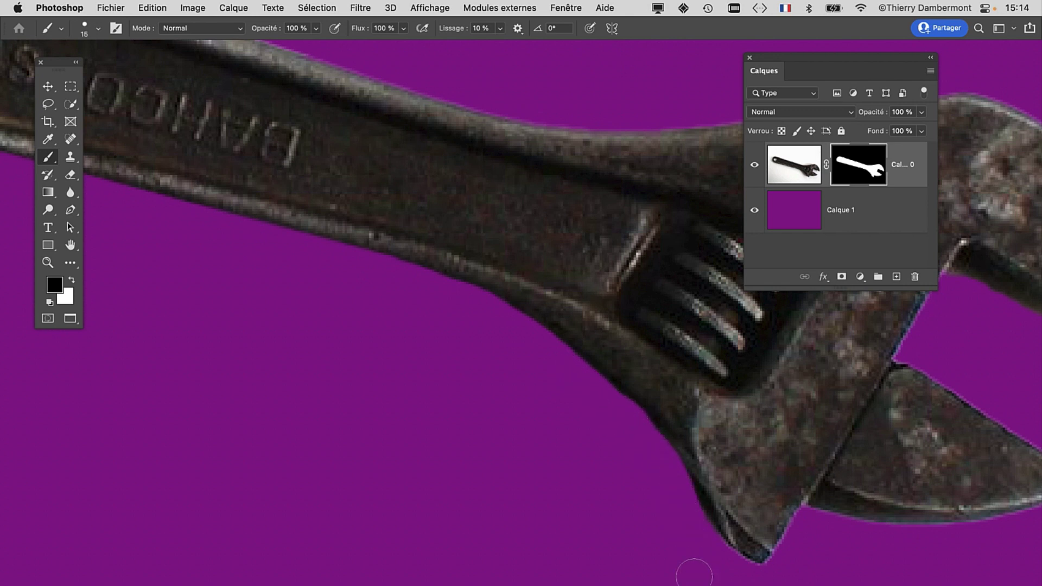
# Step: Zoom to the jaws and paint out the dark fringe inside the jaw gap with a finer brush
pyautogui.moveTo(694, 572)
pyautogui.mouseDown()
pyautogui.moveTo(490, 372)
pyautogui.moveTo(256, 411)
pyautogui.mouseUp()
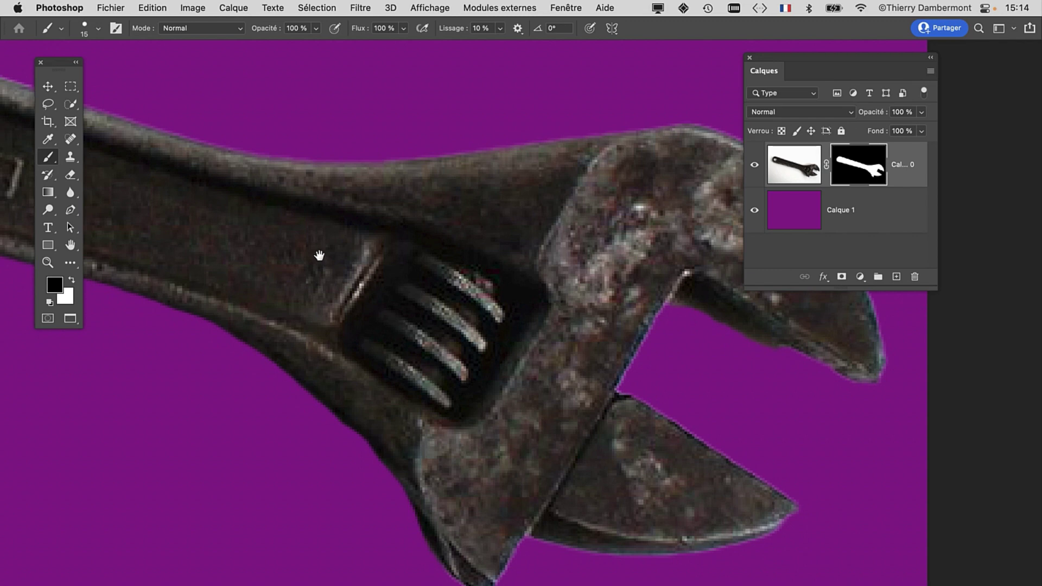
pyautogui.scroll(-1, 313, 262)
pyautogui.scroll(-1, 315, 258)
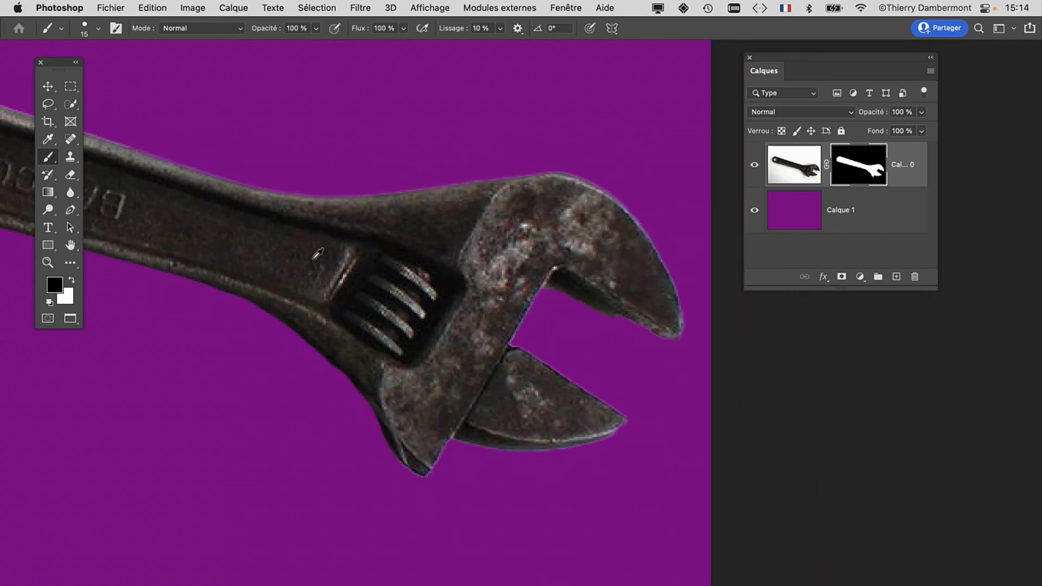
pyautogui.scroll(1, 548, 320)
pyautogui.scroll(1, 554, 311)
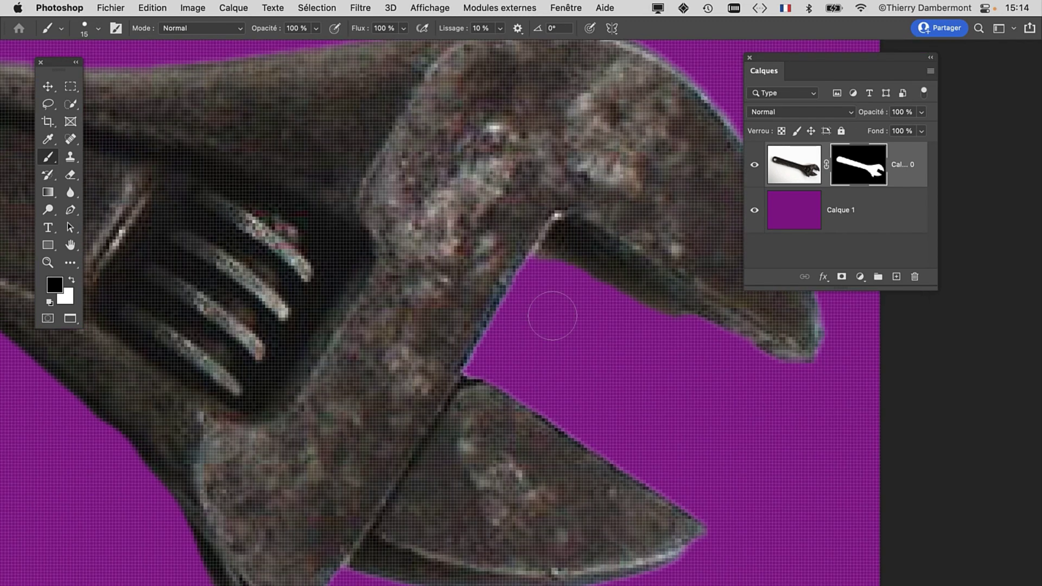
pyautogui.scroll(-1, 552, 315)
pyautogui.scroll(2, 640, 301)
pyautogui.moveTo(613, 355); pyautogui.dragTo(565, 356)
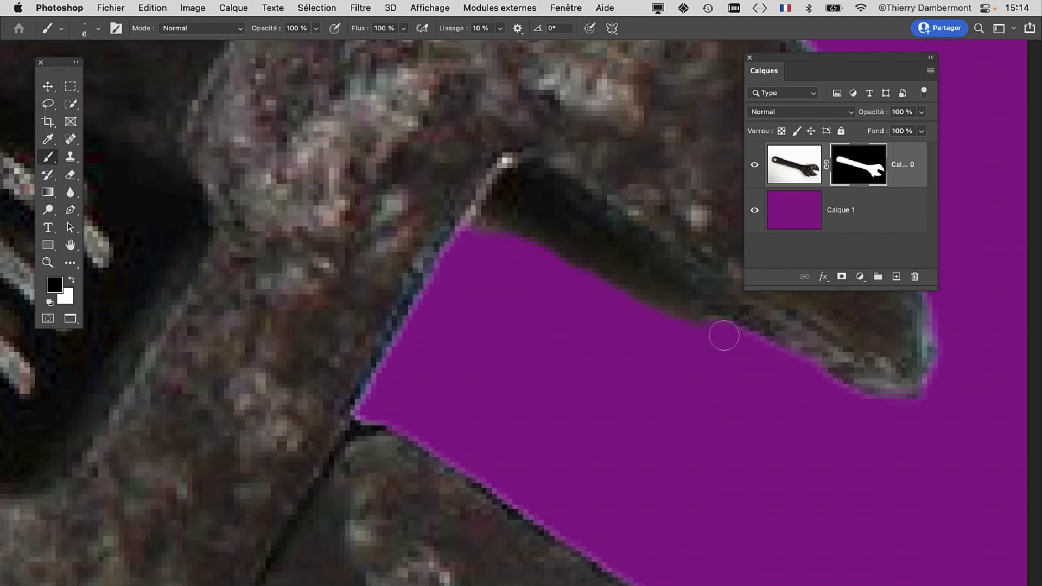
pyautogui.keyDown('shift'); pyautogui.click(528, 195); pyautogui.keyUp('shift')
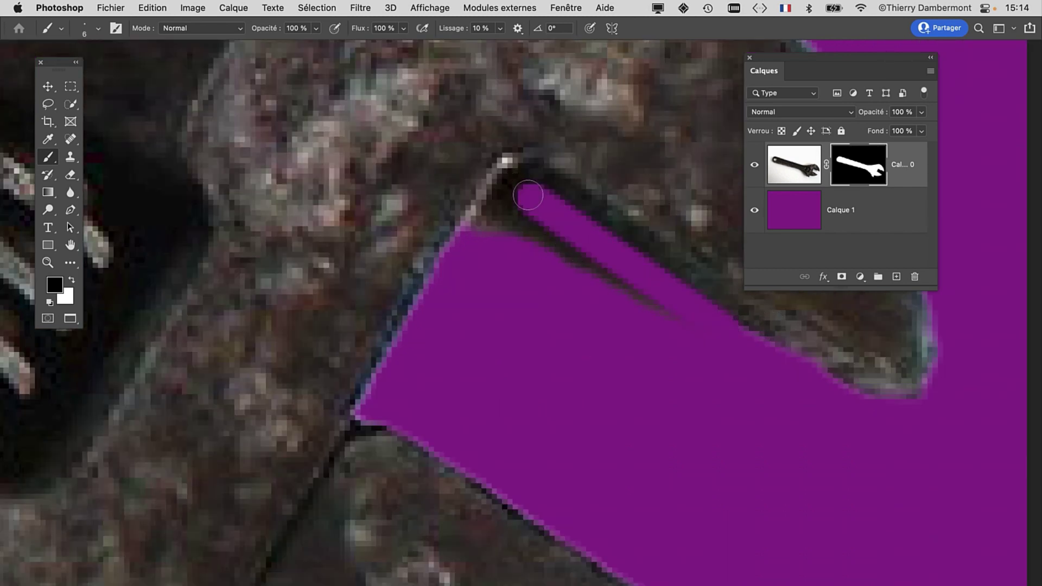
pyautogui.moveTo(521, 189)
pyautogui.mouseDown()
pyautogui.moveTo(489, 222)
pyautogui.moveTo(583, 272)
pyautogui.mouseUp()
pyautogui.moveTo(547, 229); pyautogui.dragTo(660, 317)
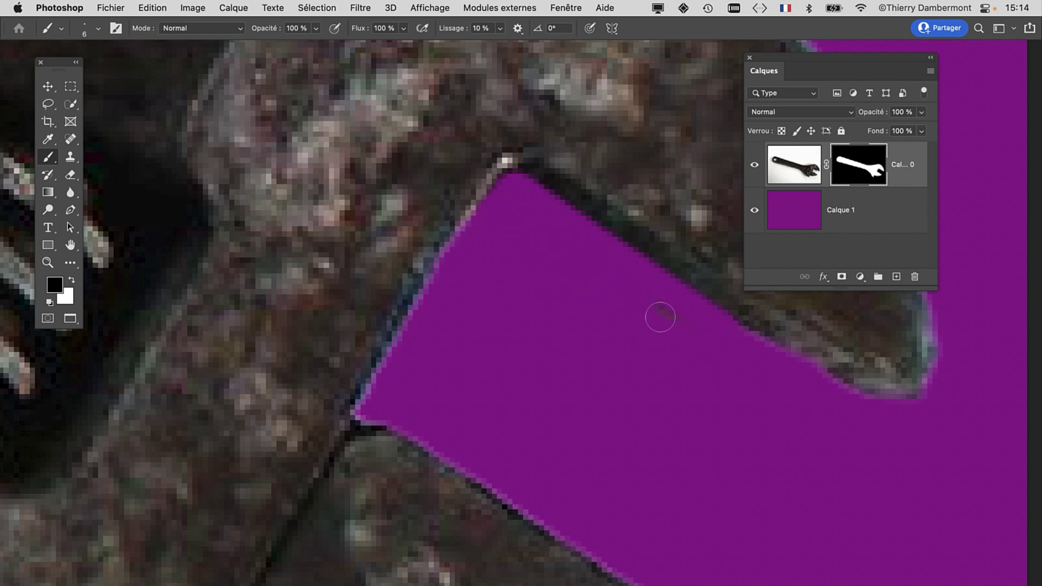
# Step: With a slightly larger black brush, hide the white inside the wrench's hole
pyautogui.scroll(-5, 678, 347)
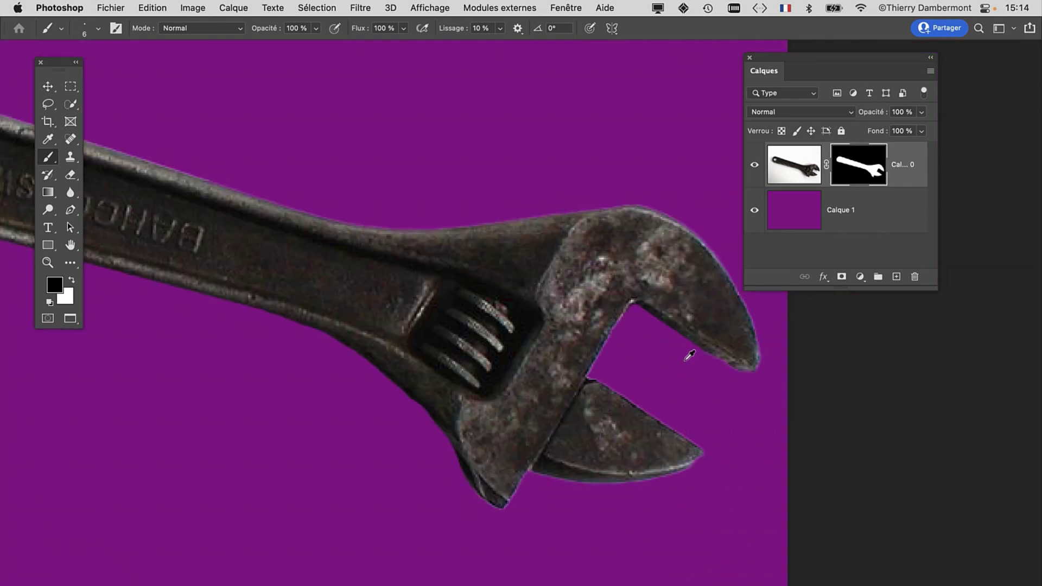
pyautogui.scroll(-2, 688, 354)
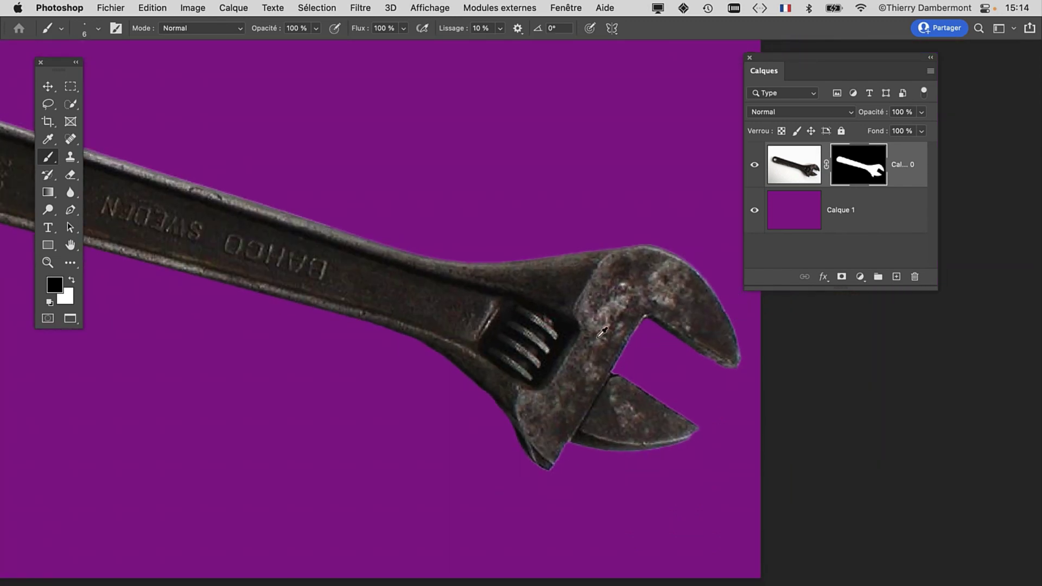
pyautogui.scroll(-1, 602, 333)
pyautogui.scroll(-2, 603, 332)
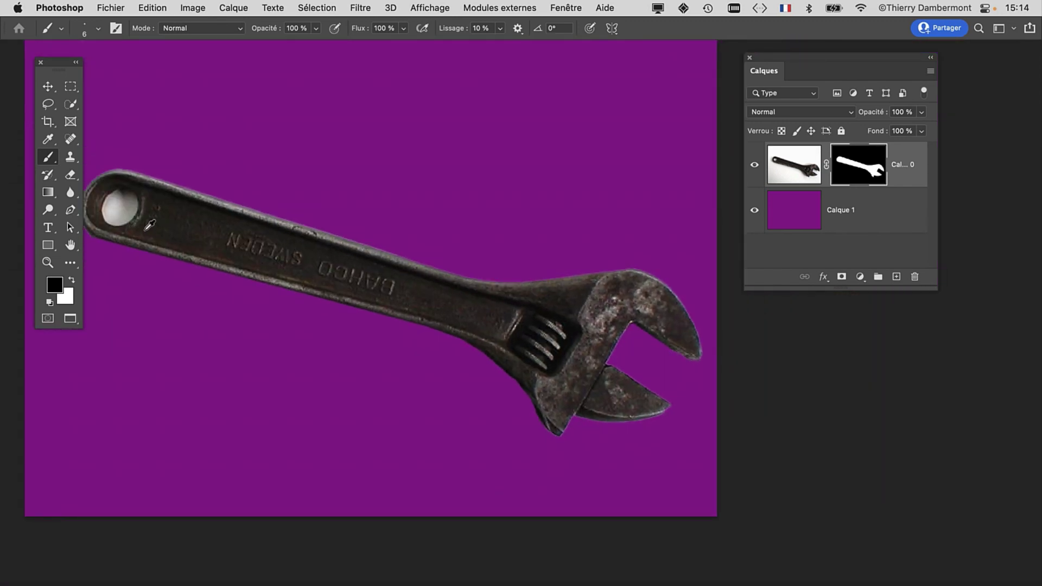
pyautogui.scroll(3, 150, 225)
pyautogui.scroll(2, 132, 198)
pyautogui.scroll(2, 400, 314)
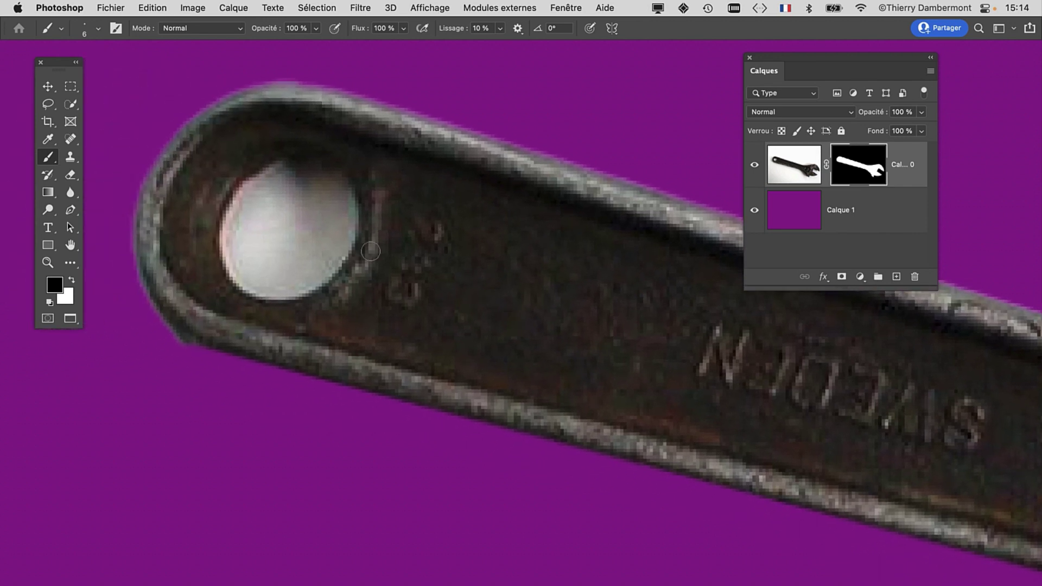
pyautogui.moveTo(371, 251); pyautogui.dragTo(380, 252)
pyautogui.moveTo(269, 180)
pyautogui.mouseDown()
pyautogui.moveTo(258, 283)
pyautogui.moveTo(317, 267)
pyautogui.moveTo(340, 219)
pyautogui.moveTo(337, 191)
pyautogui.moveTo(312, 239)
pyautogui.moveTo(274, 255)
pyautogui.moveTo(266, 212)
pyautogui.moveTo(265, 261)
pyautogui.mouseUp()
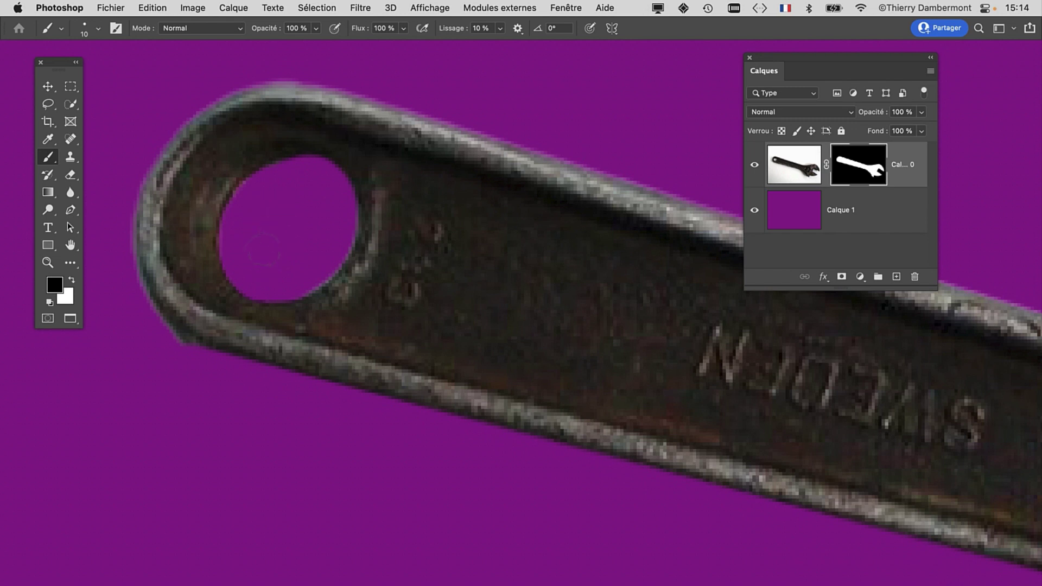
pyautogui.moveTo(346, 237); pyautogui.dragTo(385, 226)
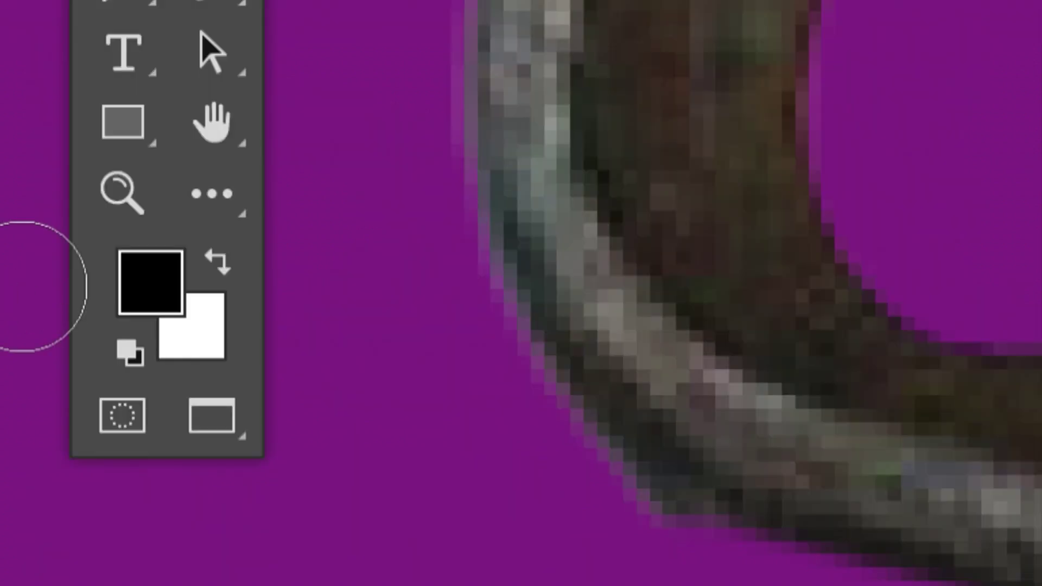
# Step: Swap to white to paint the wrench back in, then zoom out
pyautogui.press('x')
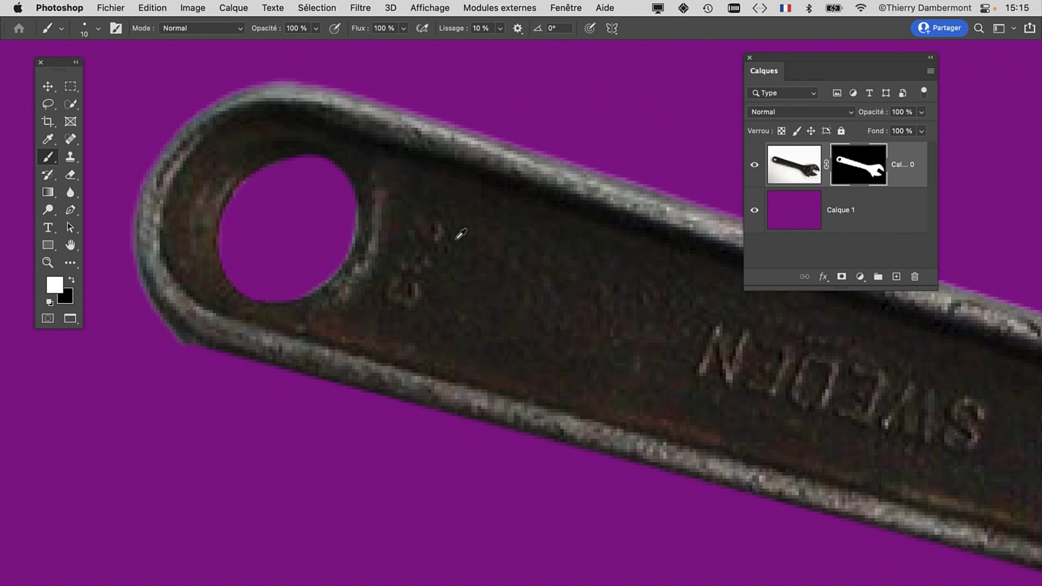
pyautogui.scroll(-2, 461, 234)
pyautogui.scroll(-2, 463, 238)
pyautogui.scroll(-2, 464, 243)
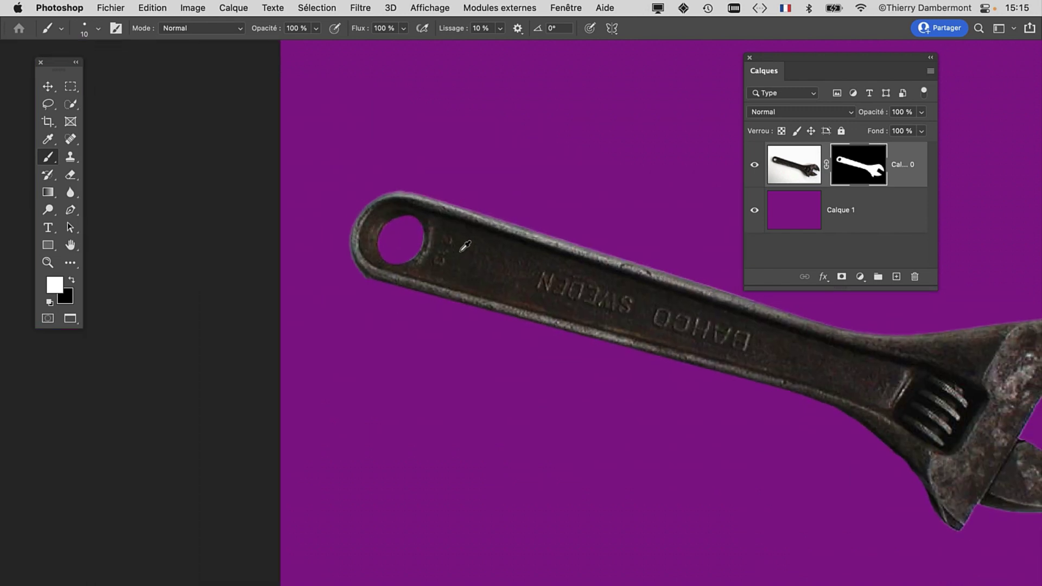
pyautogui.scroll(-1, 465, 247)
pyautogui.scroll(-2, 584, 277)
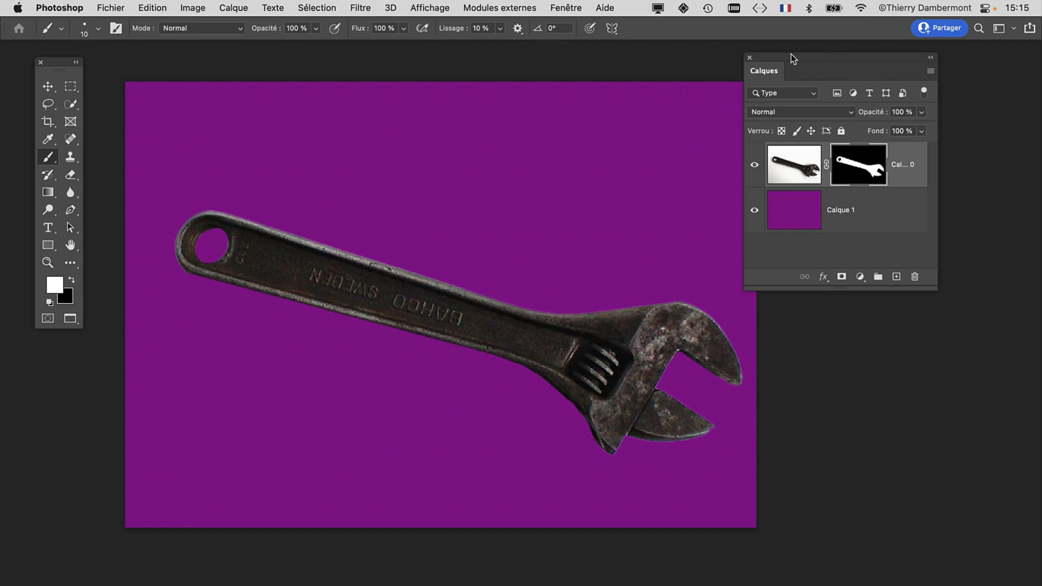
# Step: Save a copy named wrench-02.psd, accepting the Photoshop format options
pyautogui.moveTo(790, 54); pyautogui.dragTo(832, 69)
pyautogui.click(122, 7)
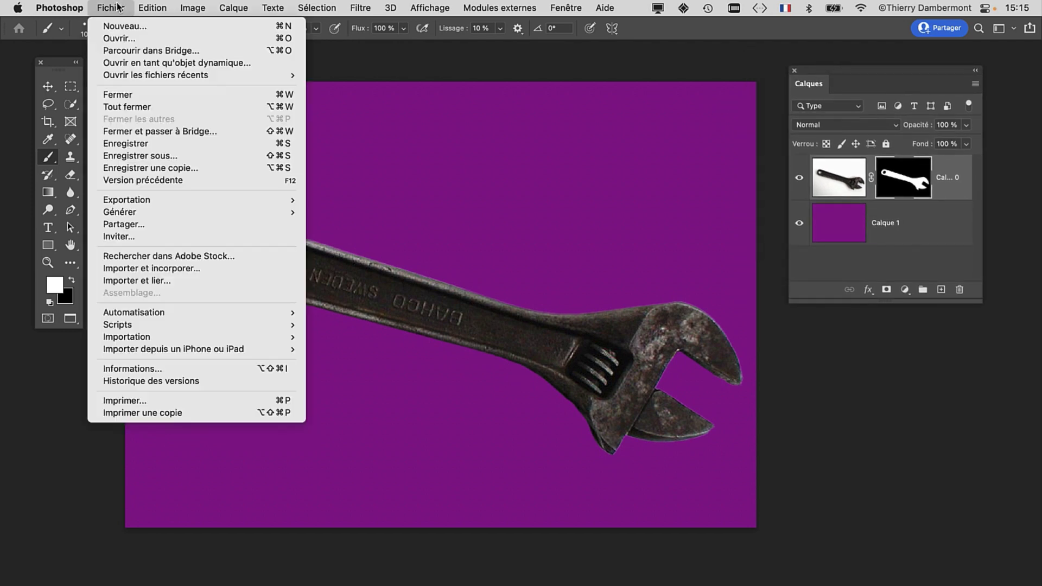
pyautogui.click(144, 157)
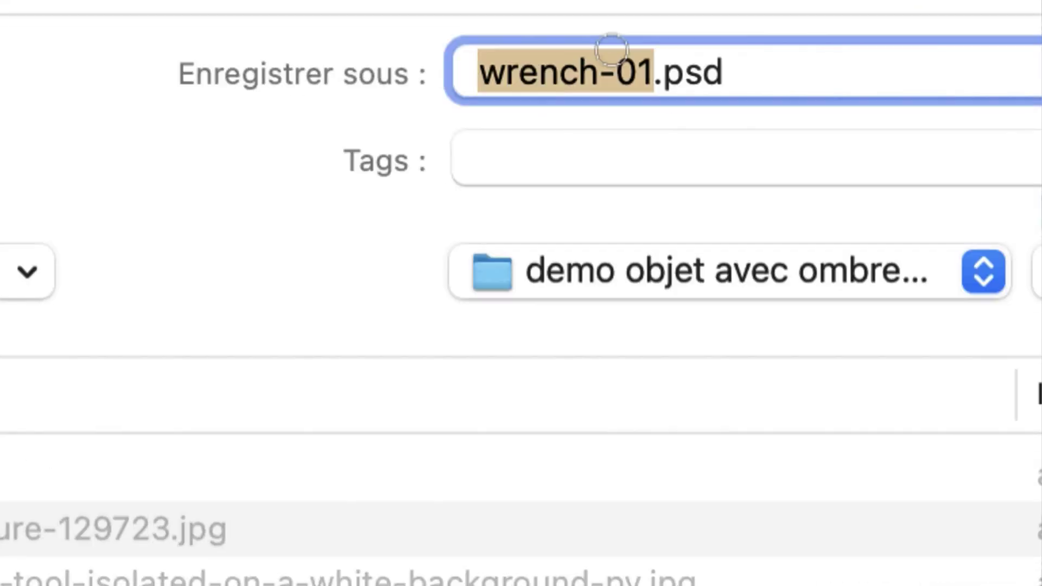
pyautogui.click(654, 51)
pyautogui.hotkey('shift', 'Left')
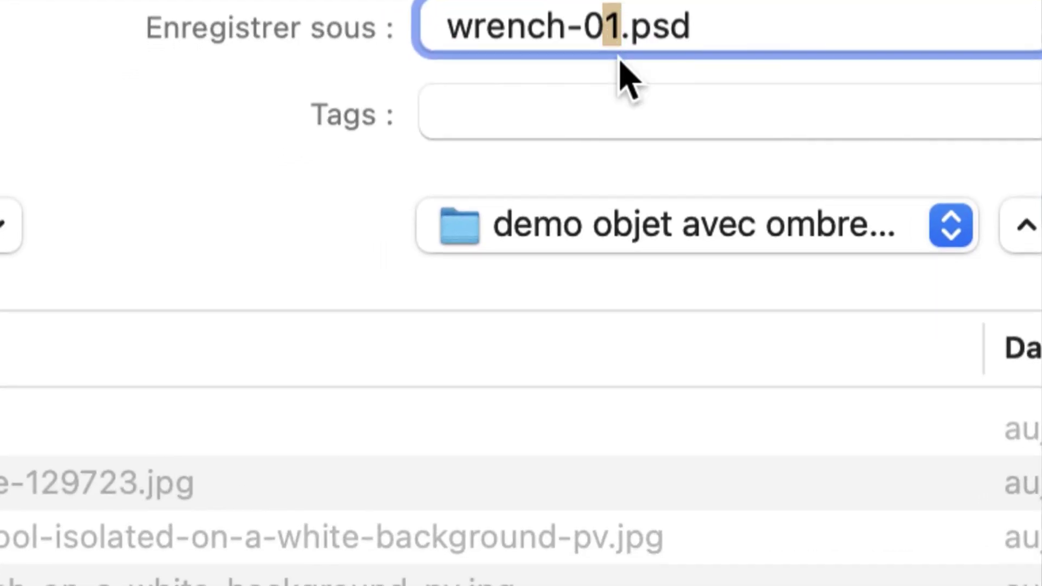
pyautogui.write('2')
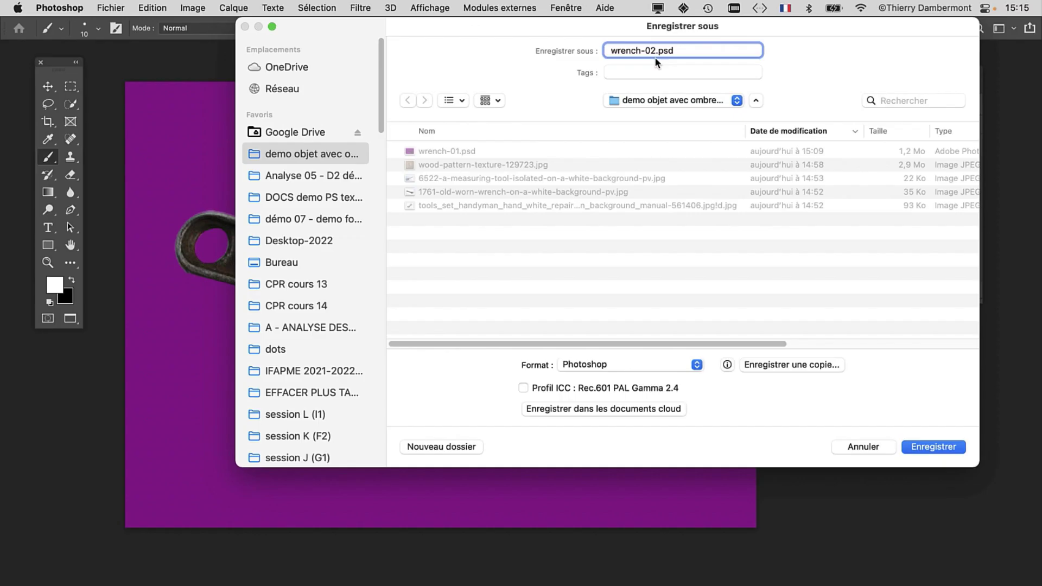
pyautogui.press('Return')
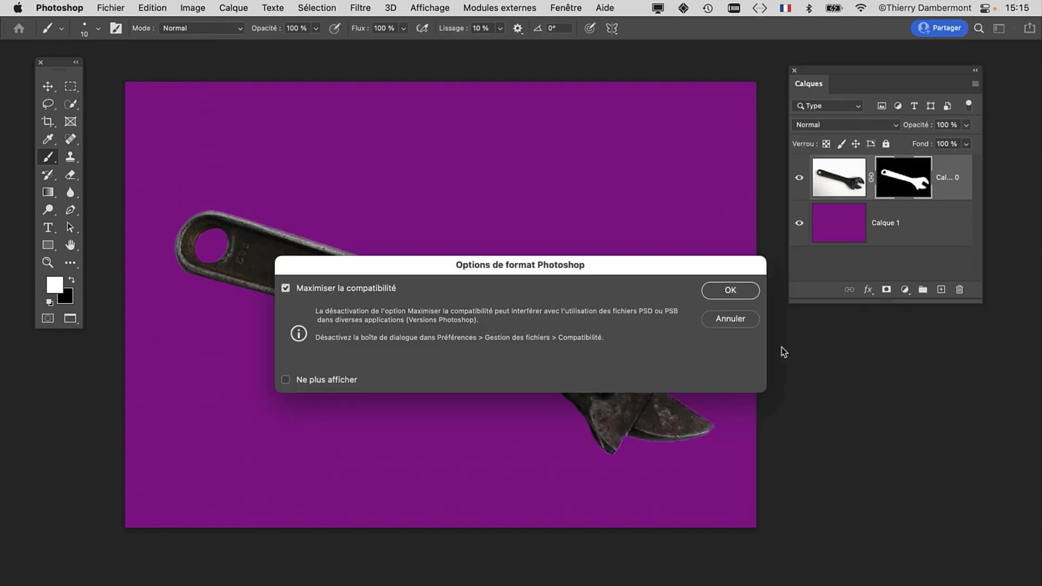
pyautogui.click(745, 289)
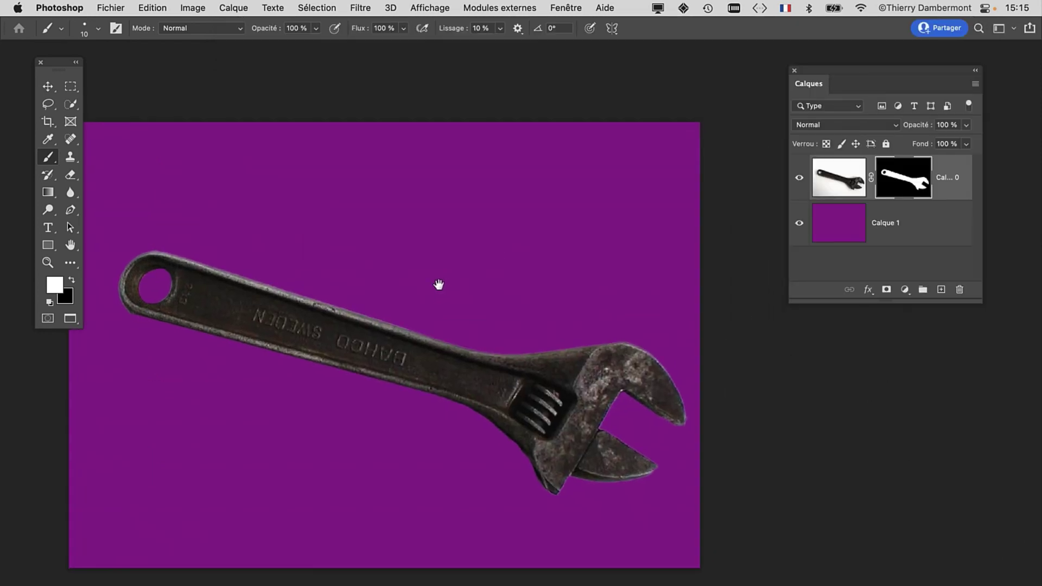
# Step: Duplicate the masked Calque 0 layer into Calque 0 copie stacked above it
pyautogui.moveTo(440, 283); pyautogui.dragTo(451, 231)
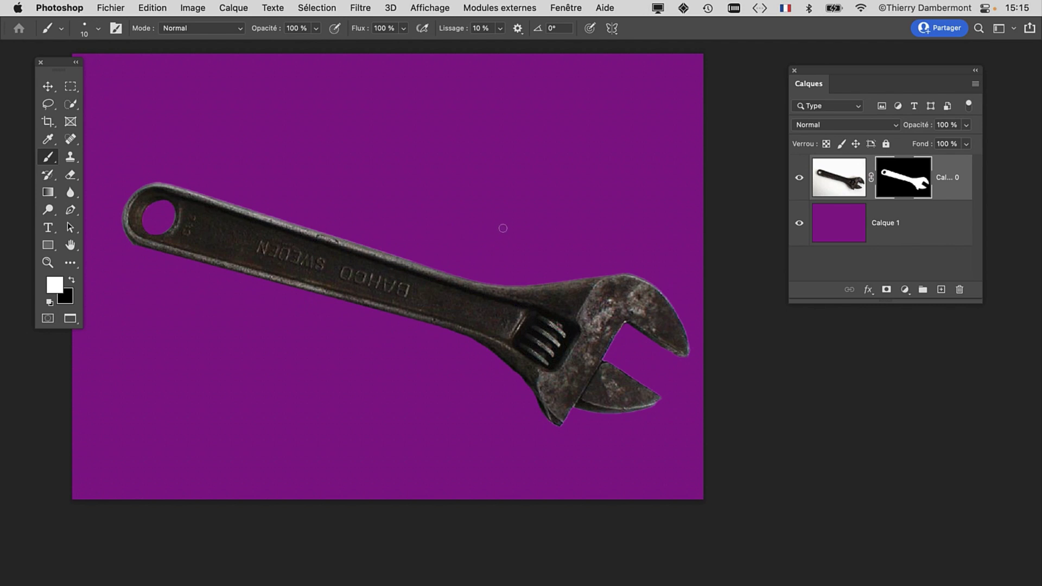
pyautogui.scroll(2, 359, 273)
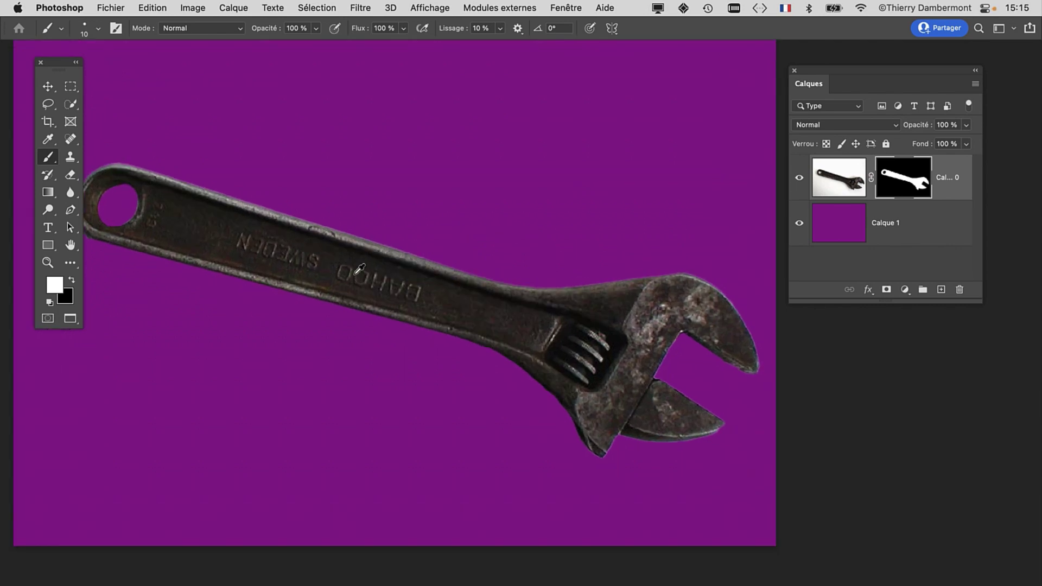
pyautogui.hscroll(-3, 465, 300)
pyautogui.moveTo(840, 84); pyautogui.dragTo(869, 65)
pyautogui.moveTo(670, 165); pyautogui.dragTo(595, 170)
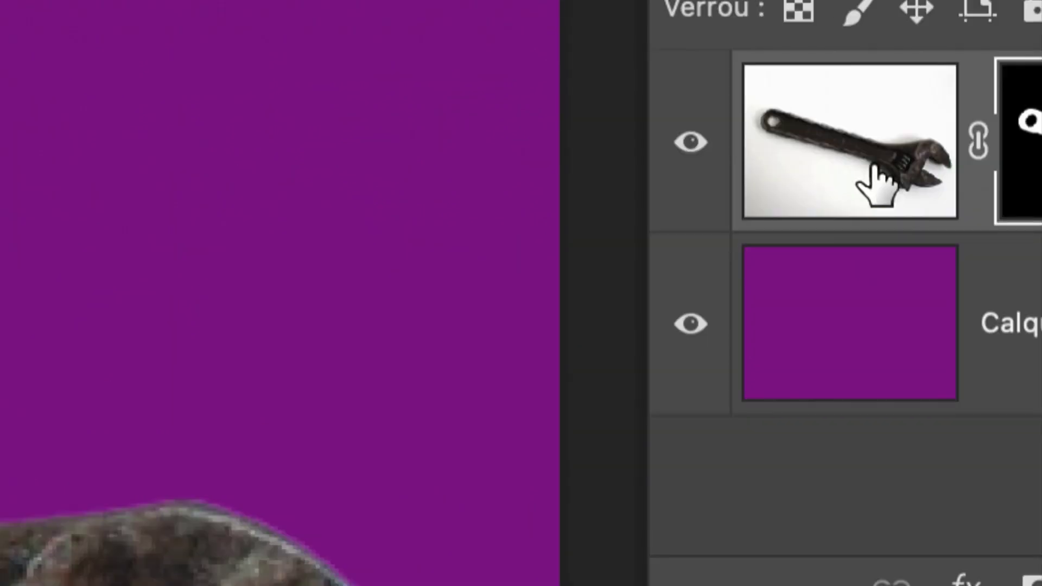
pyautogui.click(872, 165)
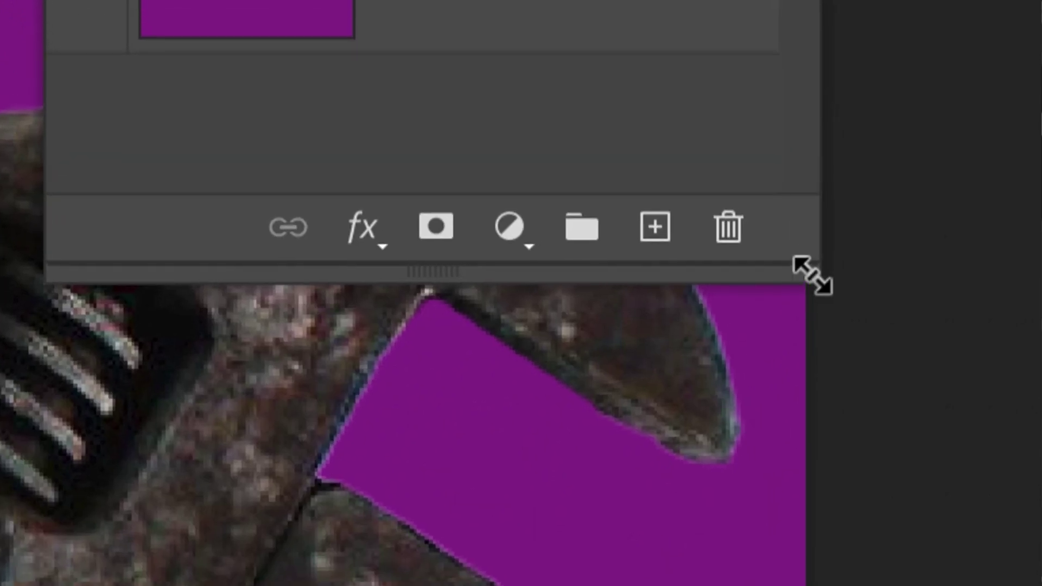
pyautogui.moveTo(811, 264); pyautogui.dragTo(1032, 265)
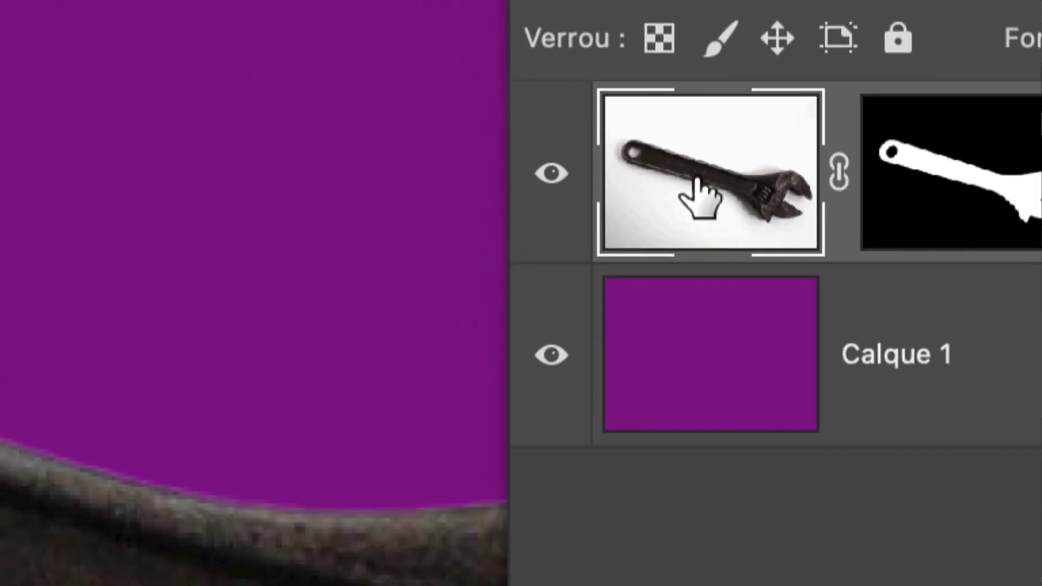
pyautogui.moveTo(701, 198); pyautogui.dragTo(827, 266)
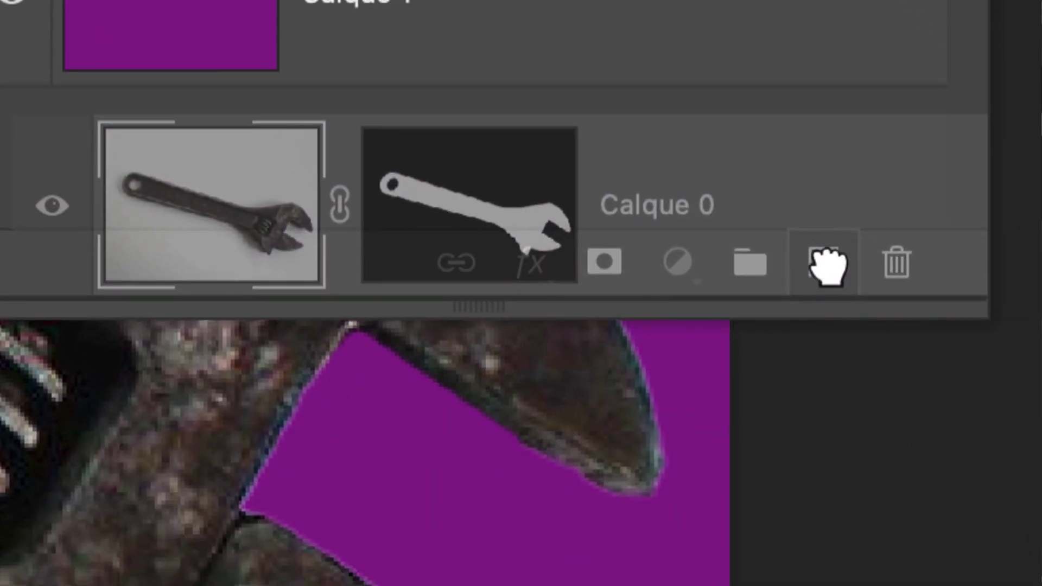
pyautogui.moveTo(827, 264); pyautogui.dragTo(826, 264)
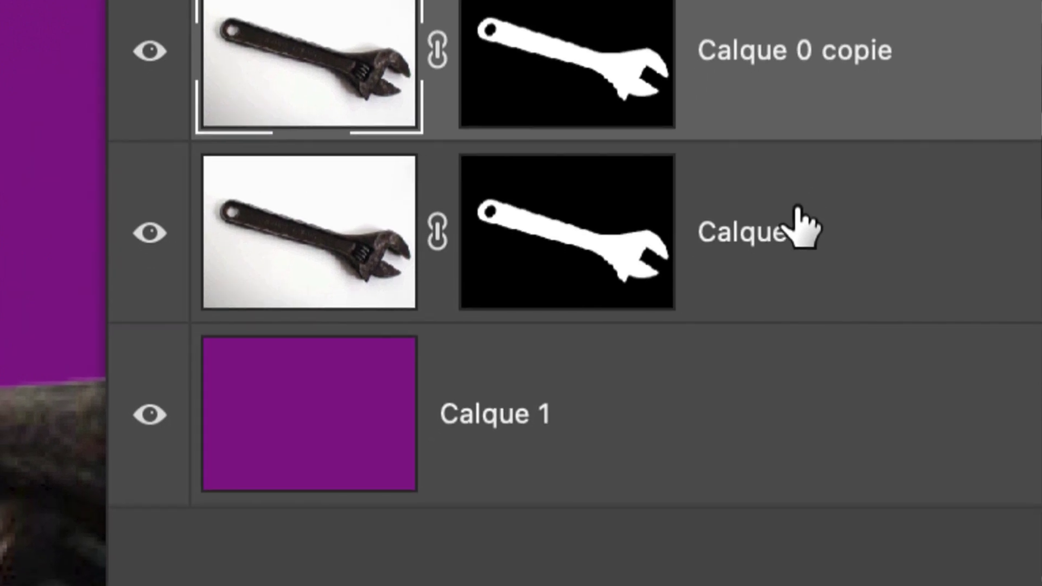
# Step: Rename the Calque 0 copie layer to l'objet
pyautogui.click(798, 217)
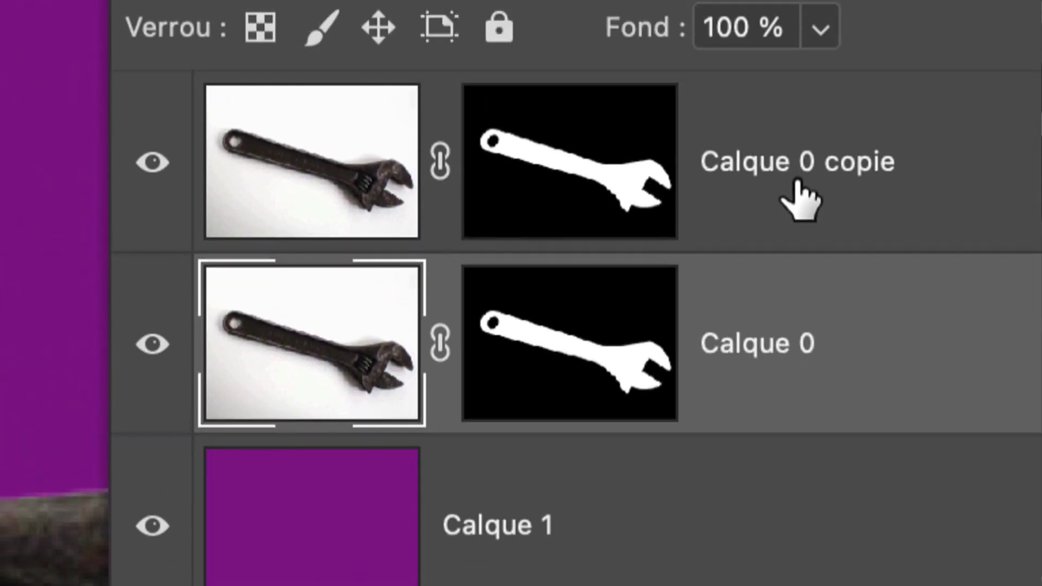
pyautogui.click(801, 201)
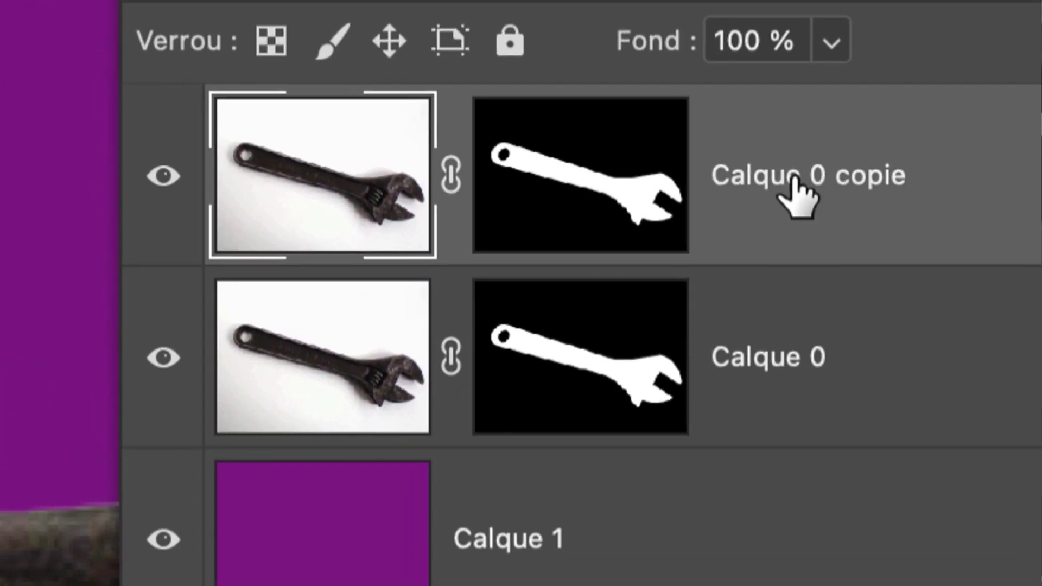
pyautogui.doubleClick(794, 175)
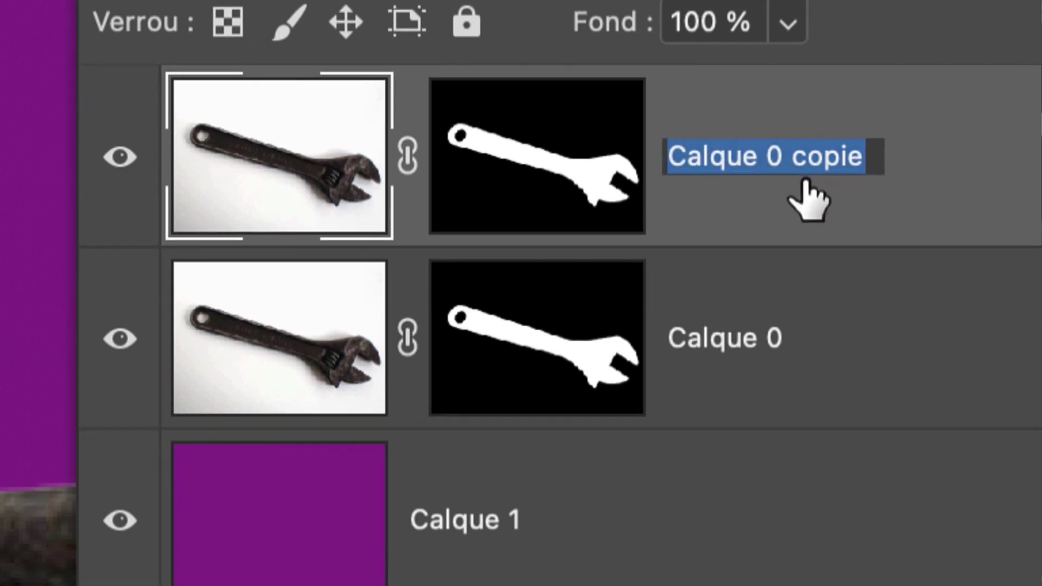
pyautogui.write('la')
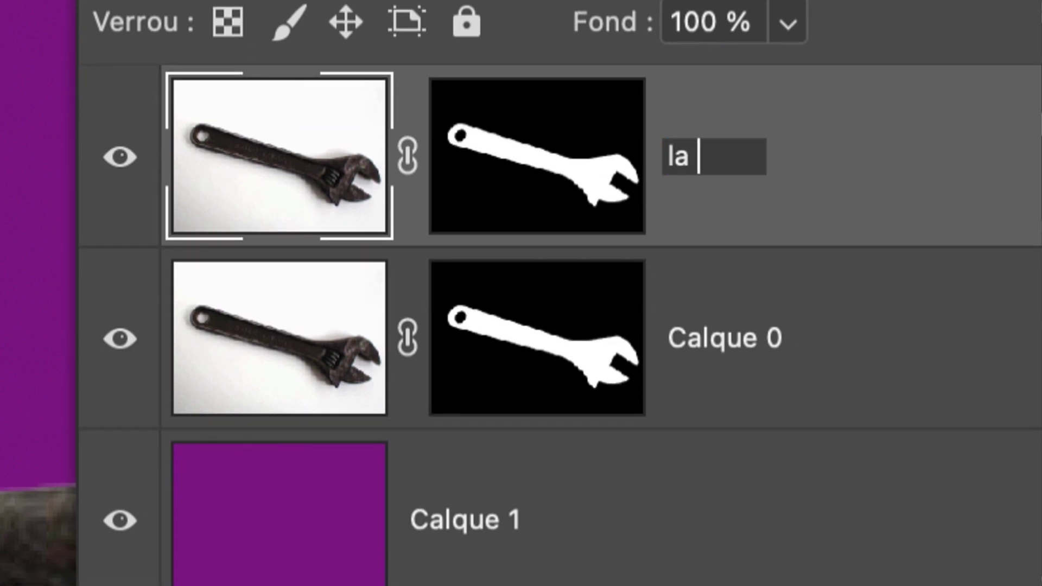
pyautogui.press('BackSpace')
pyautogui.press('BackSpace')
pyautogui.press('BackSpace')
pyautogui.write('bje')
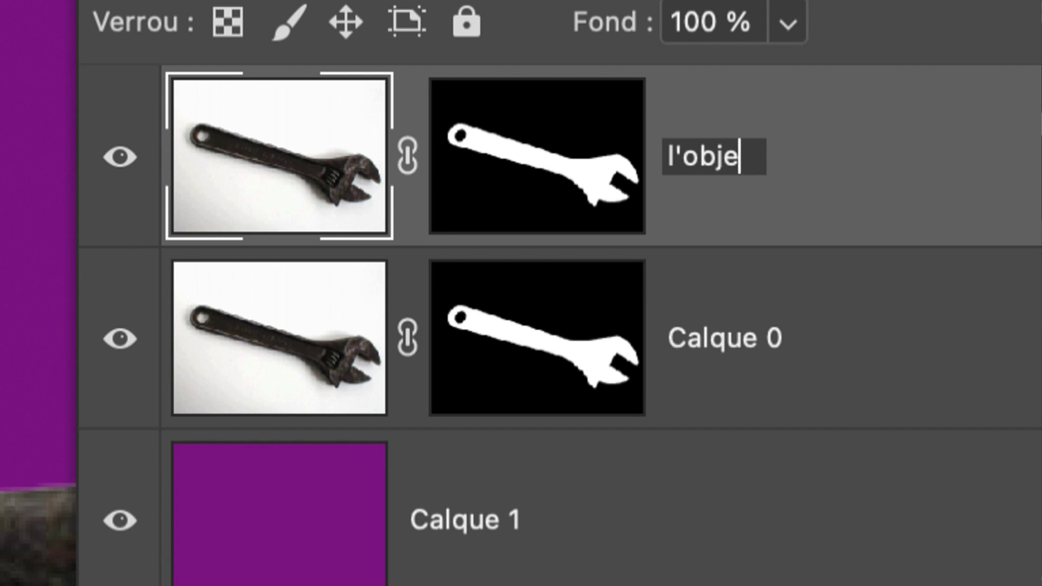
pyautogui.write('t')
pyautogui.press('Return')
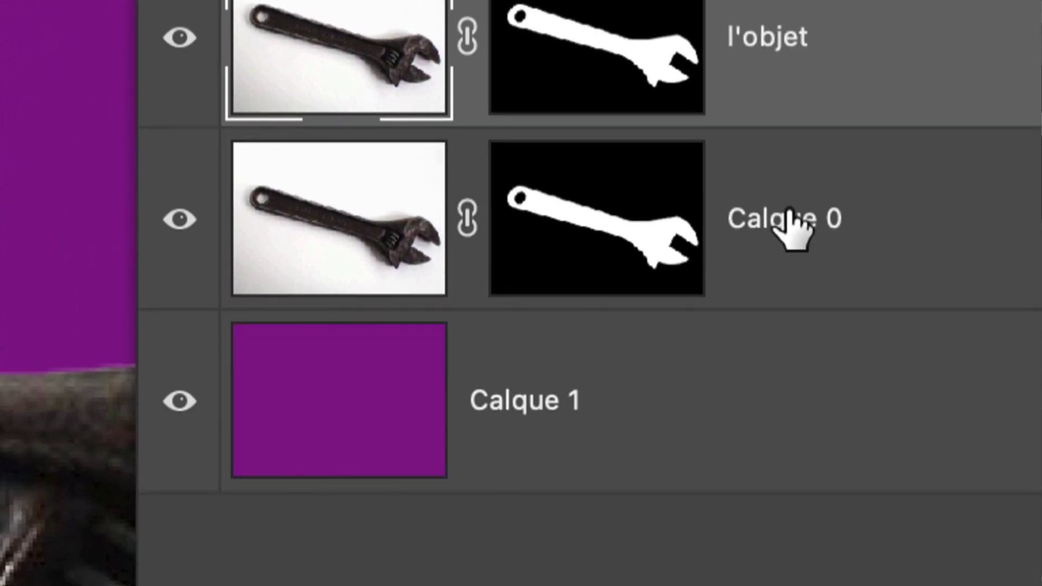
# Step: Rename the original Calque 0 layer to l'ombre de l'objet
pyautogui.click(711, 359)
pyautogui.doubleClick(727, 353)
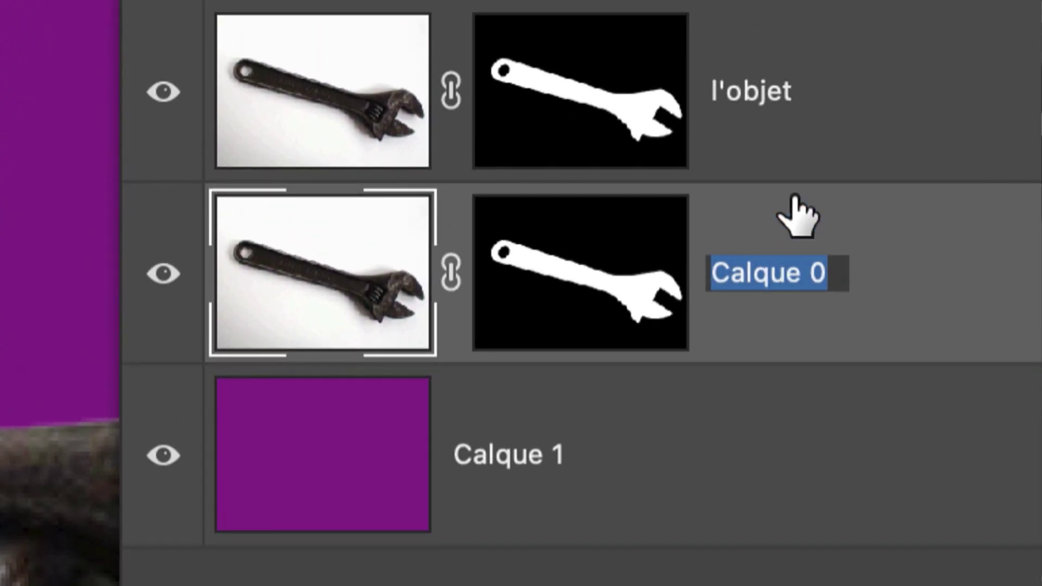
pyautogui.write("l'")
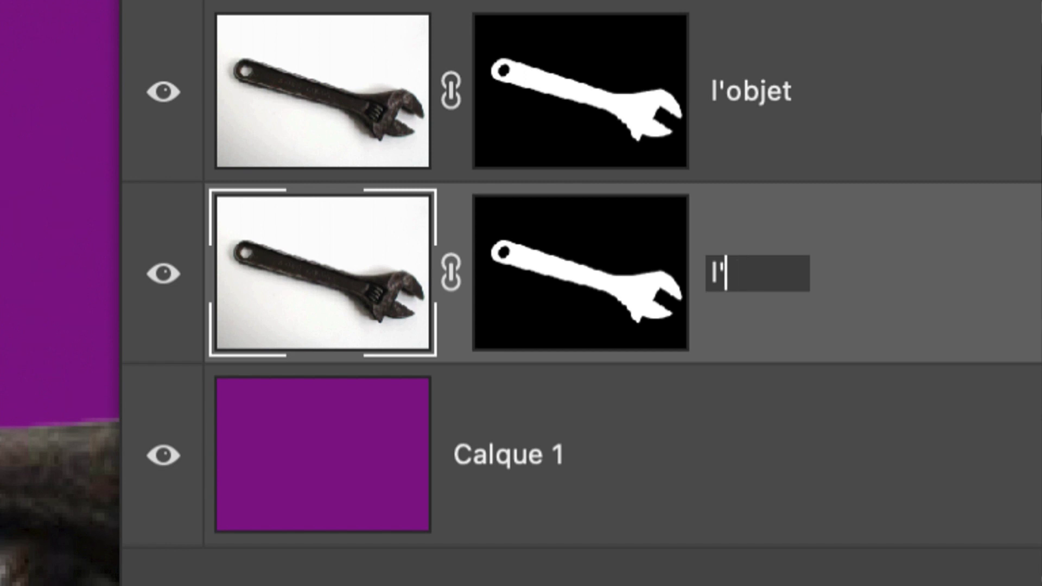
pyautogui.write('ioombre de ')
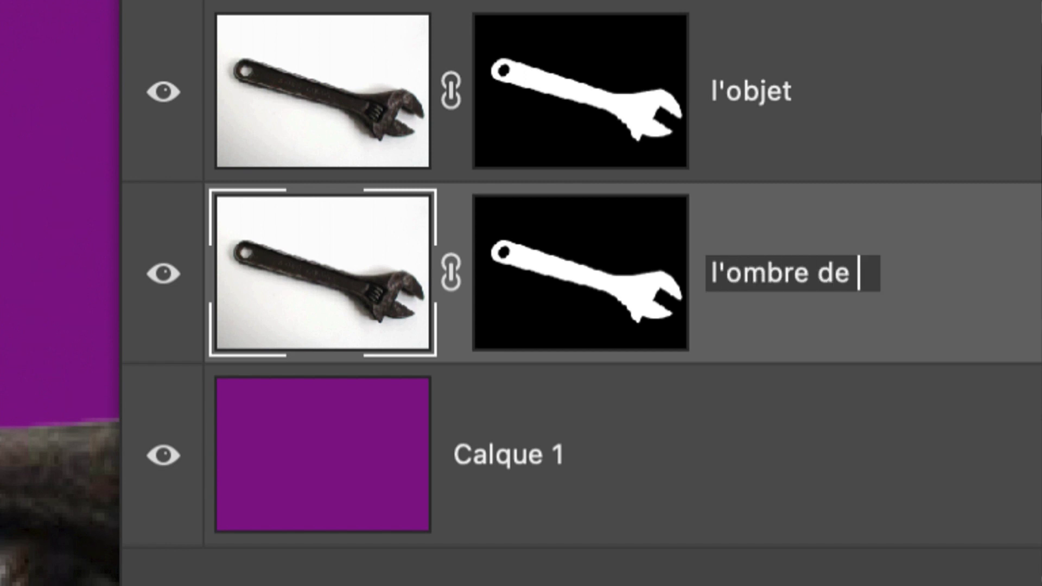
pyautogui.write("l'objet")
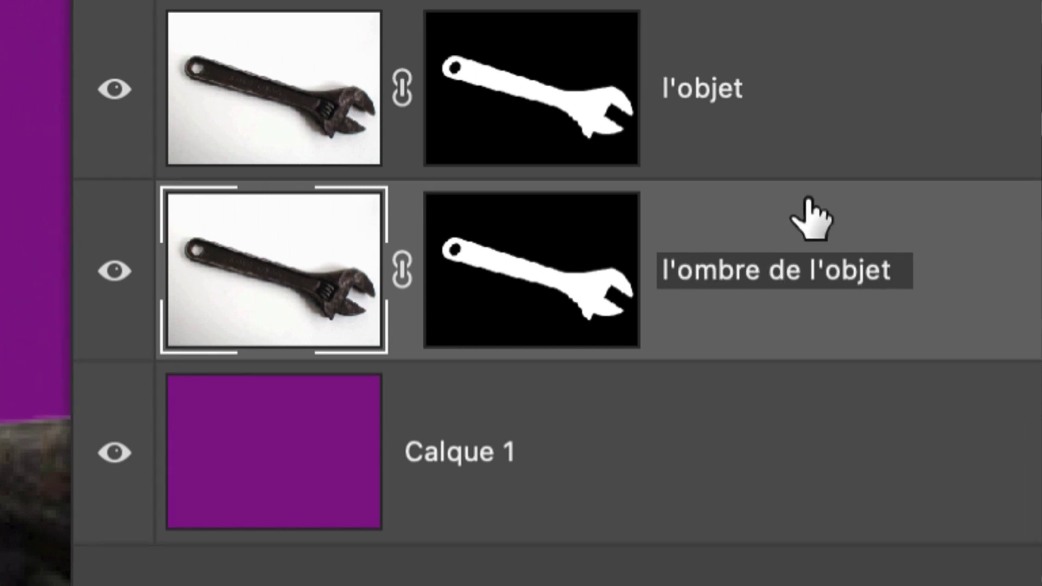
pyautogui.press('Return')
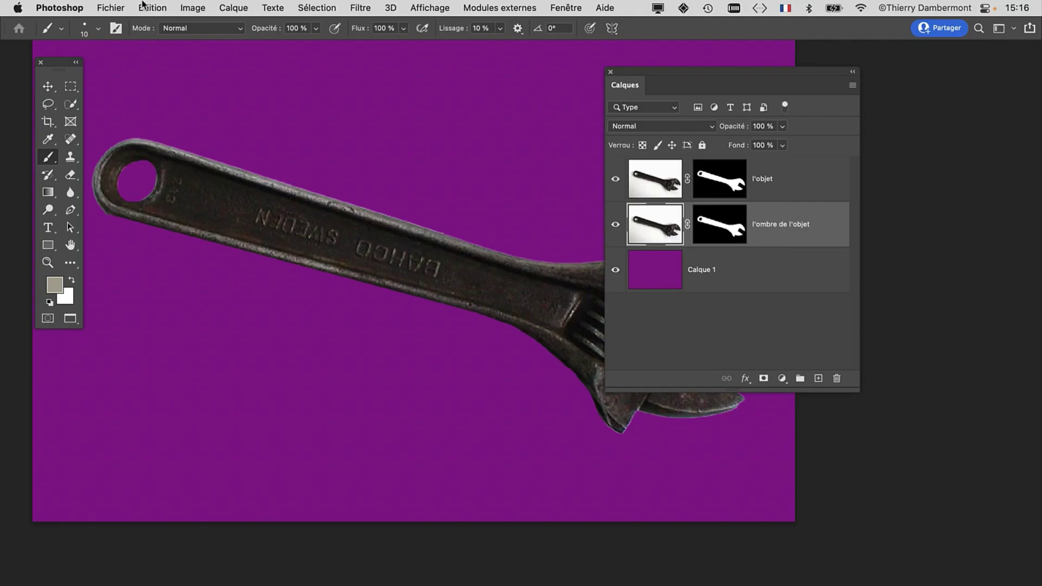
# Step: Save the document and resize the Layers panel so l'objet and l'ombre de l'objet read fully
pyautogui.click(111, 7)
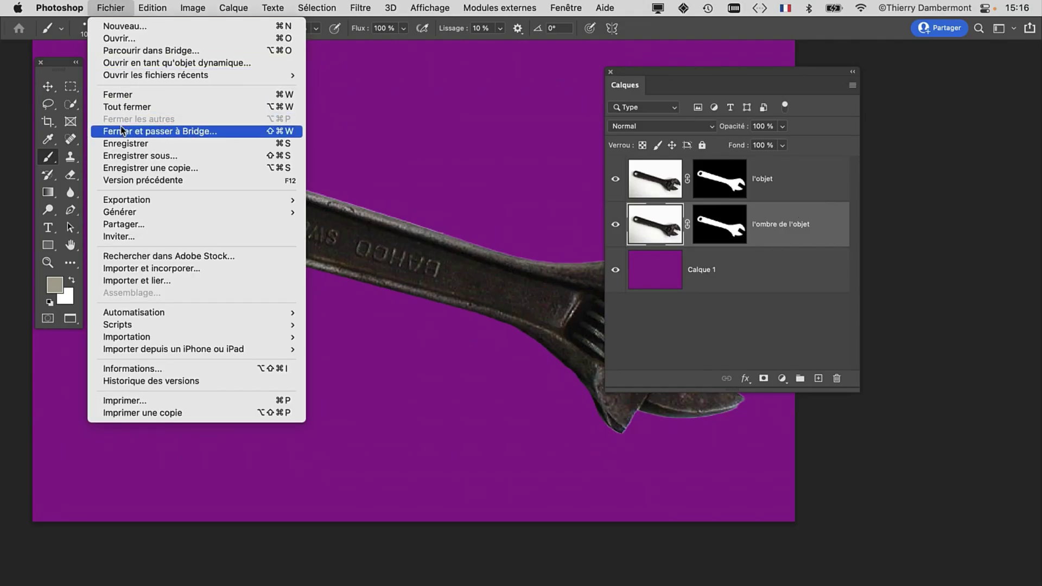
pyautogui.click(124, 145)
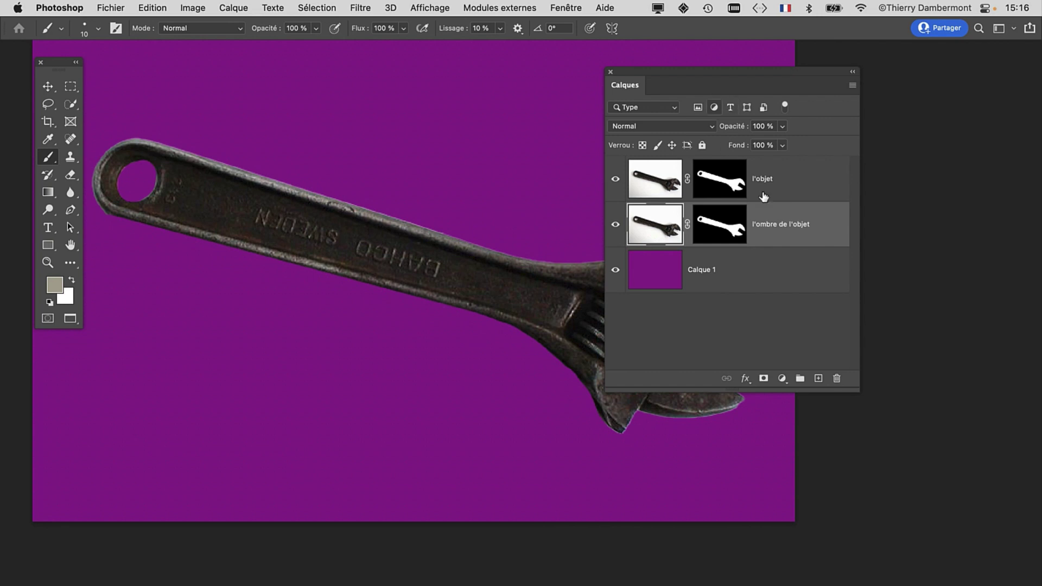
pyautogui.moveTo(856, 390); pyautogui.dragTo(801, 387)
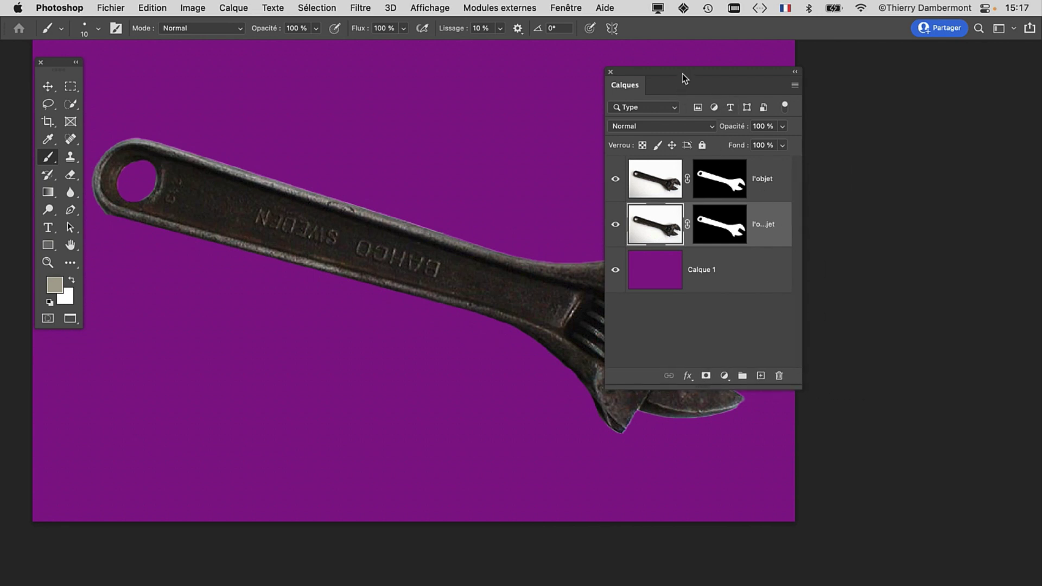
pyautogui.moveTo(683, 79); pyautogui.dragTo(854, 68)
pyautogui.scroll(2, 612, 331)
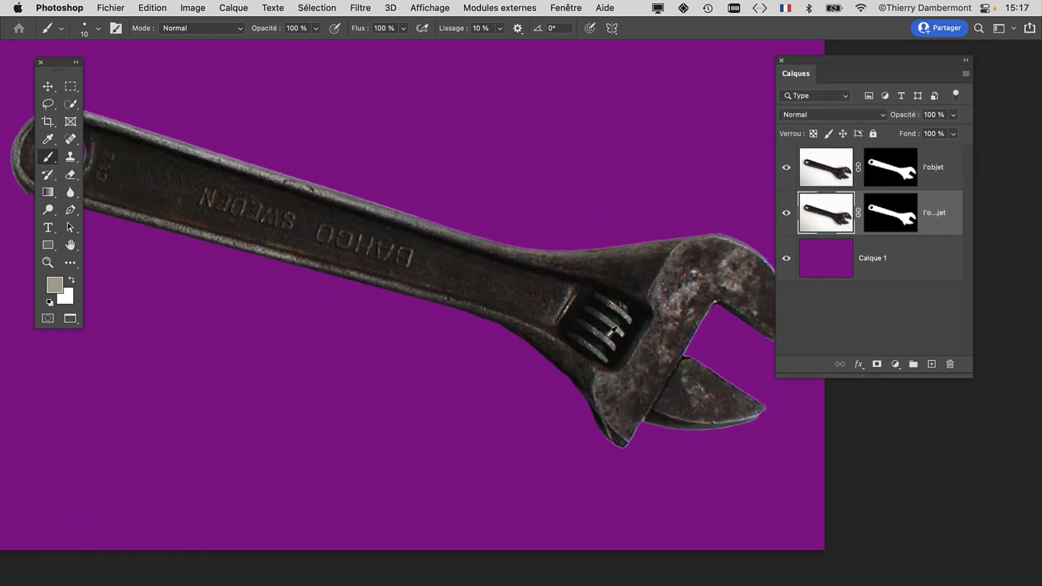
pyautogui.scroll(1, 611, 331)
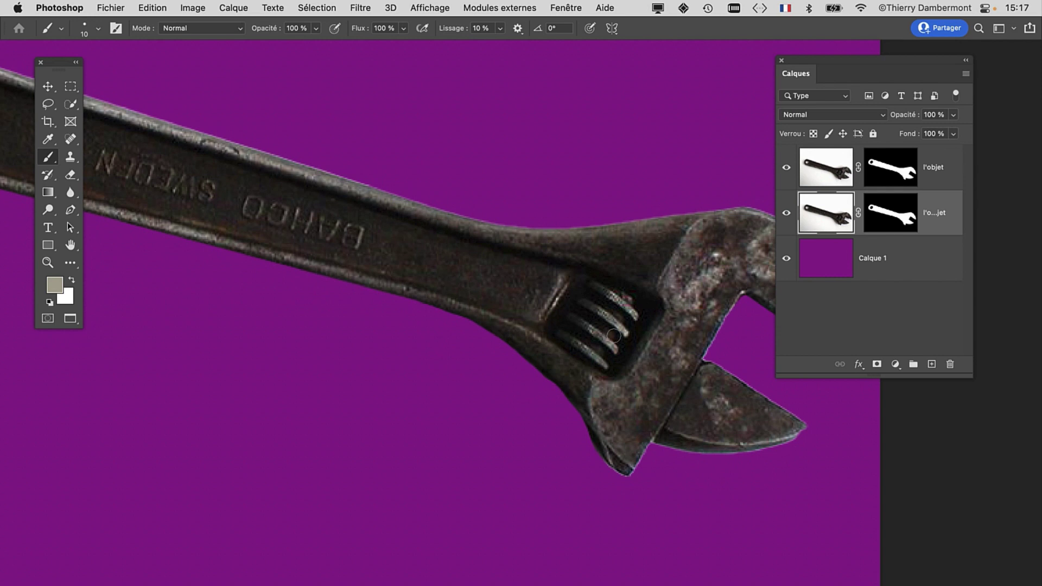
pyautogui.scroll(-2, 614, 329)
pyautogui.scroll(1, 612, 325)
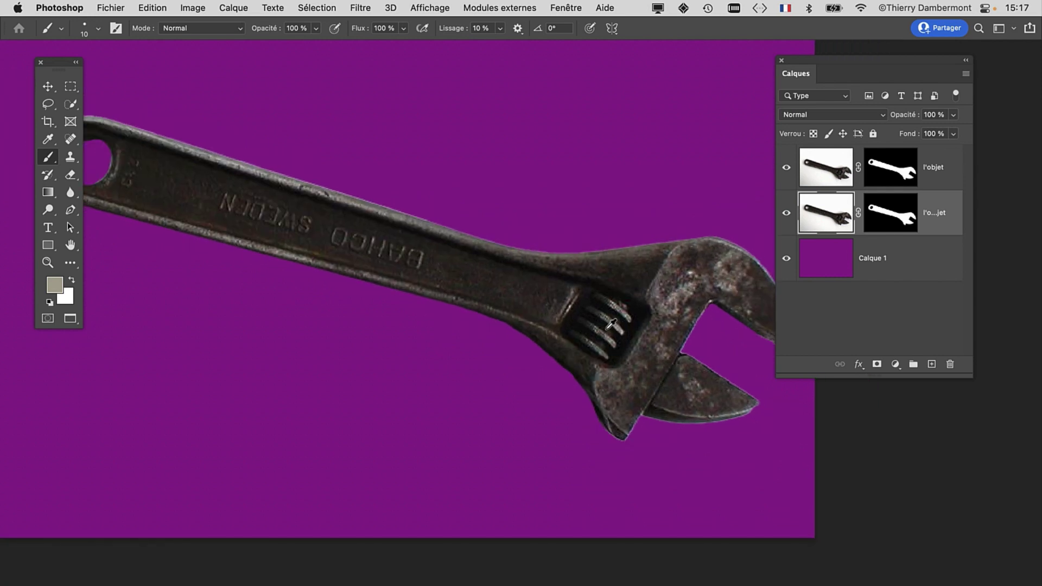
pyautogui.moveTo(806, 60); pyautogui.dragTo(716, 59)
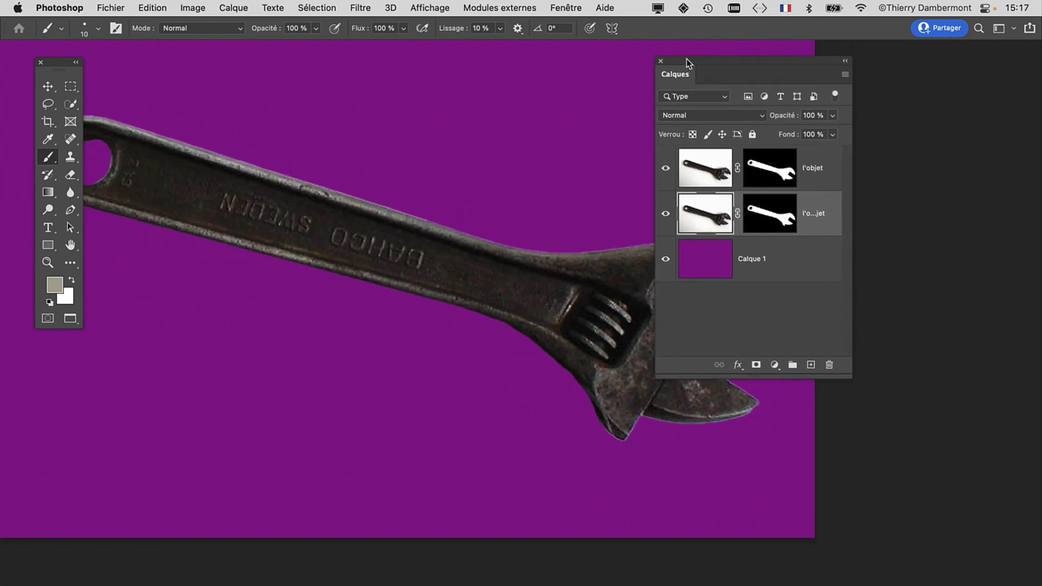
pyautogui.moveTo(878, 373); pyautogui.dragTo(975, 406)
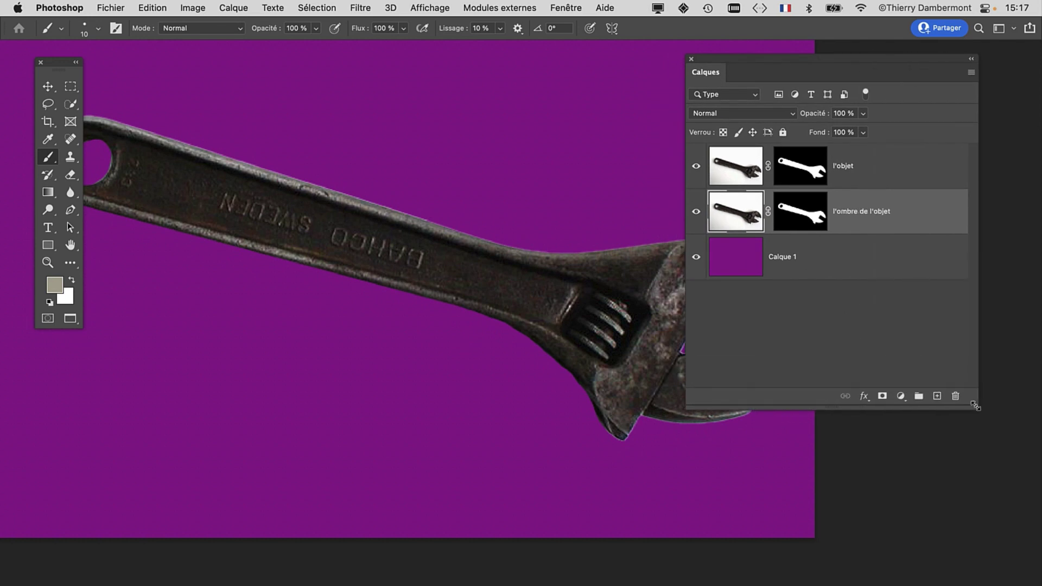
pyautogui.click(880, 174)
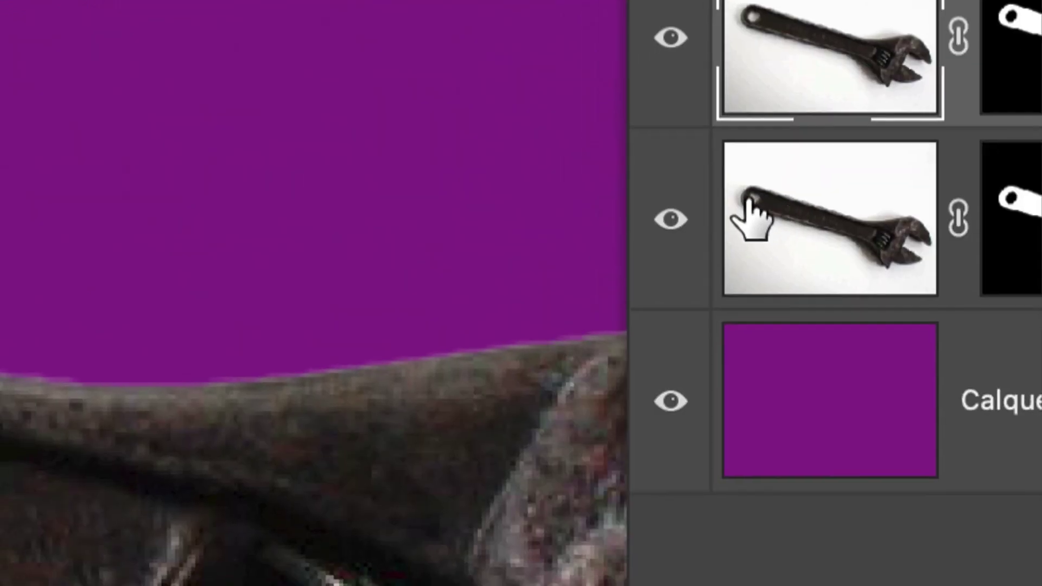
# Step: Hide l'ombre de l'objet and add an Ombre portée style to l'objet
pyautogui.click(155, 346)
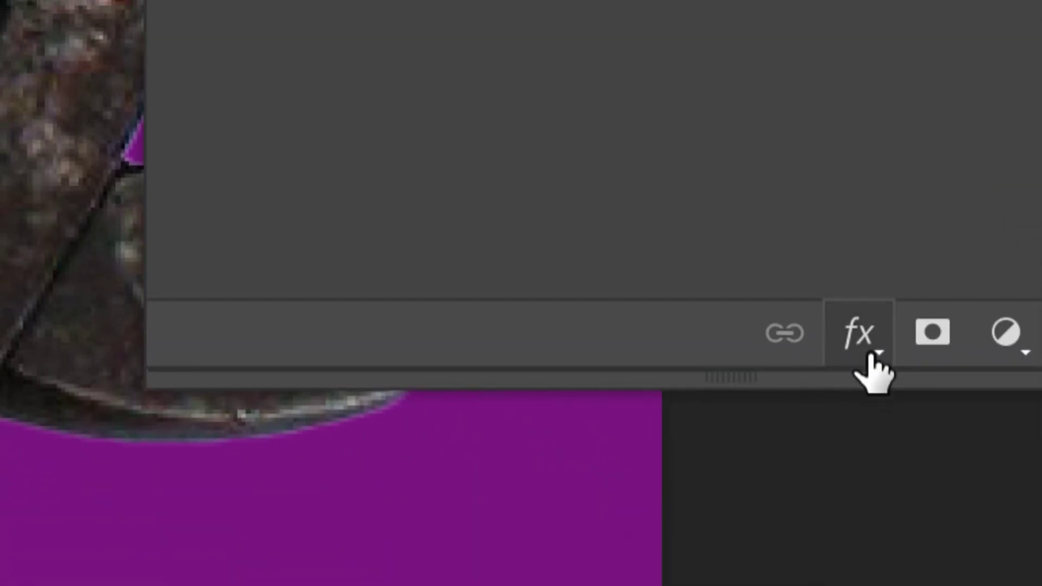
pyautogui.click(864, 342)
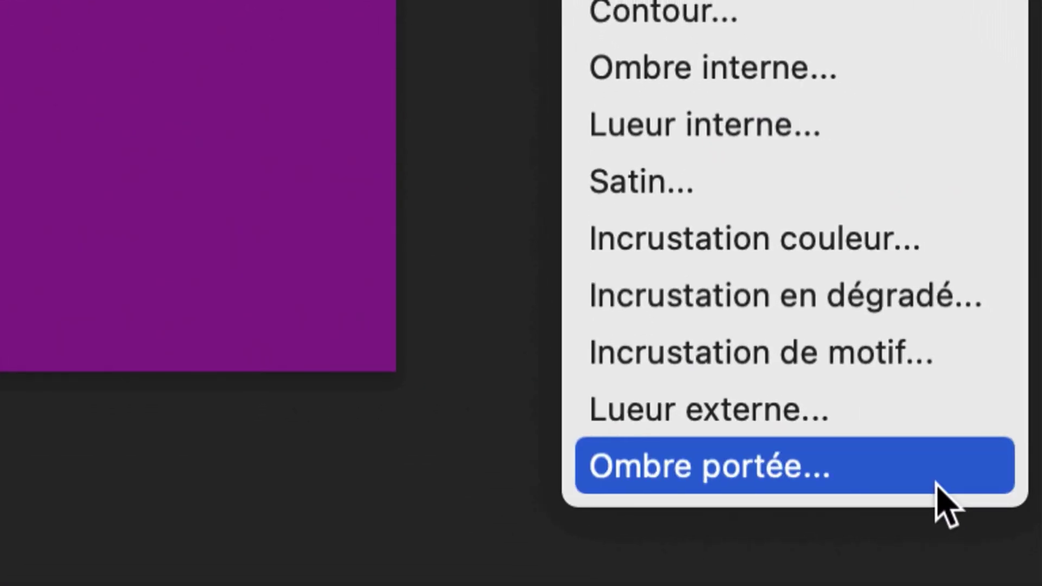
pyautogui.click(936, 483)
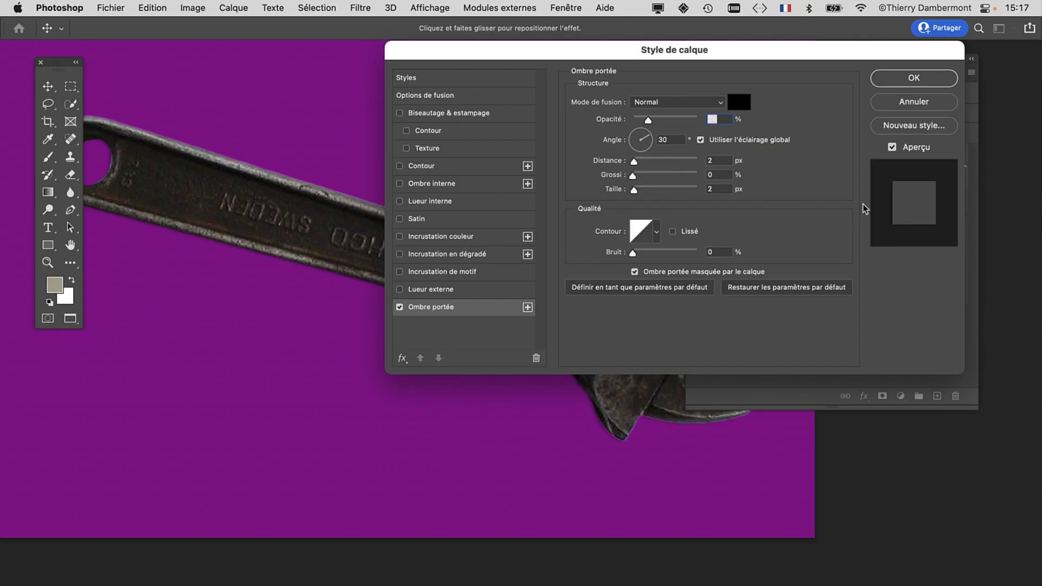
pyautogui.moveTo(787, 48); pyautogui.dragTo(886, 48)
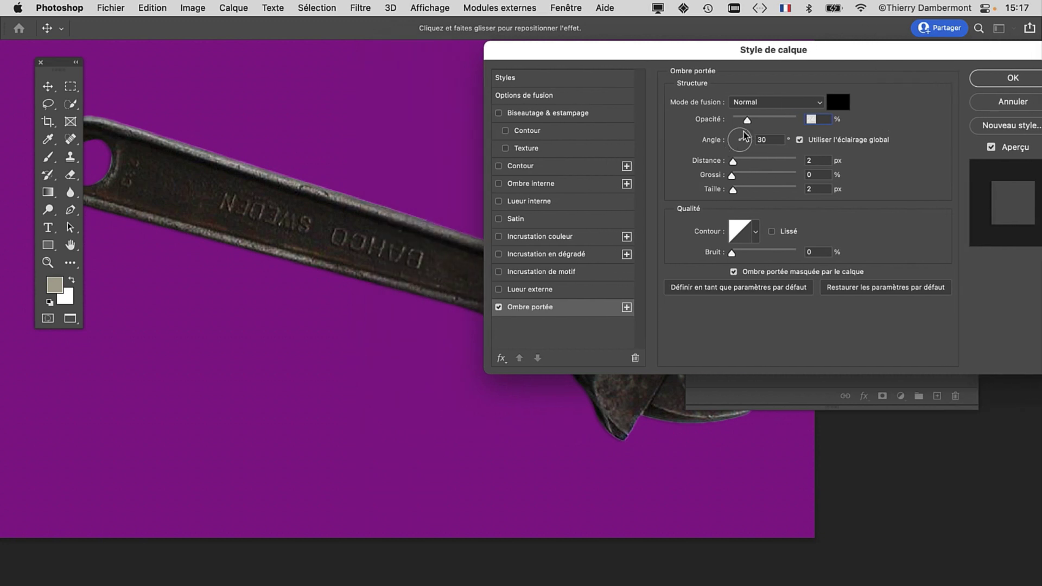
# Step: Set the drop shadow to 125° angle, 22 px distance and 7 px size, and confirm
pyautogui.moveTo(744, 132); pyautogui.dragTo(734, 134)
pyautogui.click(745, 159)
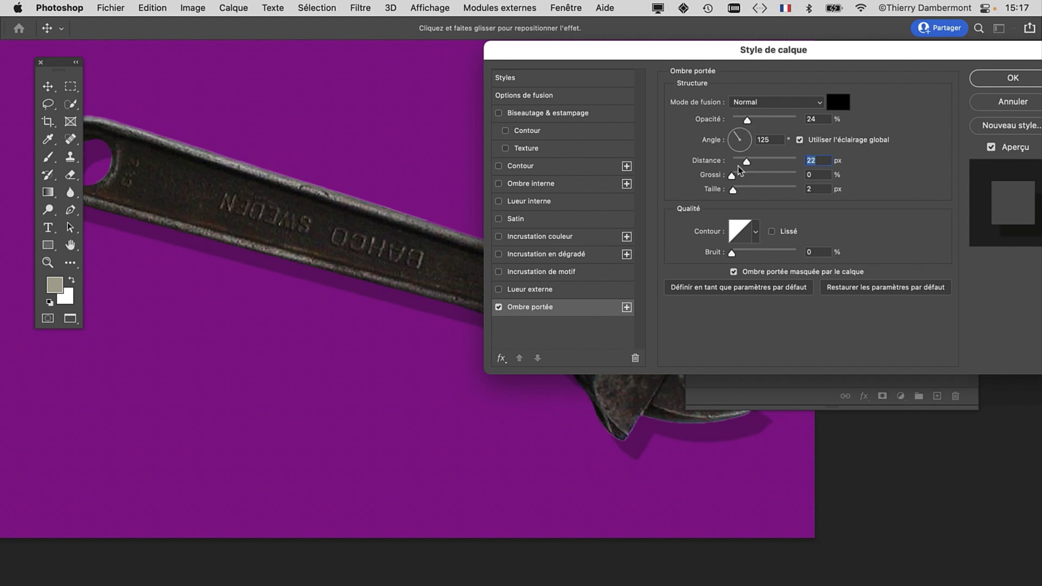
pyautogui.moveTo(734, 190); pyautogui.dragTo(737, 176)
pyautogui.moveTo(708, 52); pyautogui.dragTo(307, 397)
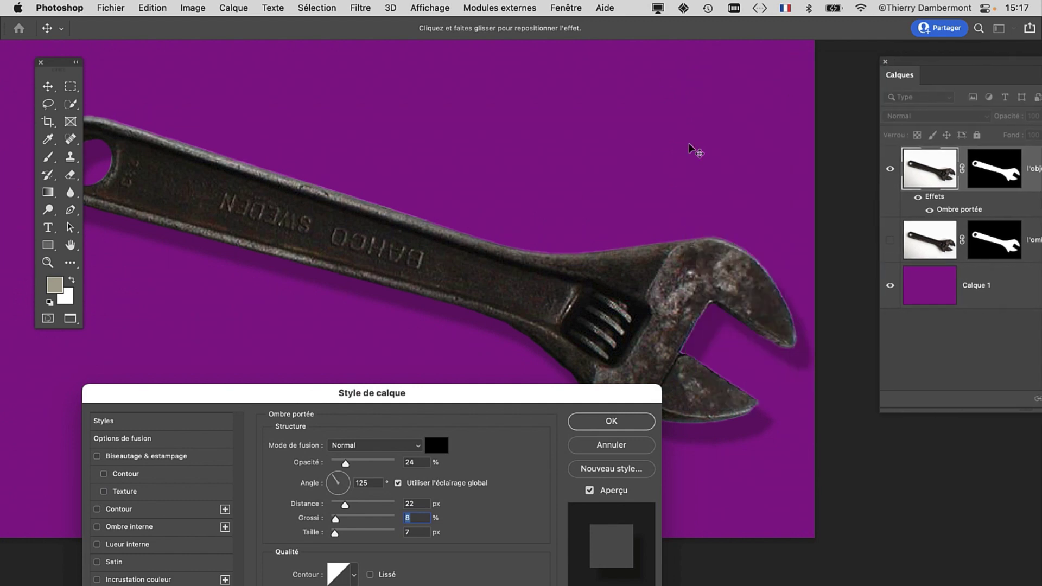
pyautogui.scroll(-1, 690, 144)
pyautogui.scroll(-2, 581, 228)
pyautogui.scroll(-1, 443, 238)
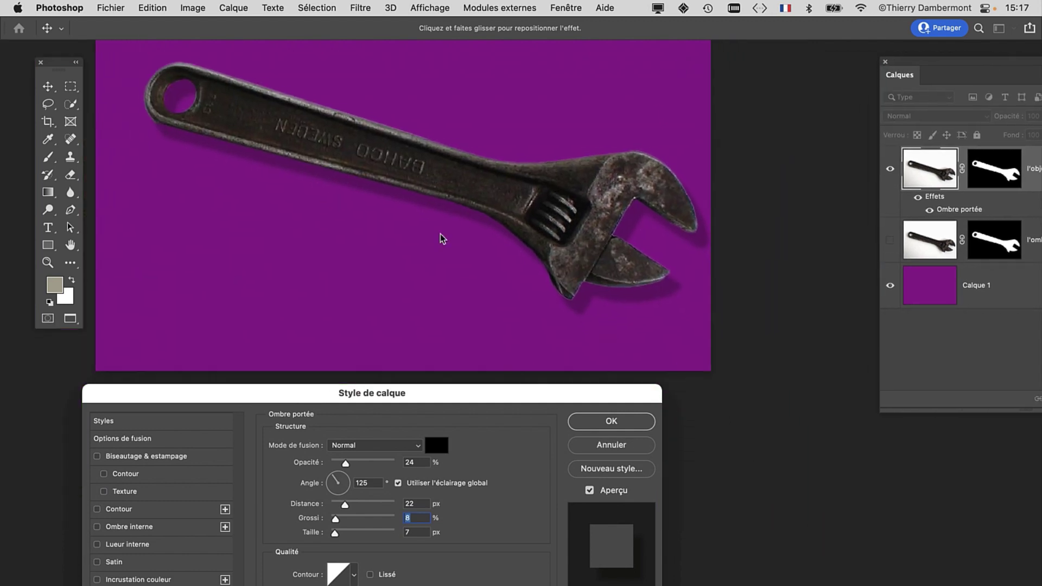
pyautogui.click(616, 421)
pyautogui.scroll(5, 351, 360)
pyautogui.hscroll(3, 351, 361)
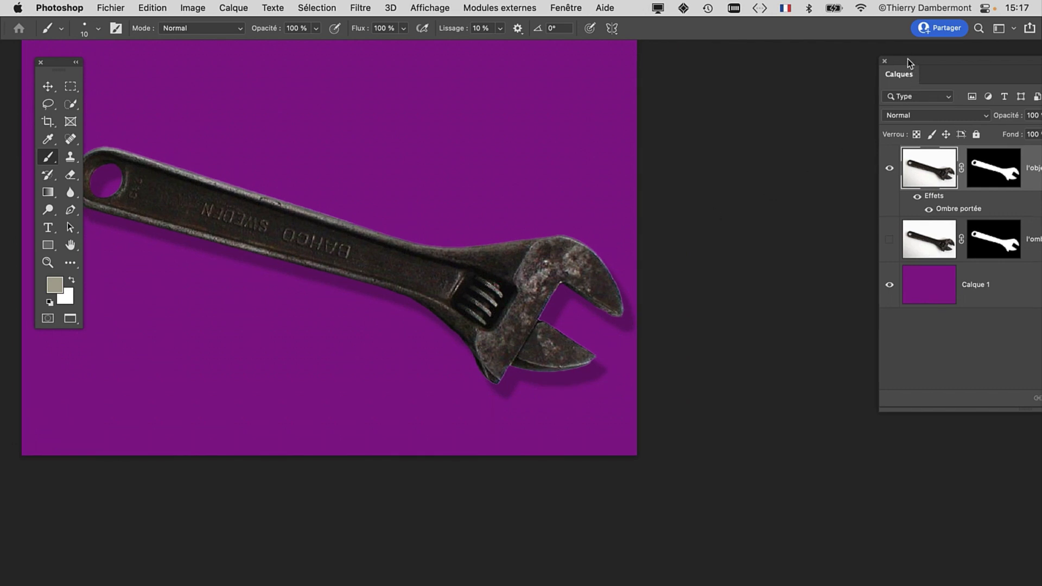
# Step: Edit l'objet's Ombre portée, raising its size to 13 px and opacity to 50%
pyautogui.moveTo(915, 77); pyautogui.dragTo(745, 72)
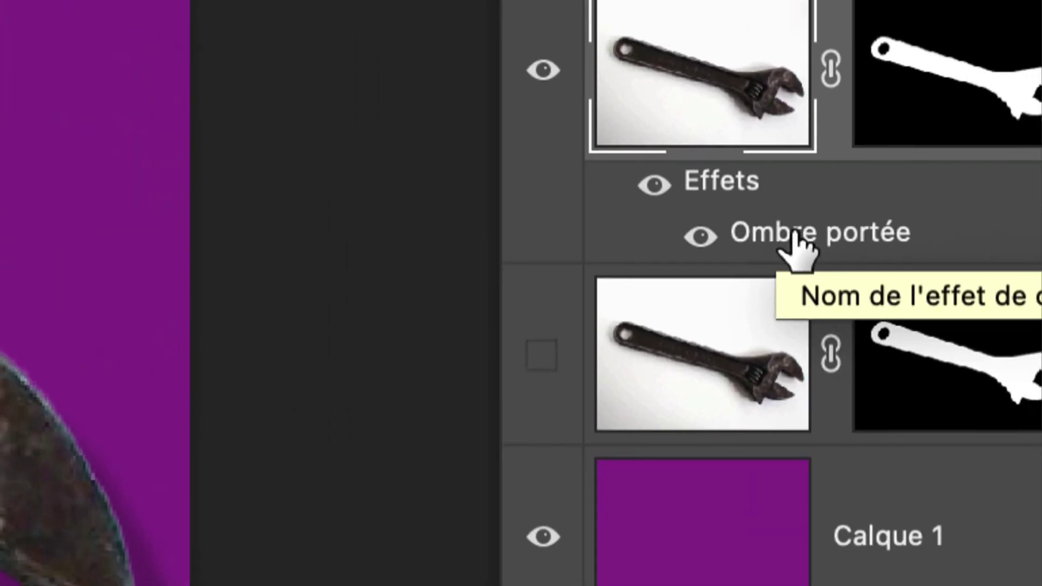
pyautogui.doubleClick(791, 234)
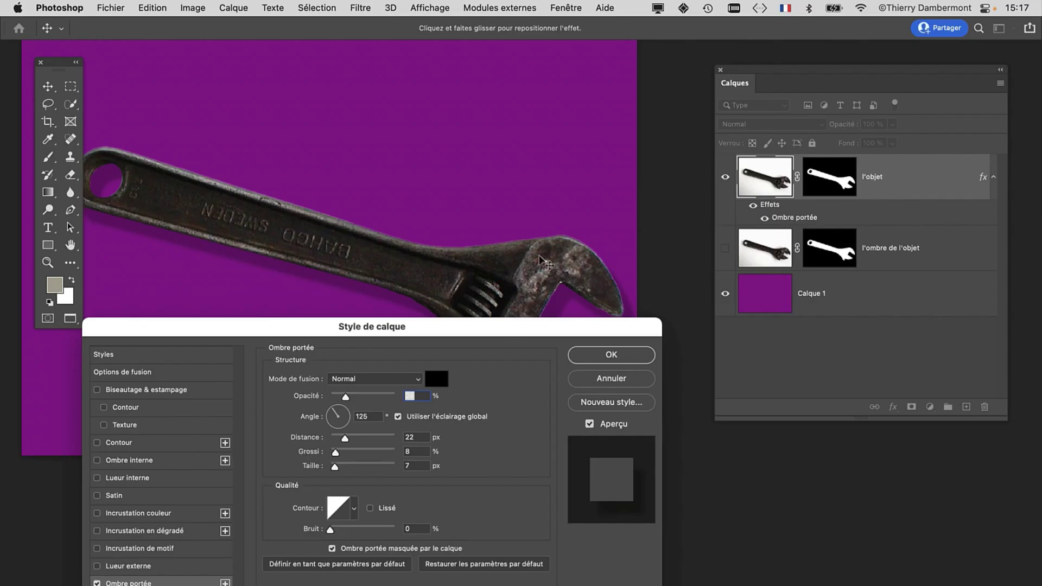
pyautogui.moveTo(337, 470); pyautogui.dragTo(337, 466)
pyautogui.moveTo(345, 397); pyautogui.dragTo(363, 397)
pyautogui.click(594, 354)
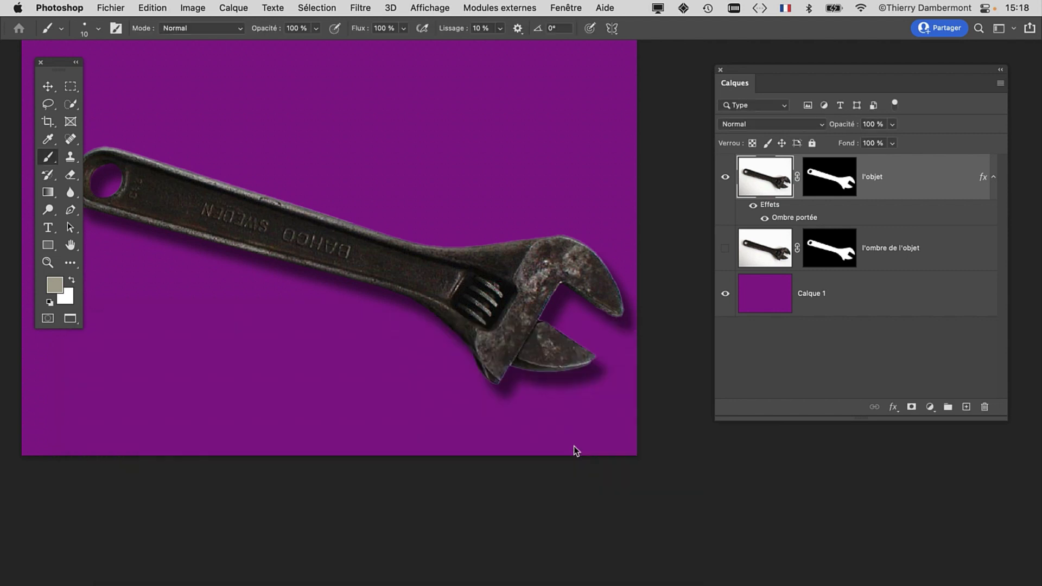
pyautogui.scroll(-3, 541, 272)
pyautogui.hscroll(-3, 542, 272)
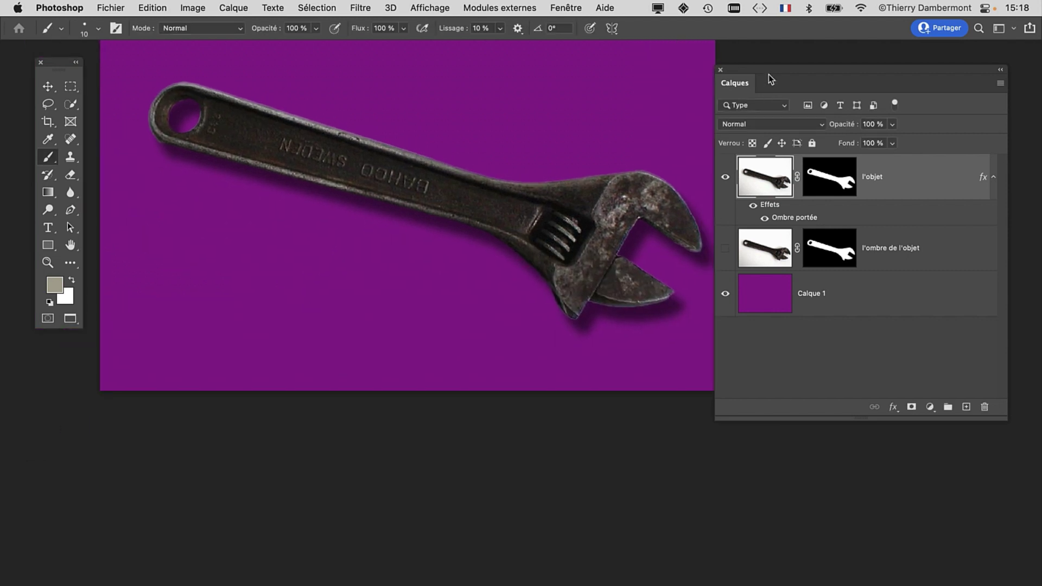
pyautogui.moveTo(769, 79); pyautogui.dragTo(822, 73)
# Step: Save the document as wrench-03.psd, keeping maximum compatibility in the format options
pyautogui.click(114, 8)
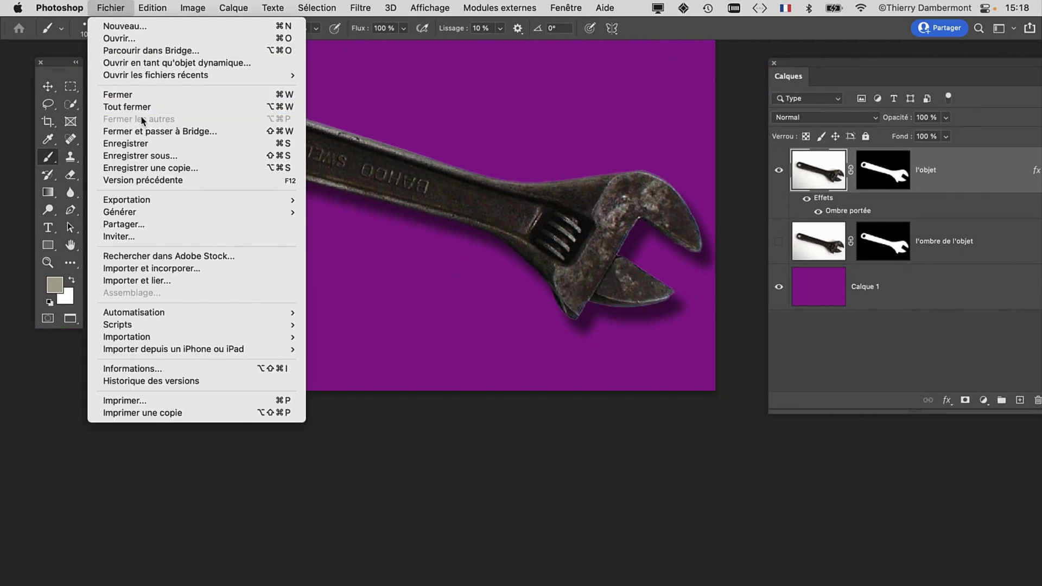
pyautogui.click(157, 154)
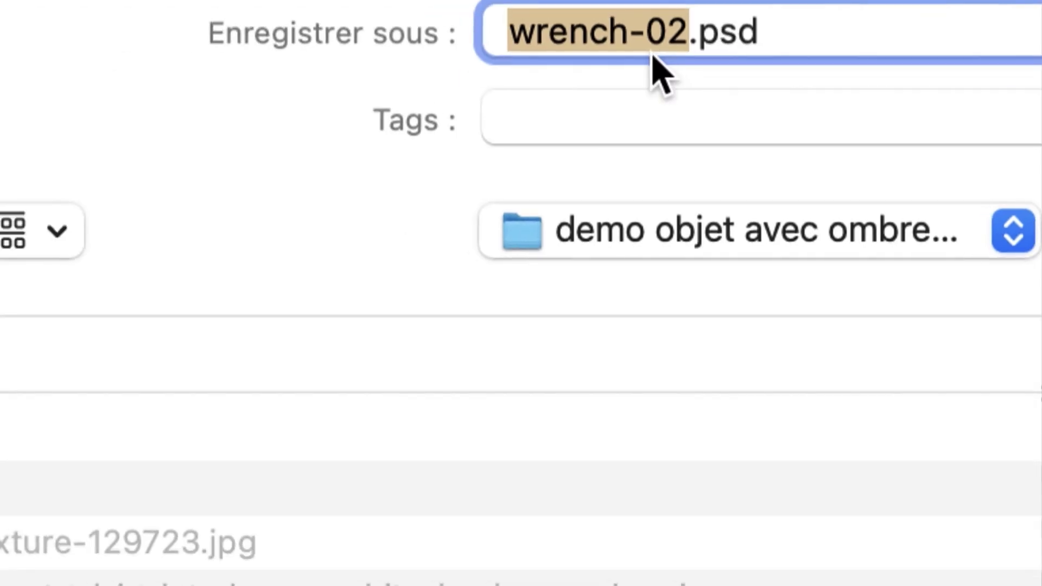
pyautogui.click(651, 51)
pyautogui.hotkey('shift', 'Right')
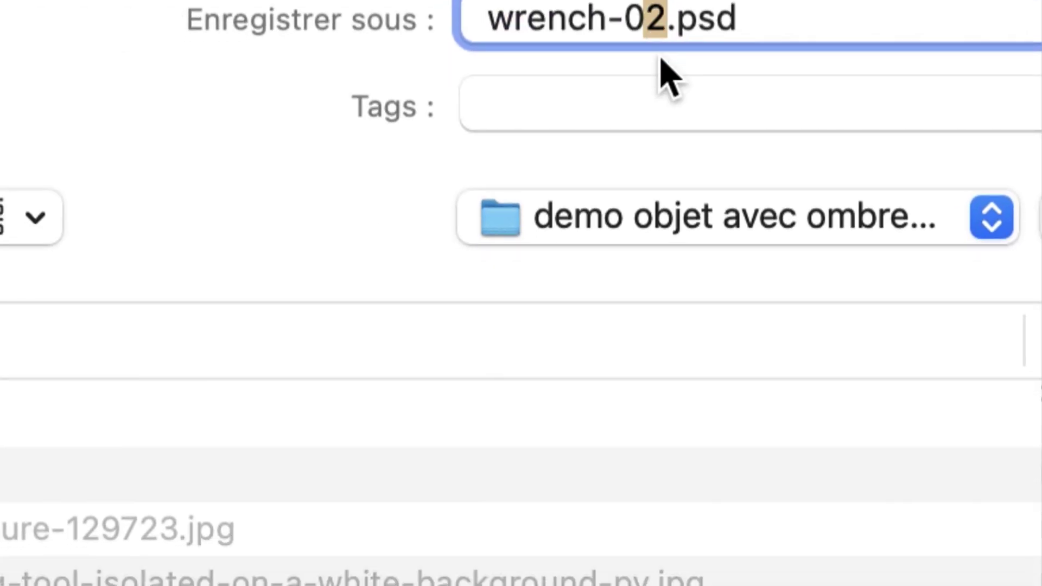
pyautogui.write('3')
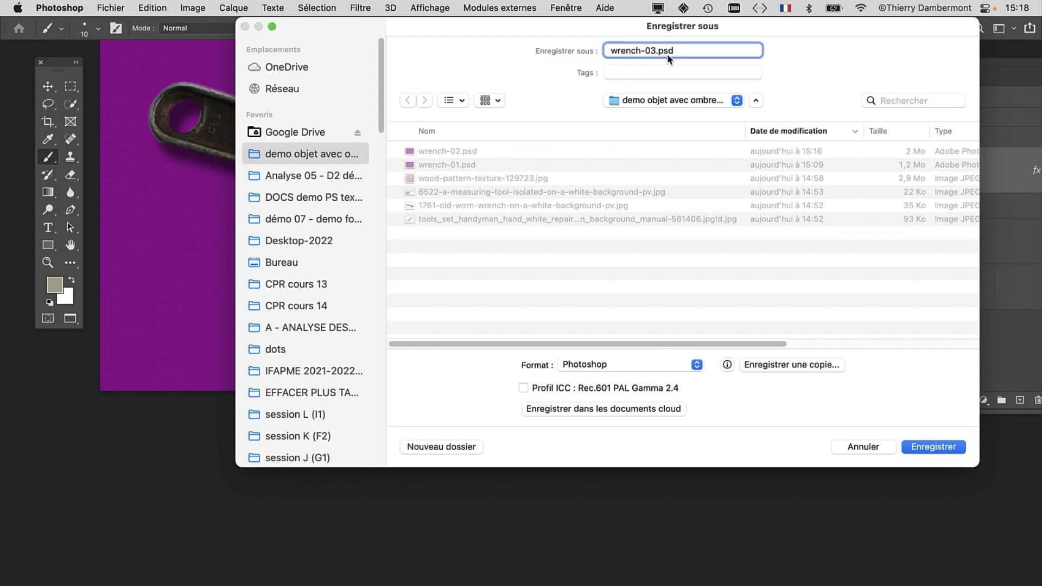
pyautogui.click(927, 449)
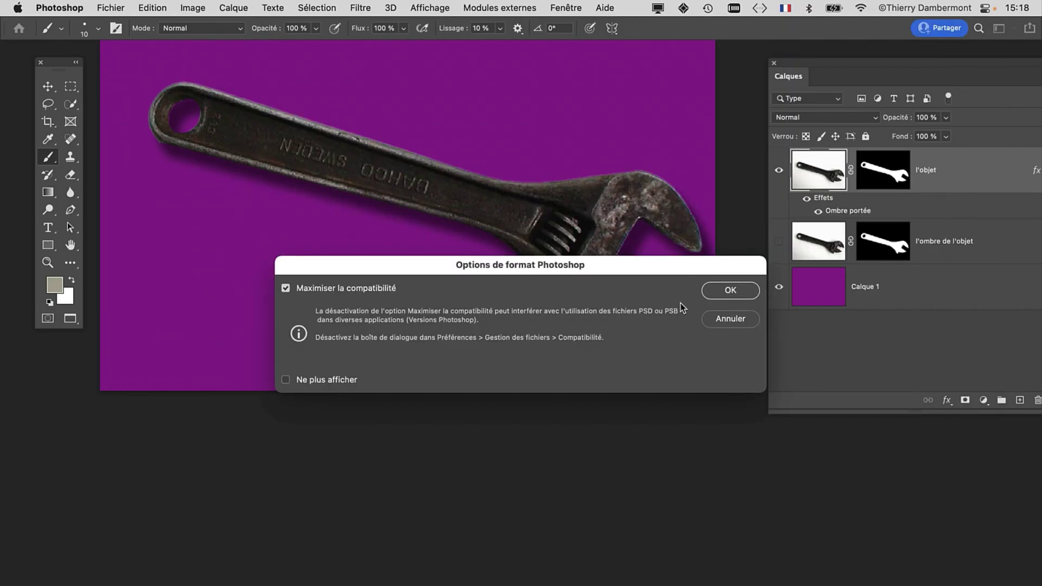
pyautogui.click(728, 293)
pyautogui.moveTo(799, 61); pyautogui.dragTo(569, 65)
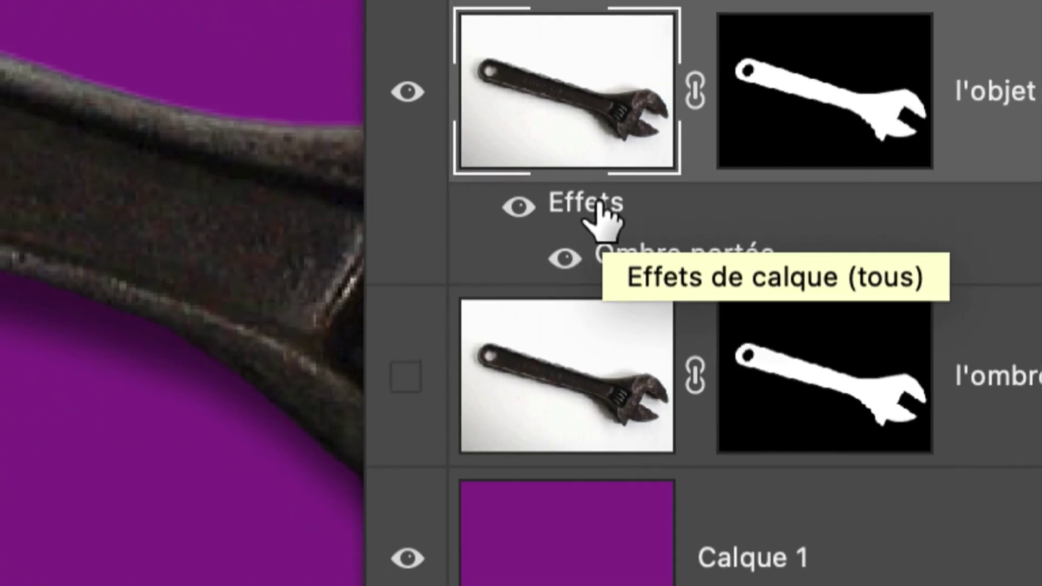
# Step: Delete l'objet's drop shadow effect in the trash and rearrange the Calques panel
pyautogui.moveTo(602, 214)
pyautogui.mouseDown()
pyautogui.moveTo(755, 317)
pyautogui.moveTo(766, 366)
pyautogui.mouseUp()
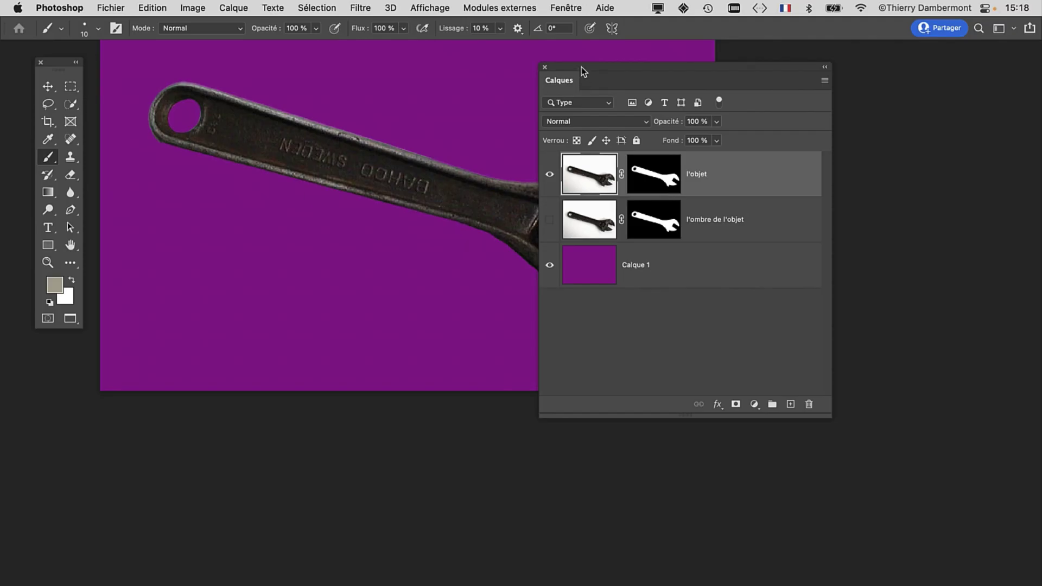
pyautogui.moveTo(581, 70); pyautogui.dragTo(717, 57)
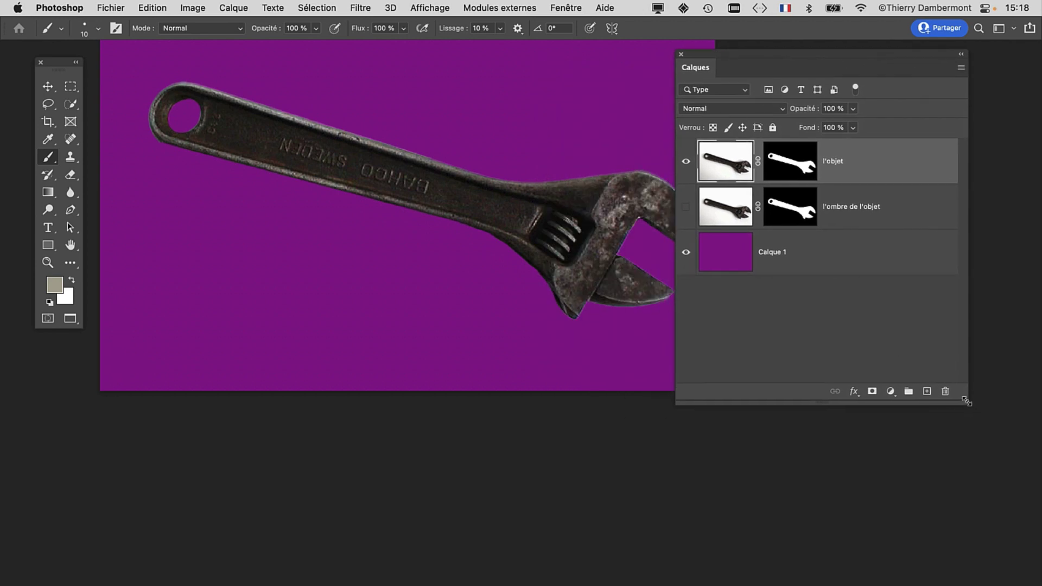
pyautogui.moveTo(967, 401); pyautogui.dragTo(897, 433)
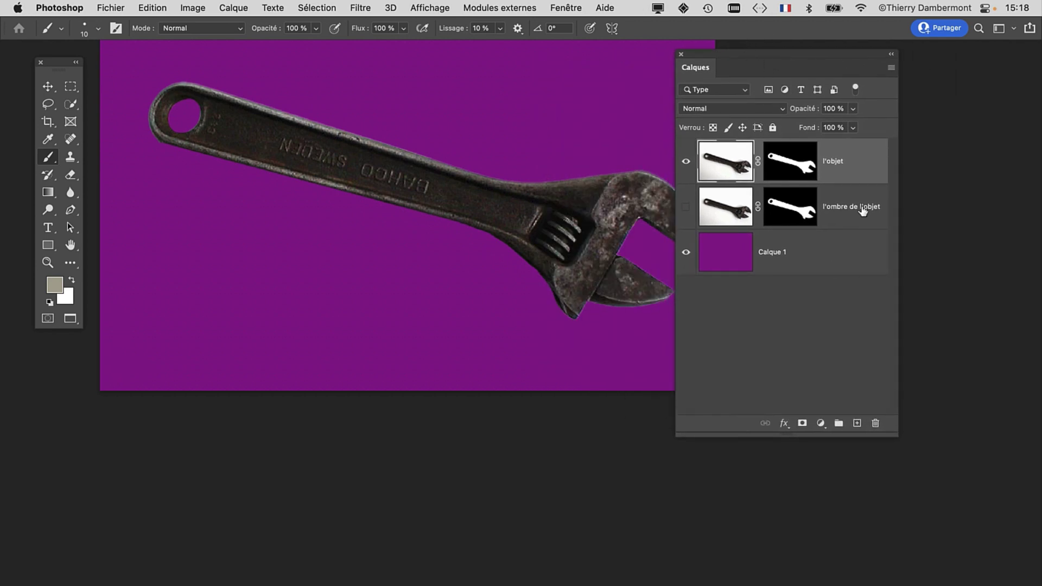
pyautogui.moveTo(895, 433); pyautogui.dragTo(934, 423)
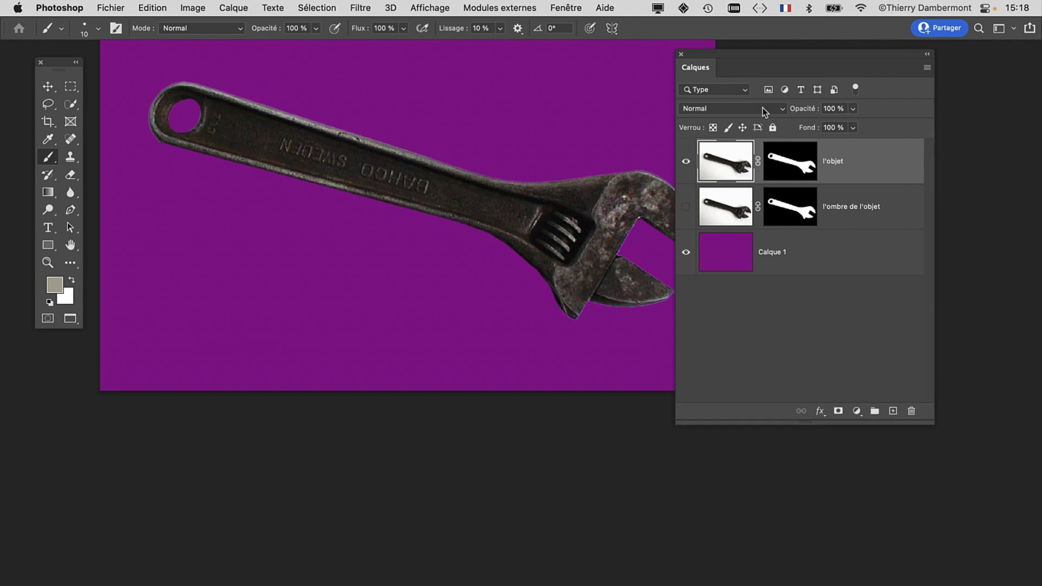
pyautogui.moveTo(712, 54); pyautogui.dragTo(758, 51)
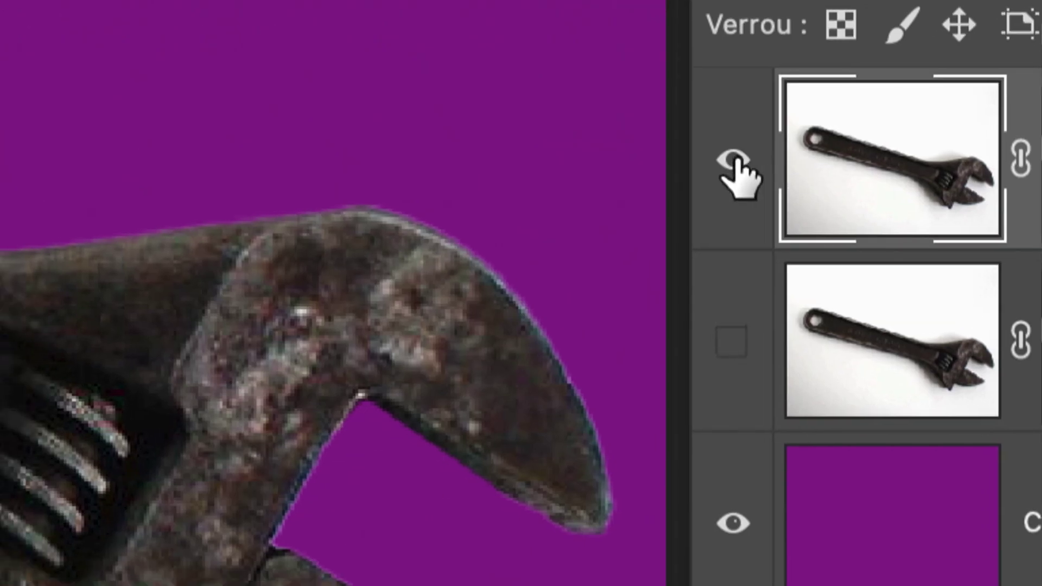
# Step: Hide l'objet, show and select l'ombre de l'objet, and drag its mask to the trash
pyautogui.click(683, 163)
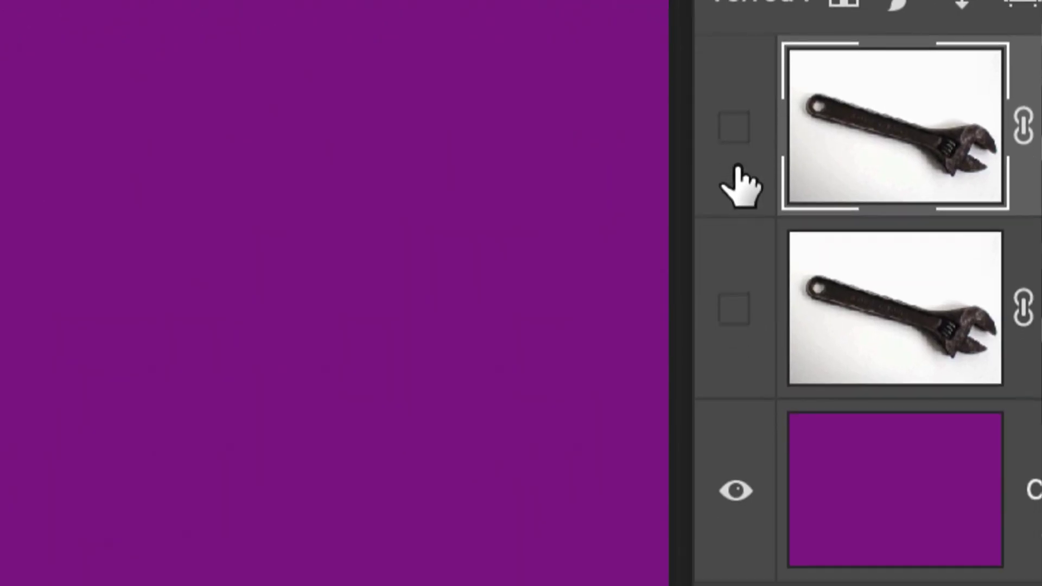
pyautogui.click(682, 345)
pyautogui.click(863, 241)
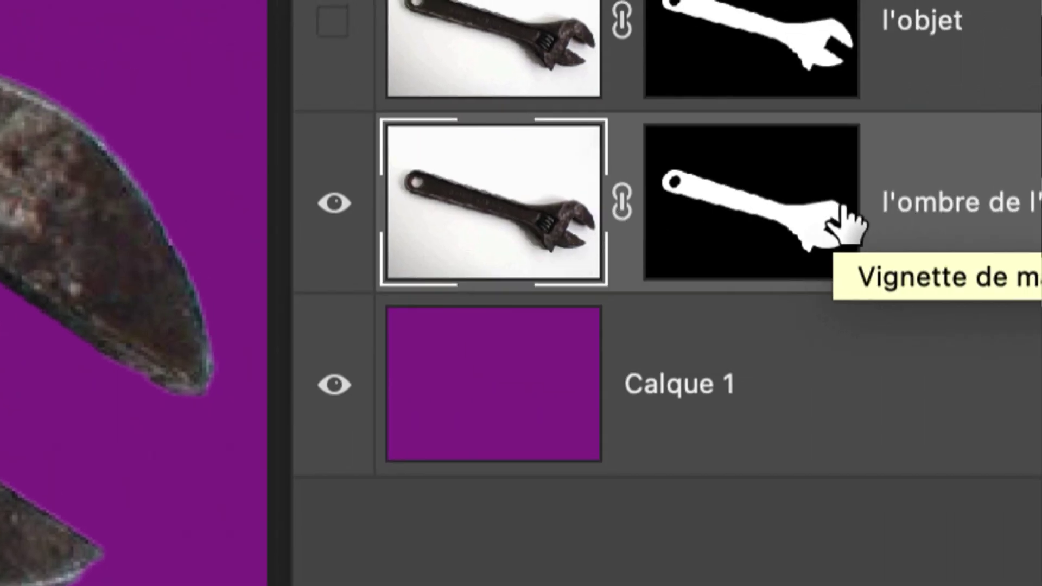
pyautogui.click(850, 208)
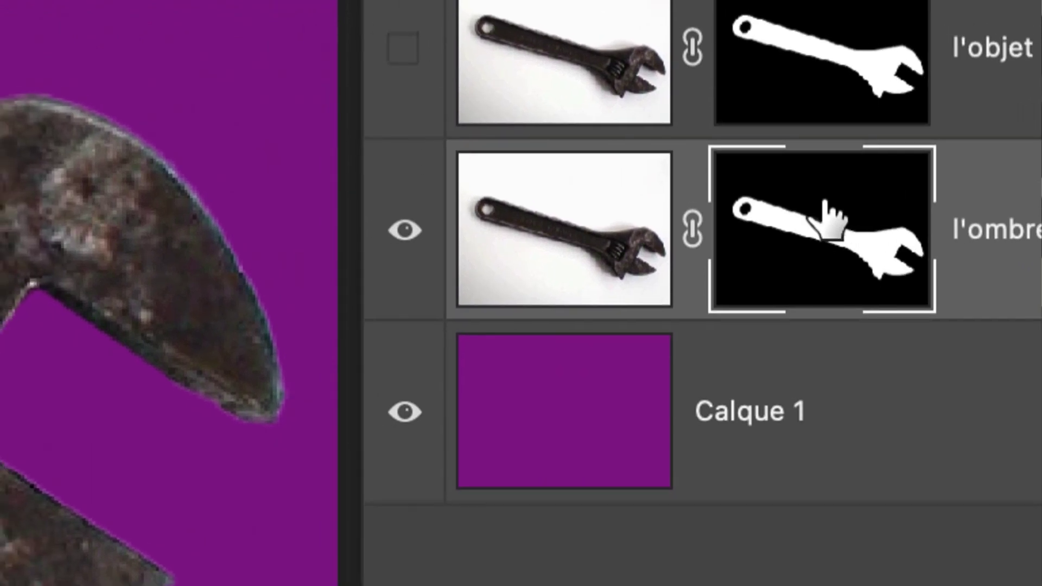
pyautogui.moveTo(822, 217)
pyautogui.mouseDown()
pyautogui.moveTo(871, 255)
pyautogui.moveTo(923, 380)
pyautogui.mouseUp()
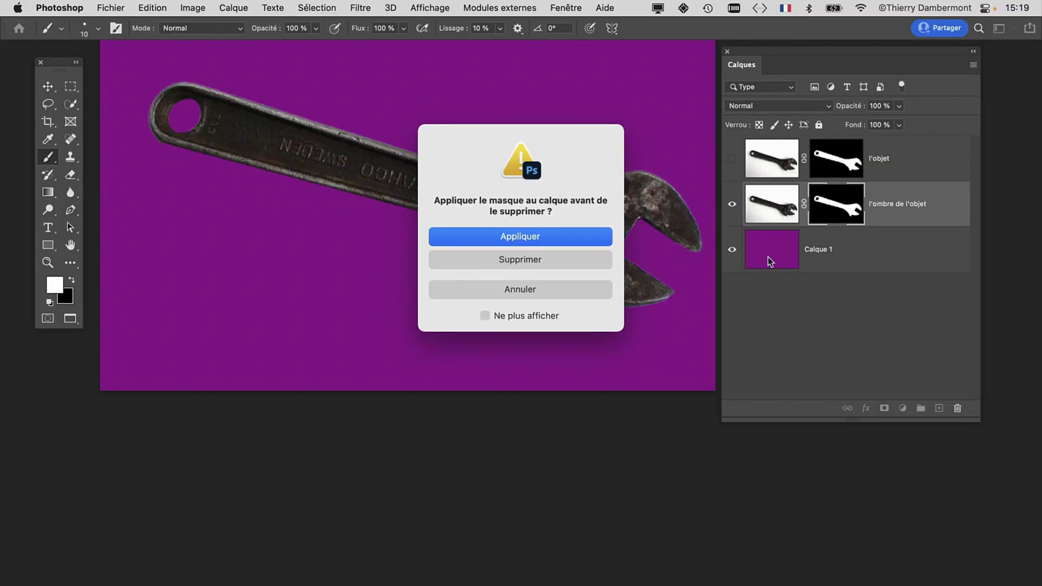
# Step: Choose Supprimer to discard l'ombre de l'objet's mask without applying it
pyautogui.moveTo(536, 135); pyautogui.dragTo(604, 60)
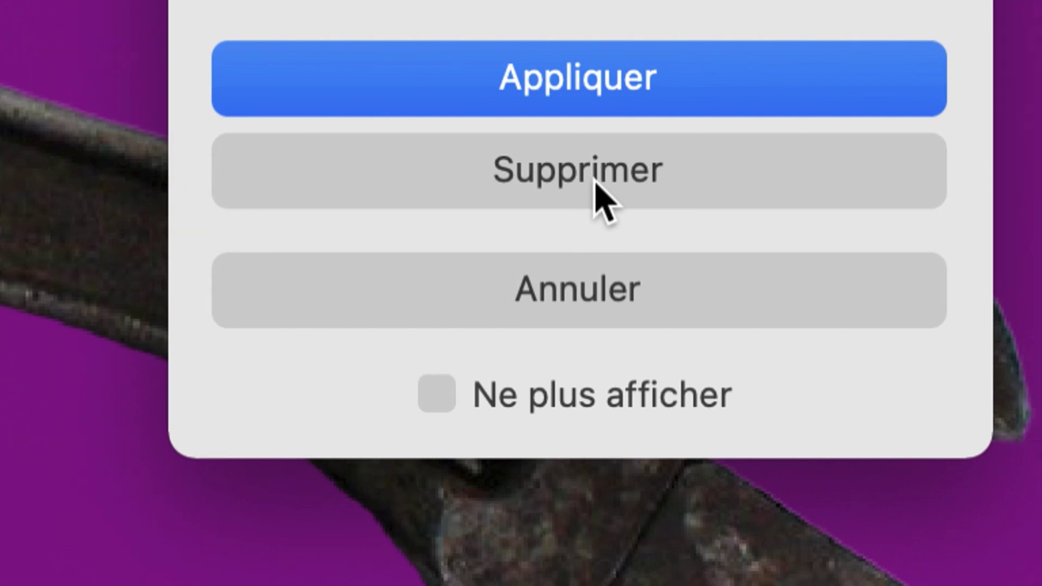
pyautogui.click(596, 185)
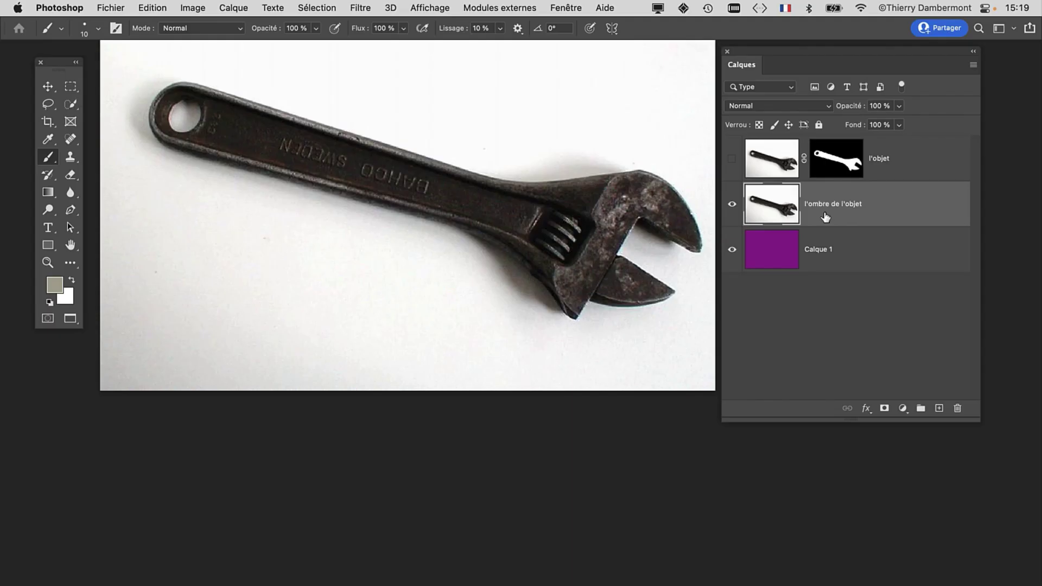
# Step: Reposition the Calques panel and toolbar to clear the view of the wrench
pyautogui.scroll(3, 609, 144)
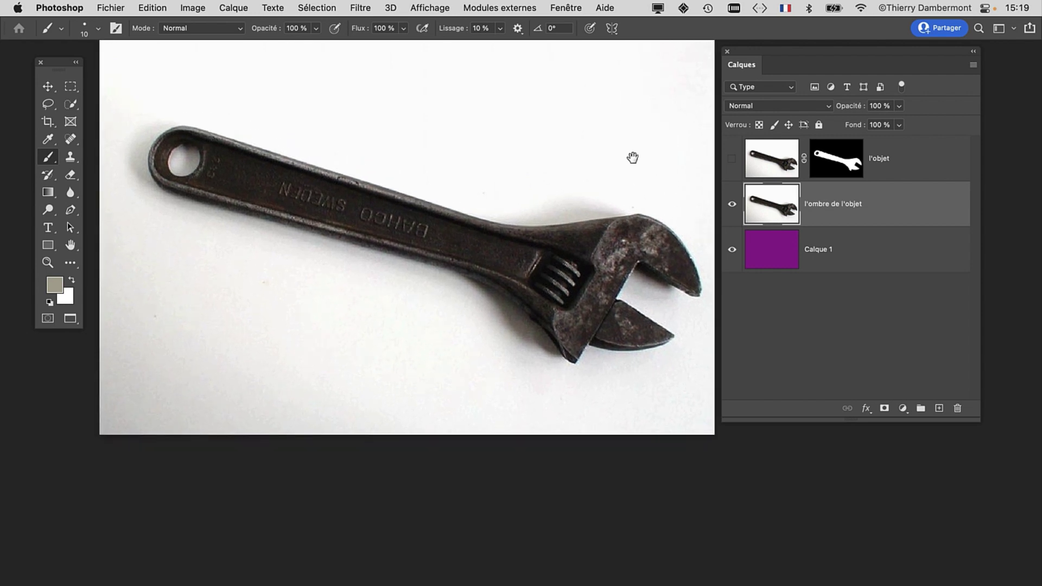
pyautogui.moveTo(749, 51); pyautogui.dragTo(780, 59)
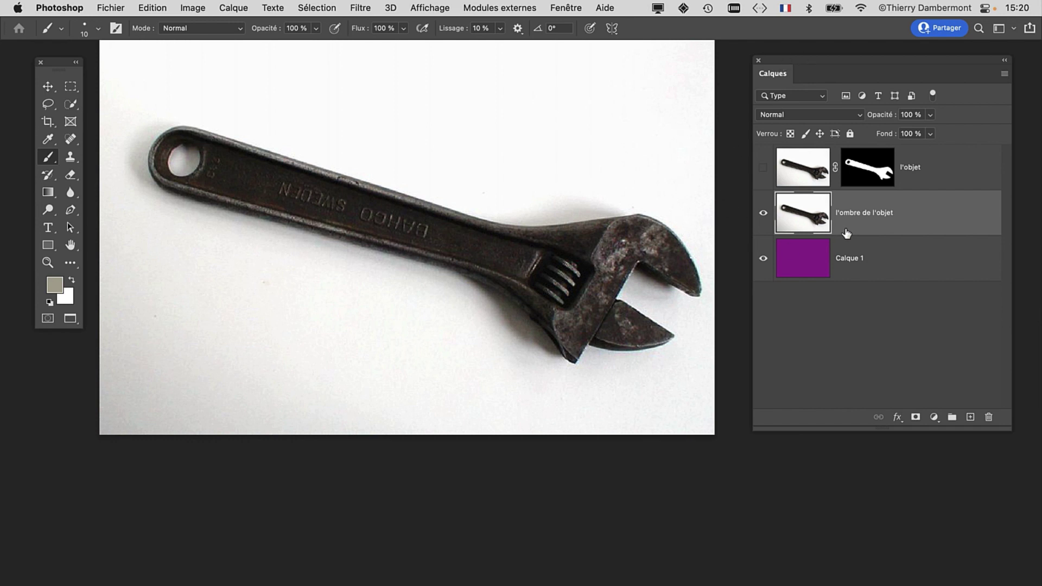
pyautogui.hscroll(3, 429, 218)
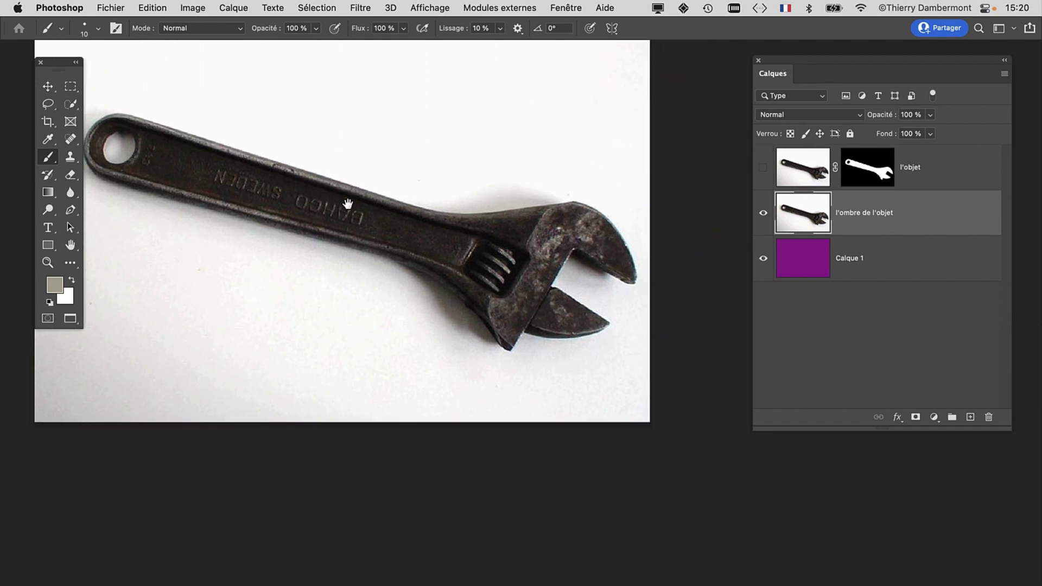
pyautogui.moveTo(59, 68); pyautogui.dragTo(32, 59)
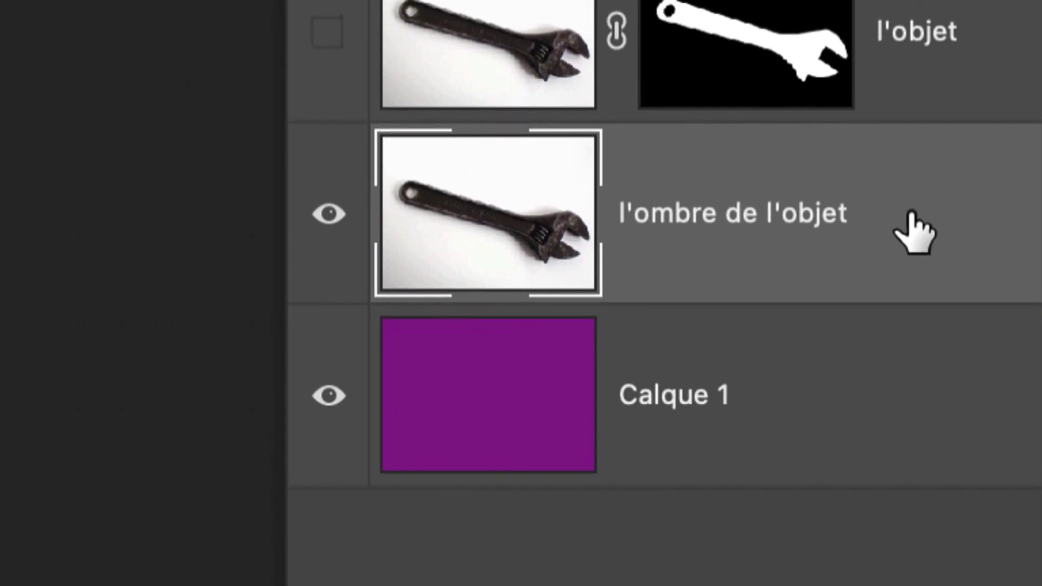
# Step: Open Style de calque for l'ombre de l'objet and place the dialog beside the wrench
pyautogui.doubleClick(912, 217)
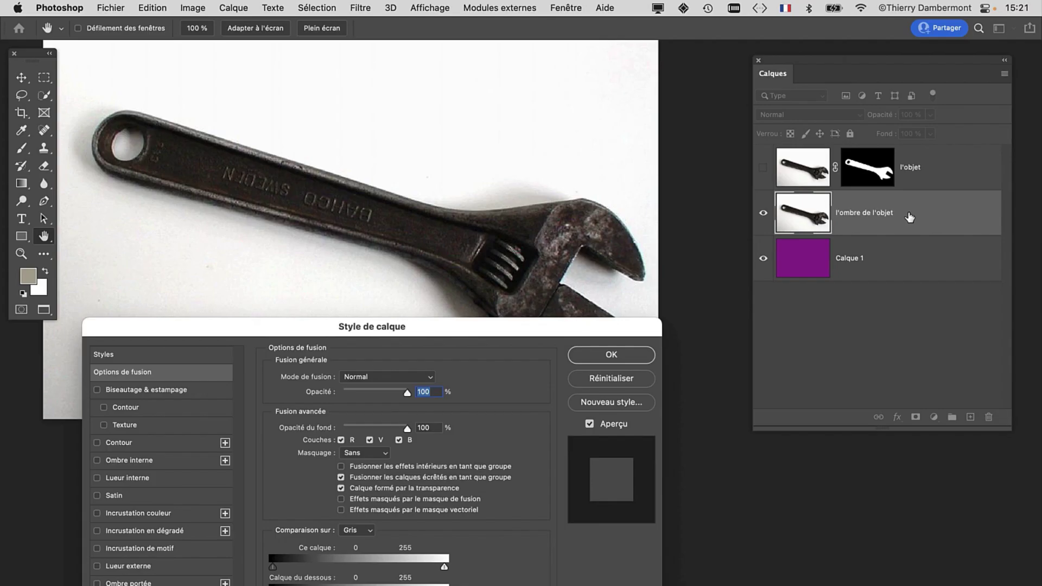
pyautogui.moveTo(330, 324)
pyautogui.mouseDown()
pyautogui.moveTo(737, 205)
pyautogui.moveTo(826, 94)
pyautogui.mouseUp()
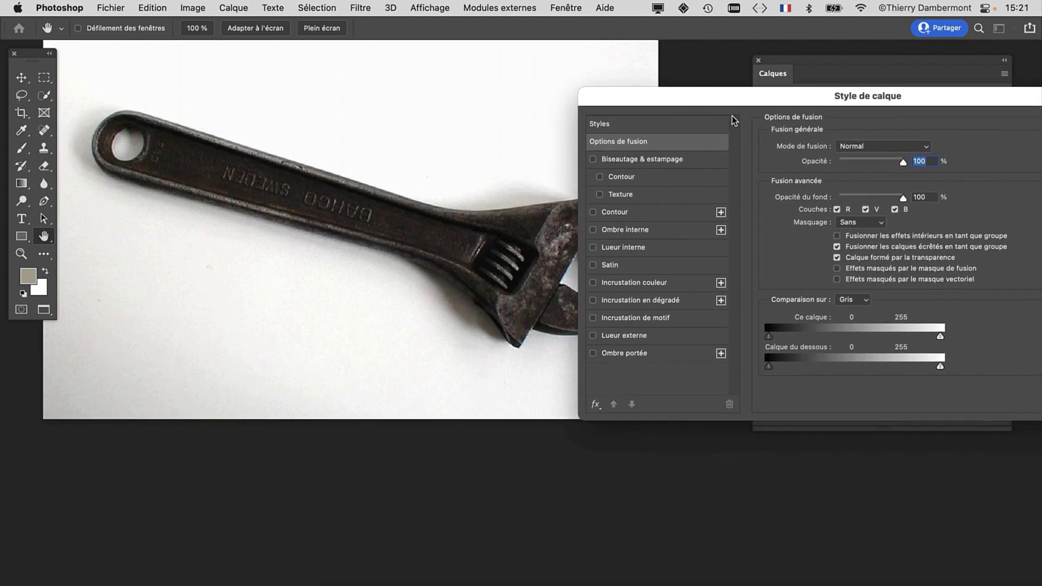
pyautogui.keyDown('alt'); pyautogui.click(380, 242); pyautogui.keyUp('alt')
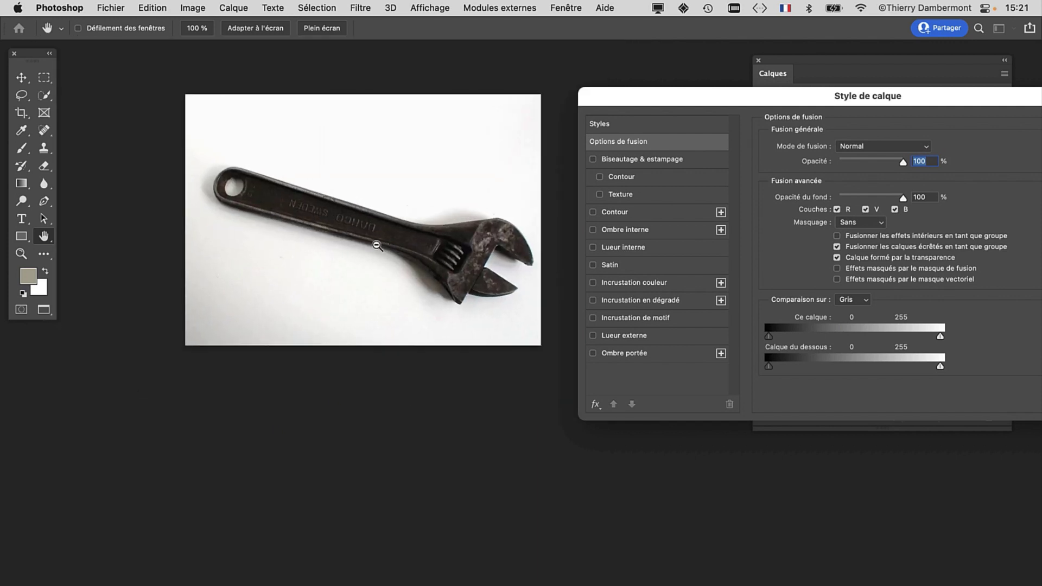
pyautogui.moveTo(369, 248); pyautogui.dragTo(317, 240)
pyautogui.scroll(3, 390, 271)
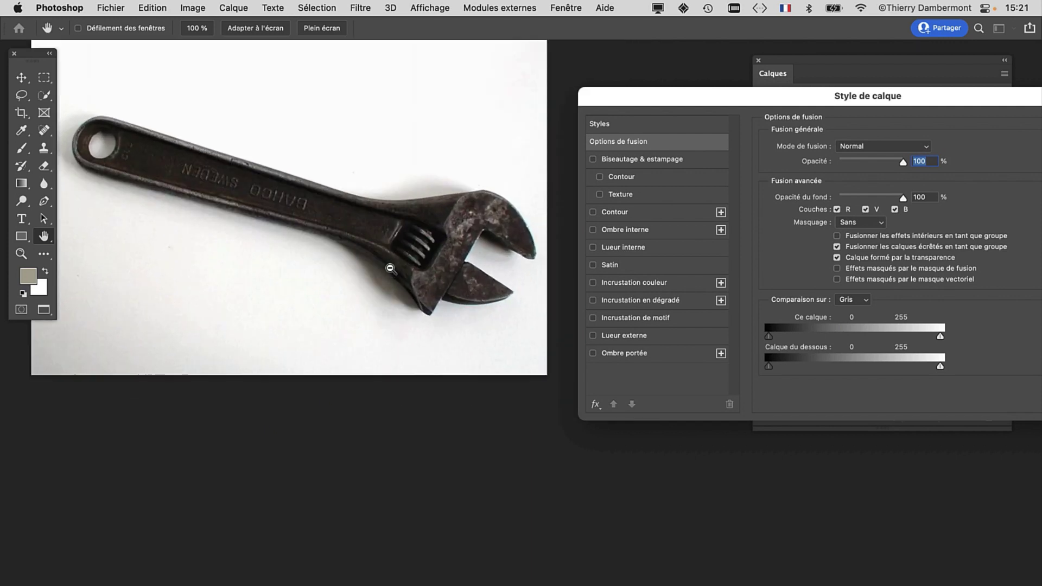
pyautogui.moveTo(677, 95)
pyautogui.mouseDown()
pyautogui.moveTo(639, 44)
pyautogui.moveTo(547, 320)
pyautogui.mouseUp()
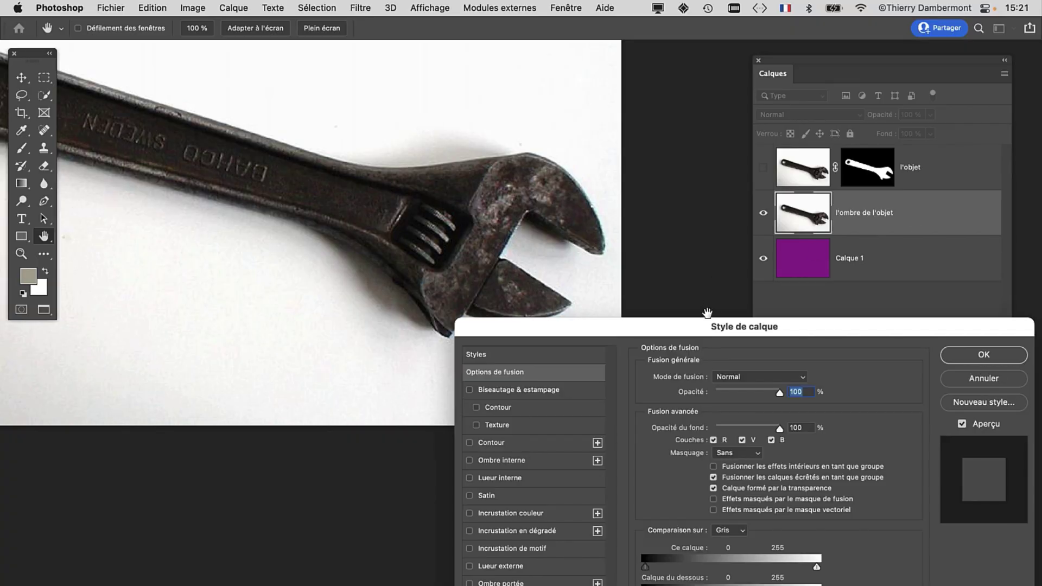
pyautogui.moveTo(707, 321); pyautogui.dragTo(800, 34)
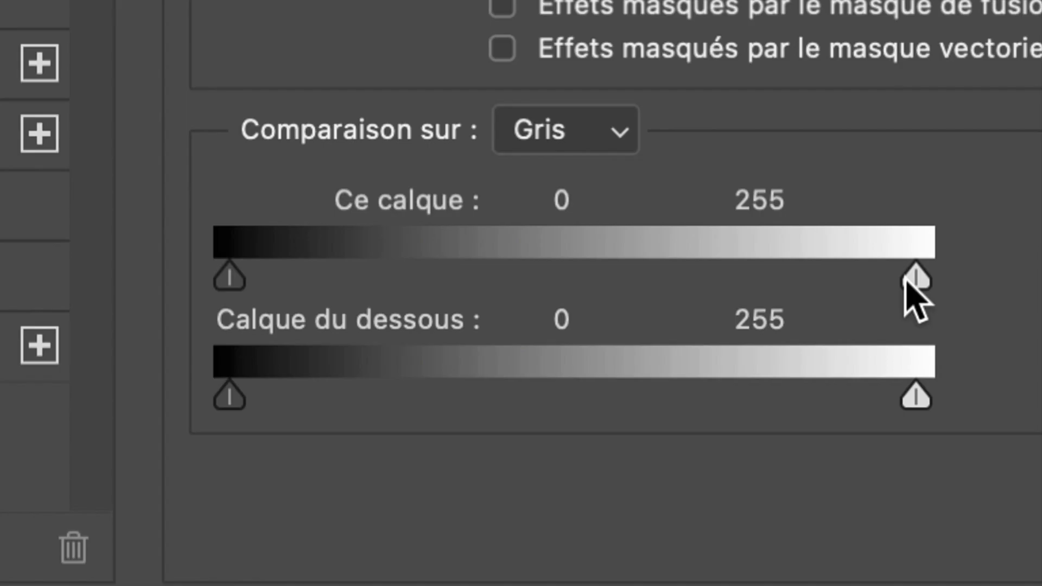
# Step: Drag the Ce calque white slider left and Alt-split it for a soft fade
pyautogui.moveTo(916, 280); pyautogui.dragTo(814, 278)
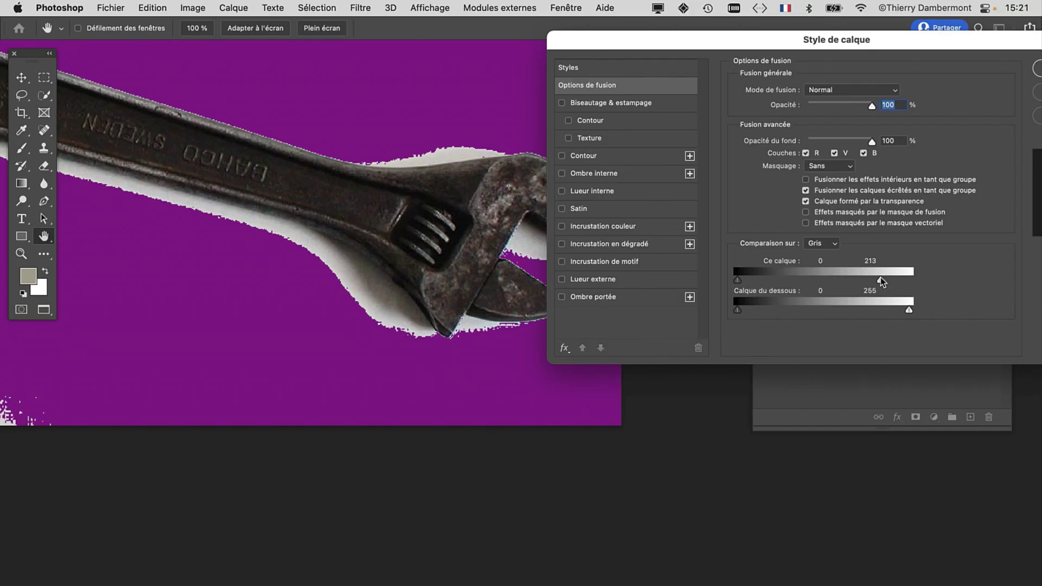
pyautogui.moveTo(882, 281); pyautogui.dragTo(871, 280)
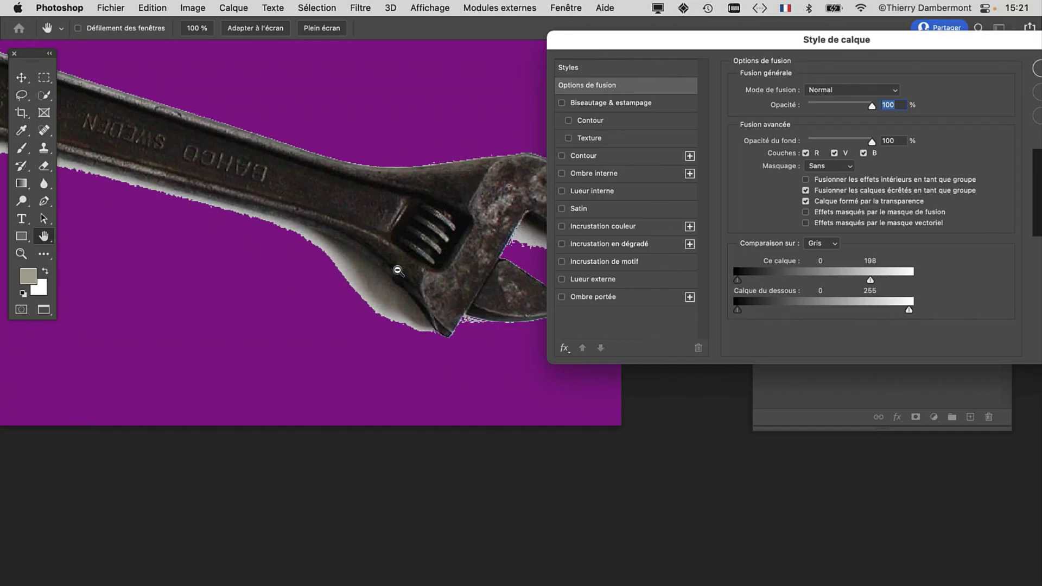
pyautogui.scroll(5, 379, 272)
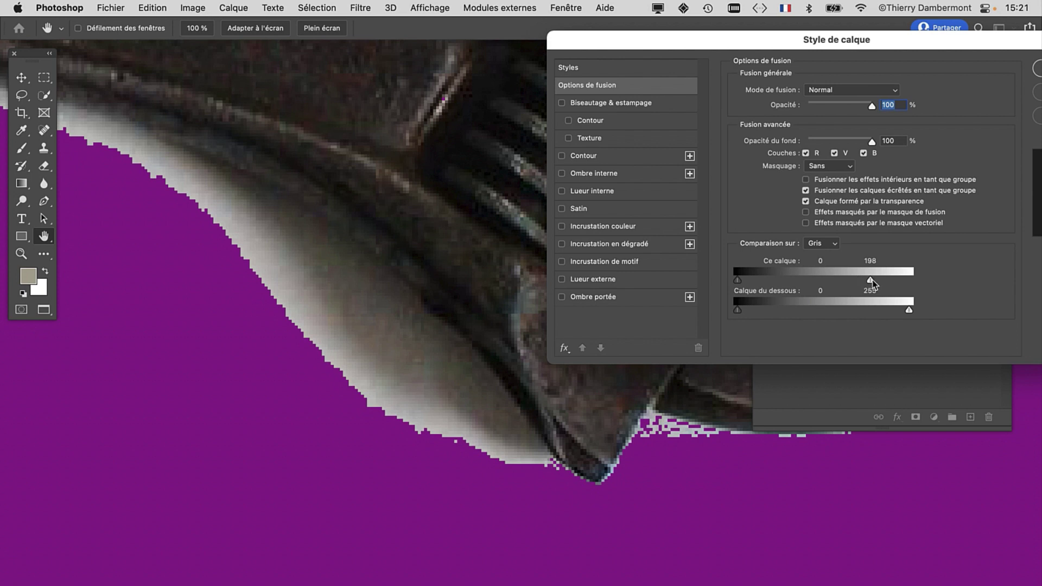
pyautogui.moveTo(871, 280)
pyautogui.mouseDown()
pyautogui.moveTo(825, 281)
pyautogui.moveTo(868, 280)
pyautogui.mouseUp()
pyautogui.moveTo(888, 279); pyautogui.dragTo(808, 275)
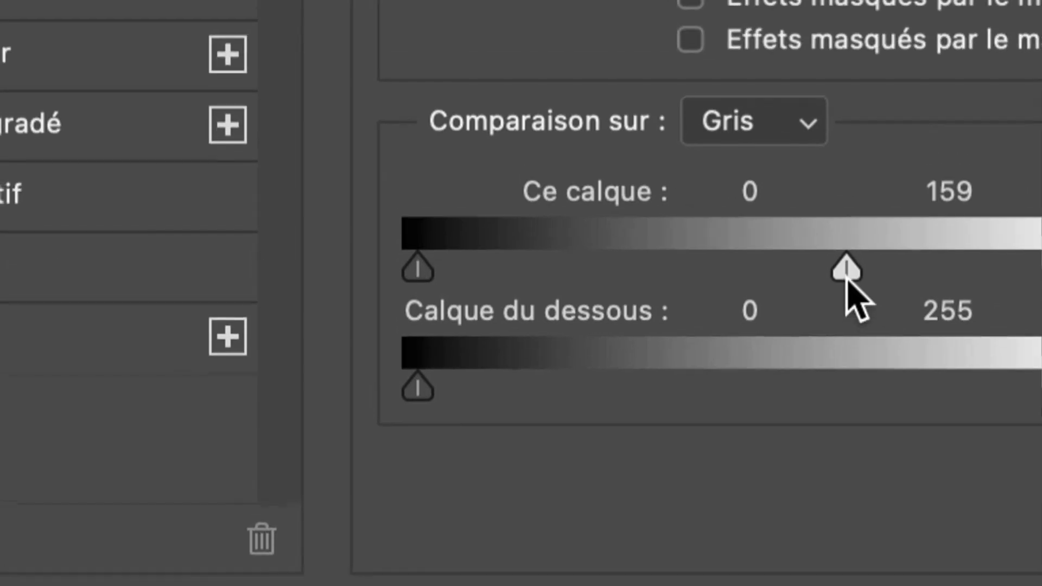
pyautogui.moveTo(893, 190); pyautogui.dragTo(947, 196)
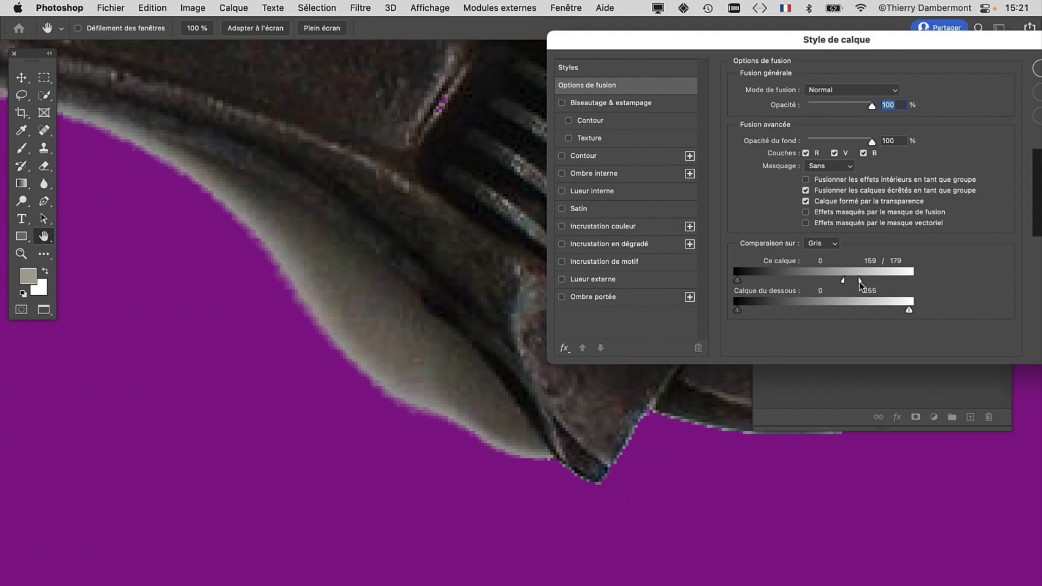
pyautogui.moveTo(860, 282)
pyautogui.mouseDown()
pyautogui.moveTo(878, 283)
pyautogui.moveTo(801, 284)
pyautogui.moveTo(860, 282)
pyautogui.mouseUp()
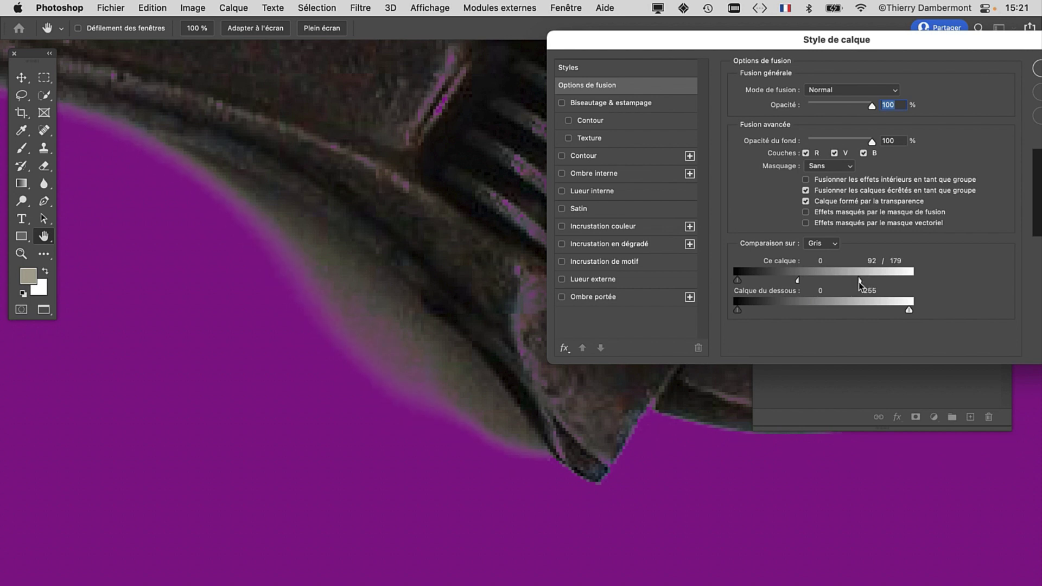
# Step: Zoom around the wrench jaw and handle hole to check the background dropout
pyautogui.moveTo(653, 43); pyautogui.dragTo(837, 54)
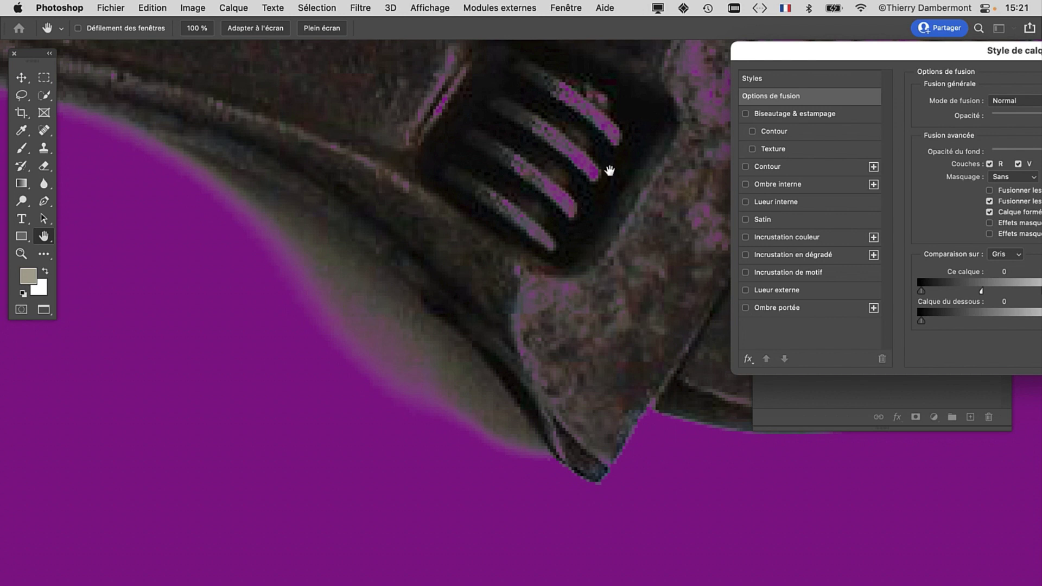
pyautogui.moveTo(595, 207); pyautogui.dragTo(505, 337)
pyautogui.keyDown('alt'); pyautogui.click(372, 414); pyautogui.keyUp('alt')
pyautogui.keyDown('alt'); pyautogui.click(303, 356); pyautogui.keyUp('alt')
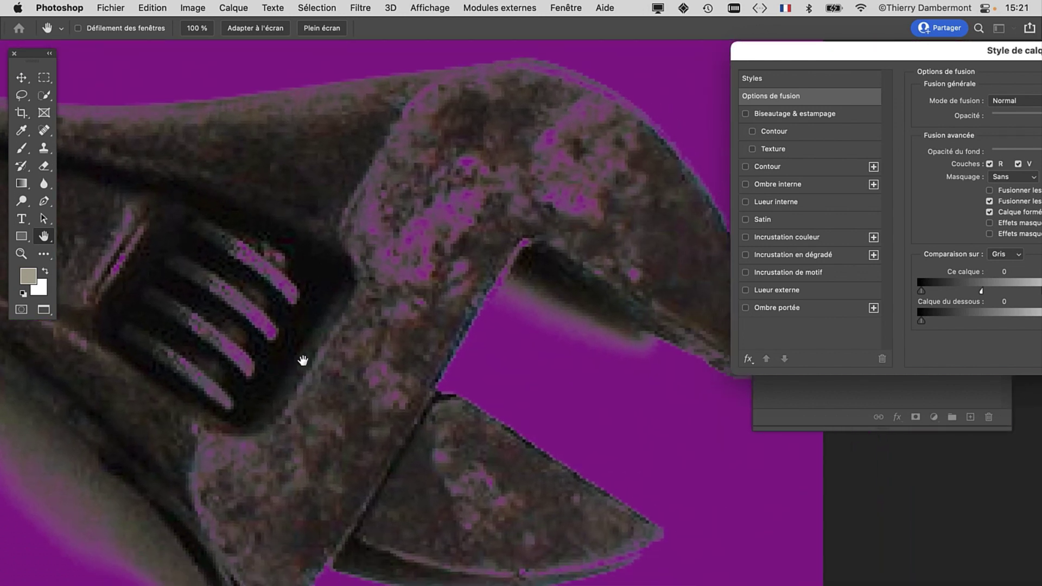
pyautogui.keyDown('alt'); pyautogui.click(361, 328); pyautogui.keyUp('alt')
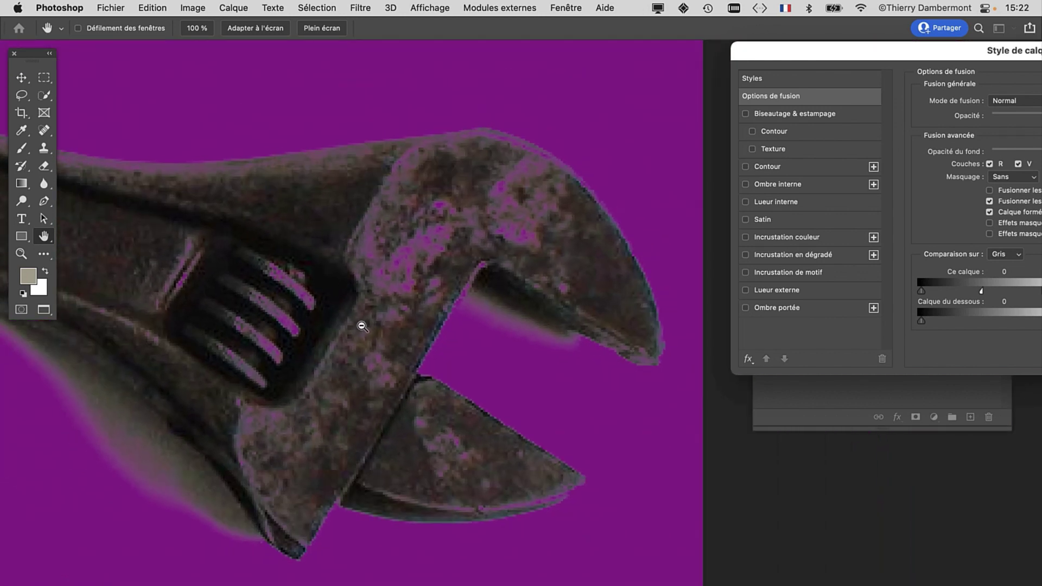
pyautogui.click(496, 310)
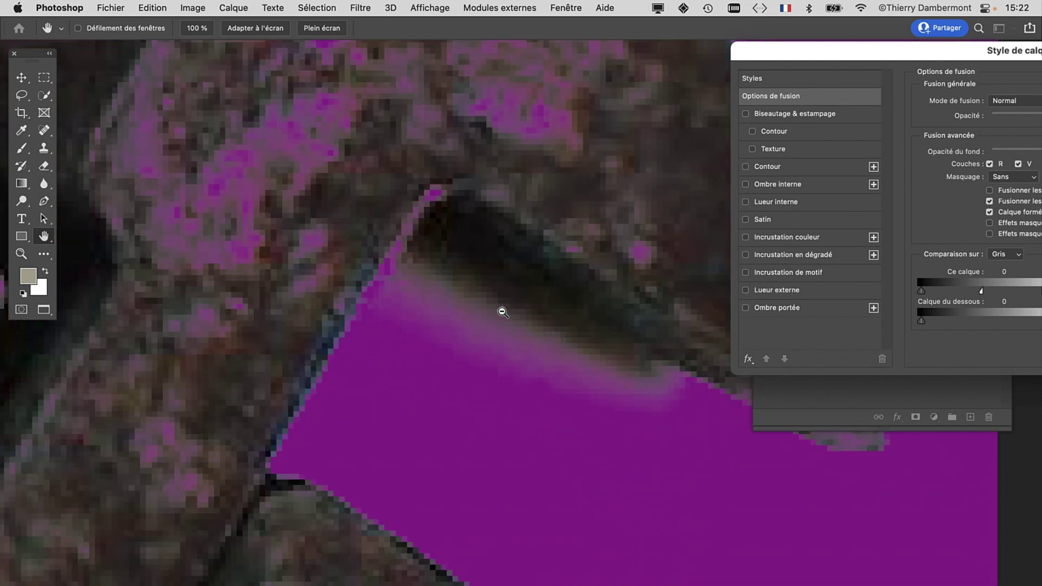
pyautogui.keyDown('alt'); pyautogui.click(483, 288); pyautogui.keyUp('alt')
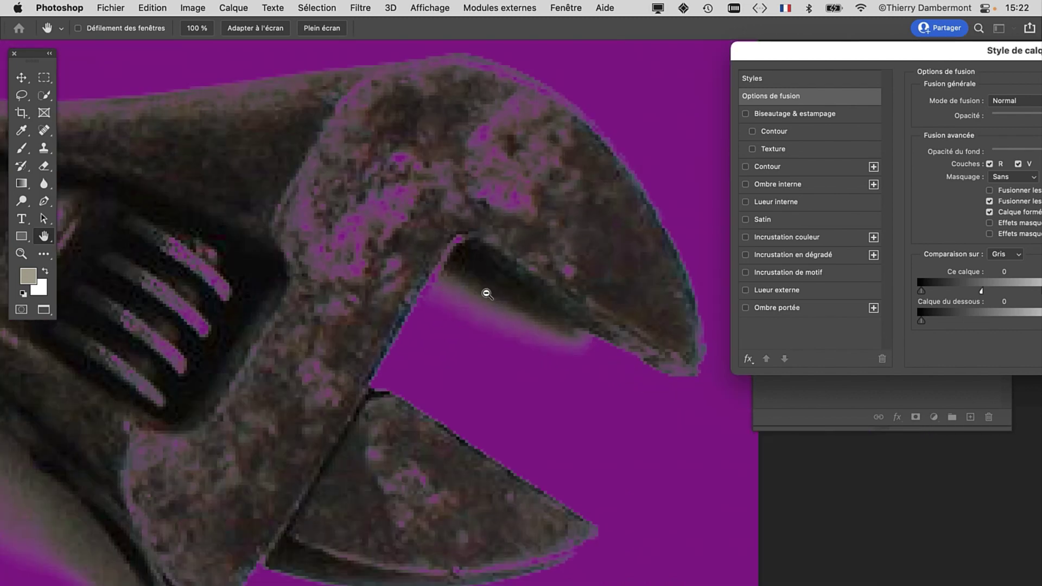
pyautogui.keyDown('alt'); pyautogui.click(481, 296); pyautogui.keyUp('alt')
pyautogui.hscroll(-5, 347, 339)
pyautogui.hscroll(-5, 412, 291)
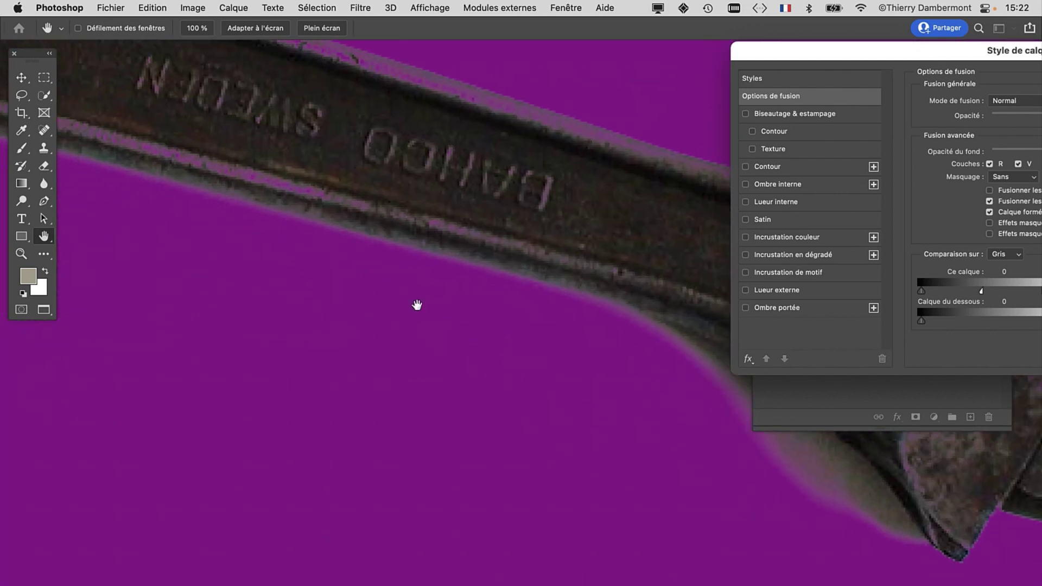
pyautogui.hscroll(-5, 418, 304)
pyautogui.scroll(3, 492, 363)
pyautogui.click(120, 174)
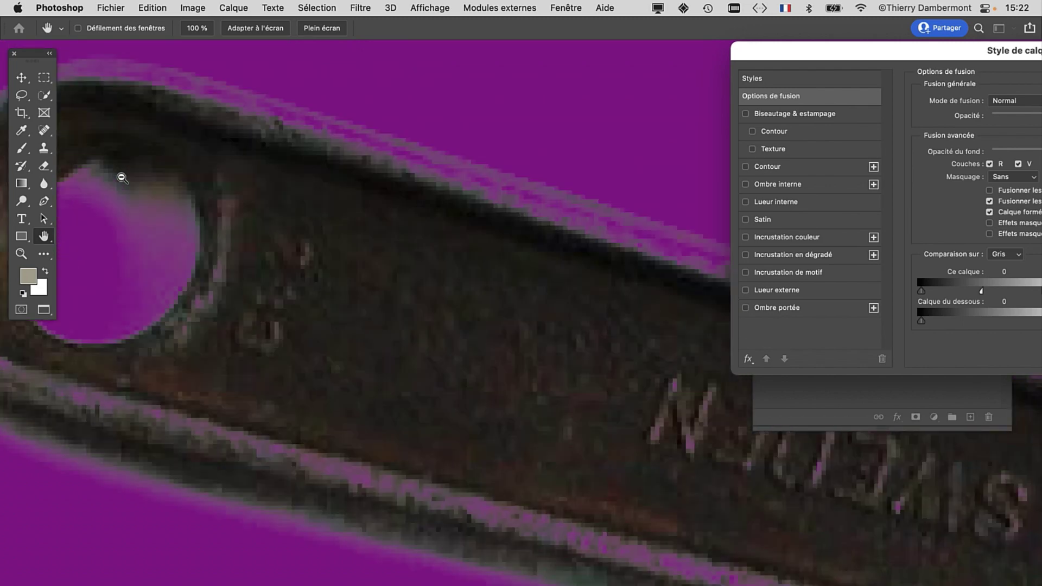
pyautogui.hotkey('ctrl', '0')
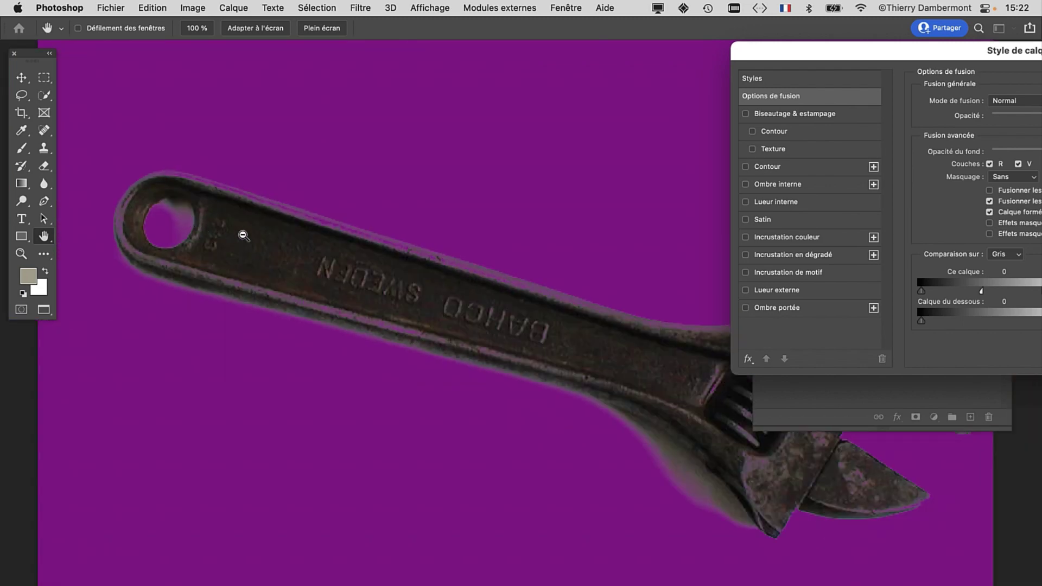
# Step: Fine-tune the split white slider to 92 / 185 to keep more shadow
pyautogui.moveTo(845, 43); pyautogui.dragTo(682, 19)
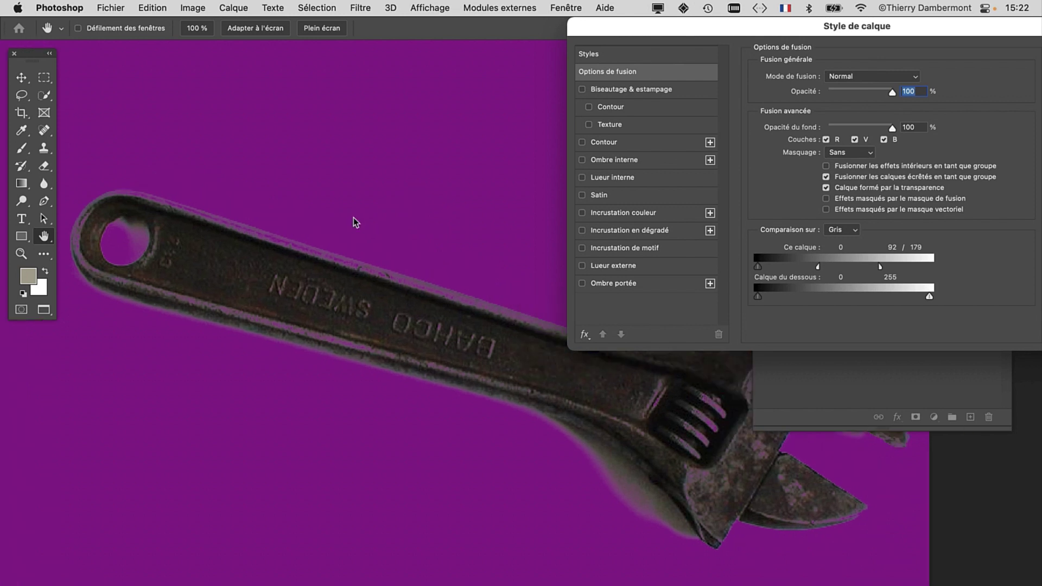
pyautogui.hscroll(5, 354, 221)
pyautogui.scroll(-3, 221, 246)
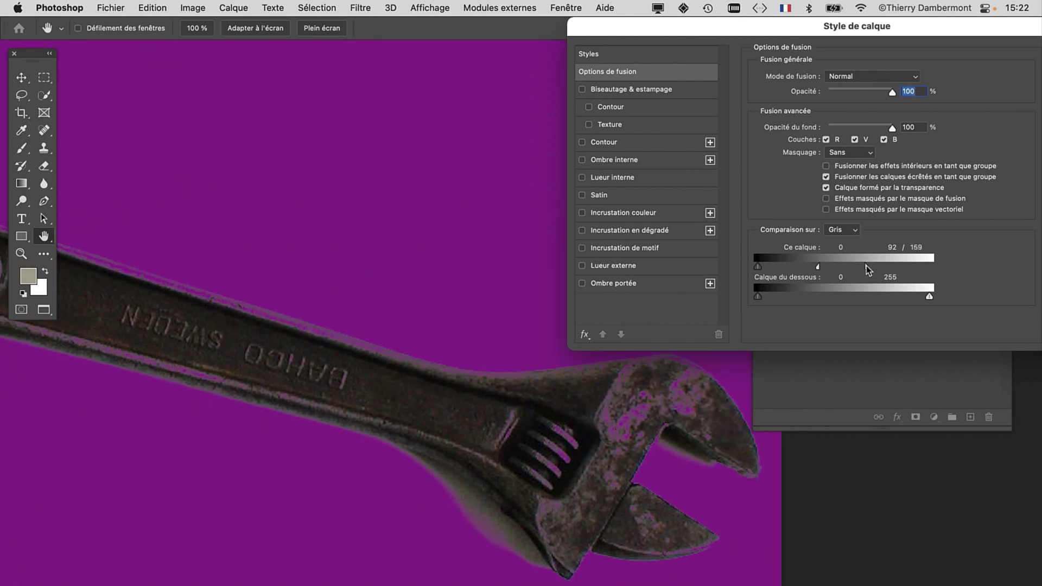
pyautogui.moveTo(880, 266); pyautogui.dragTo(890, 266)
pyautogui.moveTo(817, 266)
pyautogui.mouseDown()
pyautogui.moveTo(850, 266)
pyautogui.moveTo(821, 269)
pyautogui.mouseUp()
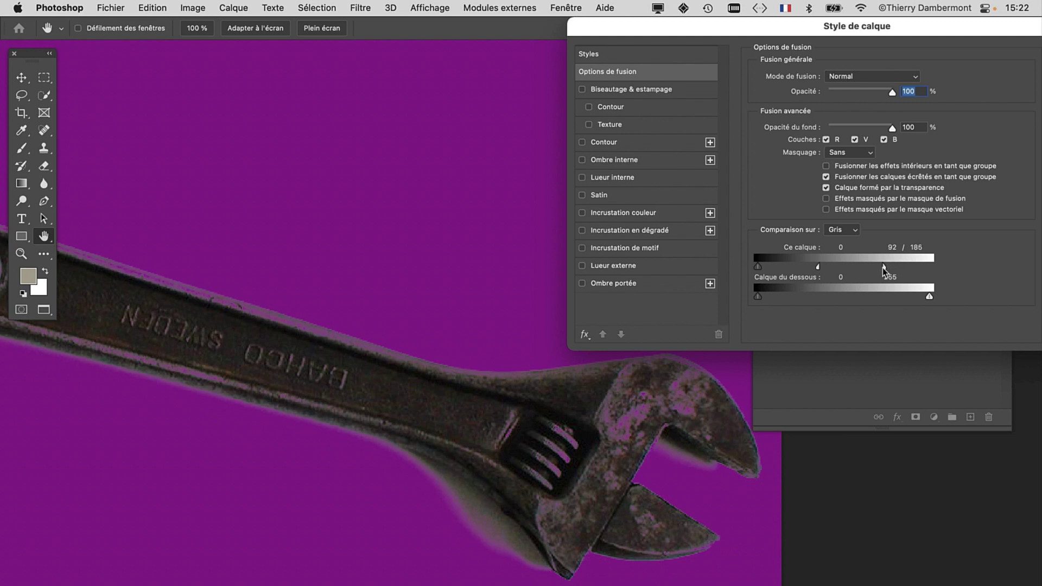
pyautogui.moveTo(877, 32)
pyautogui.mouseDown()
pyautogui.moveTo(653, 32)
pyautogui.moveTo(721, 26)
pyautogui.mouseUp()
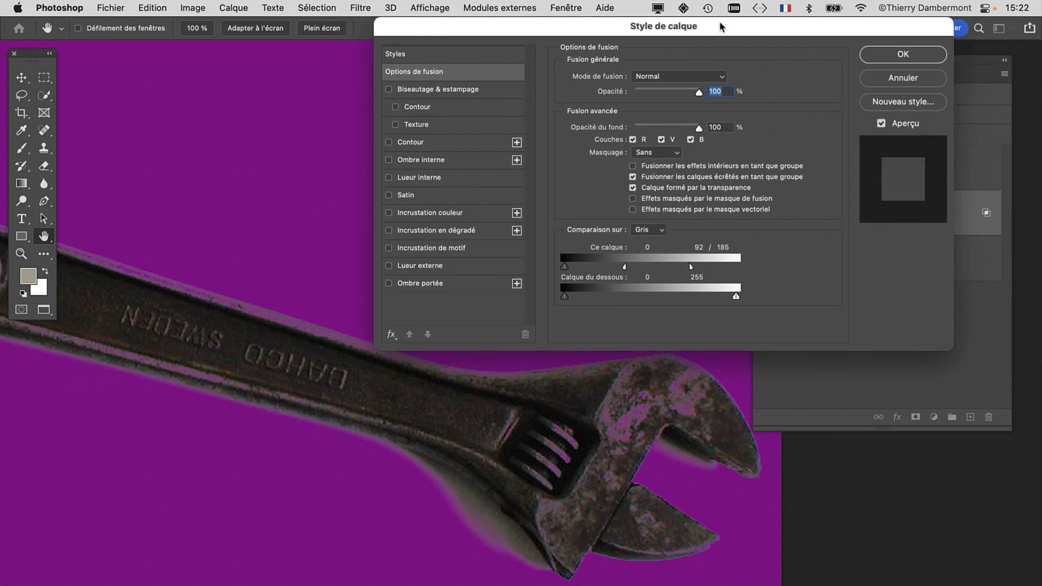
# Step: Apply the blending settings and make the l'objet layer visible again
pyautogui.click(882, 54)
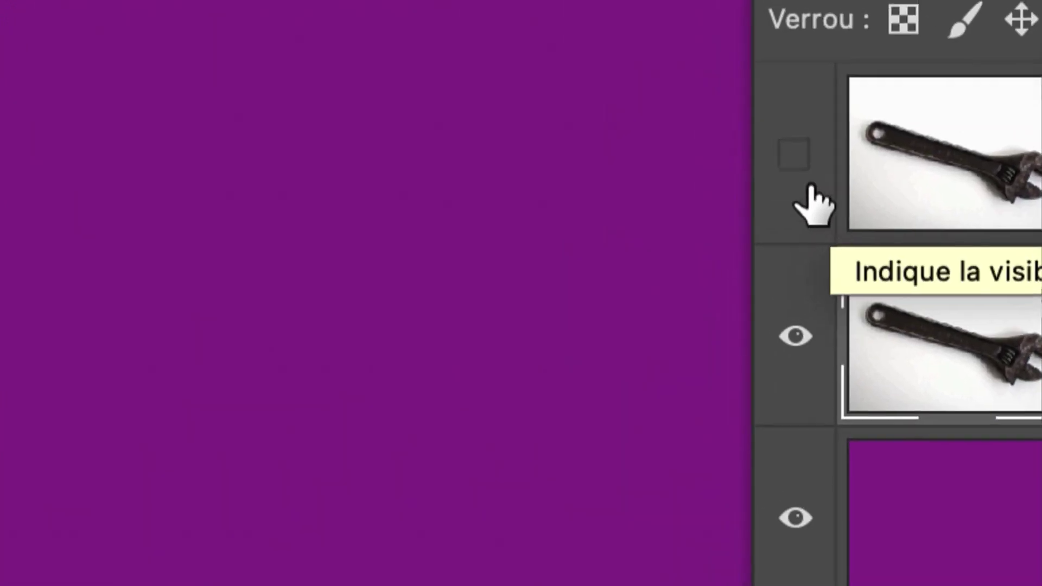
pyautogui.click(389, 42)
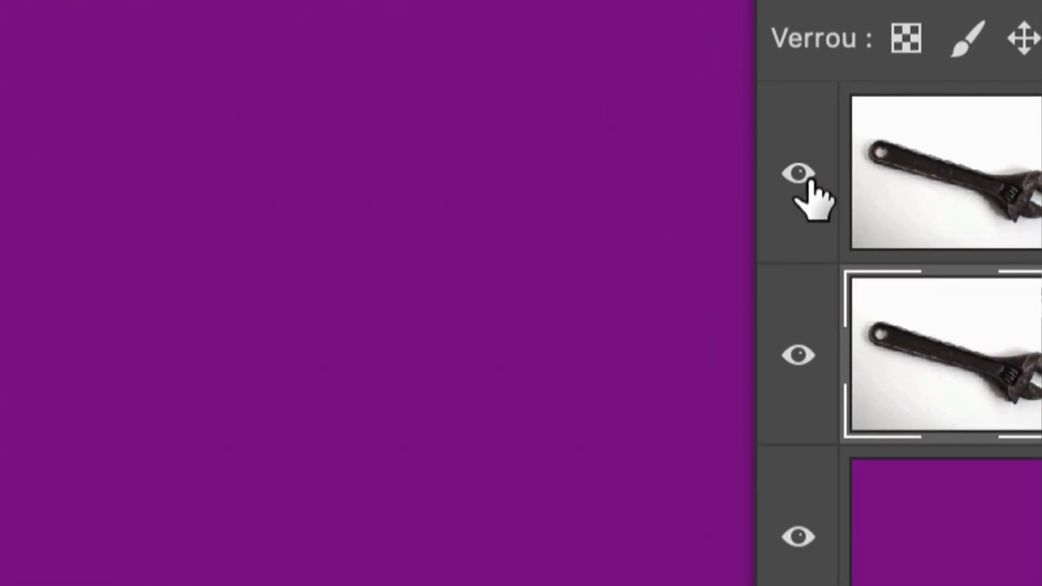
pyautogui.scroll(-3, 446, 377)
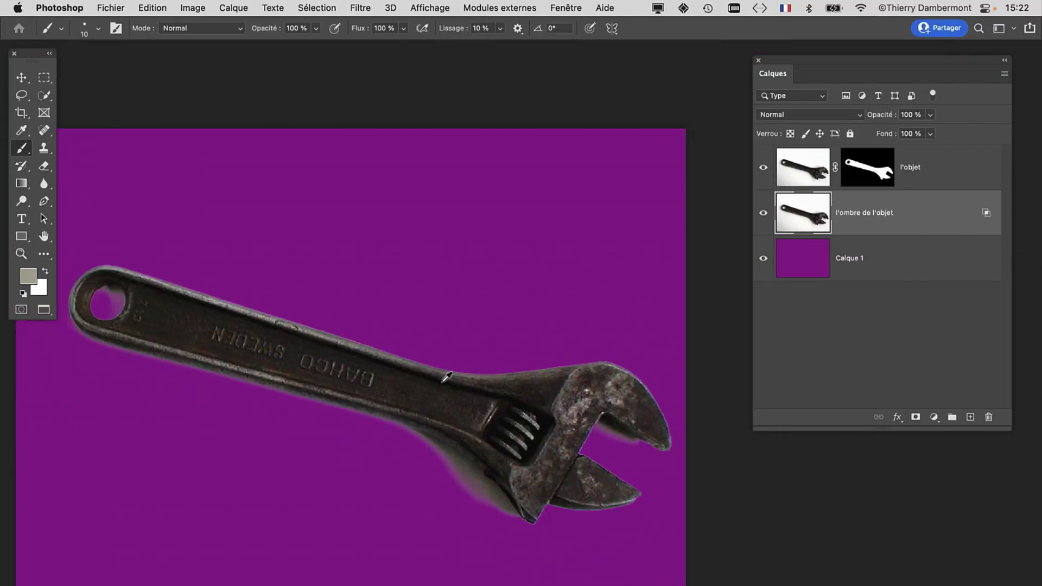
pyautogui.scroll(-5, 368, 421)
pyautogui.hscroll(-2, 367, 421)
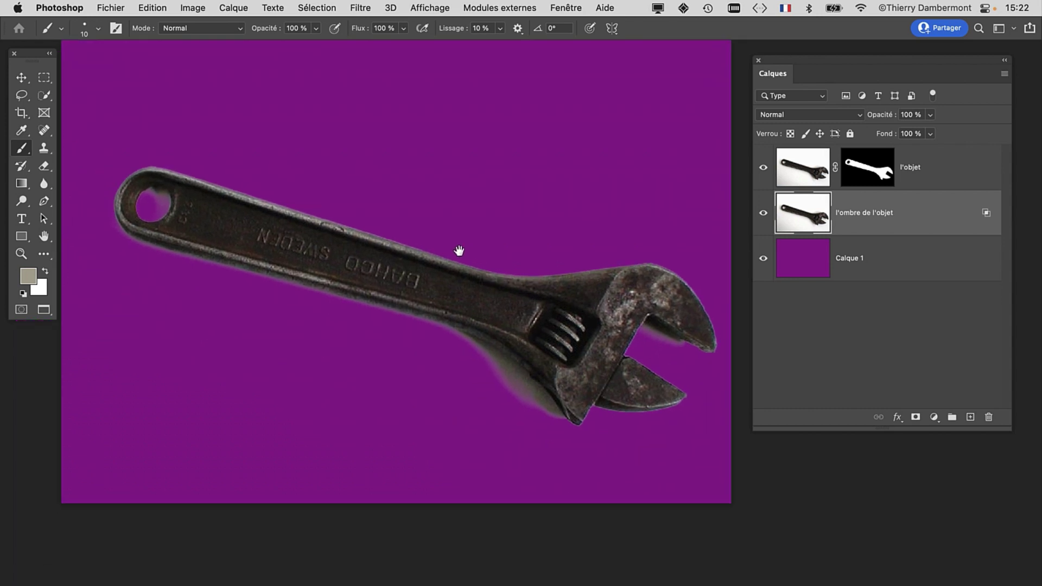
pyautogui.scroll(3, 528, 326)
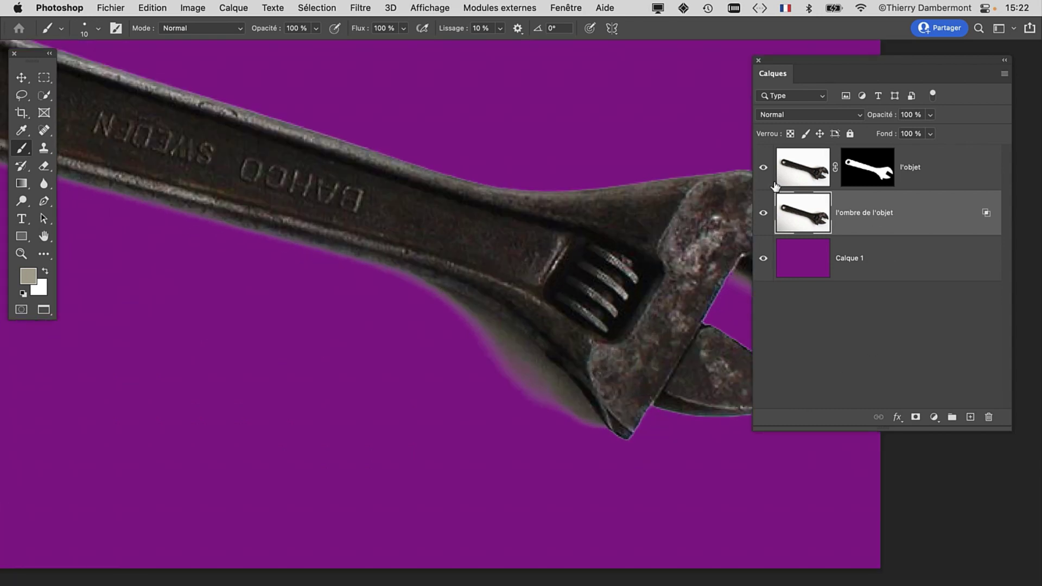
pyautogui.hscroll(5, 493, 204)
pyautogui.scroll(-2, 493, 205)
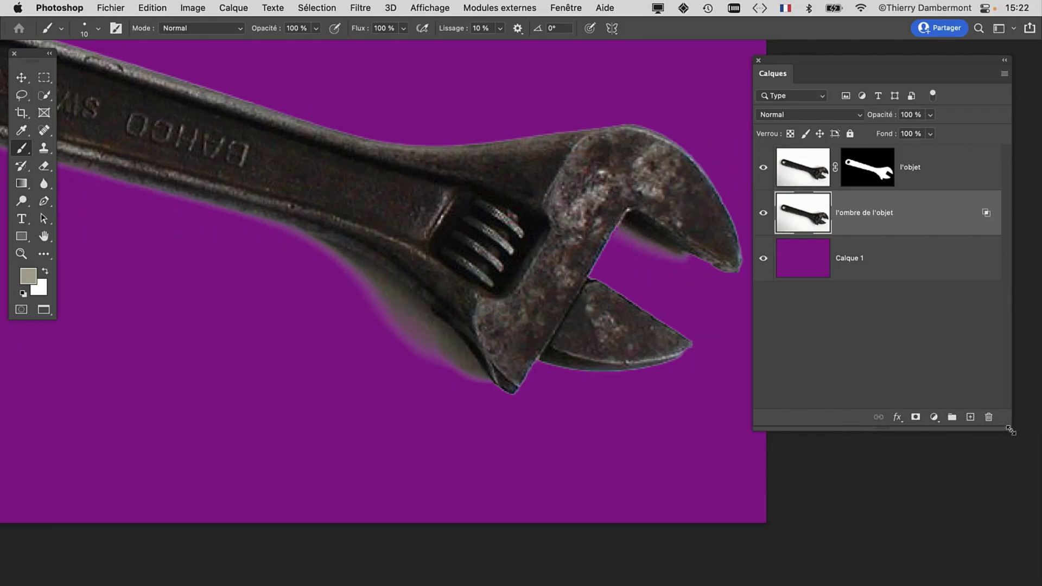
# Step: Set l'ombre de l'objet's blend mode to Produit (Multiply)
pyautogui.moveTo(1010, 430); pyautogui.dragTo(971, 374)
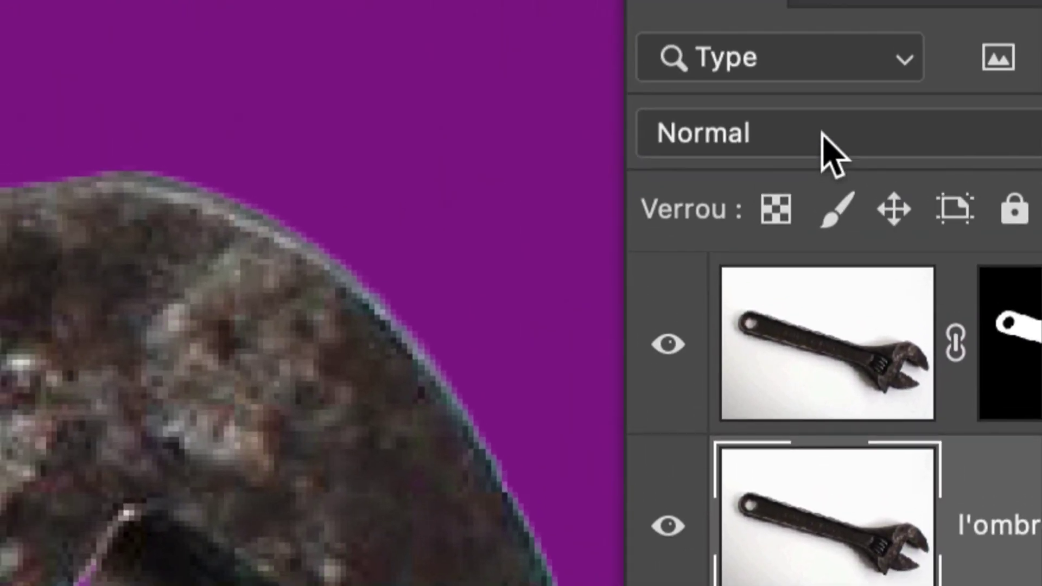
pyautogui.click(824, 136)
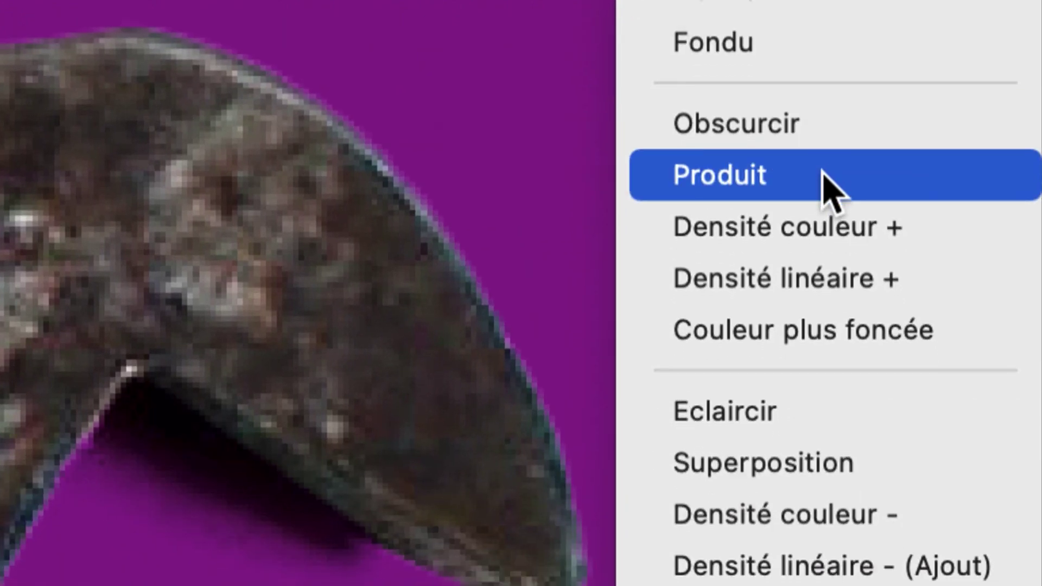
pyautogui.click(822, 175)
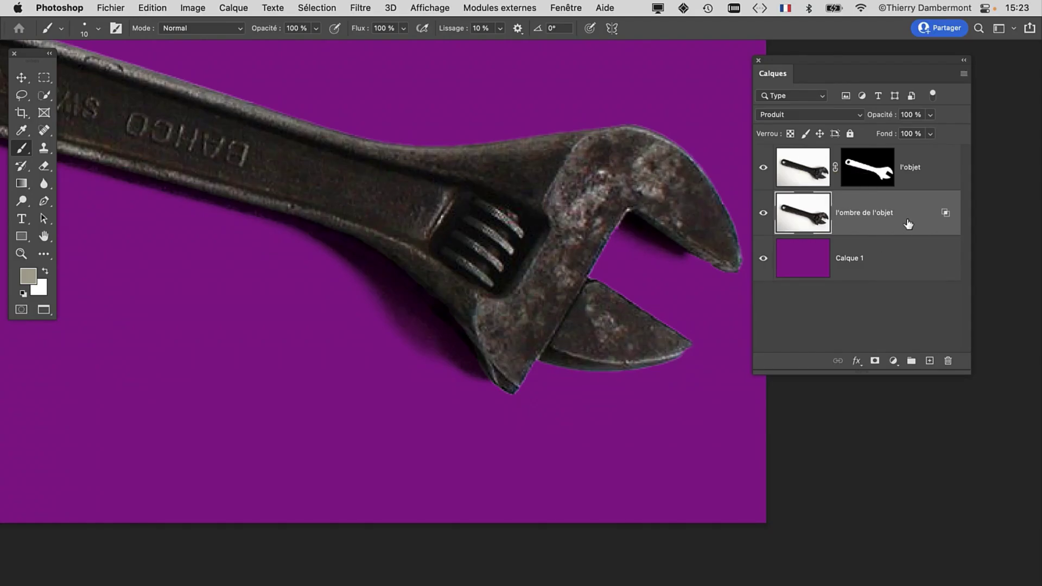
pyautogui.moveTo(628, 274); pyautogui.dragTo(575, 299)
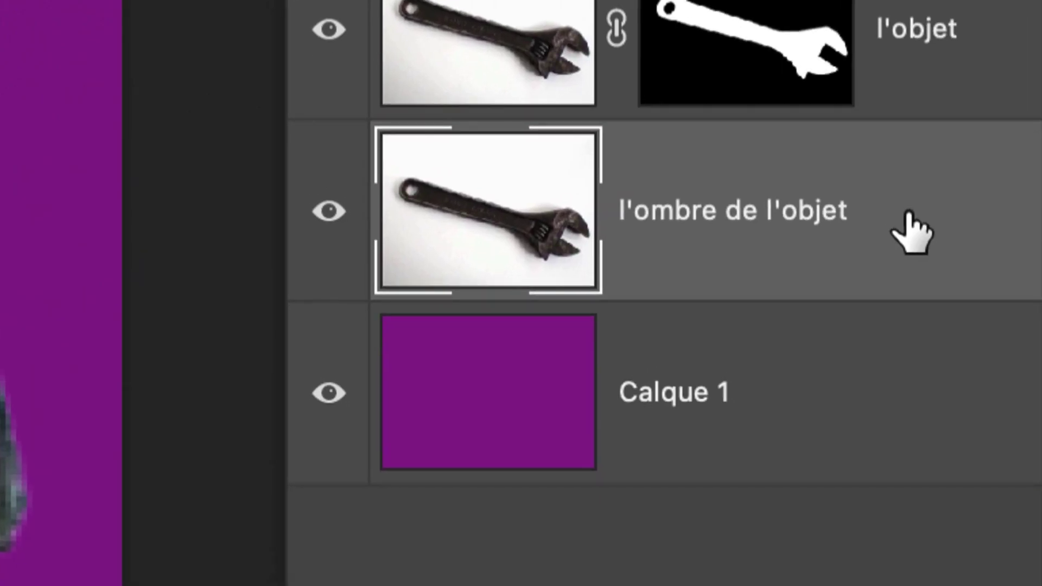
# Step: Reset the shadow layer's split Ce calque Blend-If range to 60/212 and its opacity to 63%
pyautogui.doubleClick(909, 214)
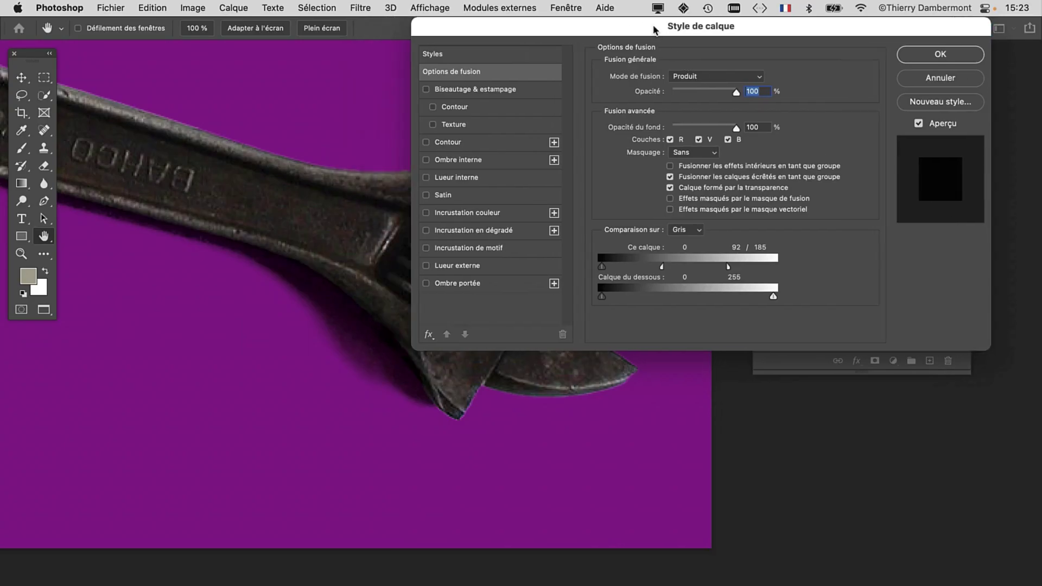
pyautogui.moveTo(619, 26); pyautogui.dragTo(868, 26)
pyautogui.moveTo(875, 266); pyautogui.dragTo(865, 267)
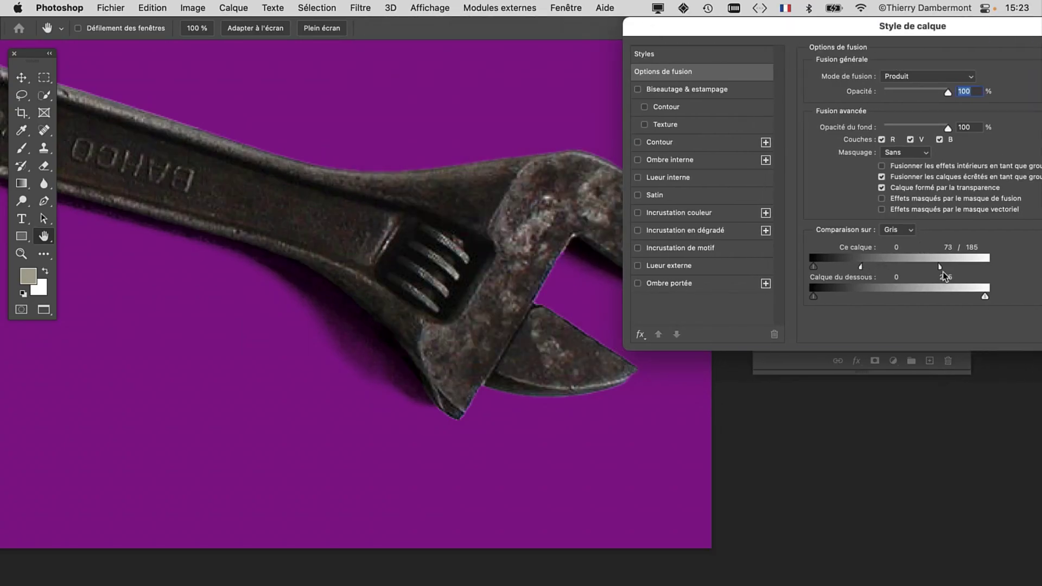
pyautogui.moveTo(942, 268); pyautogui.dragTo(945, 264)
pyautogui.moveTo(860, 271); pyautogui.dragTo(834, 268)
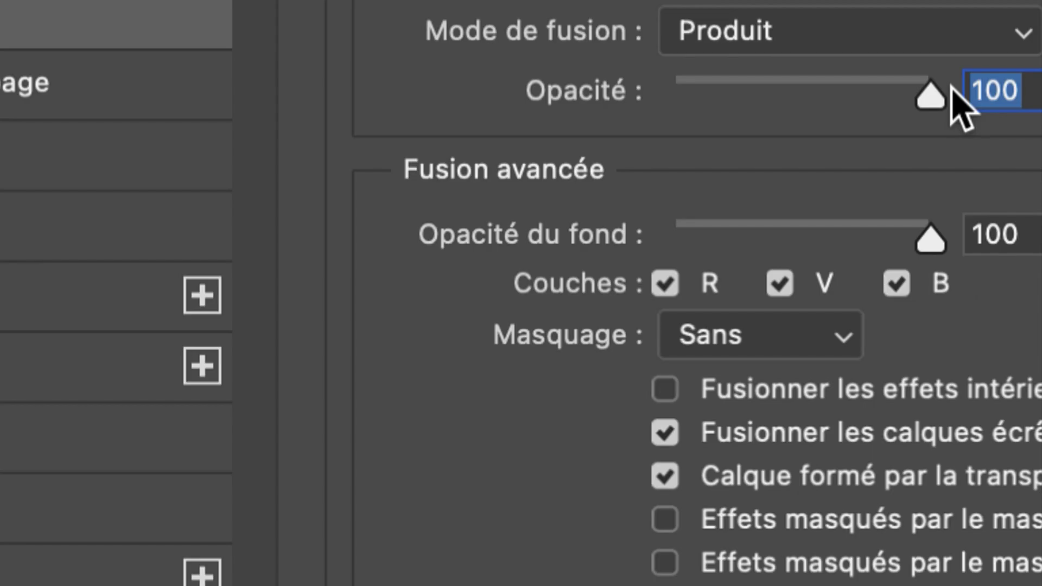
pyautogui.moveTo(930, 95)
pyautogui.mouseDown()
pyautogui.moveTo(894, 93)
pyautogui.moveTo(946, 92)
pyautogui.moveTo(927, 95)
pyautogui.mouseUp()
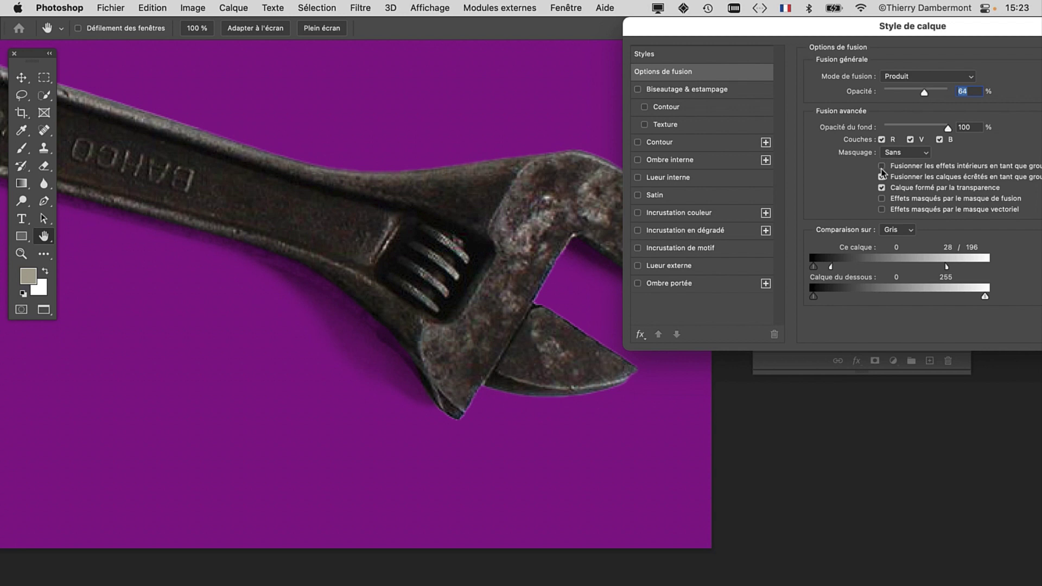
pyautogui.moveTo(842, 265); pyautogui.dragTo(847, 264)
pyautogui.moveTo(946, 266); pyautogui.dragTo(957, 269)
pyautogui.moveTo(847, 267); pyautogui.dragTo(854, 268)
pyautogui.moveTo(924, 93); pyautogui.dragTo(926, 95)
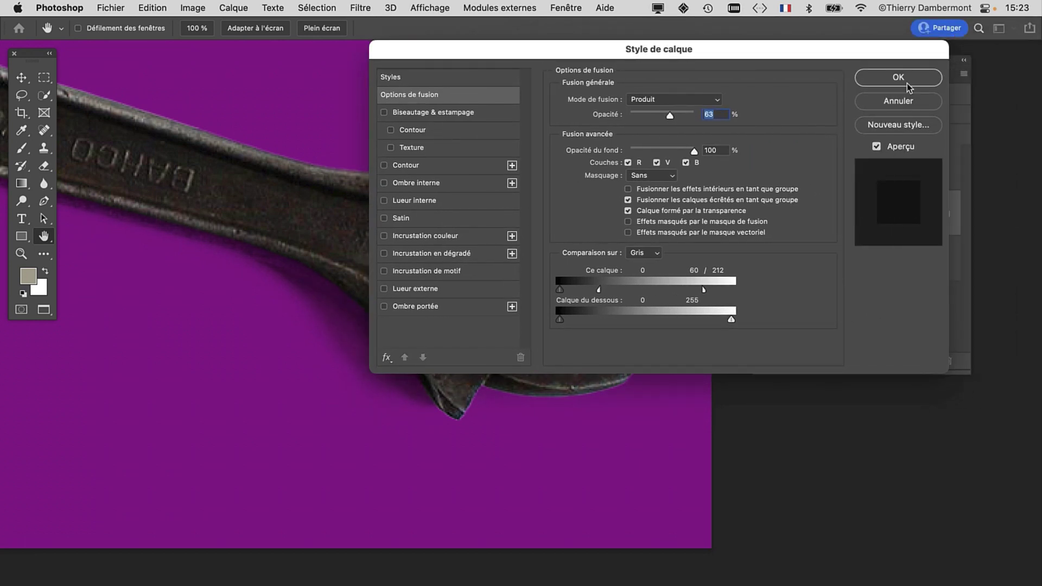
pyautogui.click(895, 79)
# Step: Save the document as wrench-04.psd, accepting the Photoshop format options
pyautogui.scroll(-2, 455, 349)
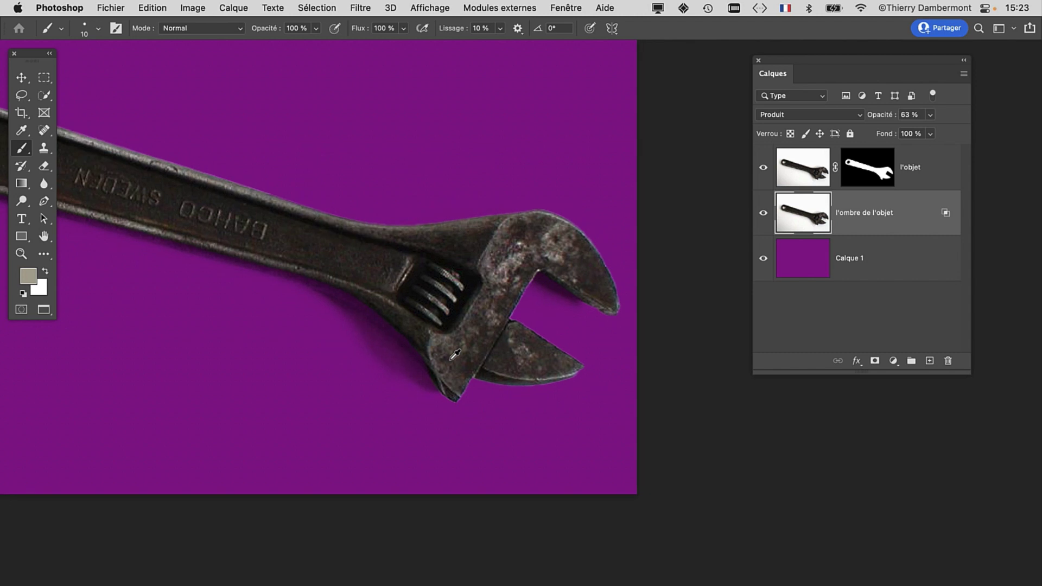
pyautogui.scroll(-5, 323, 283)
pyautogui.scroll(5, 323, 283)
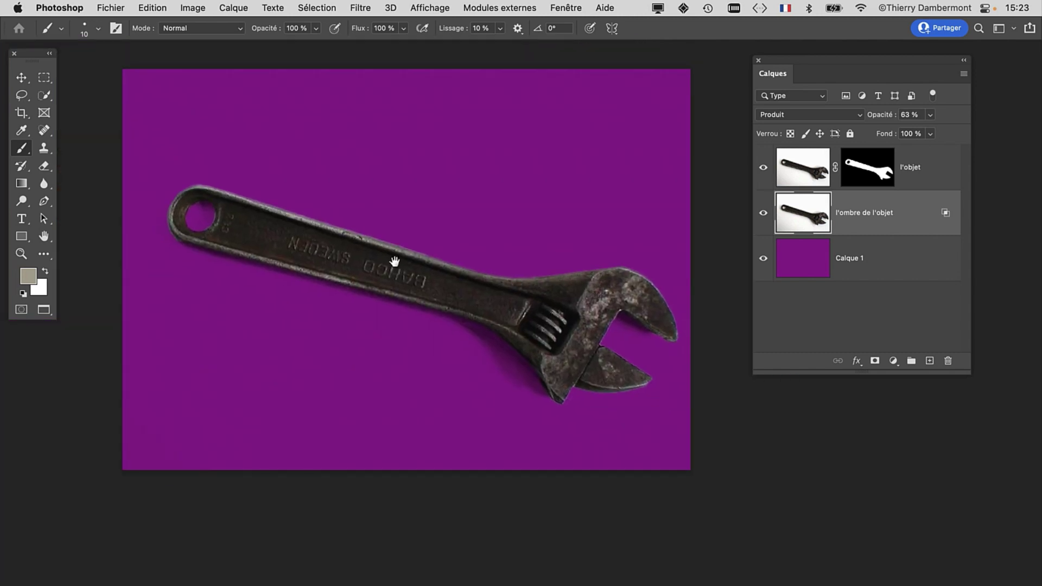
pyautogui.click(110, 8)
pyautogui.click(140, 156)
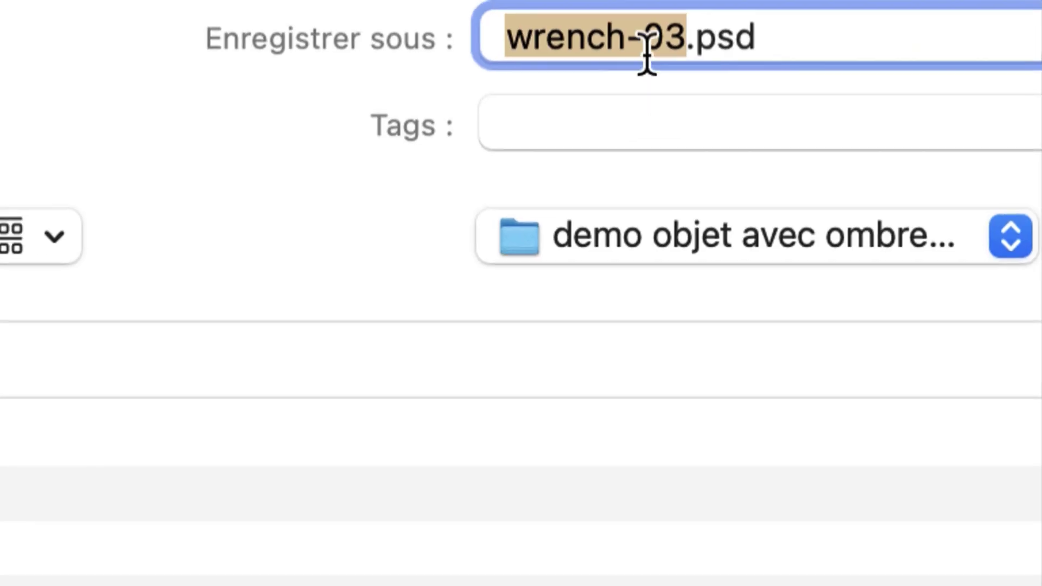
pyautogui.moveTo(651, 51); pyautogui.dragTo(654, 54)
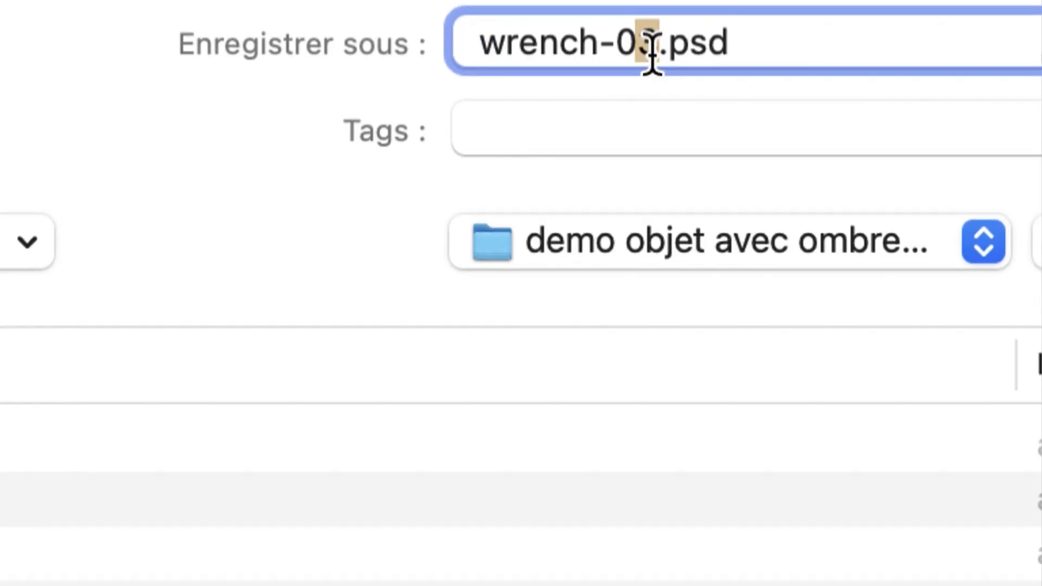
pyautogui.write('4')
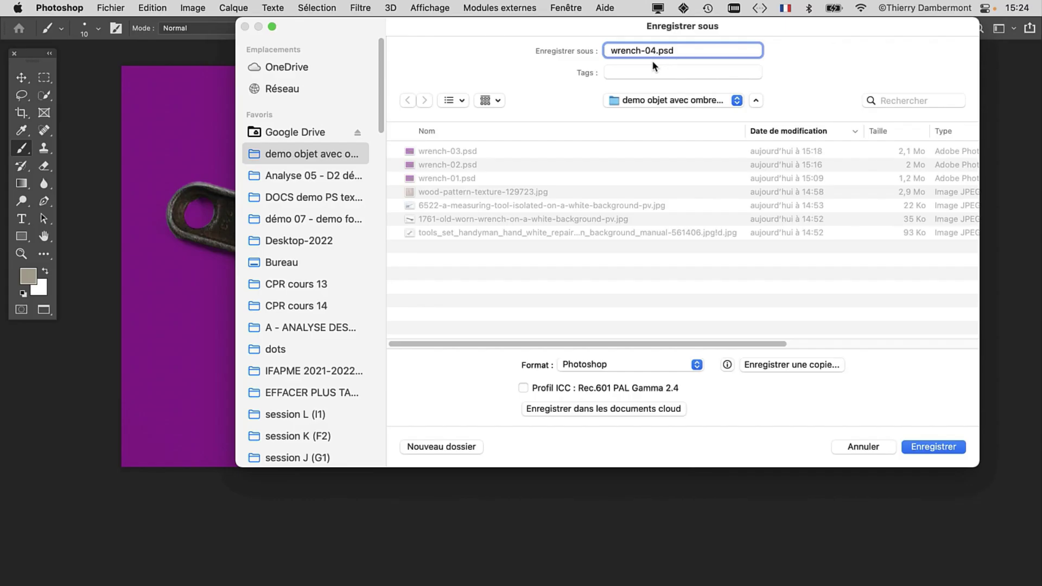
pyautogui.click(945, 449)
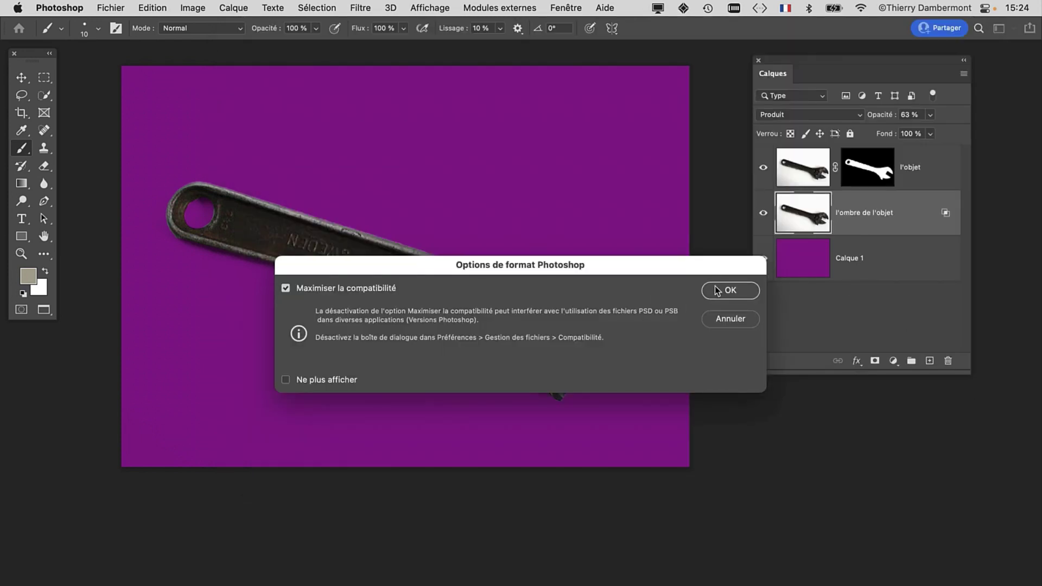
pyautogui.click(718, 291)
# Step: Rearrange the workspace for more canvas room and select the purple Calque 1 layer
pyautogui.moveTo(812, 58); pyautogui.dragTo(848, 60)
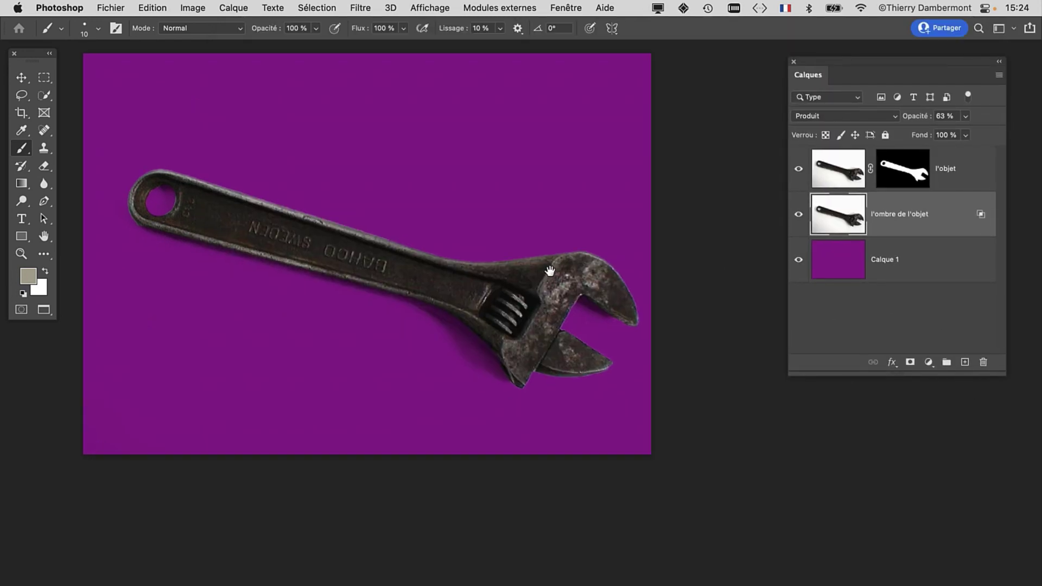
pyautogui.hscroll(3, 557, 271)
pyautogui.click(910, 273)
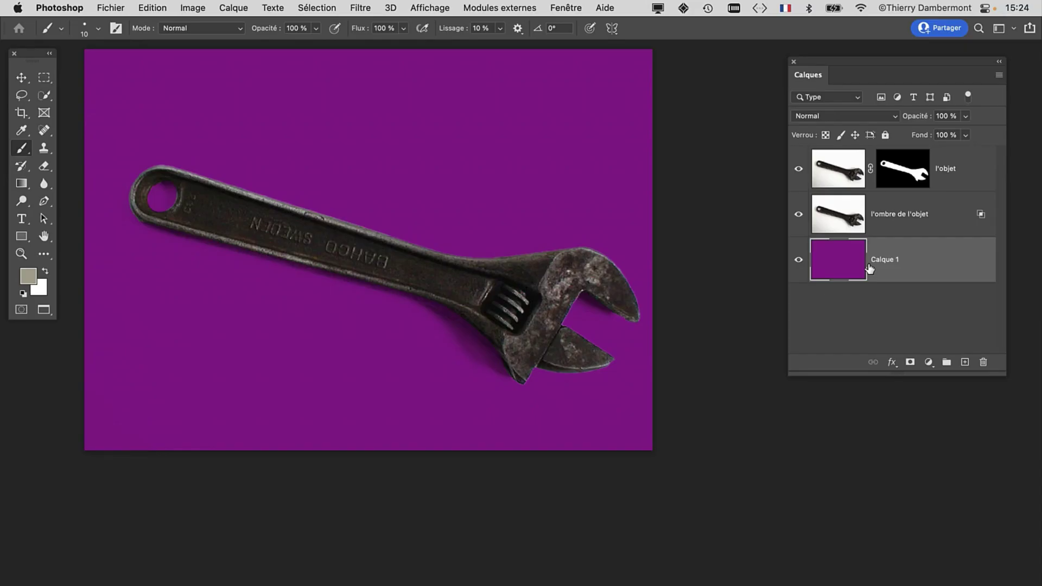
# Step: Place and embed wood-pattern-texture-129723.jpg, scaling it up to cover the whole canvas
pyautogui.click(123, 7)
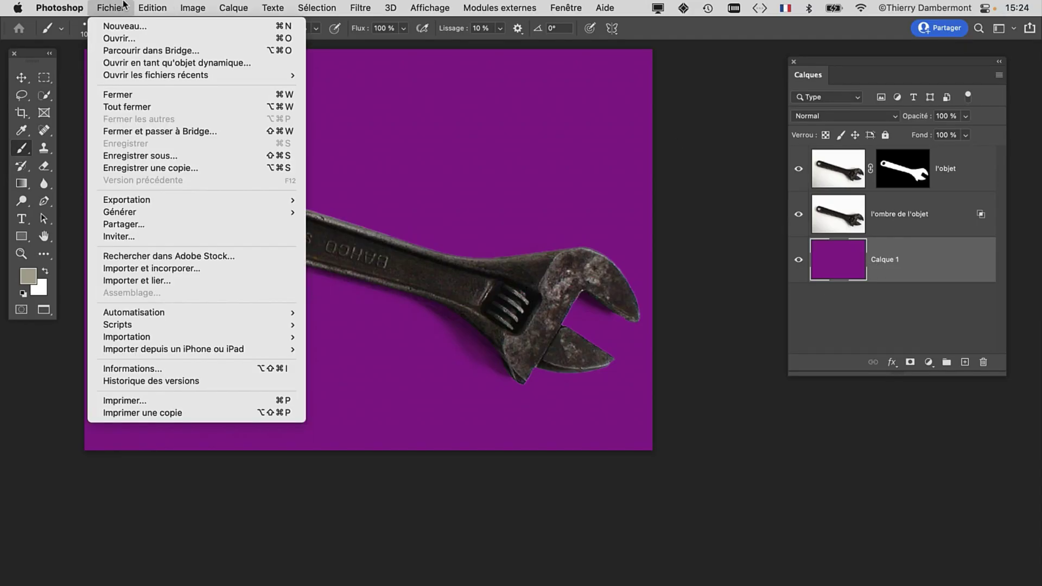
pyautogui.click(139, 272)
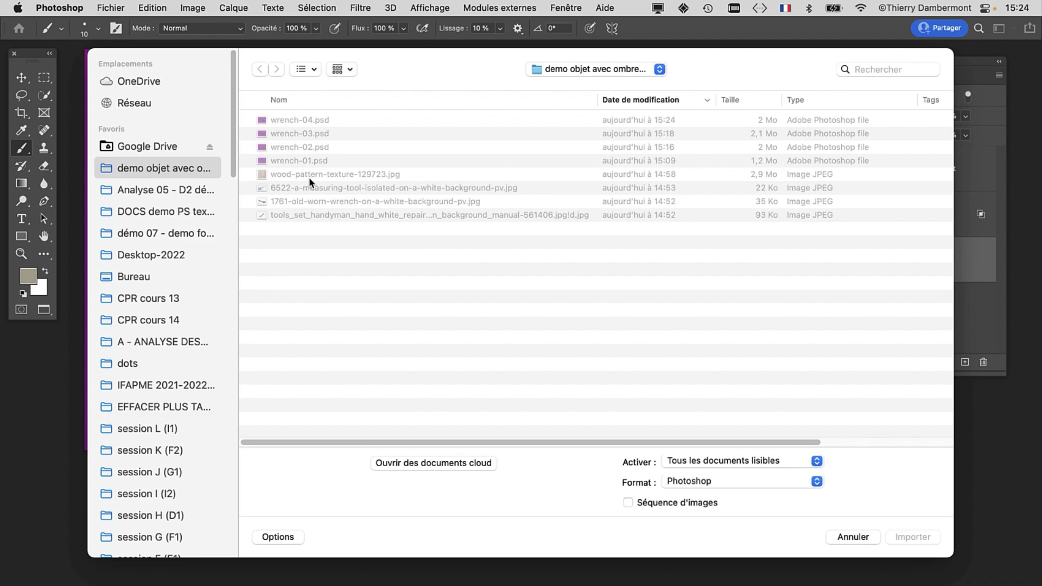
pyautogui.click(310, 177)
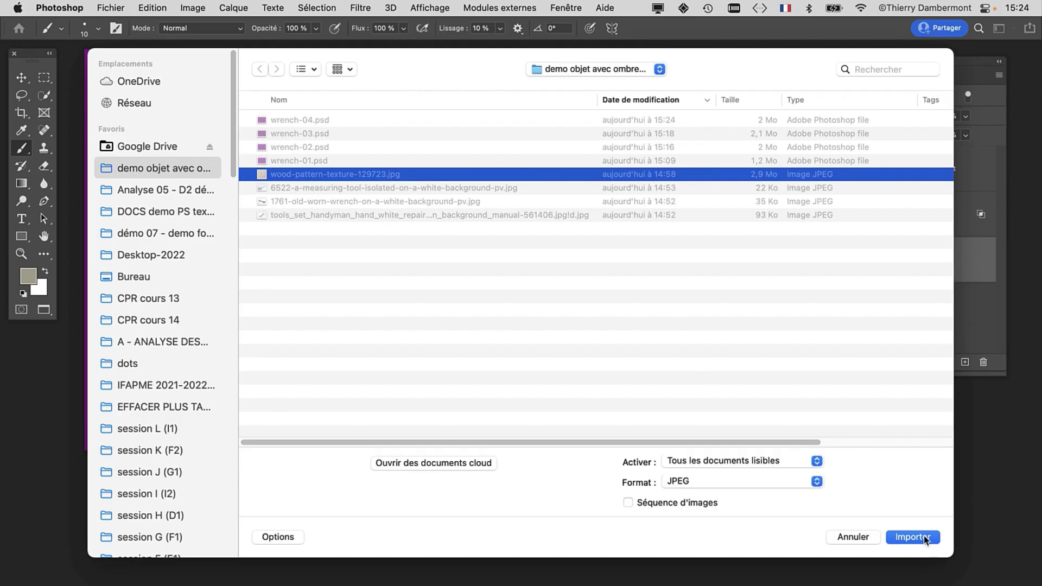
pyautogui.click(925, 537)
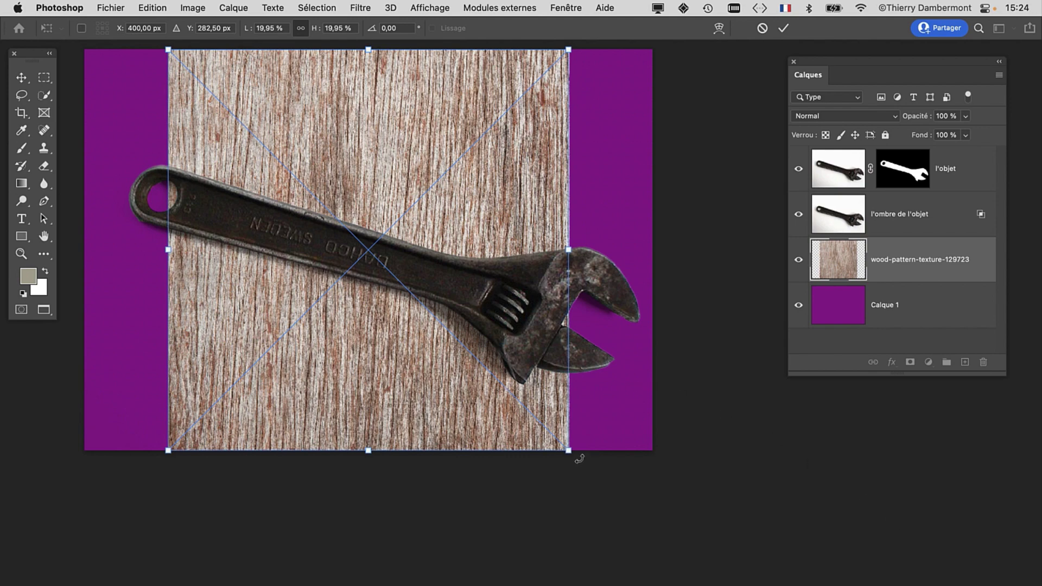
pyautogui.press('super+minus')
pyautogui.moveTo(561, 432); pyautogui.dragTo(668, 482)
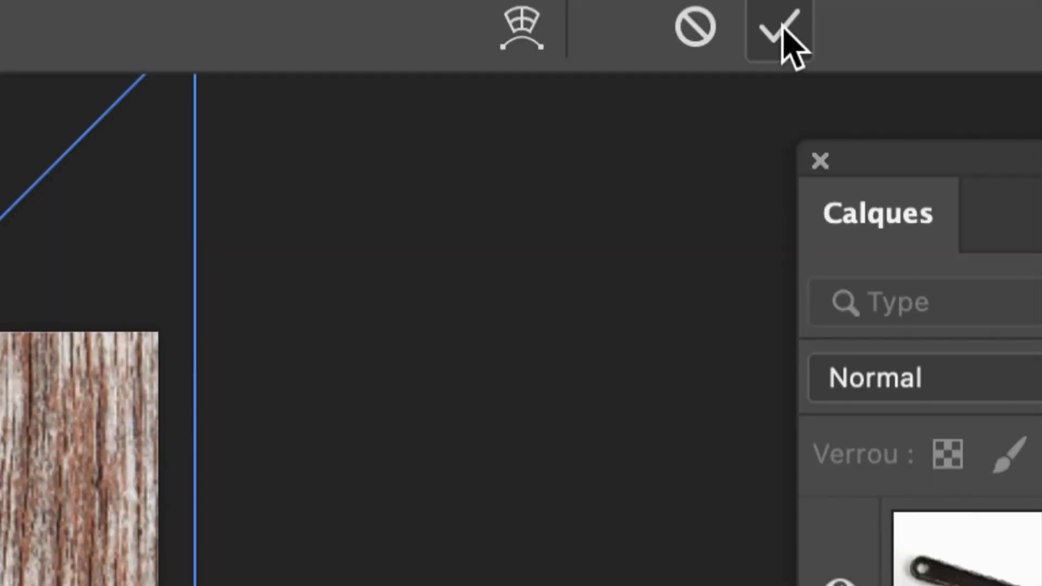
pyautogui.click(783, 29)
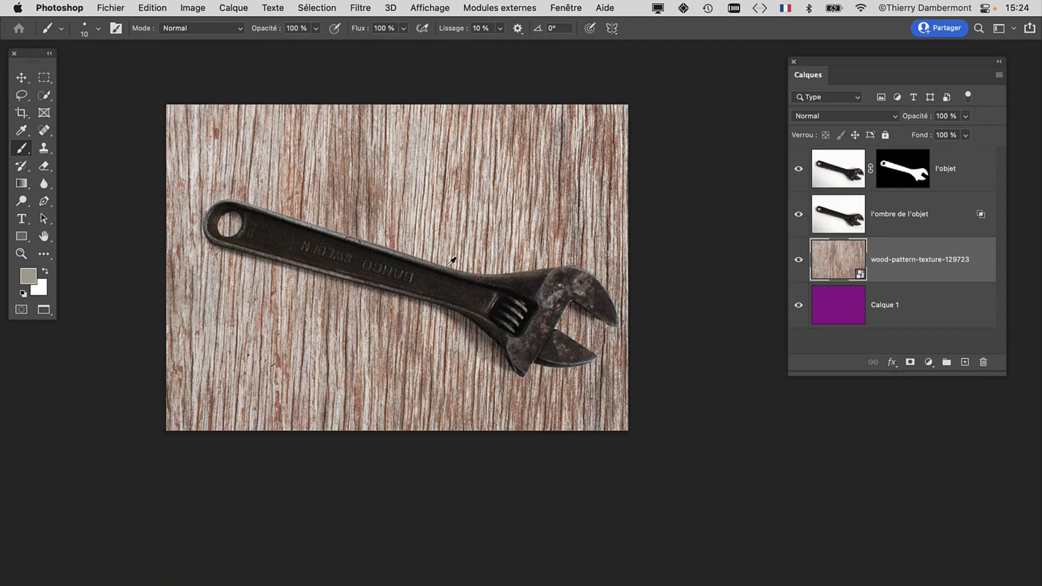
# Step: Scroll the Layers panel up and select the l'ombre de l'objet shadow layer
pyautogui.scroll(1, 451, 263)
pyautogui.scroll(1, 451, 262)
pyautogui.scroll(1, 462, 306)
pyautogui.scroll(1, 463, 306)
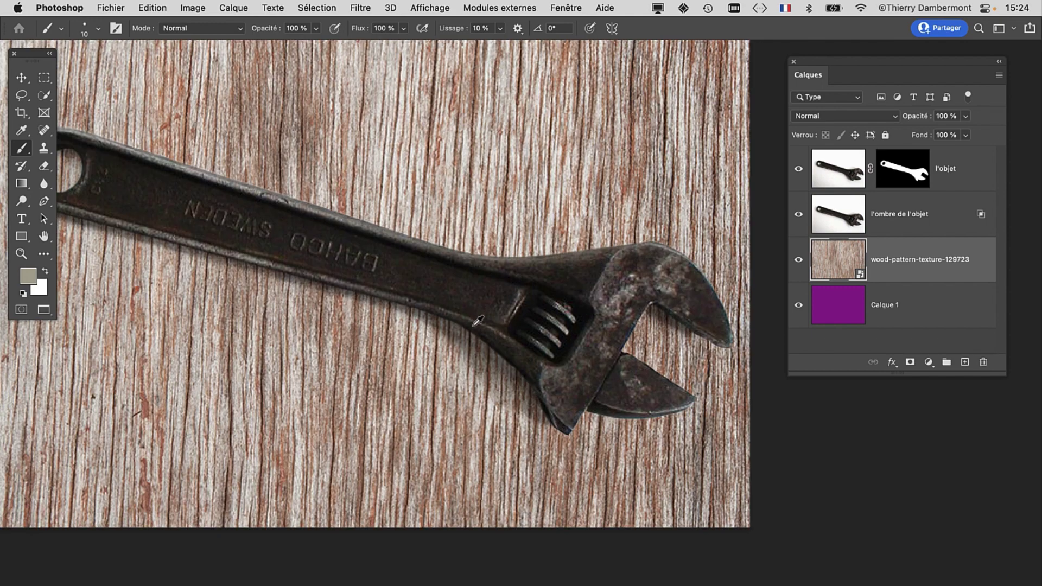
pyautogui.scroll(1, 465, 314)
pyautogui.scroll(1, 469, 321)
pyautogui.scroll(1, 373, 320)
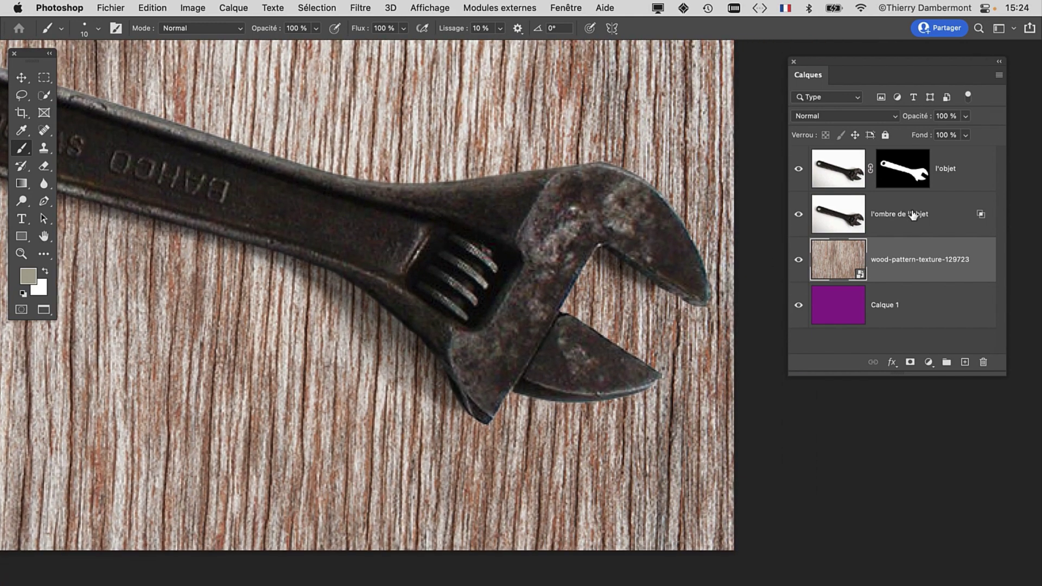
pyautogui.click(947, 217)
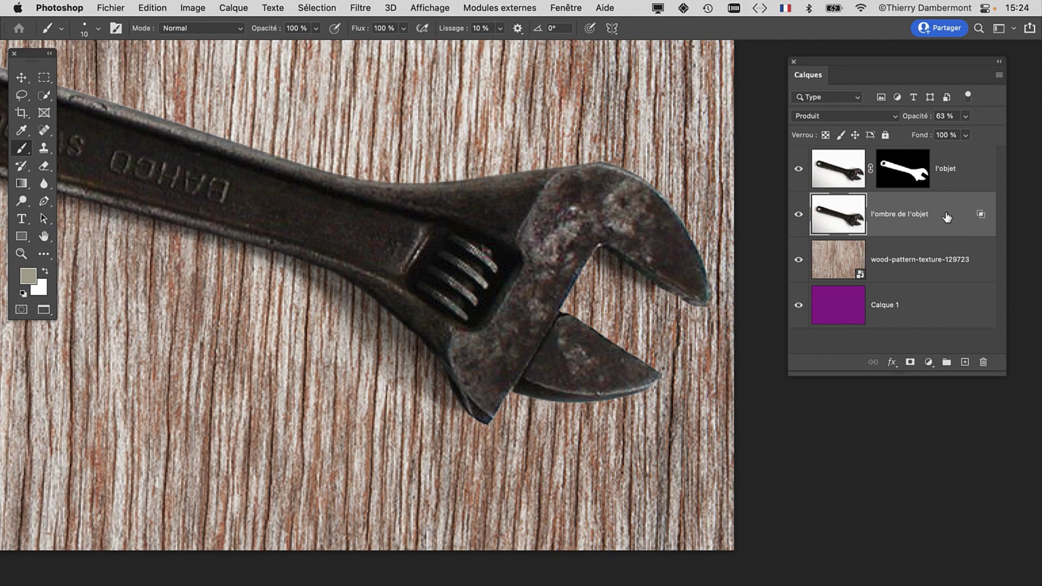
# Step: Raise the shadow layer's opacity to 84%, then zoom out to show the whole wrench
pyautogui.doubleClick(947, 217)
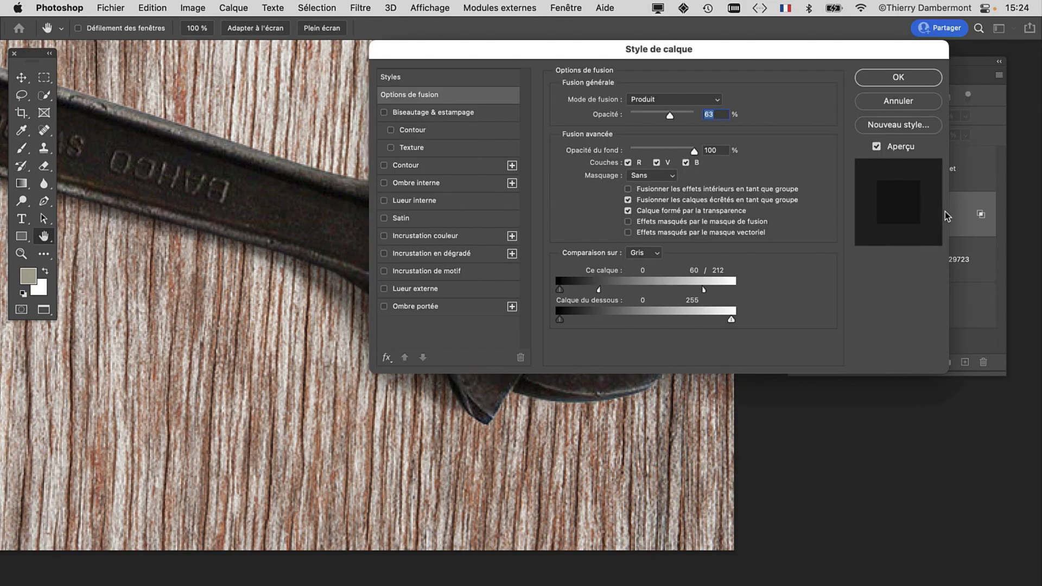
pyautogui.moveTo(658, 60); pyautogui.dragTo(865, 37)
pyautogui.moveTo(876, 93); pyautogui.dragTo(890, 94)
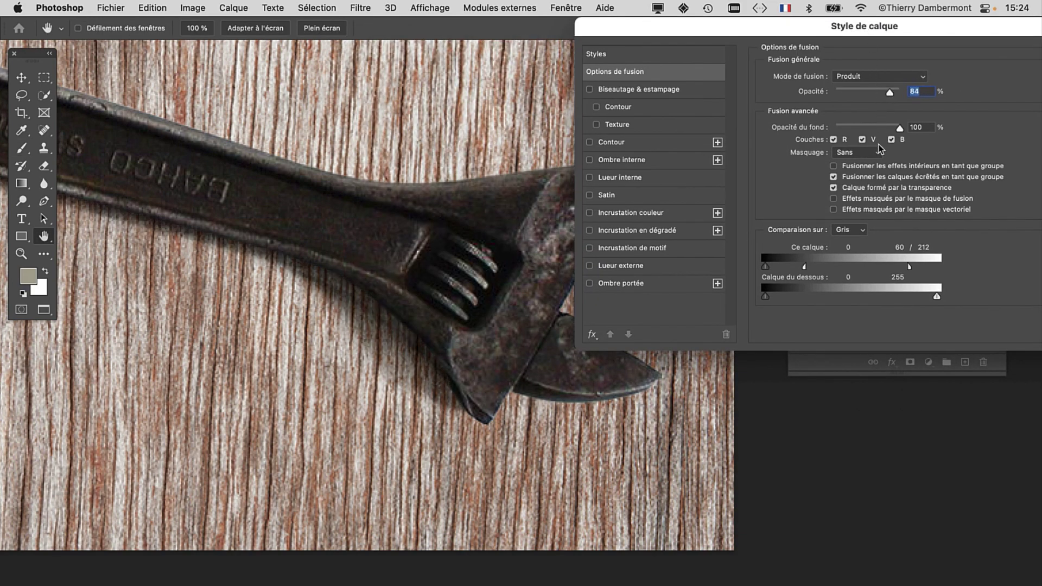
pyautogui.moveTo(952, 27); pyautogui.dragTo(792, 27)
pyautogui.click(904, 51)
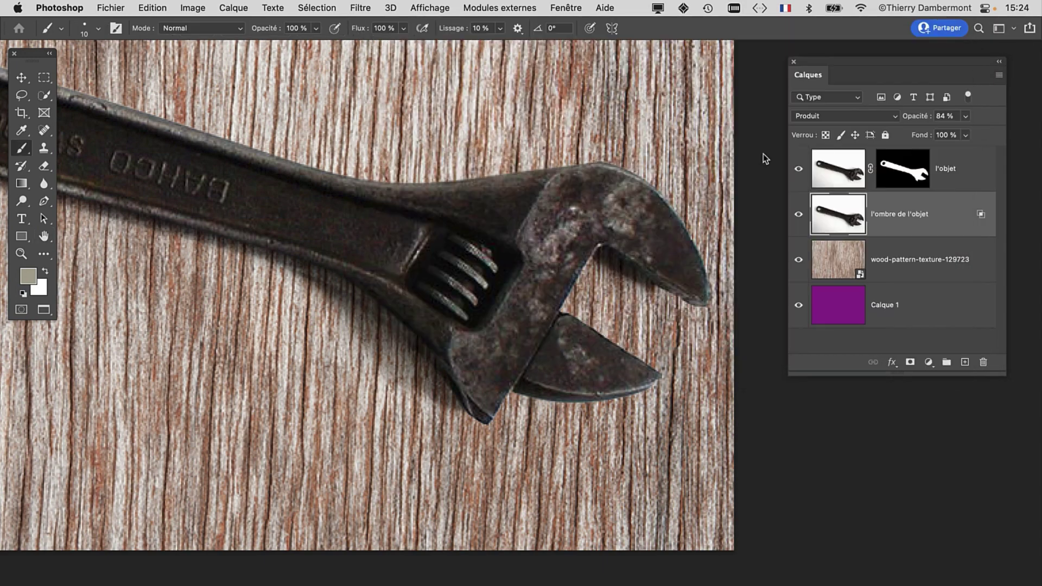
pyautogui.press('super+minus')
pyautogui.press('super+minus')
pyautogui.press('super+minus')
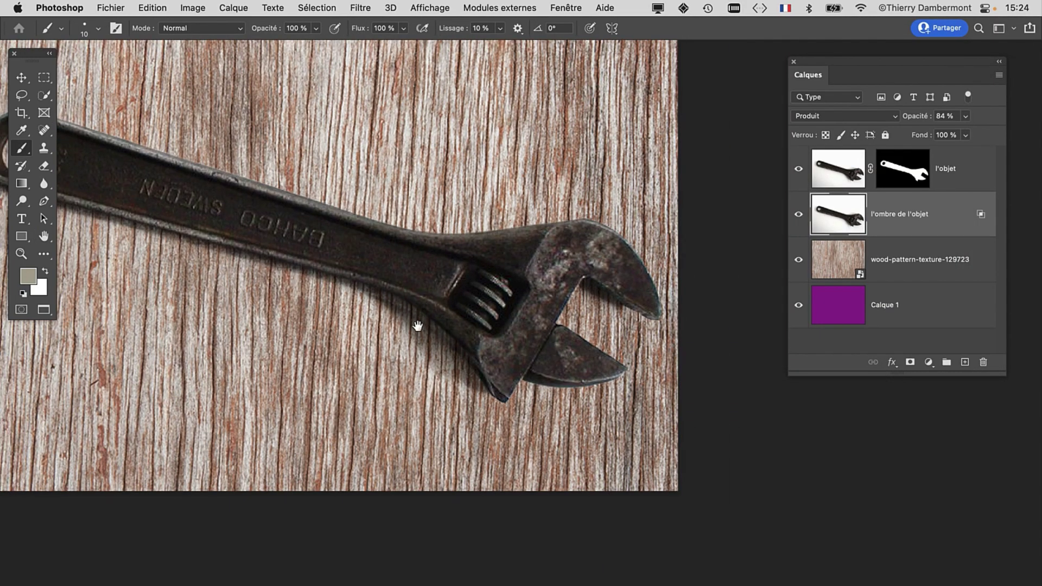
pyautogui.moveTo(418, 326); pyautogui.dragTo(535, 299)
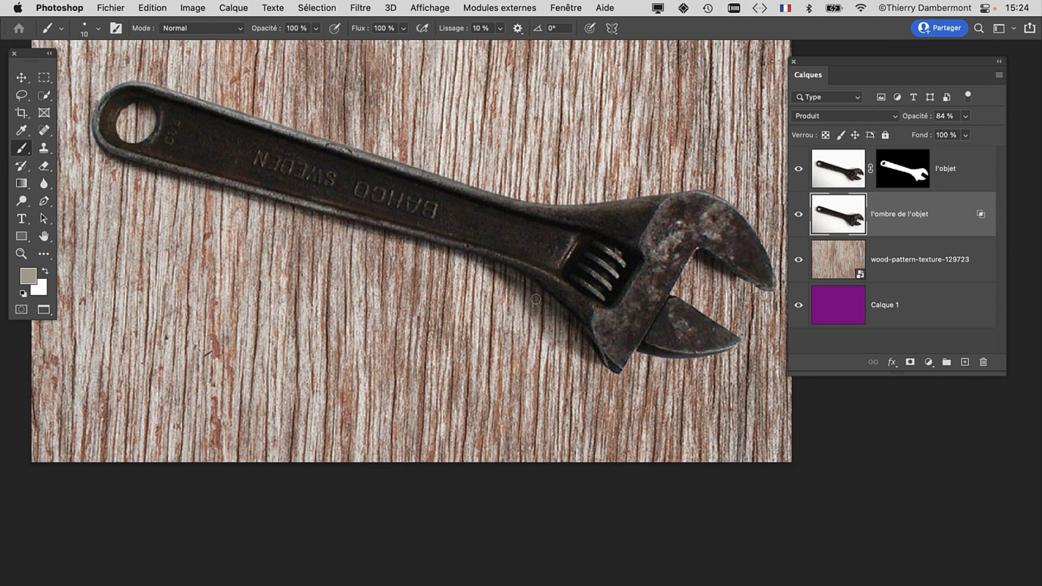
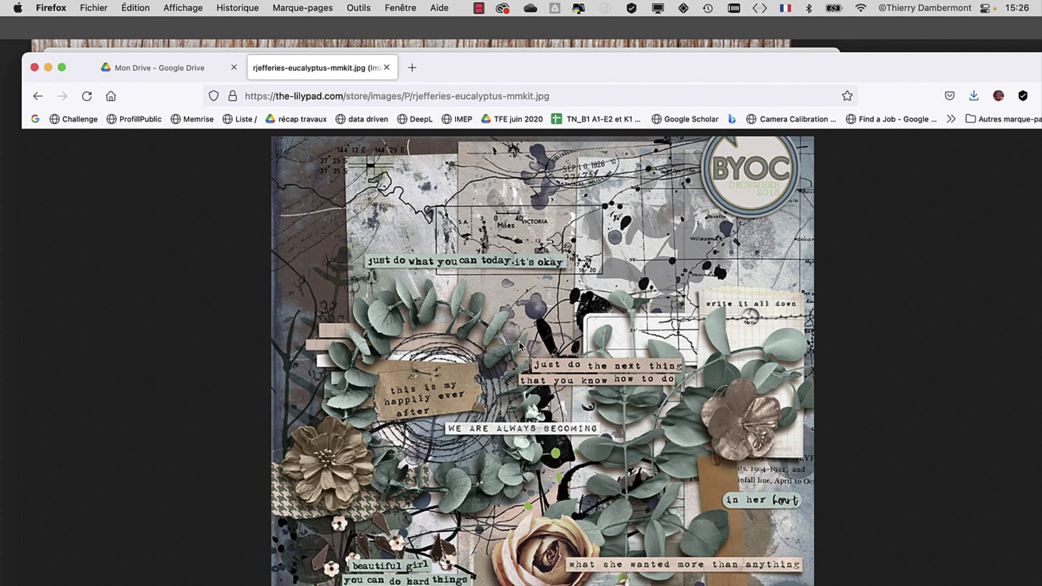
# Step: Minimize Firefox and the Finder window to bring the Photoshop wrench composite forward
pyautogui.click(48, 67)
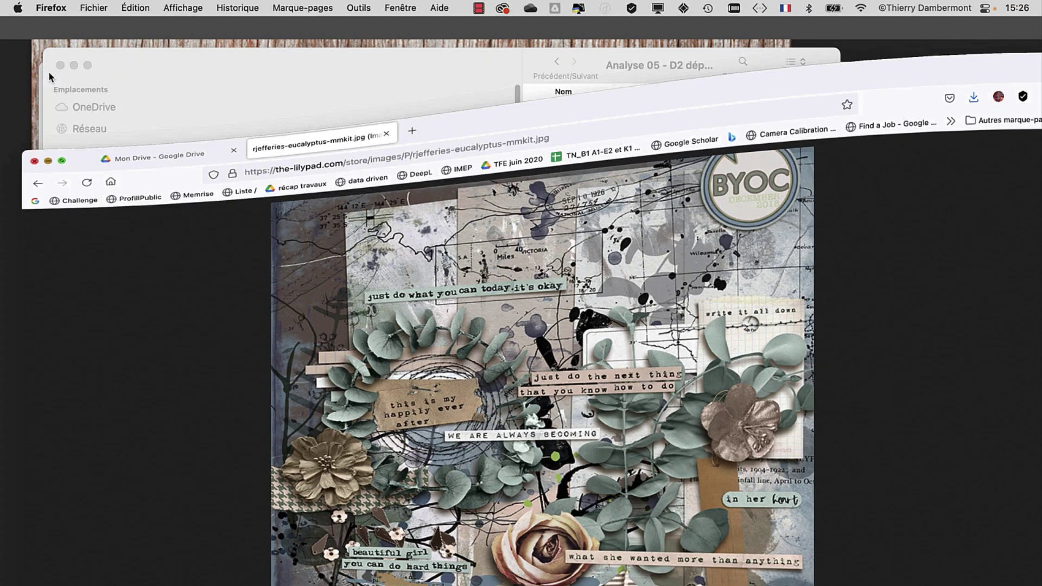
pyautogui.click(74, 65)
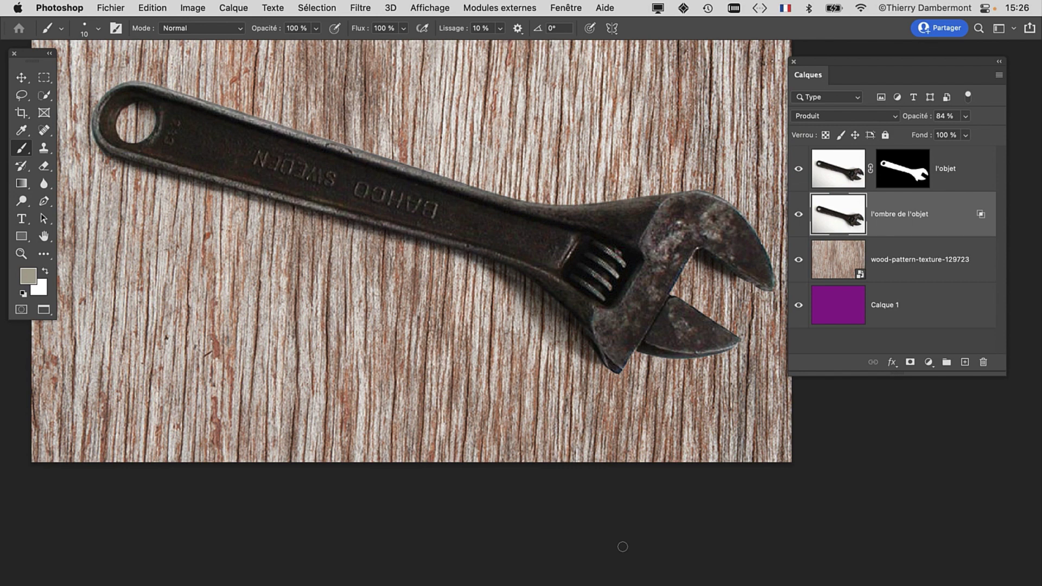
# Step: Select the Move tool and cancel an accidental quit, keeping the wrench document open
pyautogui.scroll(-1, 541, 291)
pyautogui.scroll(-1, 541, 290)
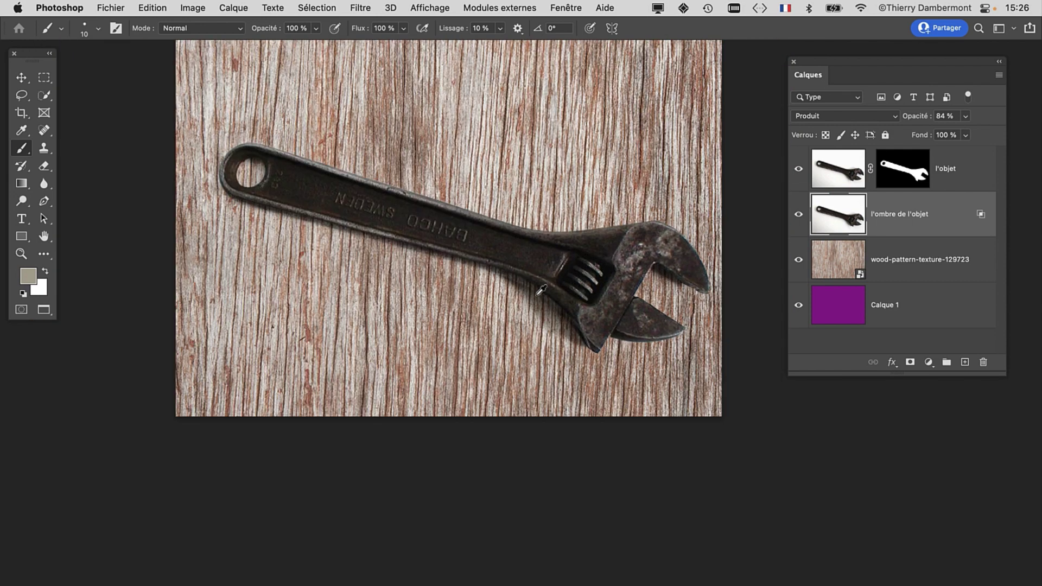
pyautogui.click(22, 78)
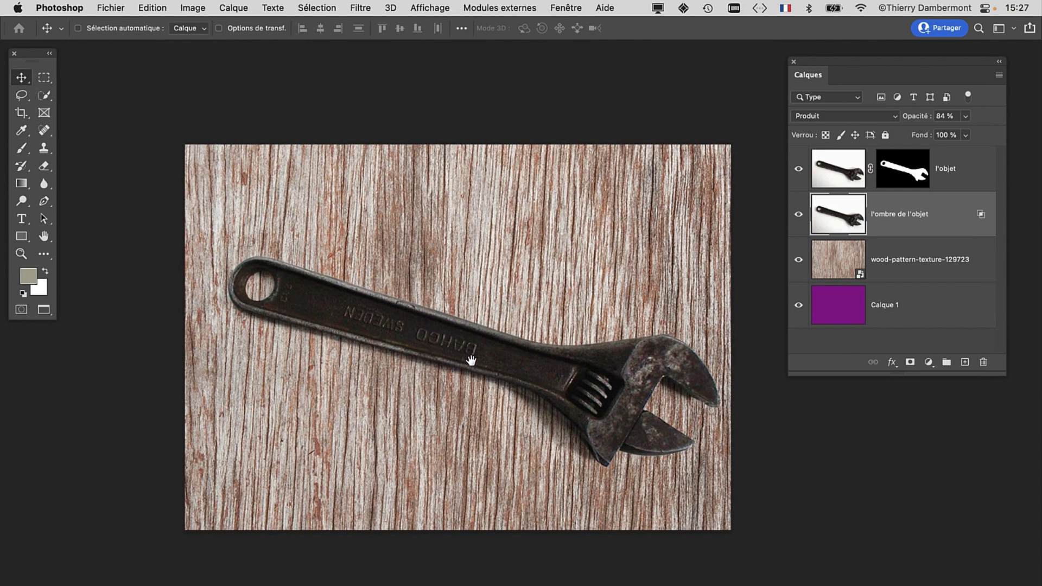
pyautogui.scroll(2, 589, 400)
pyautogui.scroll(1, 594, 381)
pyautogui.scroll(1, 482, 279)
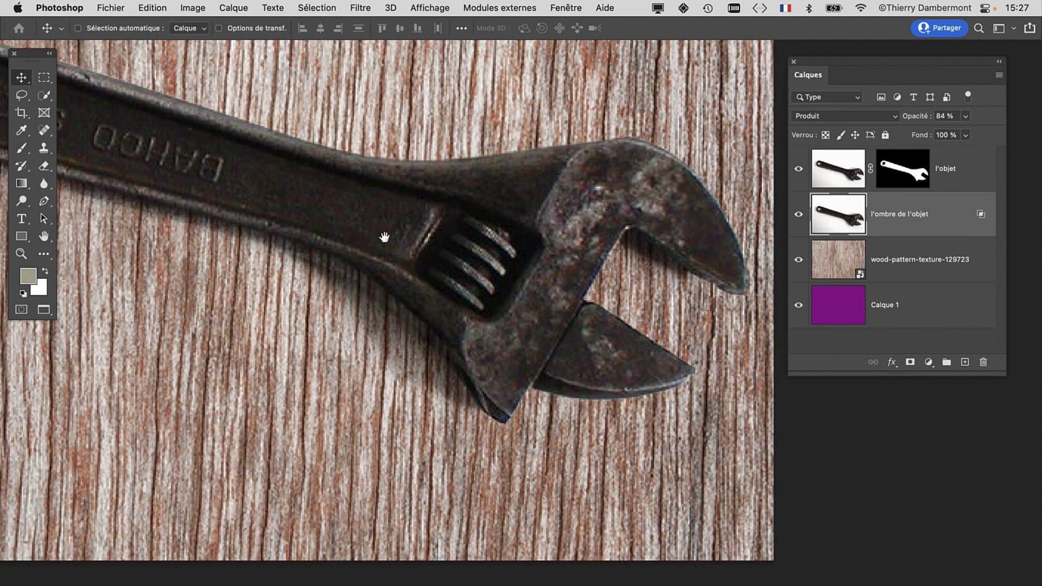
pyautogui.scroll(-2, 585, 329)
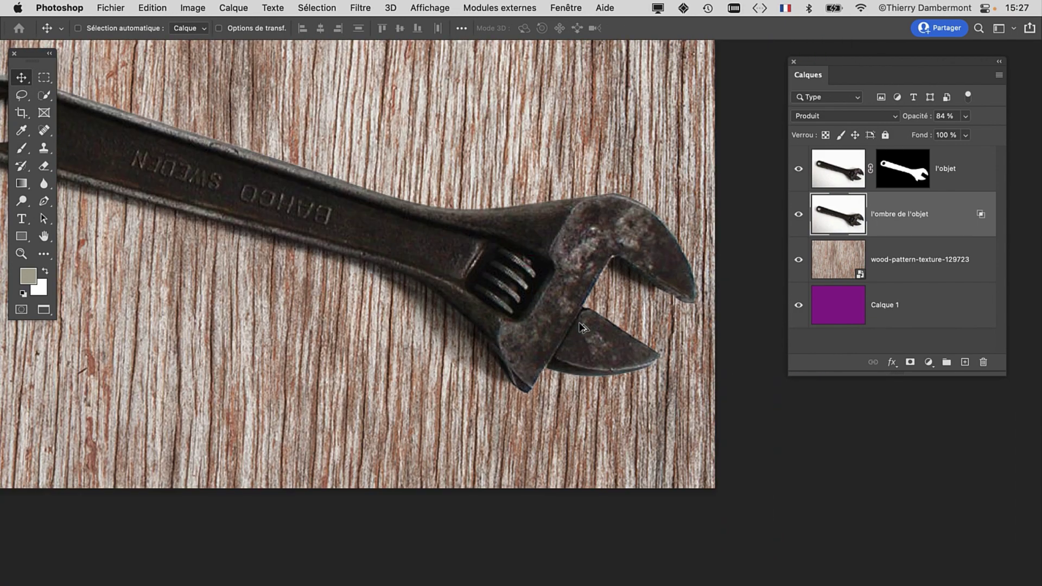
pyautogui.scroll(-2, 537, 313)
pyautogui.click(111, 8)
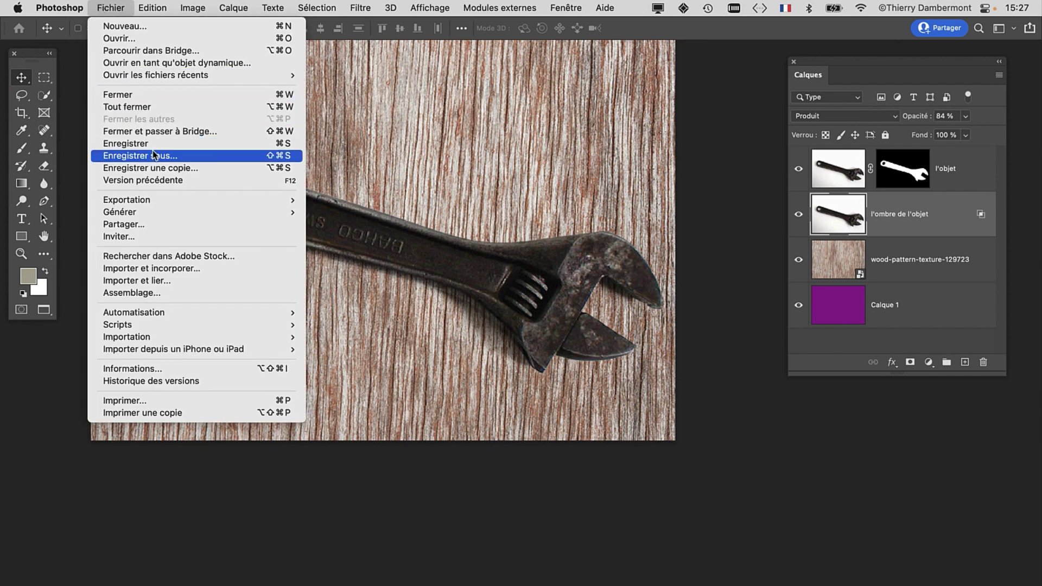
pyautogui.press('super+q')
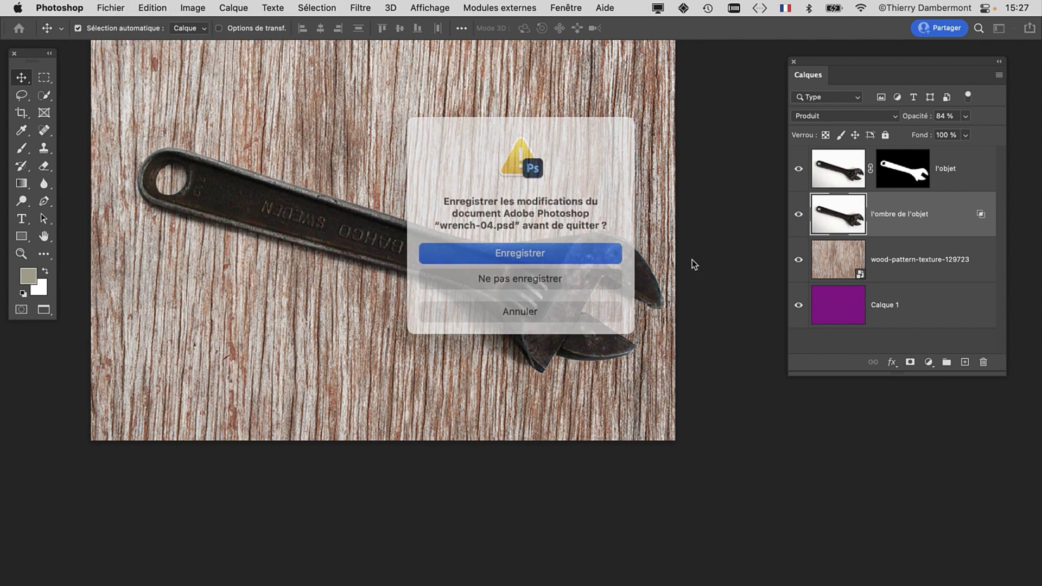
pyautogui.click(556, 305)
# Step: Save the wrench composite as wrench-05.psd, accepting the format options
pyautogui.click(111, 8)
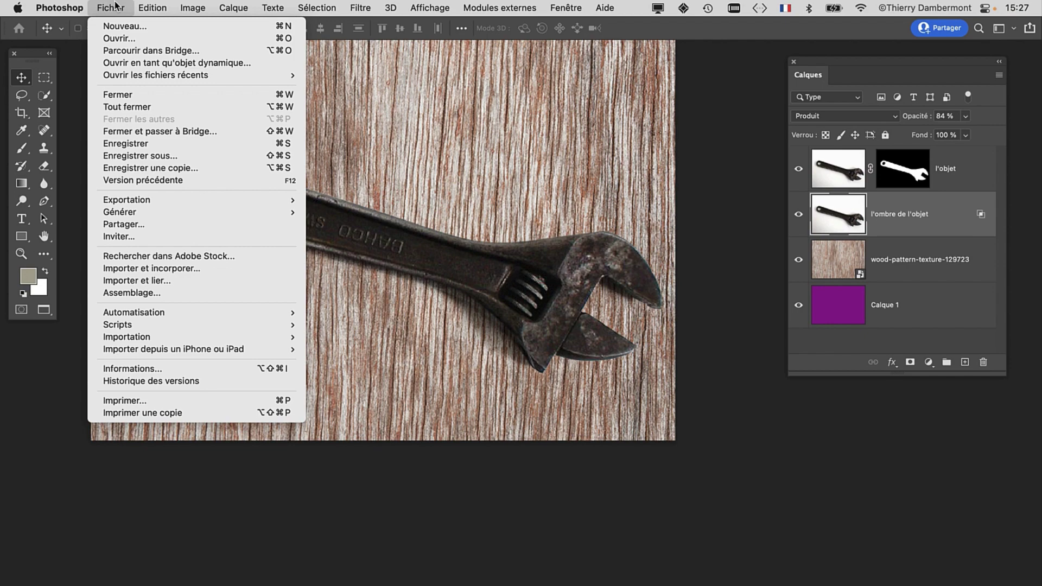
pyautogui.click(163, 156)
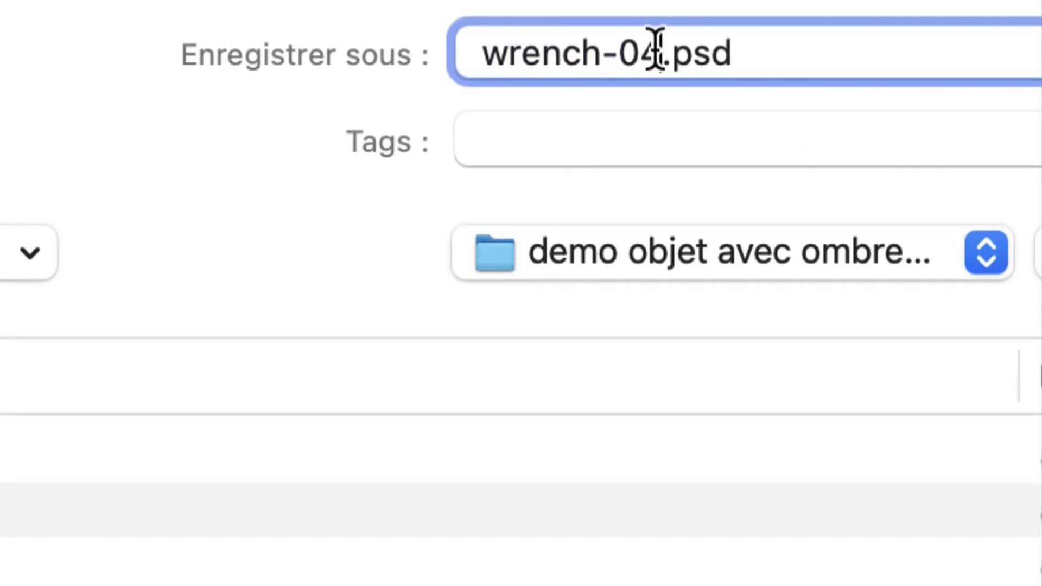
pyautogui.moveTo(655, 50); pyautogui.dragTo(638, 54)
pyautogui.write('5')
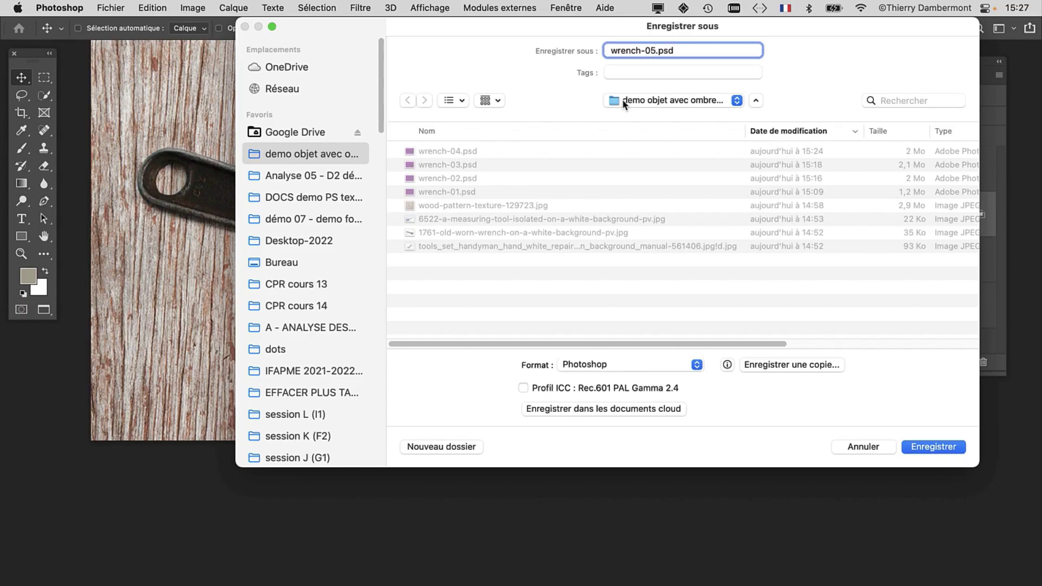
pyautogui.click(933, 447)
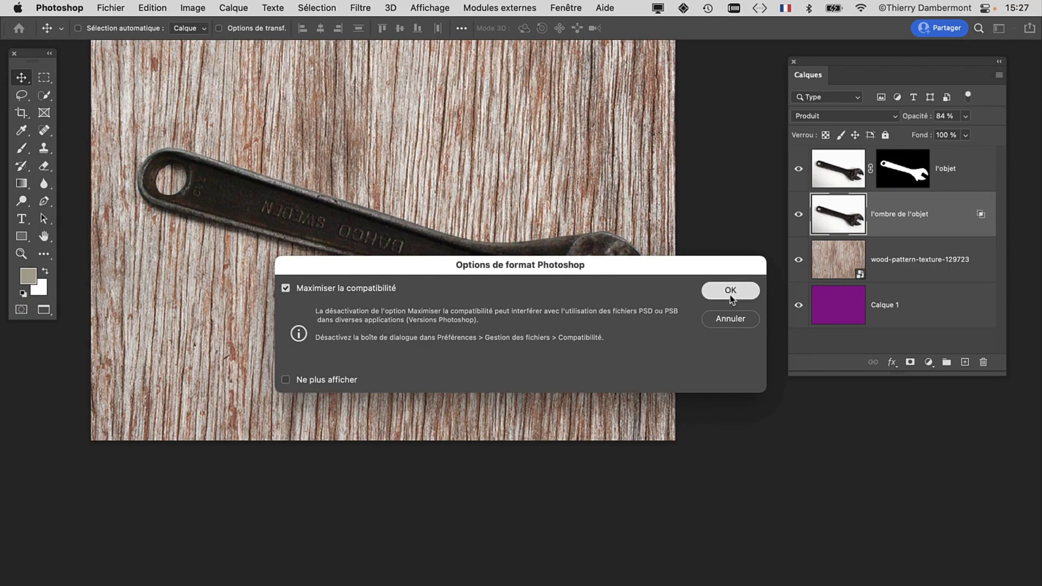
pyautogui.click(733, 293)
# Step: Open the tools_set crossed-wrenches photo from the project folder
pyautogui.press('super+Tab')
pyautogui.click(619, 334)
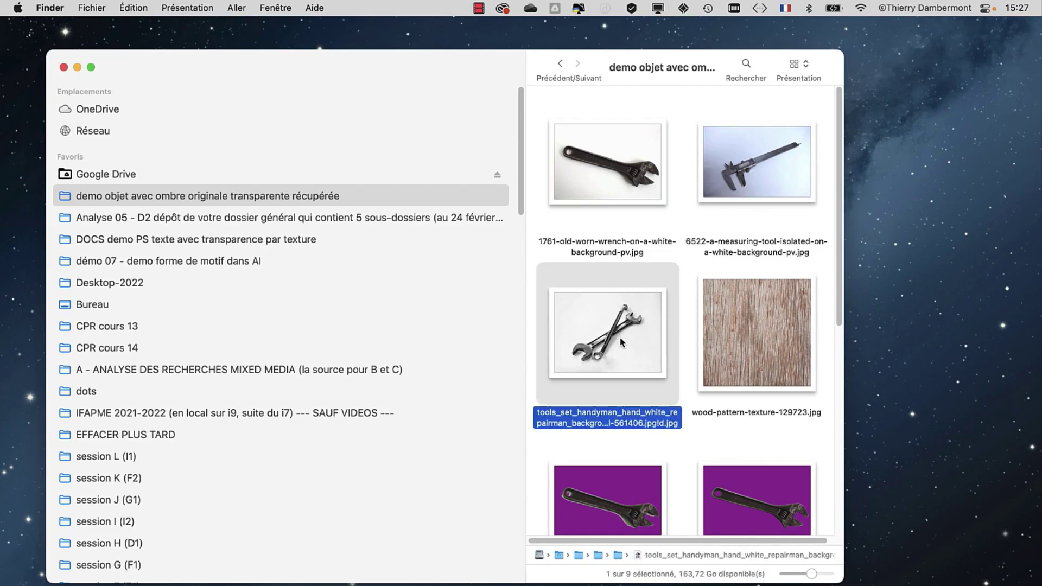
pyautogui.press('super+o')
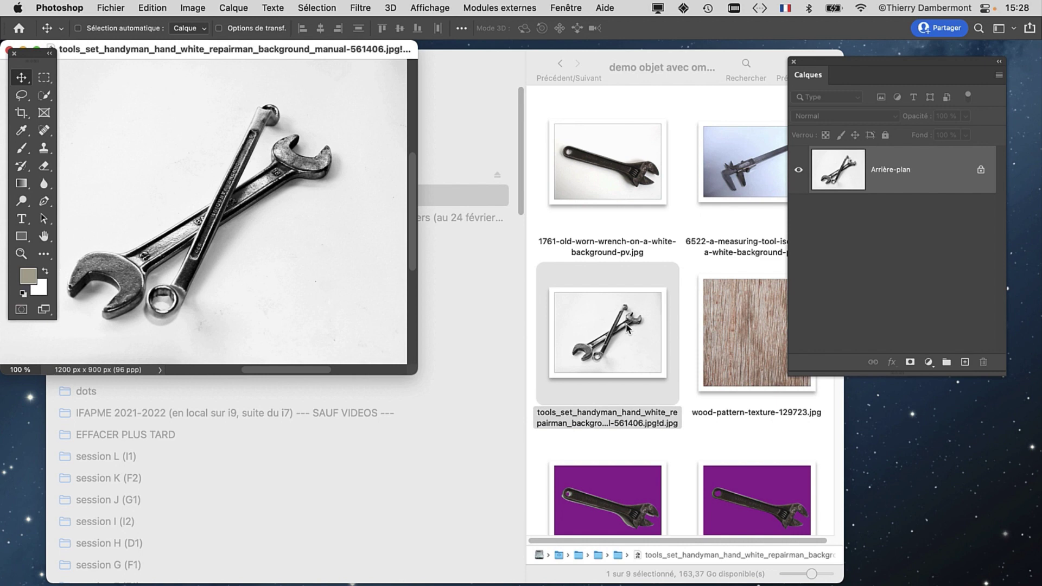
# Step: Switch to full-screen view and zoom and pan around the crossed-wrenches photo
pyautogui.press('f')
pyautogui.scroll(3, 565, 347)
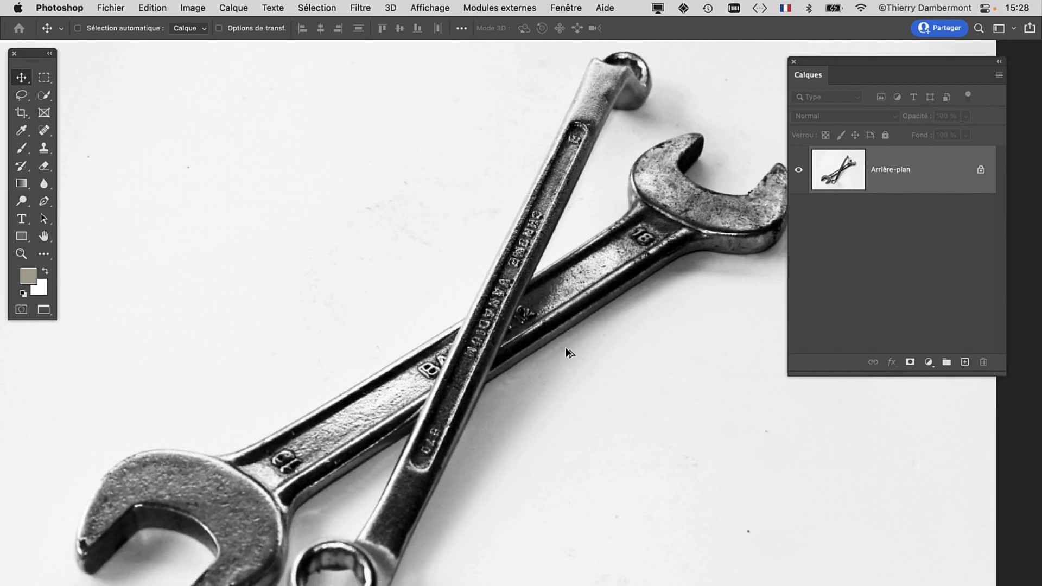
pyautogui.moveTo(565, 349); pyautogui.dragTo(380, 309)
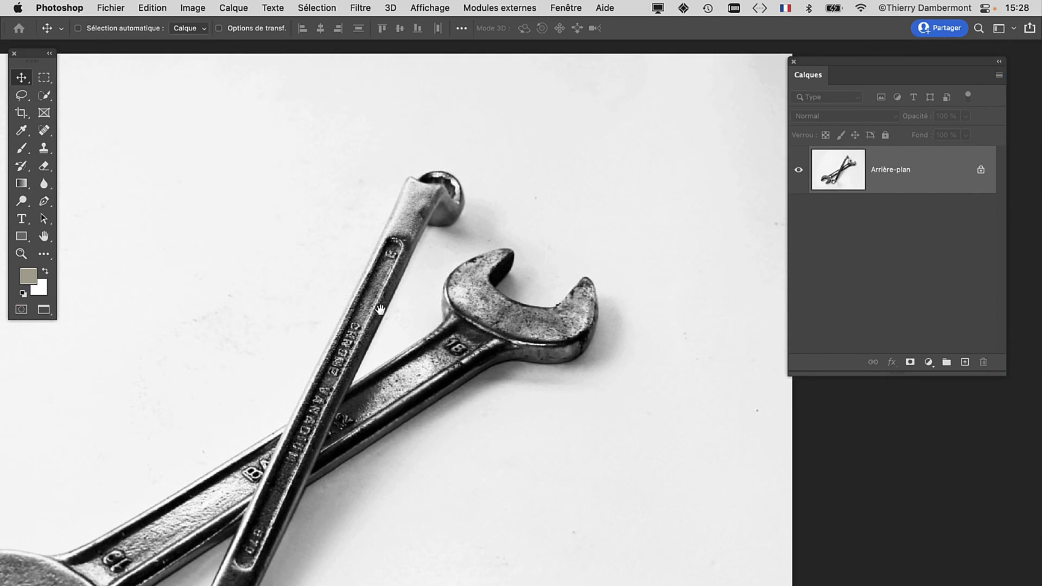
pyautogui.scroll(-2, 459, 323)
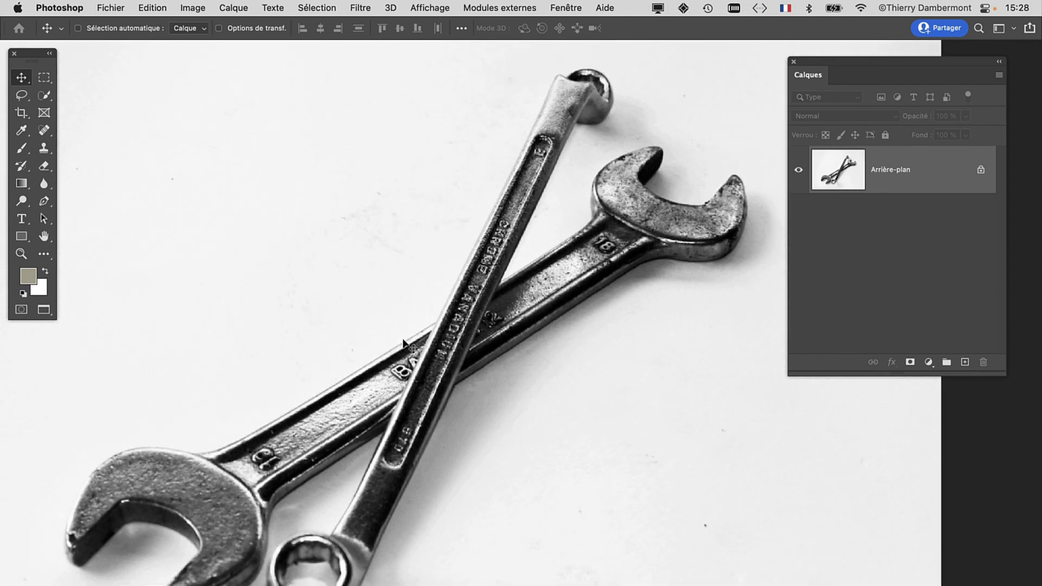
pyautogui.scroll(-1, 406, 342)
pyautogui.scroll(-1, 406, 342)
pyautogui.scroll(-2, 407, 342)
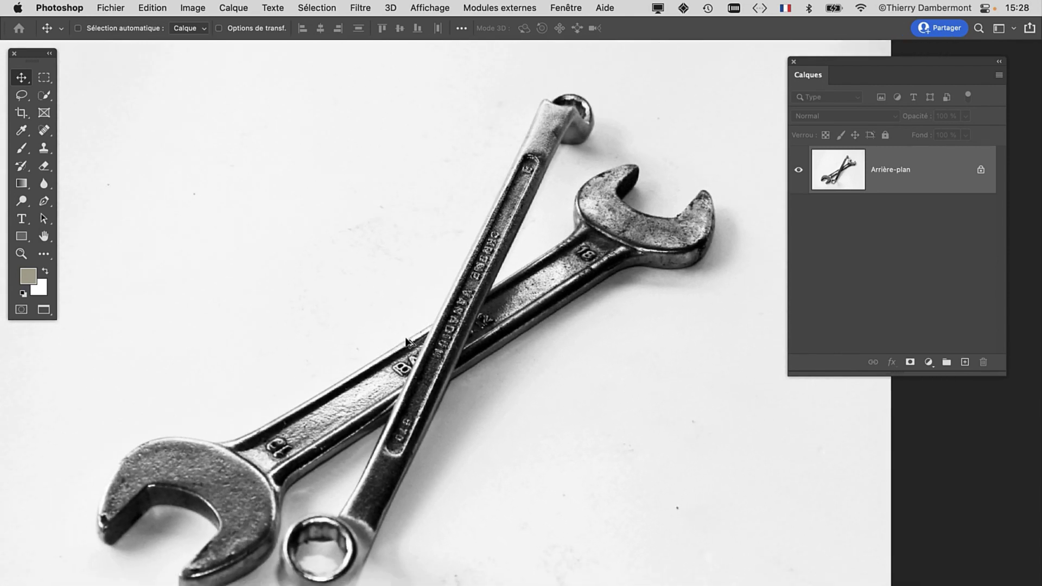
pyautogui.scroll(-3, 282, 141)
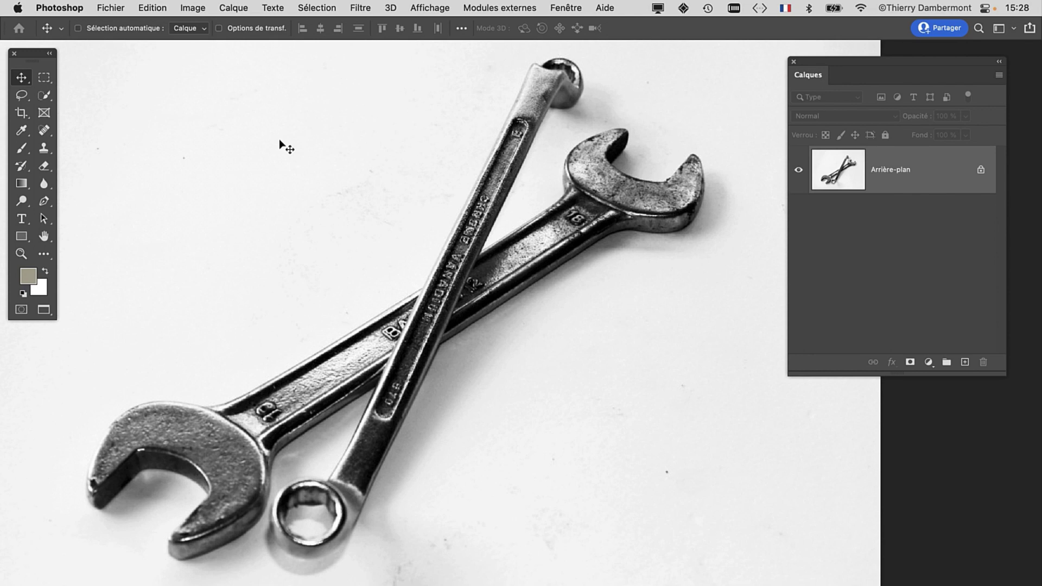
# Step: Auto-select the two wrenches and mask away the white background
pyautogui.click(313, 7)
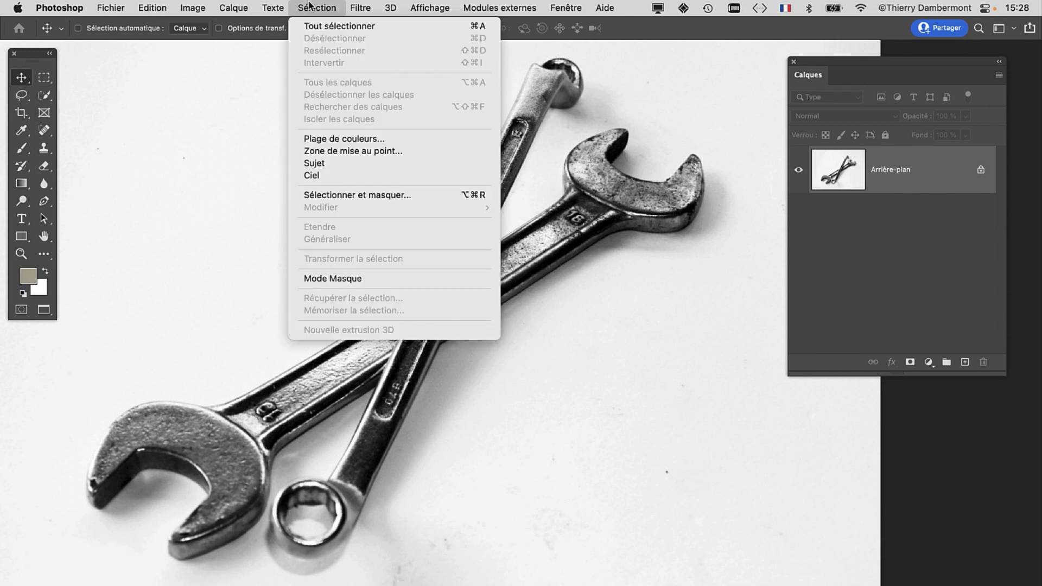
pyautogui.click(342, 163)
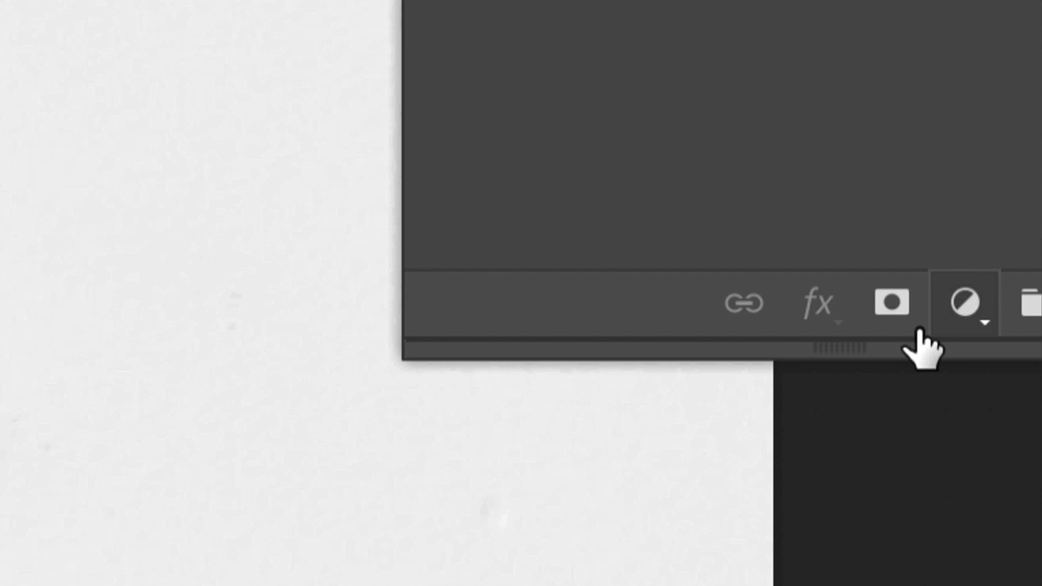
pyautogui.click(909, 320)
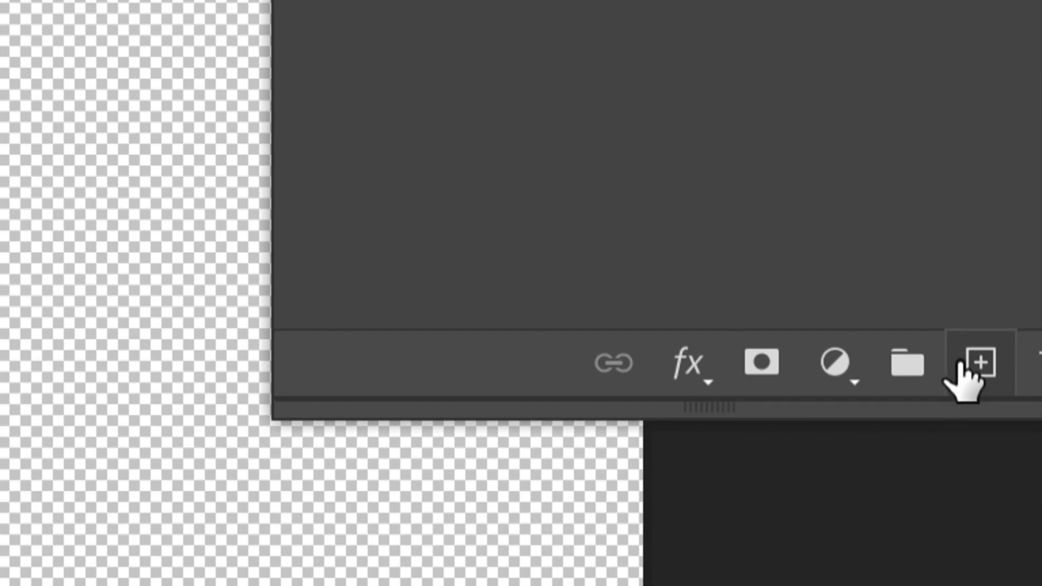
# Step: Add a new layer and fill it with solid purple behind the wrenches
pyautogui.click(961, 363)
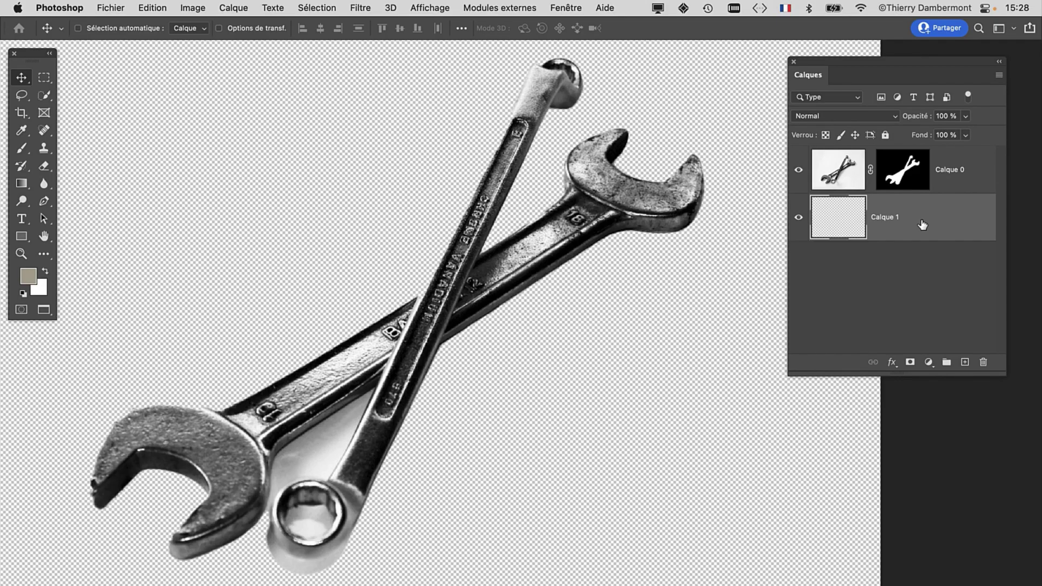
pyautogui.hotkey('shift', 'F5')
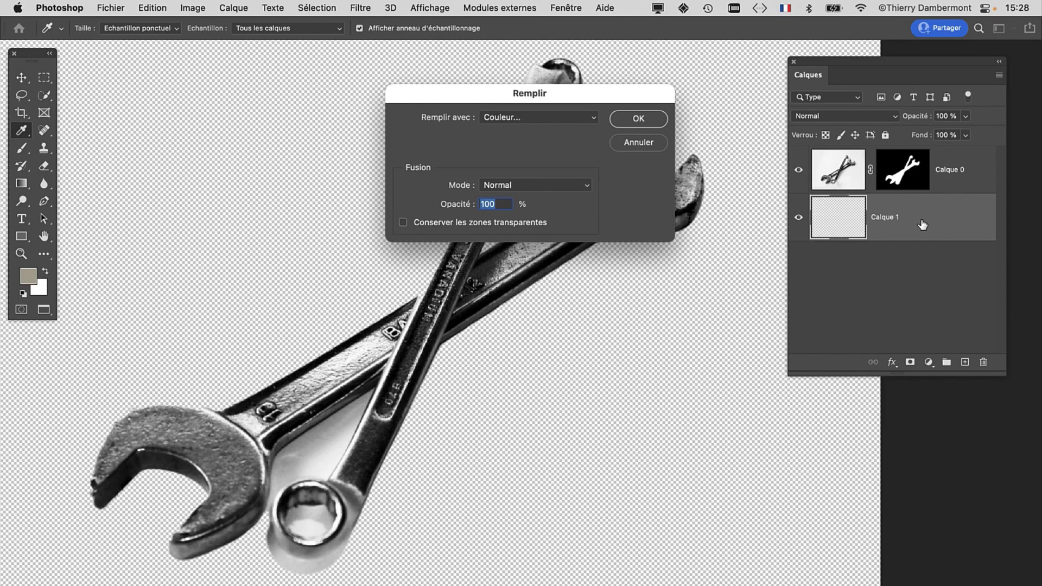
pyautogui.click(632, 117)
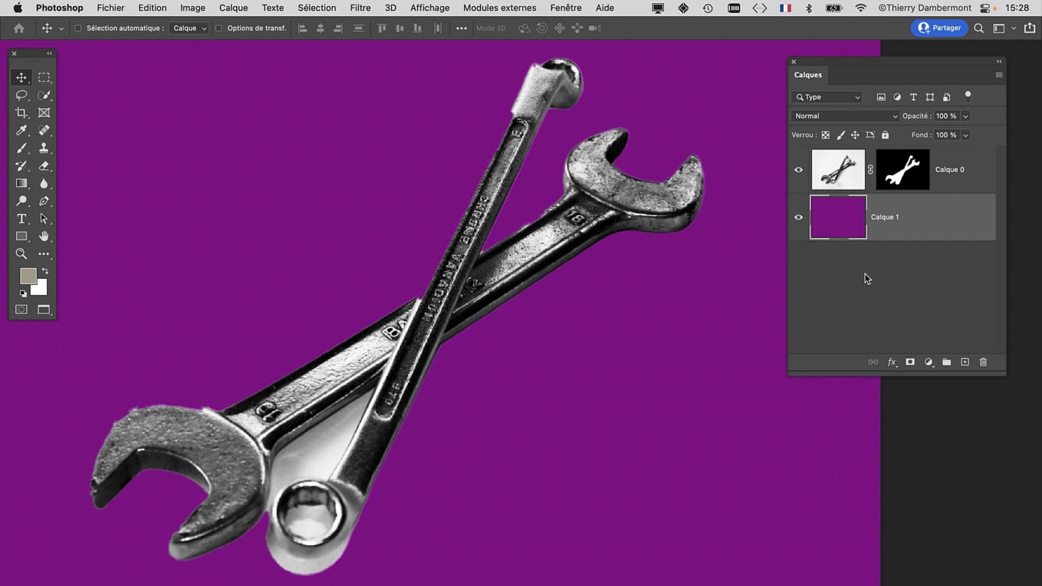
# Step: Brush on Calque 0's mask to remove the fringe at the wrench tip
pyautogui.scroll(5, 274, 466)
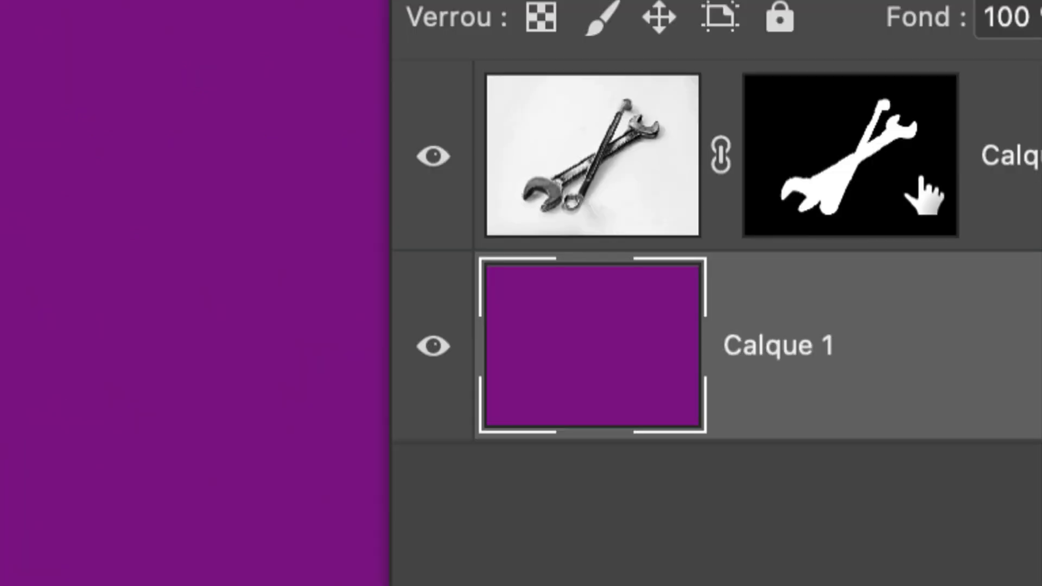
pyautogui.click(923, 178)
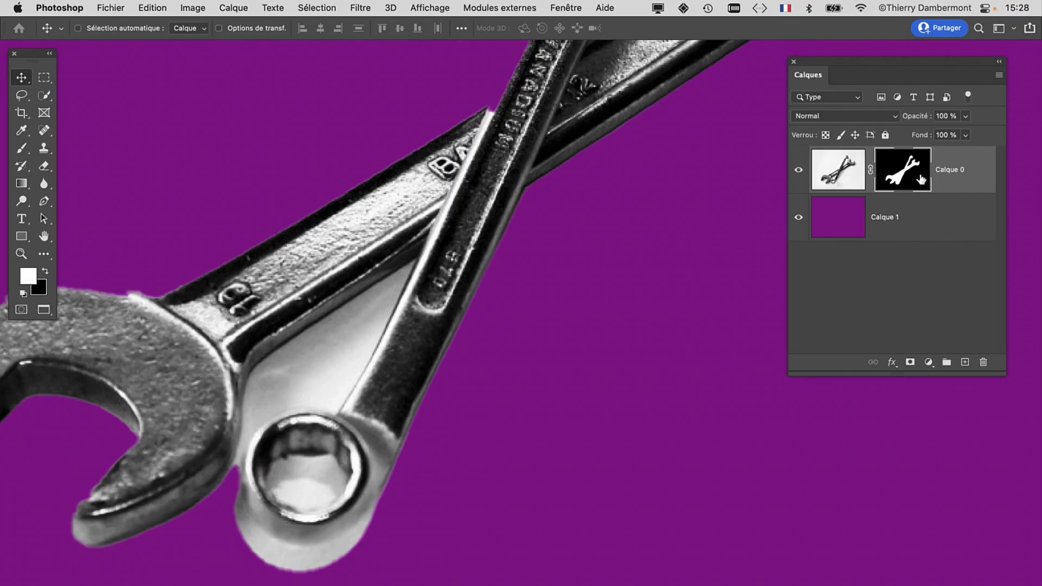
pyautogui.moveTo(525, 272)
pyautogui.mouseDown()
pyautogui.moveTo(428, 496)
pyautogui.moveTo(465, 431)
pyautogui.mouseUp()
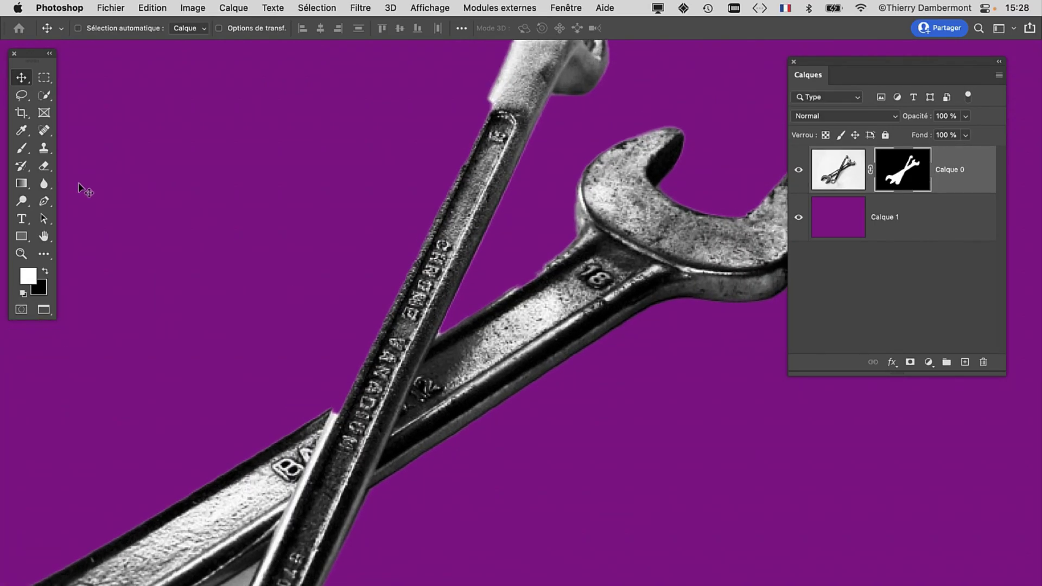
pyautogui.press('b')
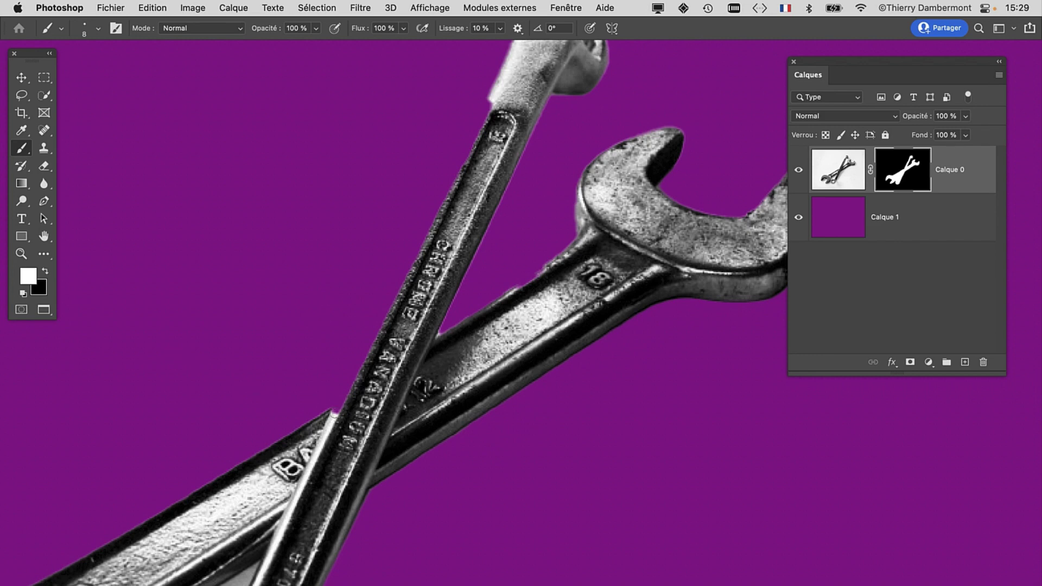
pyautogui.click(336, 417)
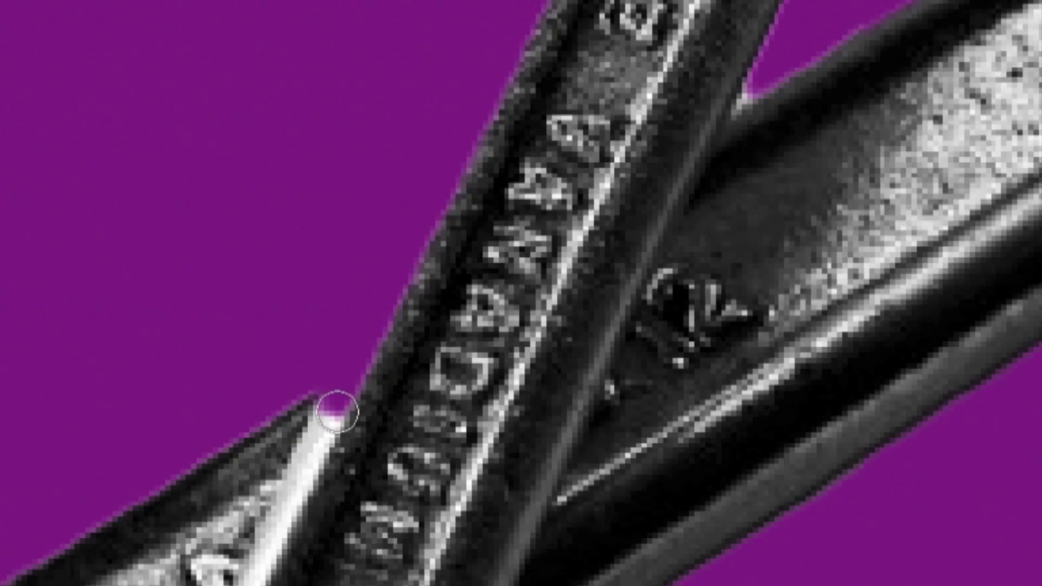
pyautogui.moveTo(336, 411); pyautogui.dragTo(340, 411)
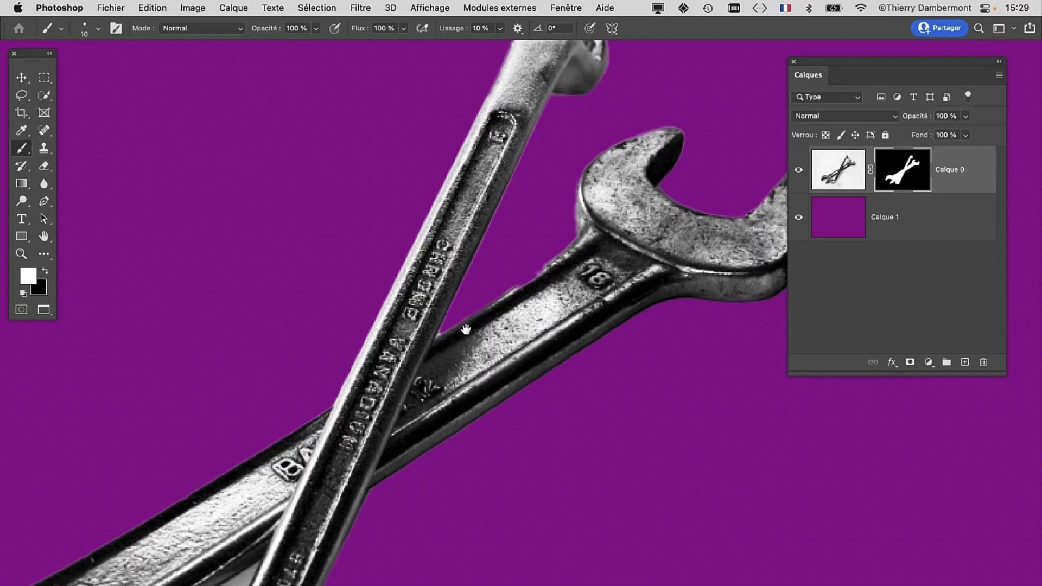
# Step: Review the crossed wrenches' mask, then quit to close the wrench document
pyautogui.scroll(-10, 465, 328)
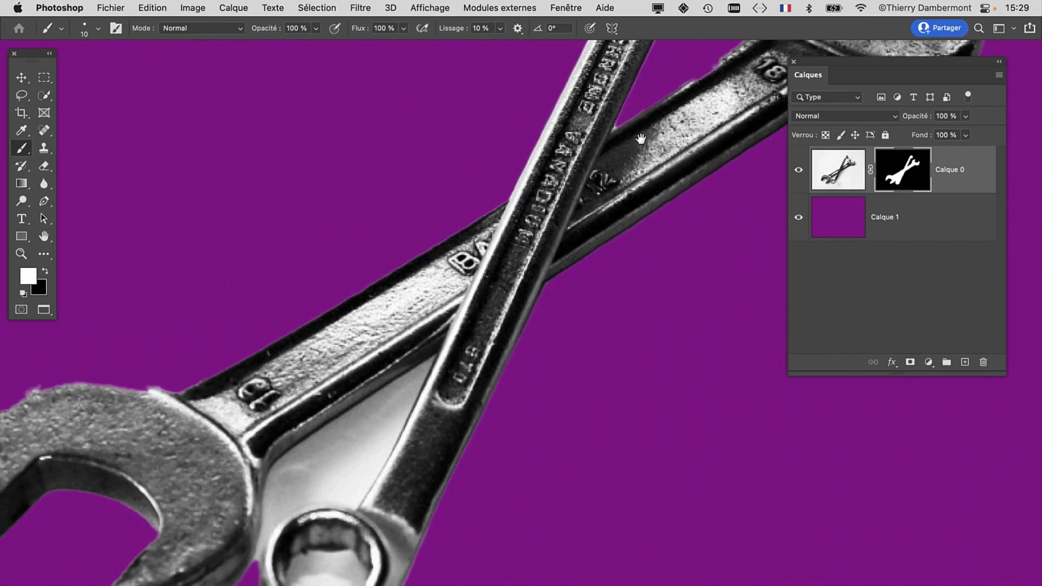
pyautogui.hscroll(-5, 425, 310)
pyautogui.hscroll(10, 425, 310)
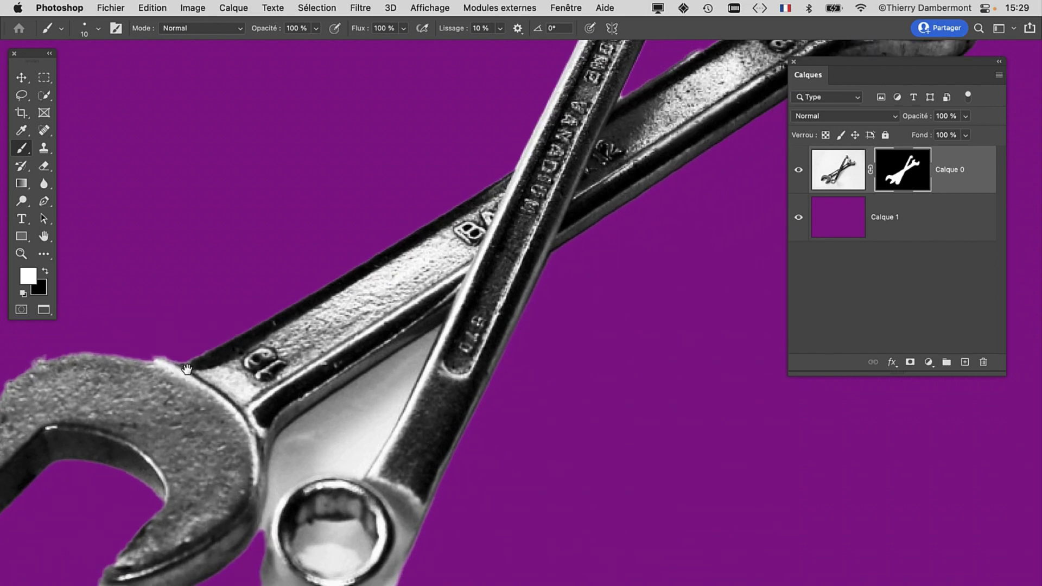
pyautogui.scroll(5, 407, 395)
pyautogui.moveTo(285, 477); pyautogui.dragTo(561, 249)
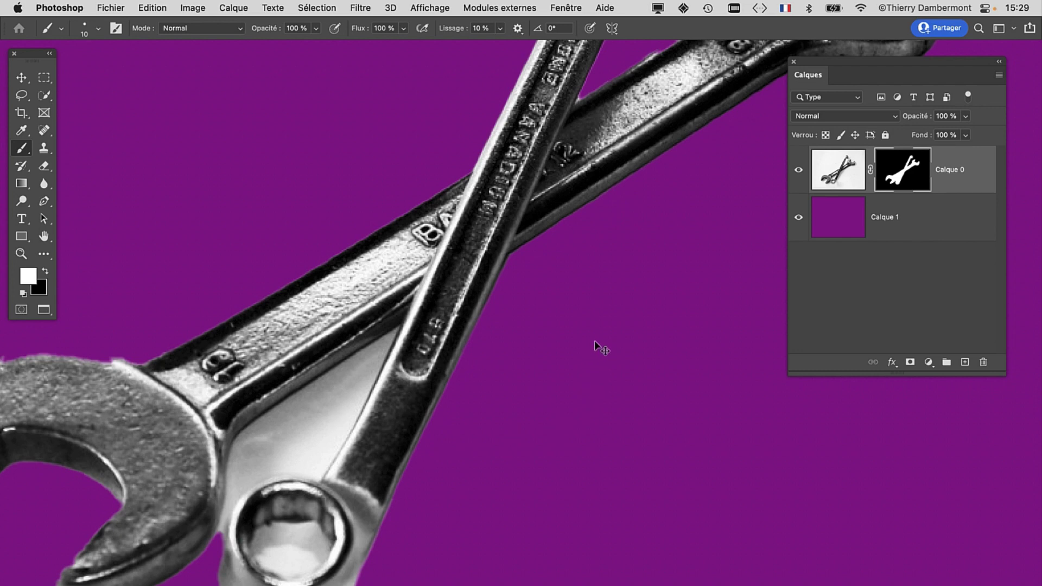
pyautogui.press('super+q')
# Step: Discard the wrench document's changes, open the caliper photo, and center it in view
pyautogui.click(494, 283)
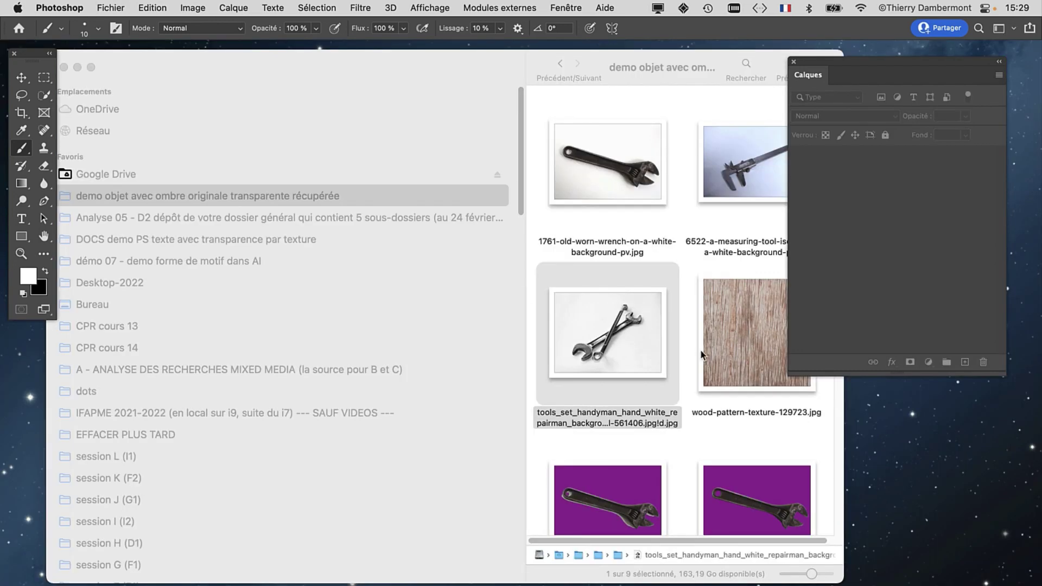
pyautogui.click(708, 415)
pyautogui.click(738, 178)
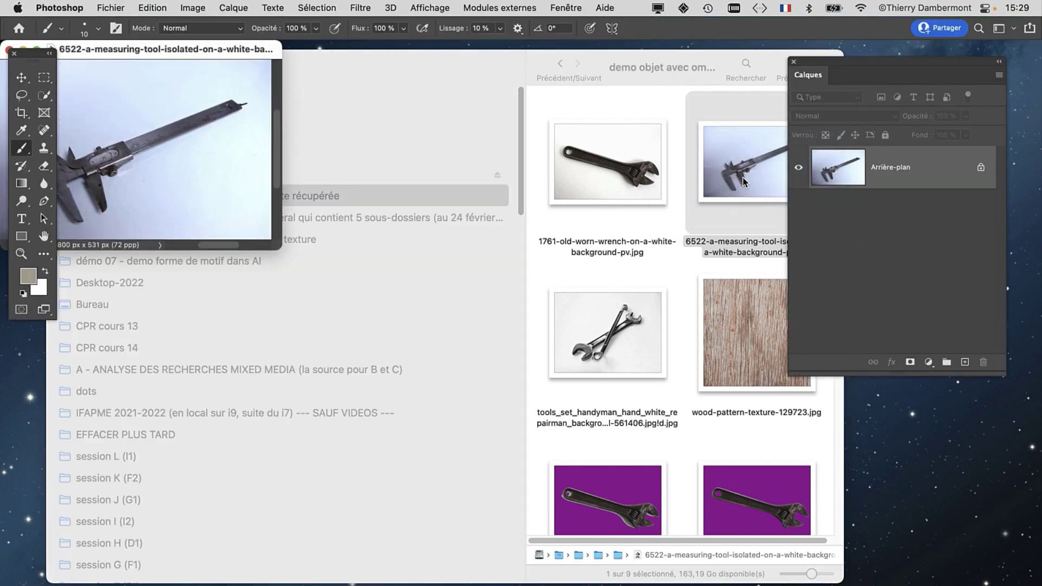
pyautogui.scroll(5, 536, 343)
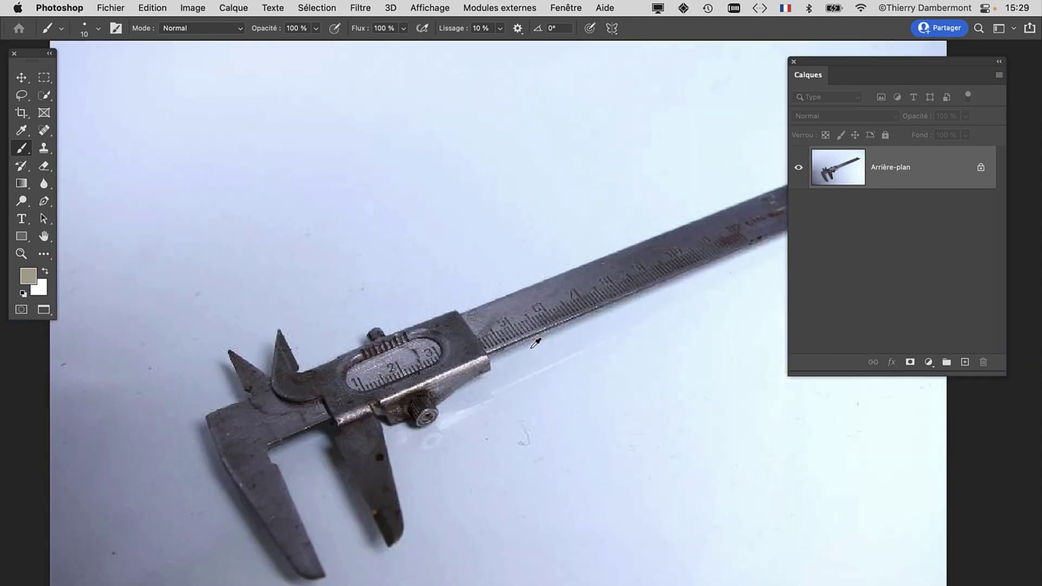
pyautogui.hscroll(3, 505, 244)
pyautogui.scroll(-2, 506, 244)
pyautogui.moveTo(818, 62); pyautogui.dragTo(876, 62)
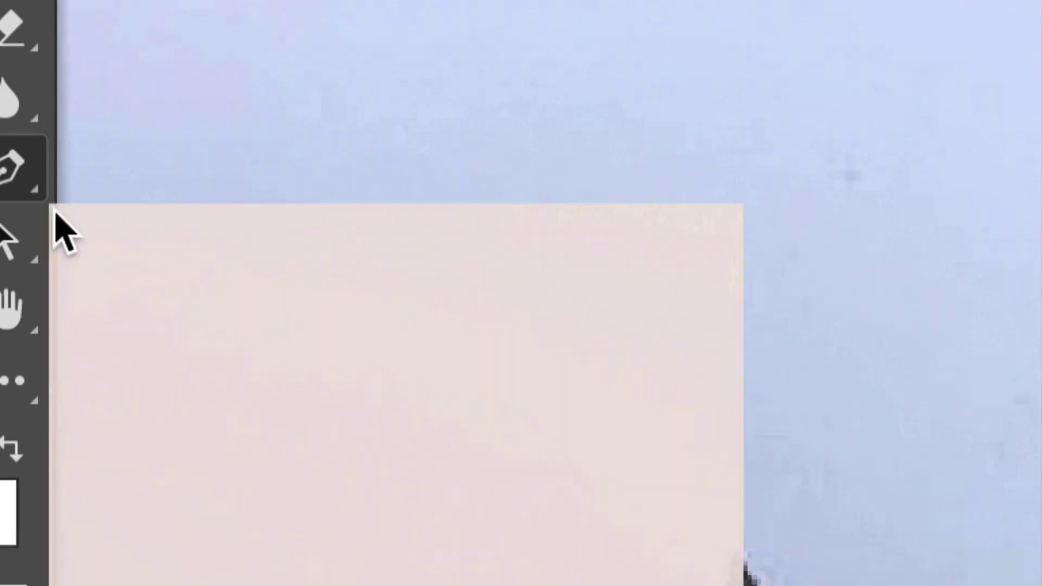
# Step: Start a Pen path at the caliper knob and run it along the top edge to the ruler tip
pyautogui.click(46, 205)
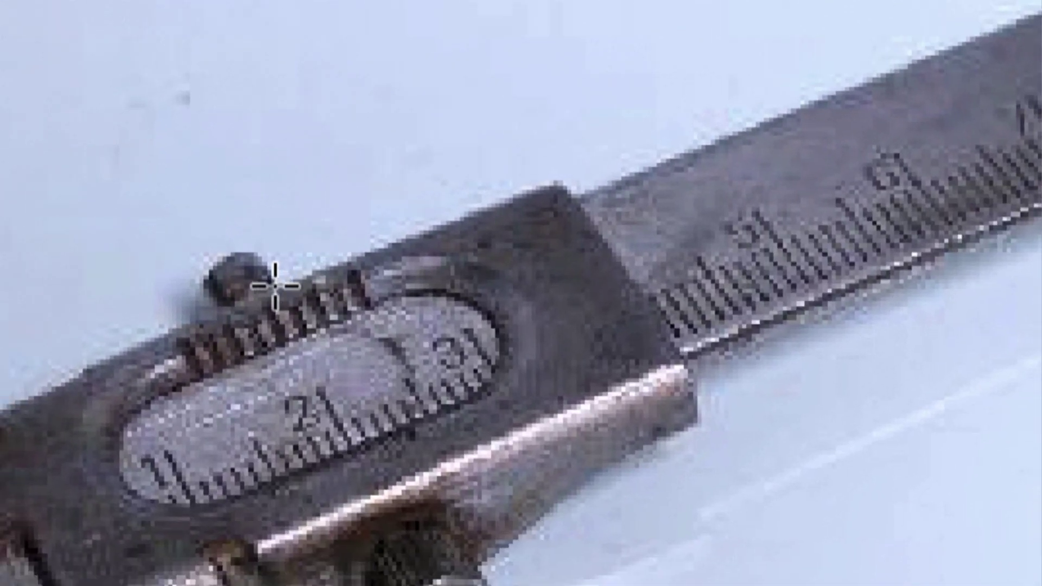
pyautogui.click(275, 286)
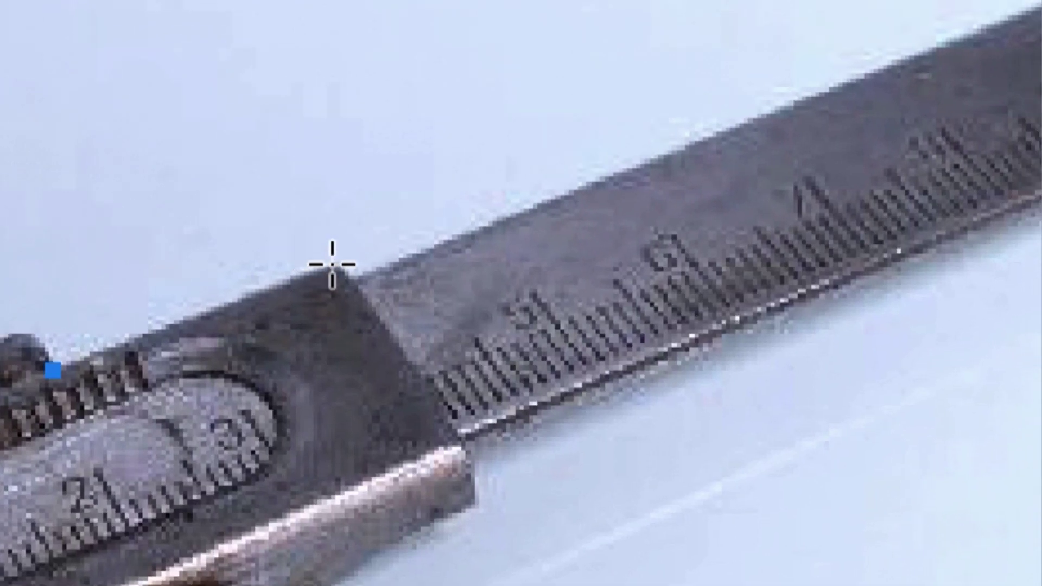
pyautogui.click(332, 266)
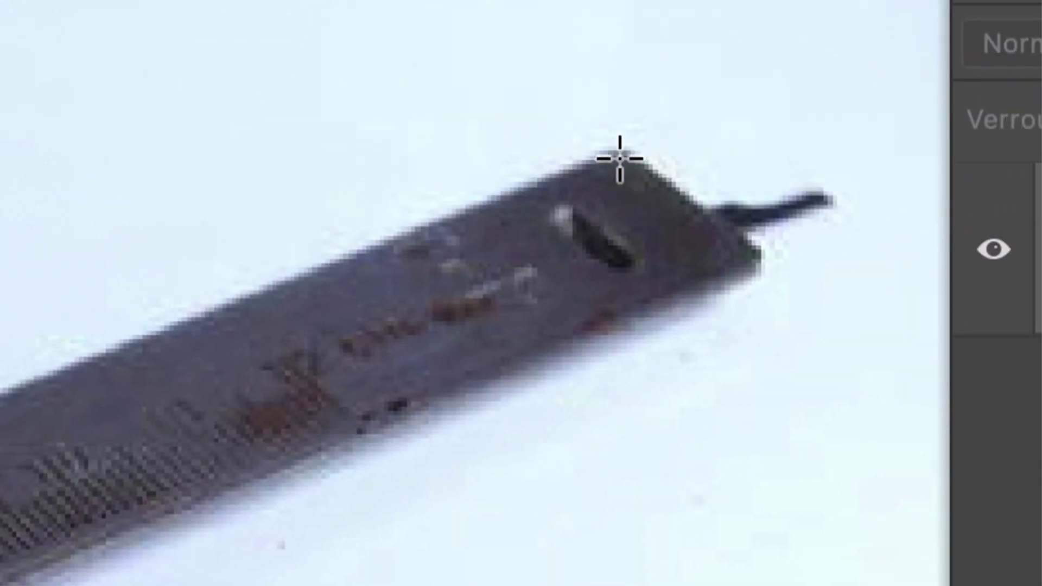
pyautogui.click(622, 157)
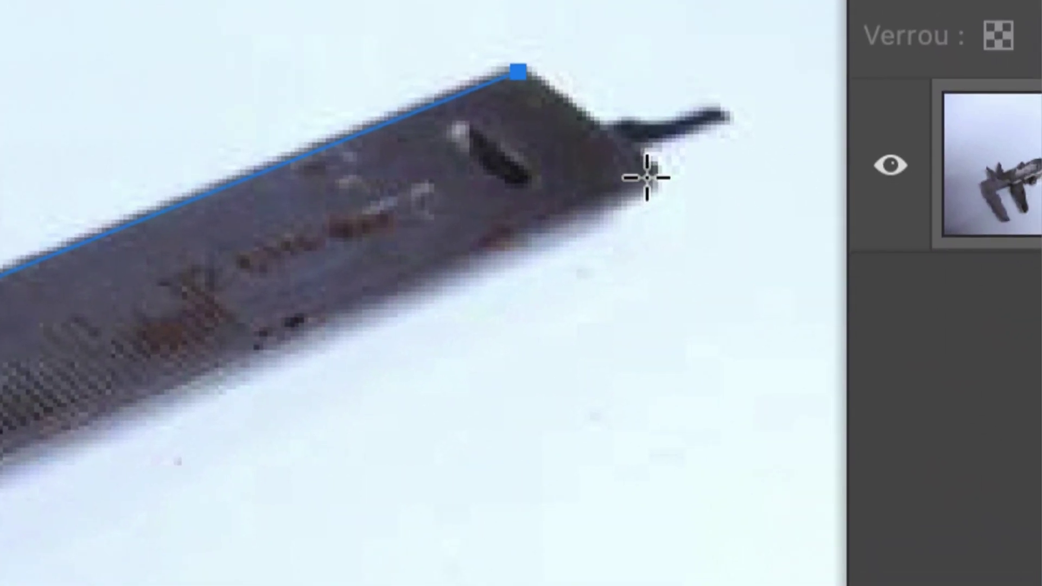
# Step: Trace the path around the pointed ruler tip down to its lower corner
pyautogui.click(638, 170)
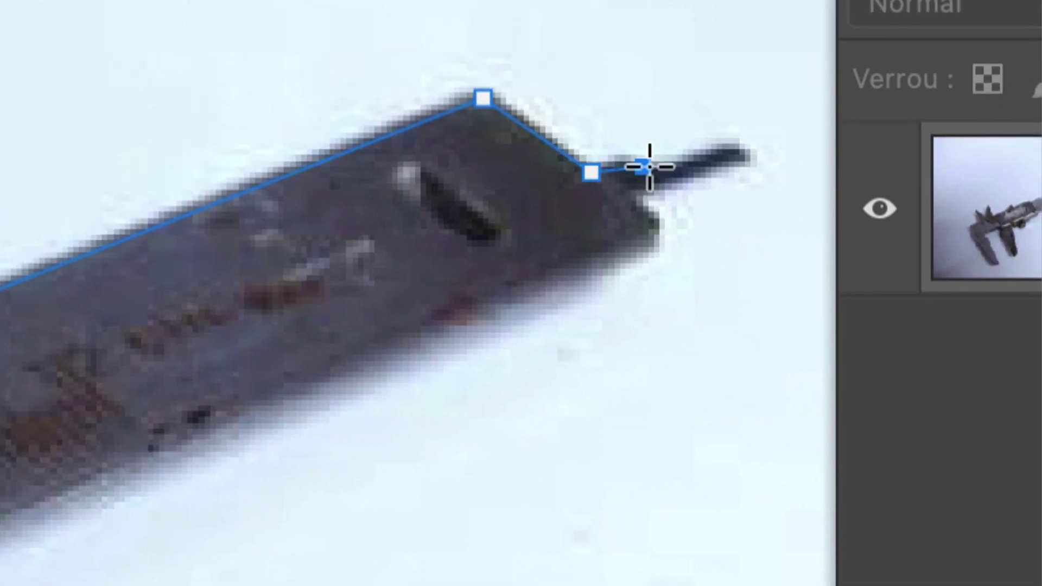
pyautogui.moveTo(655, 176)
pyautogui.mouseDown()
pyautogui.moveTo(679, 183)
pyautogui.moveTo(666, 156)
pyautogui.mouseUp()
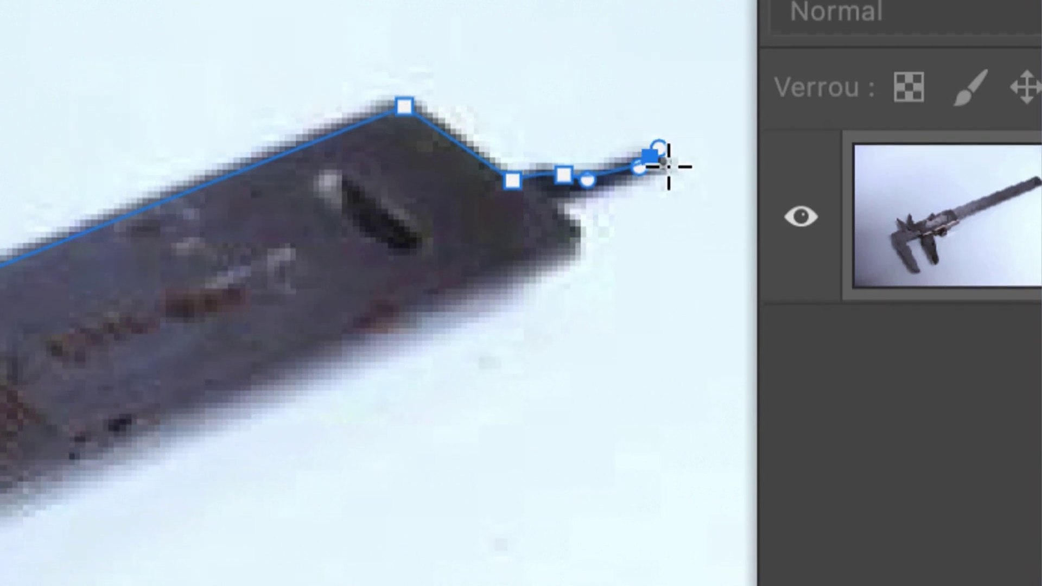
pyautogui.click(668, 168)
pyautogui.click(658, 166)
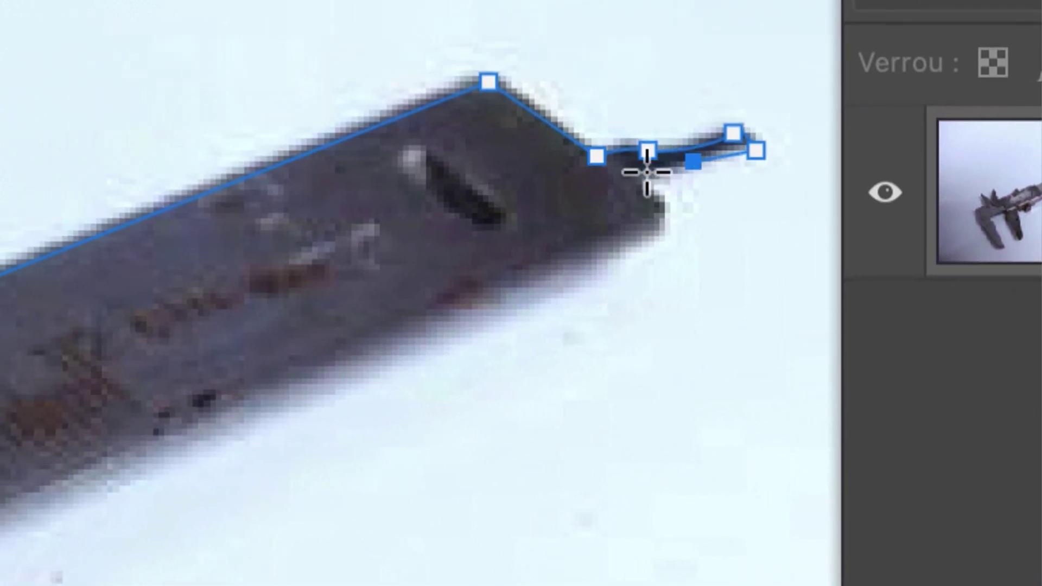
pyautogui.click(644, 172)
pyautogui.click(675, 205)
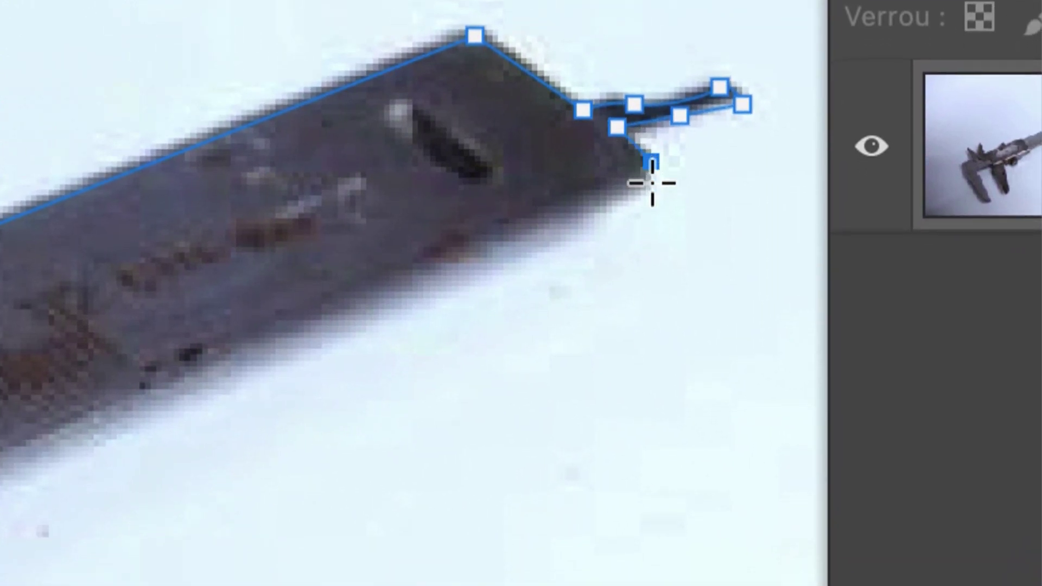
pyautogui.click(676, 234)
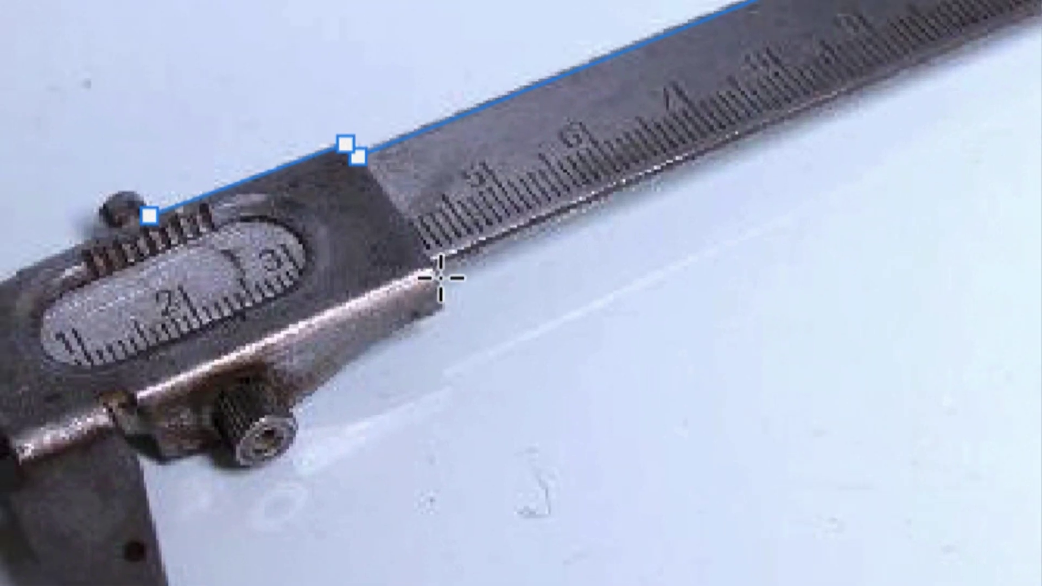
# Step: Extend the path past the slider's corner and around the knurled screw knob
pyautogui.click(416, 261)
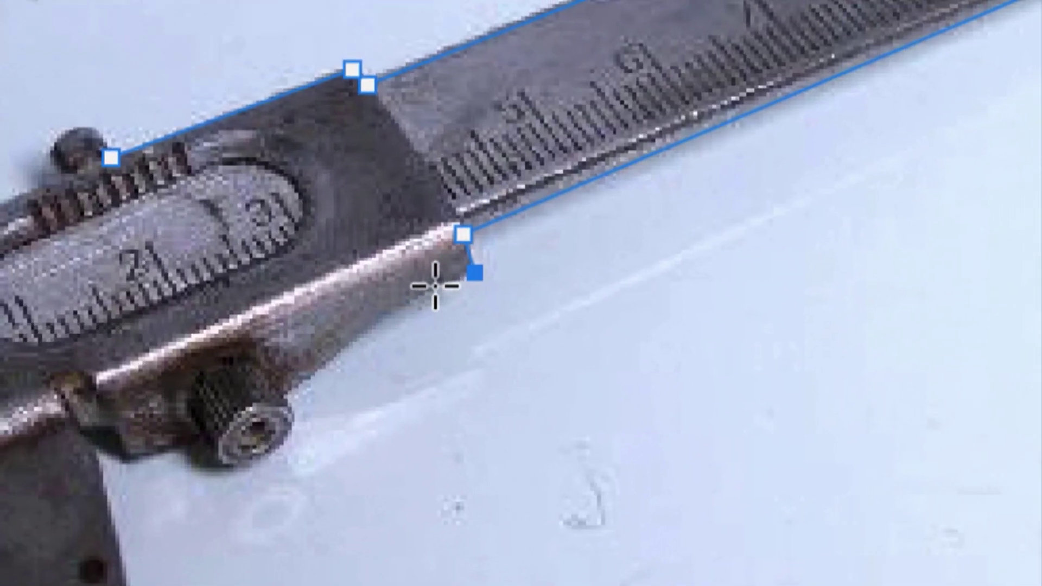
pyautogui.click(434, 283)
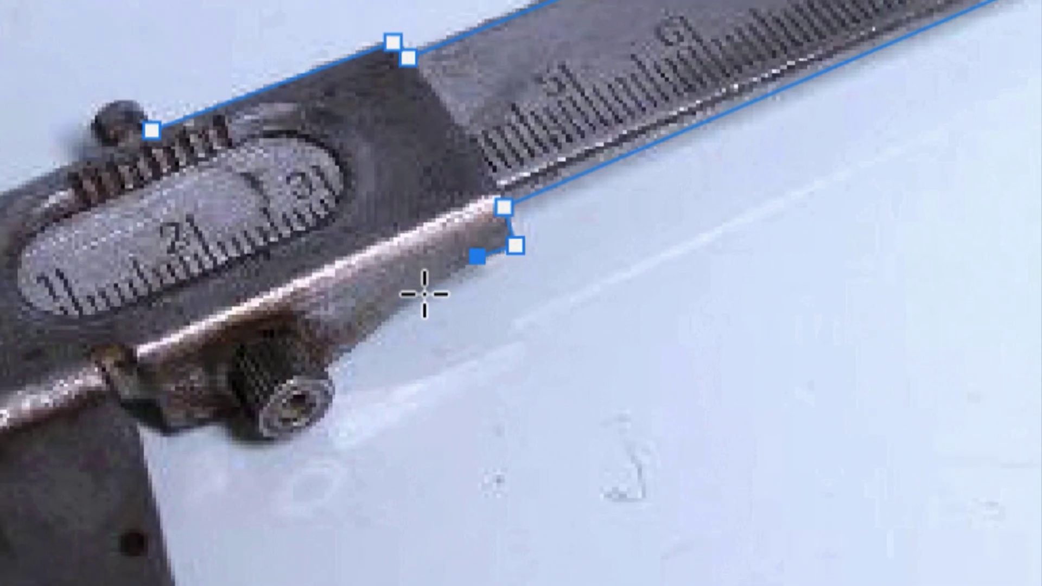
pyautogui.click(326, 368)
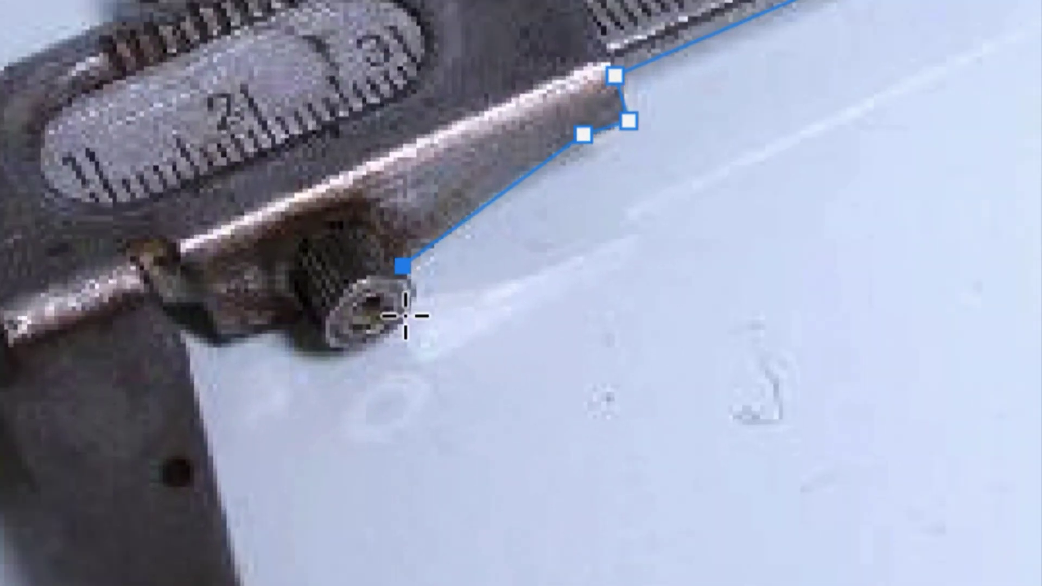
pyautogui.moveTo(405, 318)
pyautogui.mouseDown()
pyautogui.moveTo(397, 325)
pyautogui.moveTo(419, 333)
pyautogui.moveTo(387, 325)
pyautogui.mouseUp()
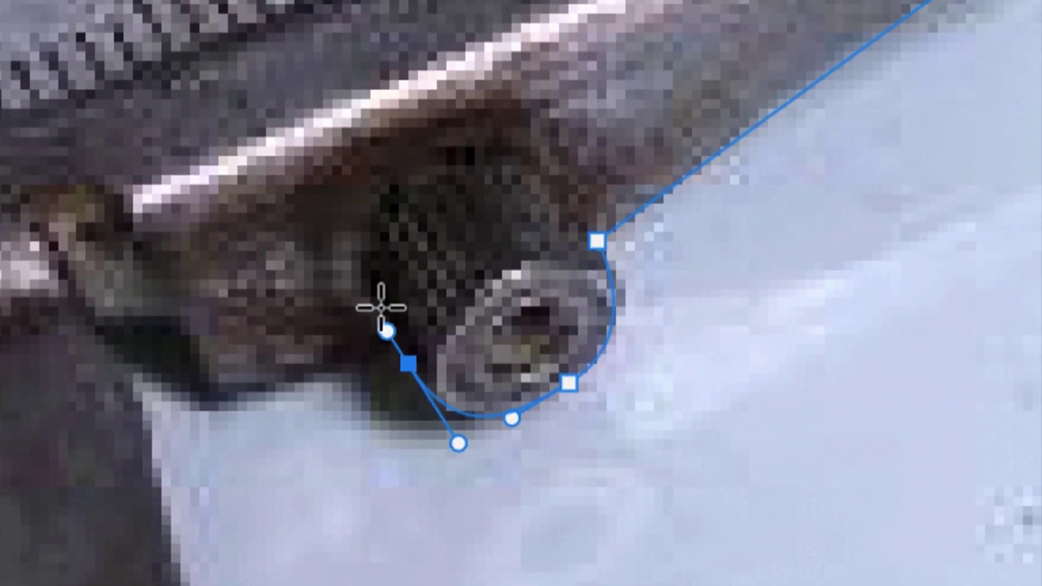
pyautogui.click(383, 314)
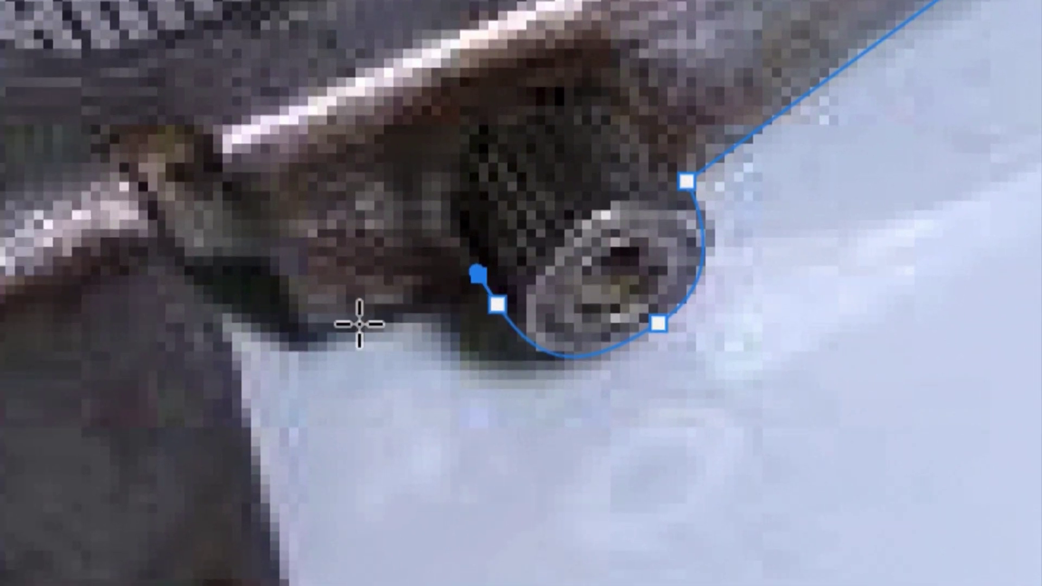
pyautogui.click(358, 321)
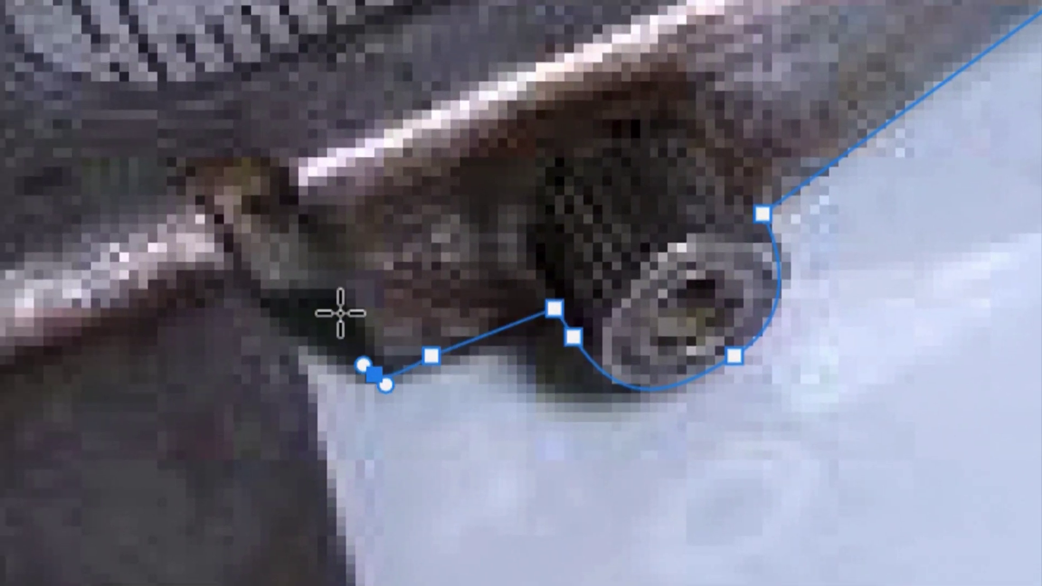
pyautogui.click(338, 310)
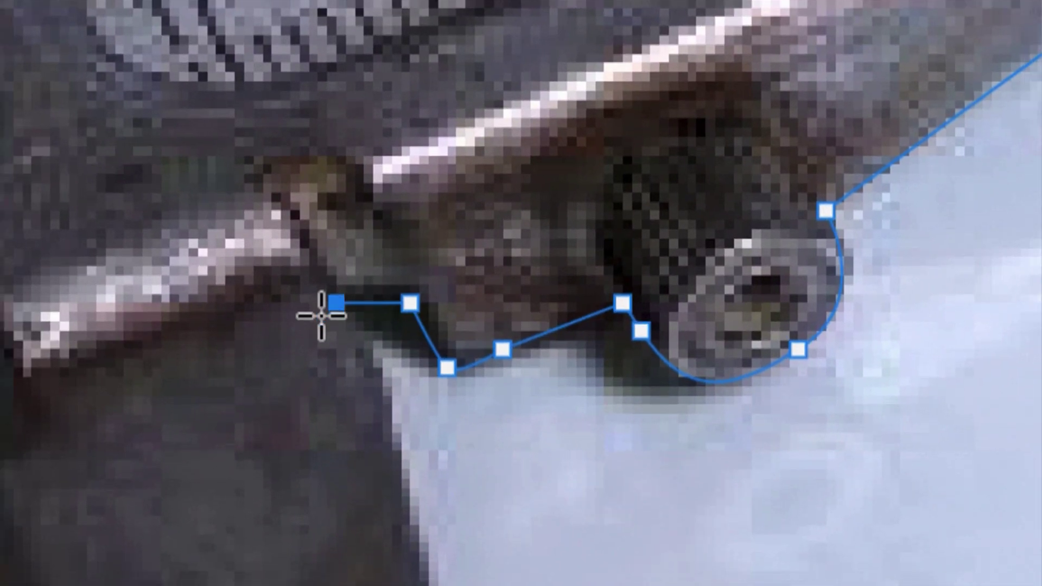
# Step: Undo a misplaced anchor and continue the path down the inner jaw's right edge toward its tip
pyautogui.scroll(-3, 321, 309)
pyautogui.scroll(-2, 320, 309)
pyautogui.scroll(-3, 353, 277)
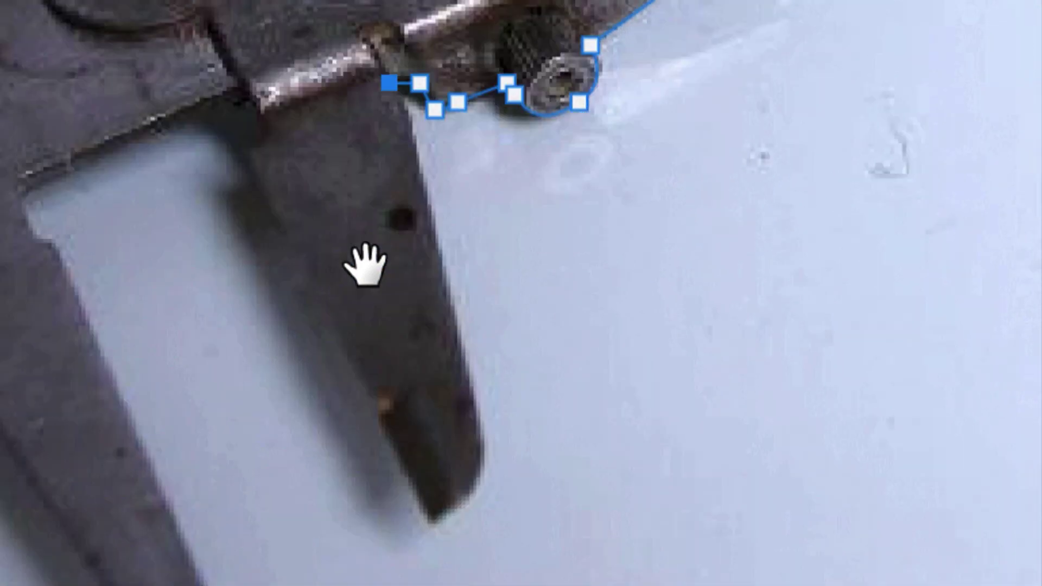
pyautogui.scroll(-2, 380, 293)
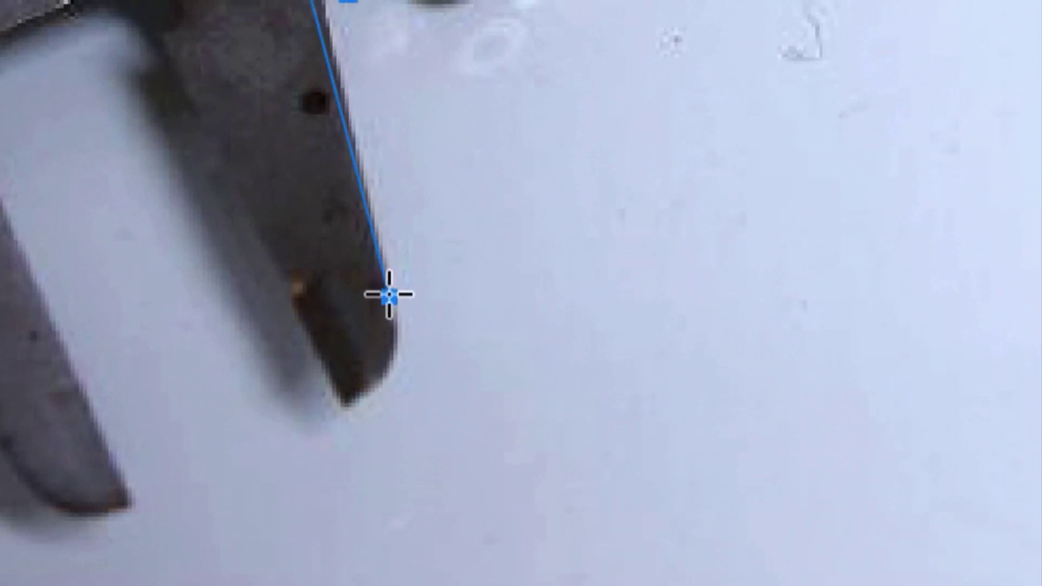
pyautogui.hotkey('ctrl', 'z')
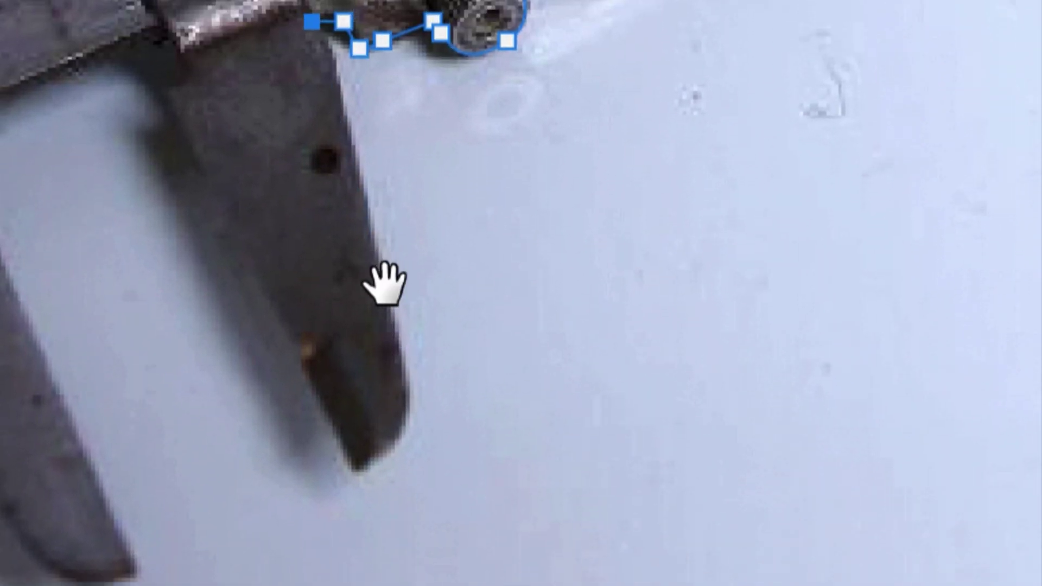
pyautogui.scroll(3, 384, 282)
pyautogui.scroll(2, 383, 280)
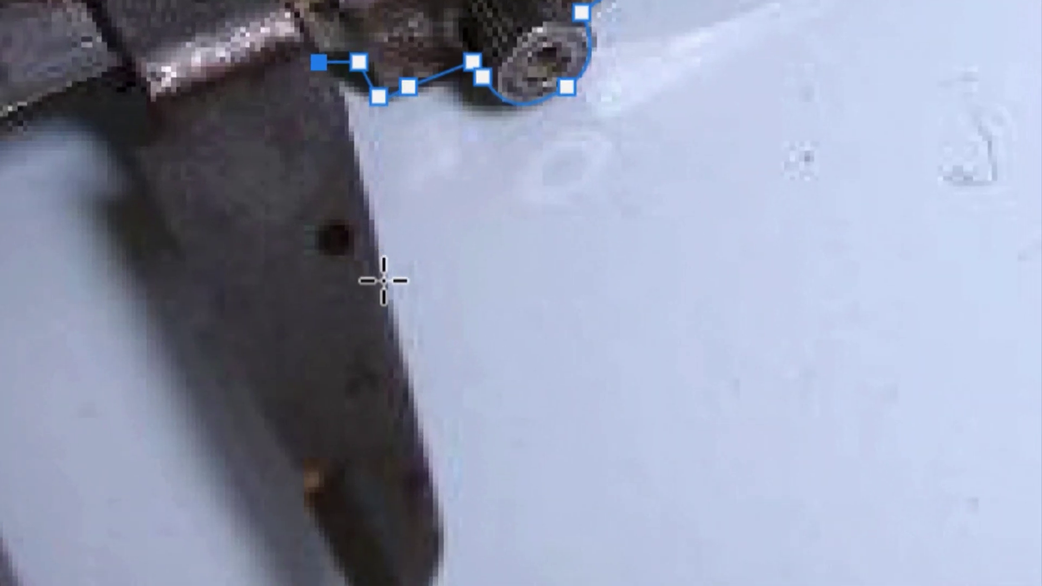
pyautogui.click(385, 281)
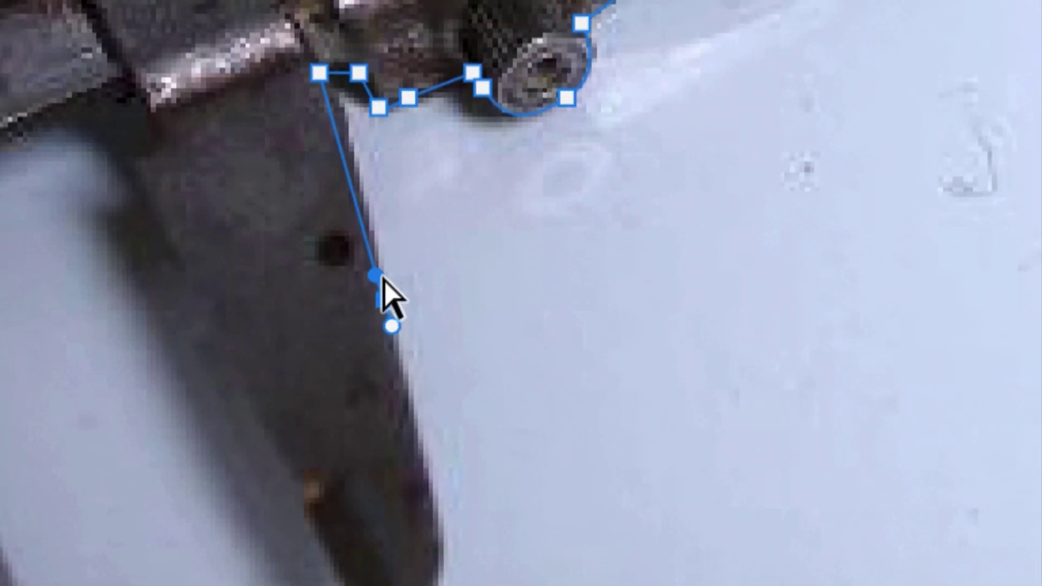
pyautogui.scroll(-5, 380, 267)
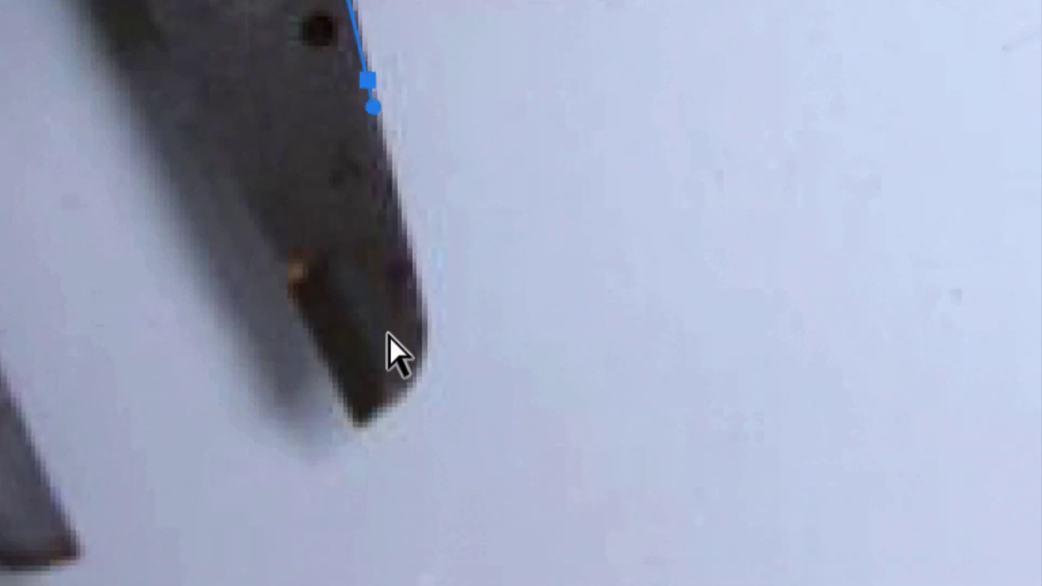
pyautogui.click(397, 327)
pyautogui.scroll(1, 396, 338)
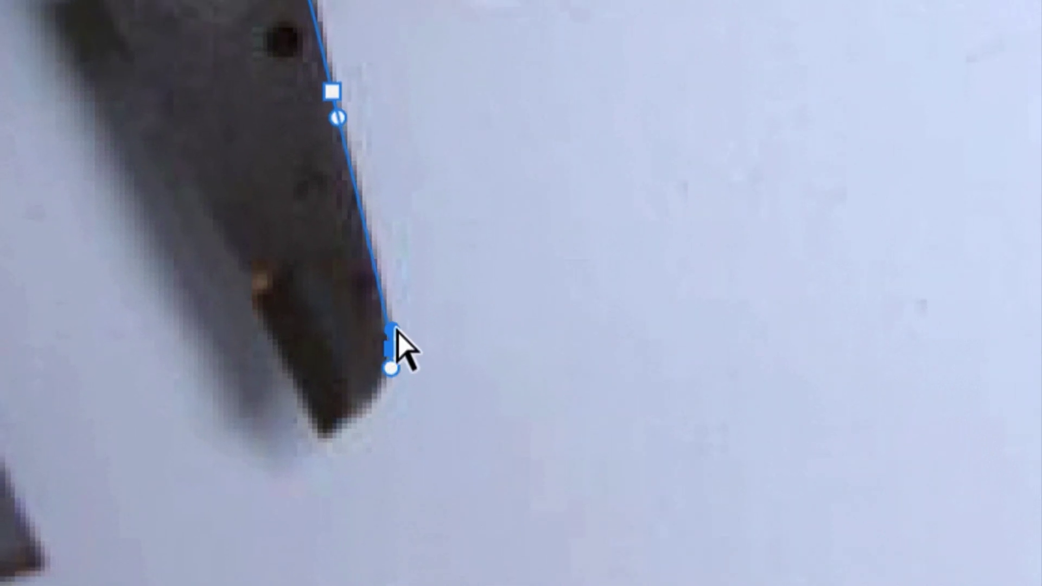
pyautogui.scroll(1, 396, 333)
pyautogui.scroll(-2, 391, 337)
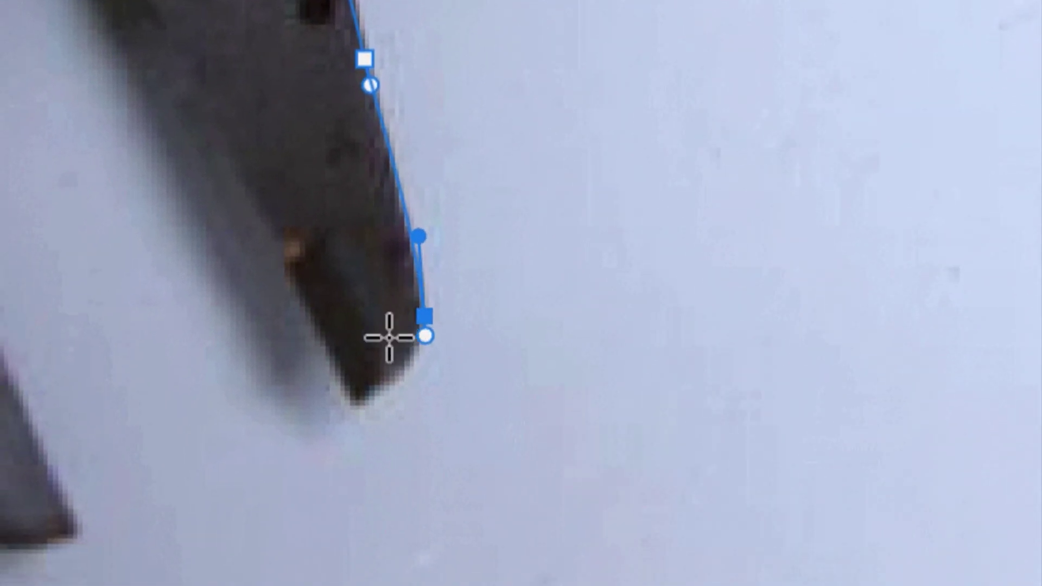
pyautogui.scroll(-1, 386, 342)
pyautogui.scroll(1, 386, 345)
pyautogui.scroll(2, 396, 340)
pyautogui.scroll(1, 402, 333)
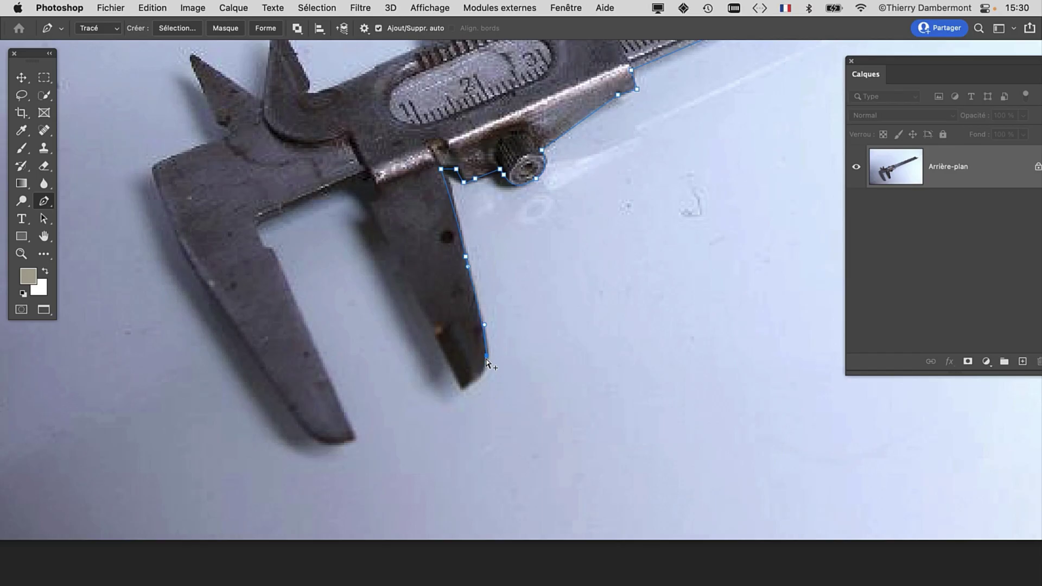
# Step: Turn off smart guides and place a sharp-cornered anchor at the inner jaw's tip
pyautogui.click(486, 361)
pyautogui.click(438, 7)
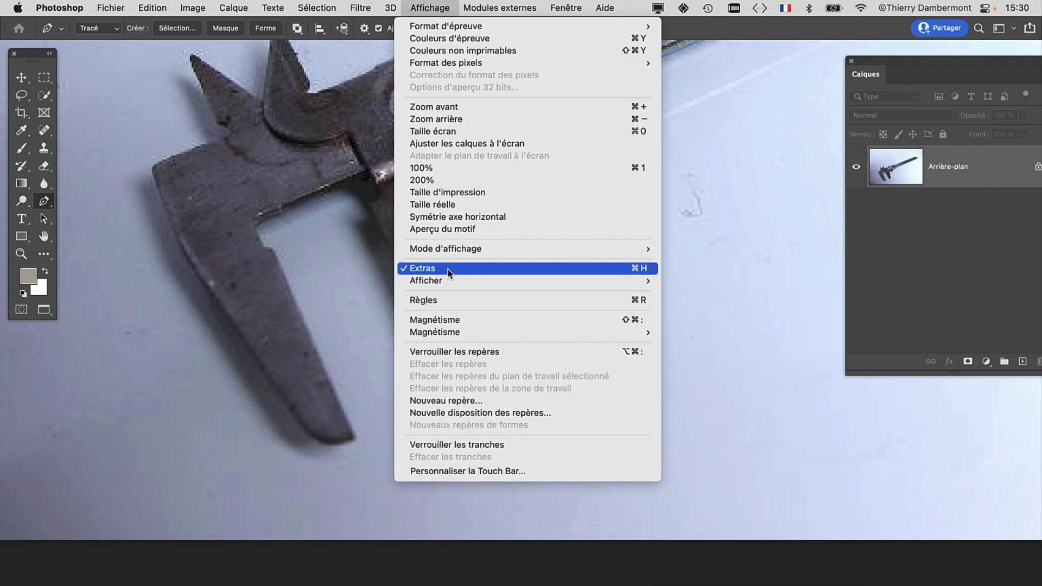
pyautogui.moveTo(163, 163)
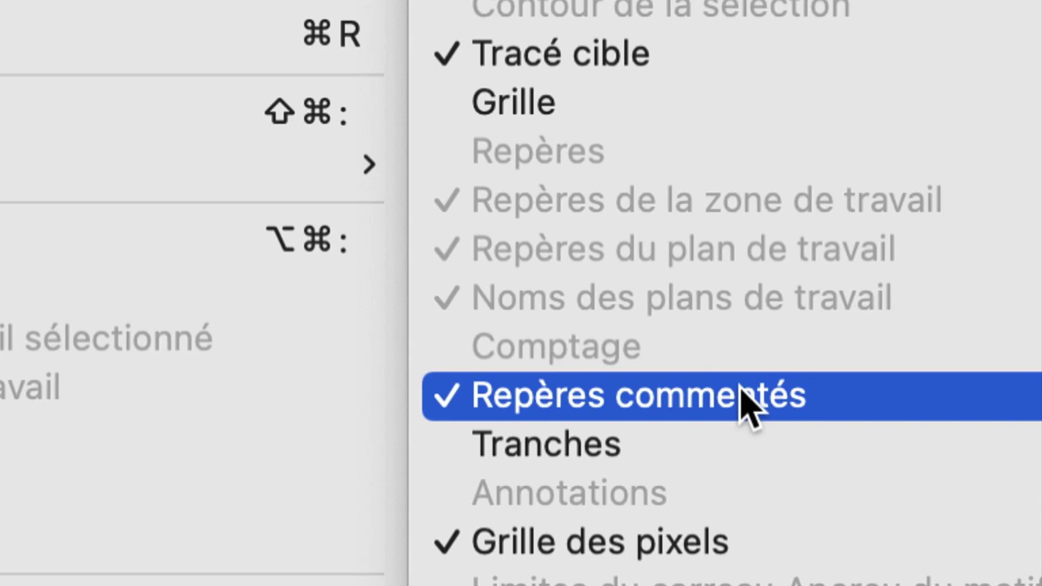
pyautogui.click(742, 389)
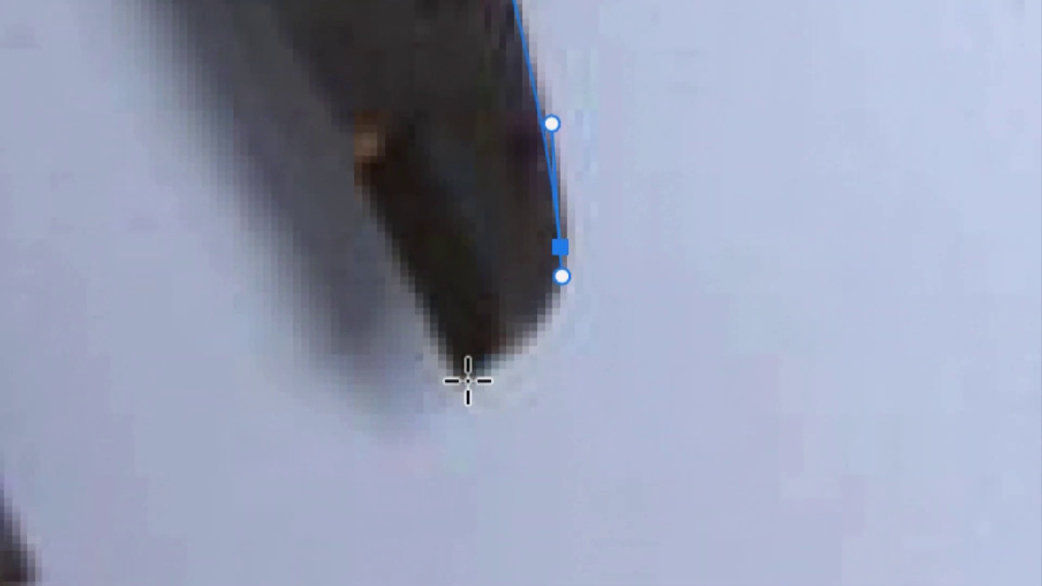
pyautogui.moveTo(468, 381); pyautogui.dragTo(483, 374)
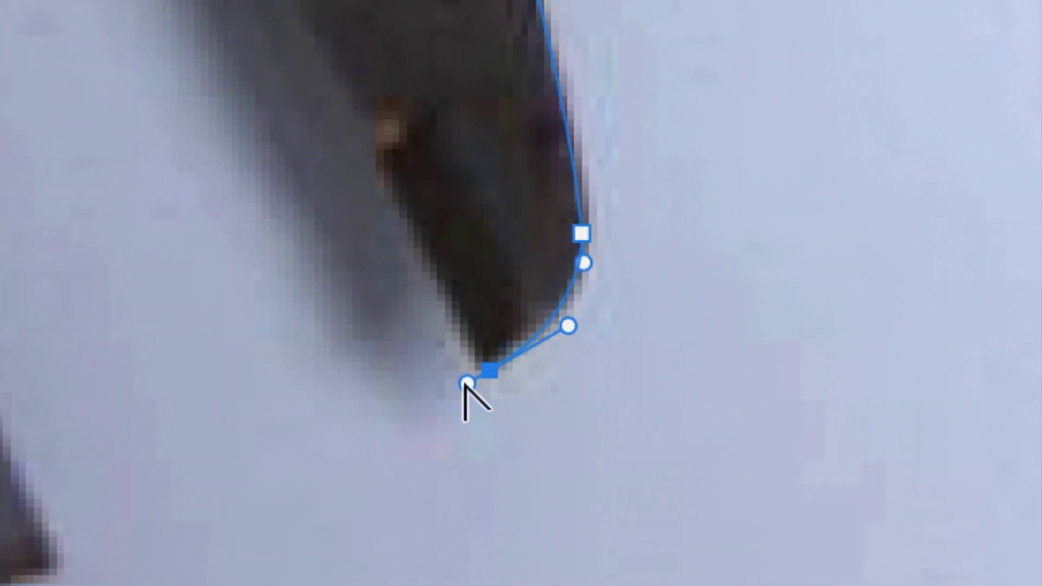
pyautogui.moveTo(383, 424); pyautogui.dragTo(379, 374)
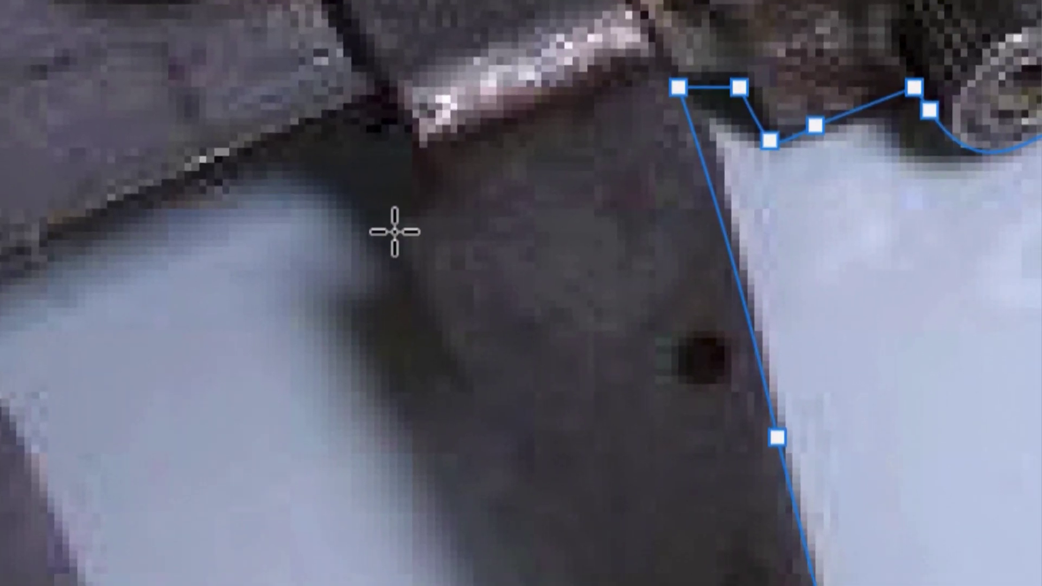
# Step: Trace up the inner jaw's left edge, along the beam, and down the outer jaw's inner edge
pyautogui.click(394, 228)
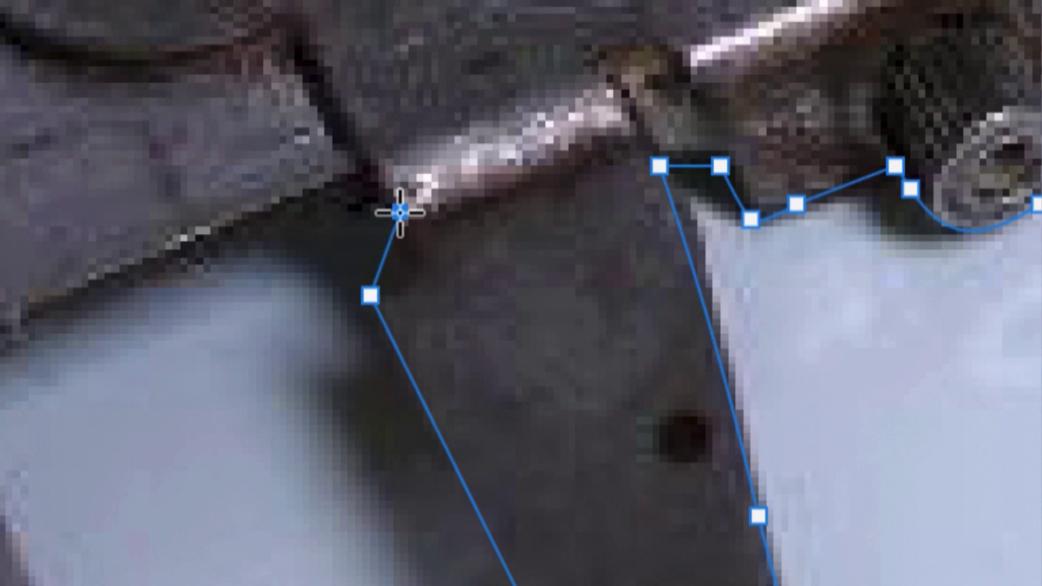
pyautogui.moveTo(400, 211); pyautogui.dragTo(392, 209)
pyautogui.click(390, 210)
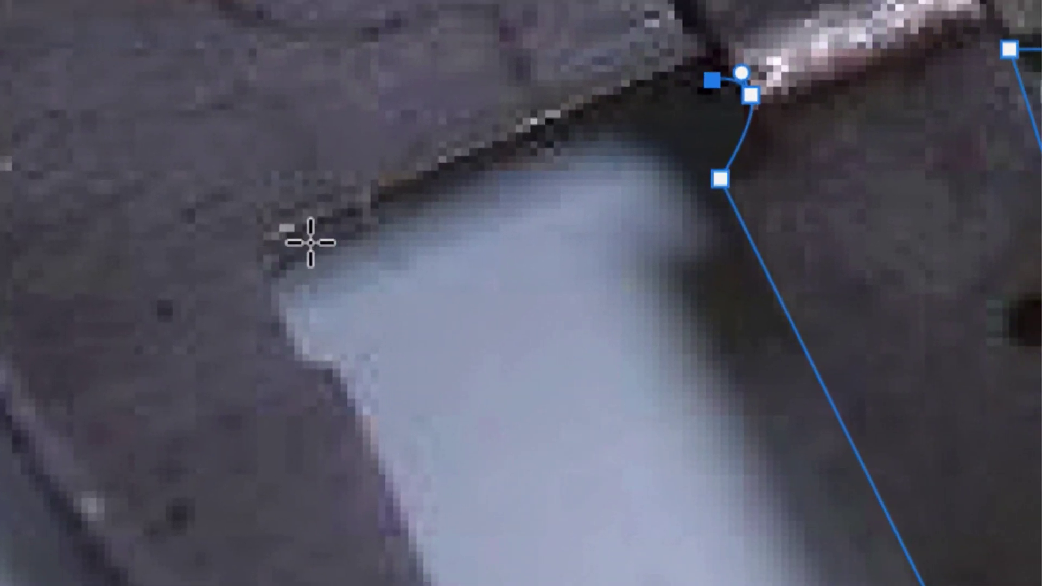
pyautogui.click(310, 242)
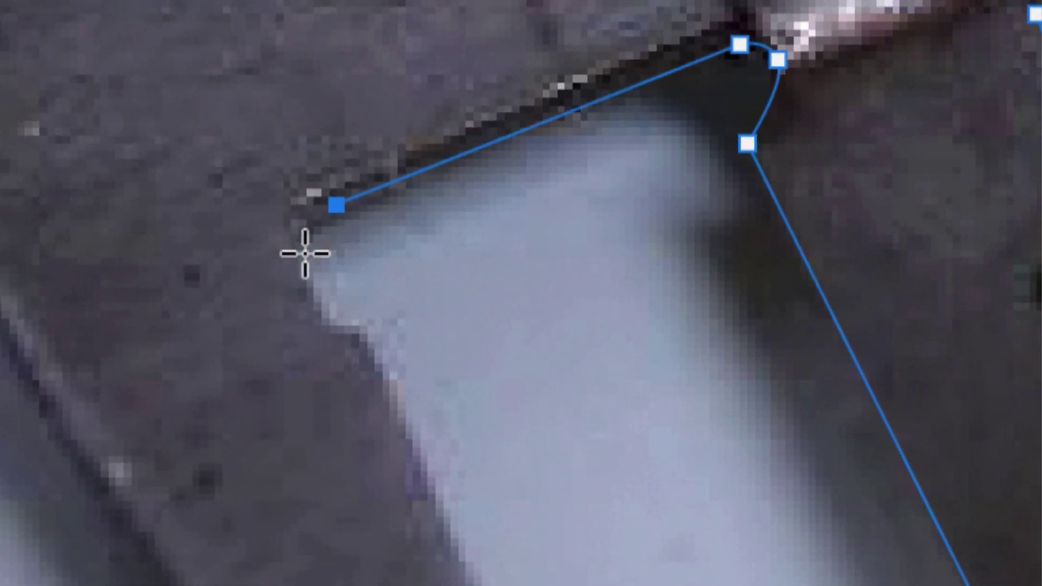
pyautogui.moveTo(304, 252); pyautogui.dragTo(307, 265)
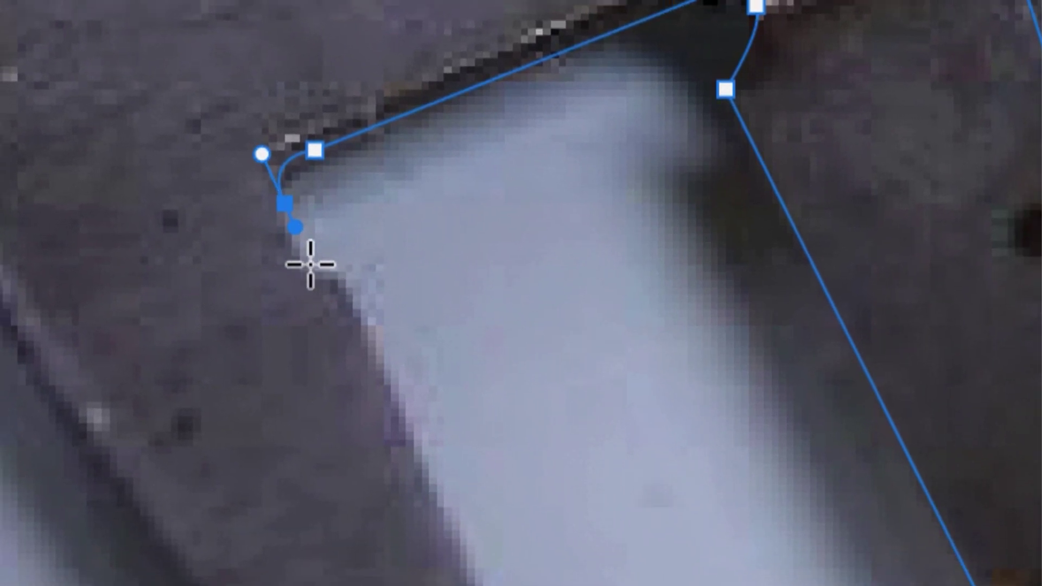
pyautogui.click(308, 264)
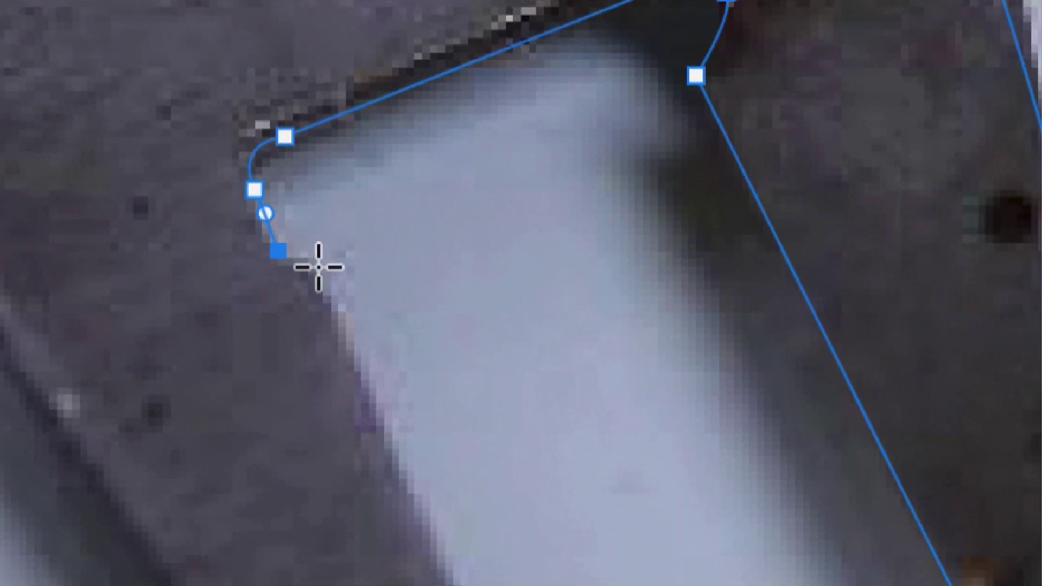
pyautogui.click(314, 267)
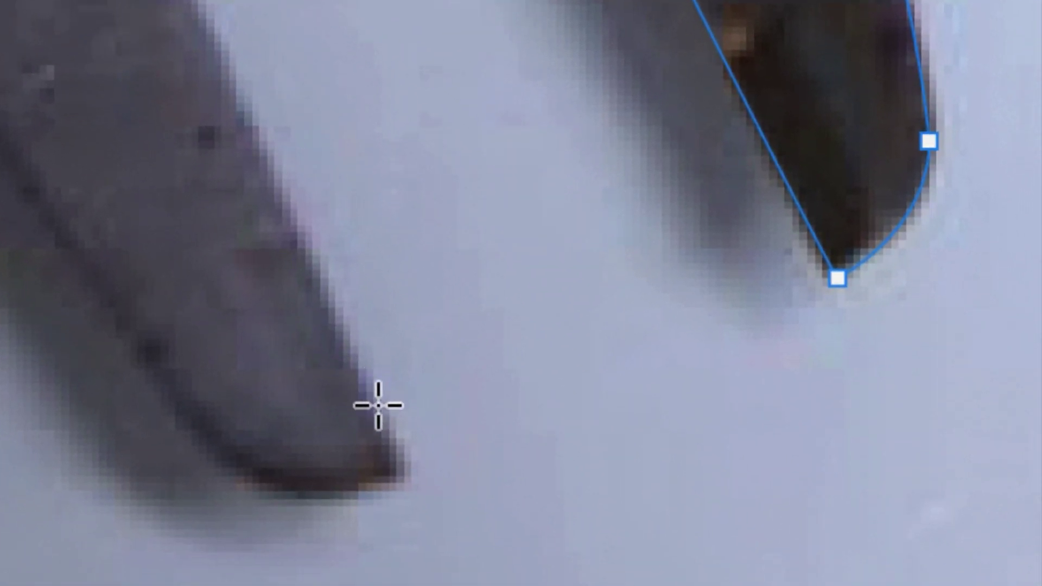
# Step: Curve the path around the outer jaw's tip and place the final closing anchor
pyautogui.click(385, 398)
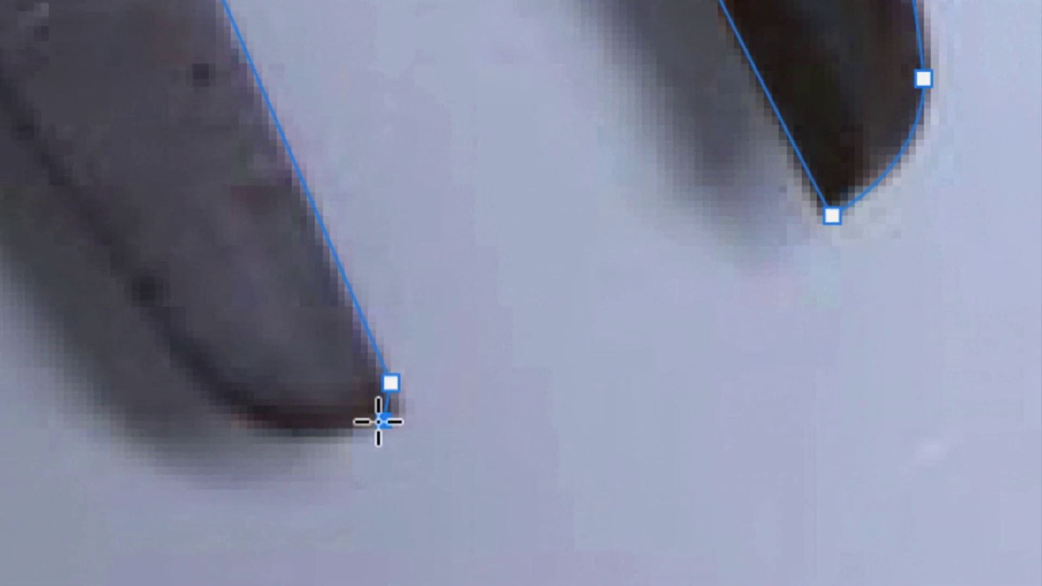
pyautogui.click(371, 419)
pyautogui.click(344, 415)
pyautogui.moveTo(353, 428); pyautogui.dragTo(360, 442)
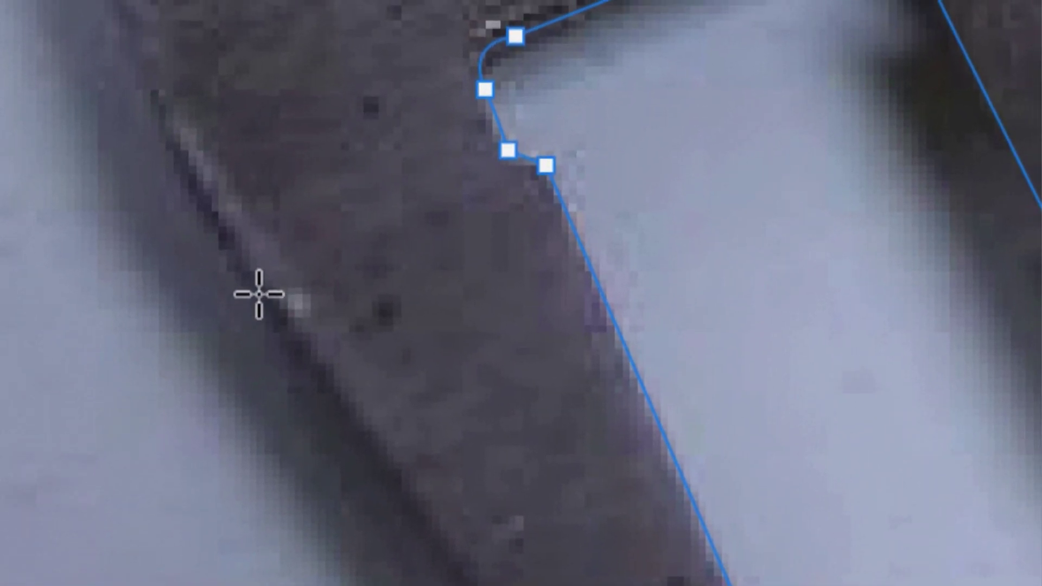
pyautogui.click(254, 281)
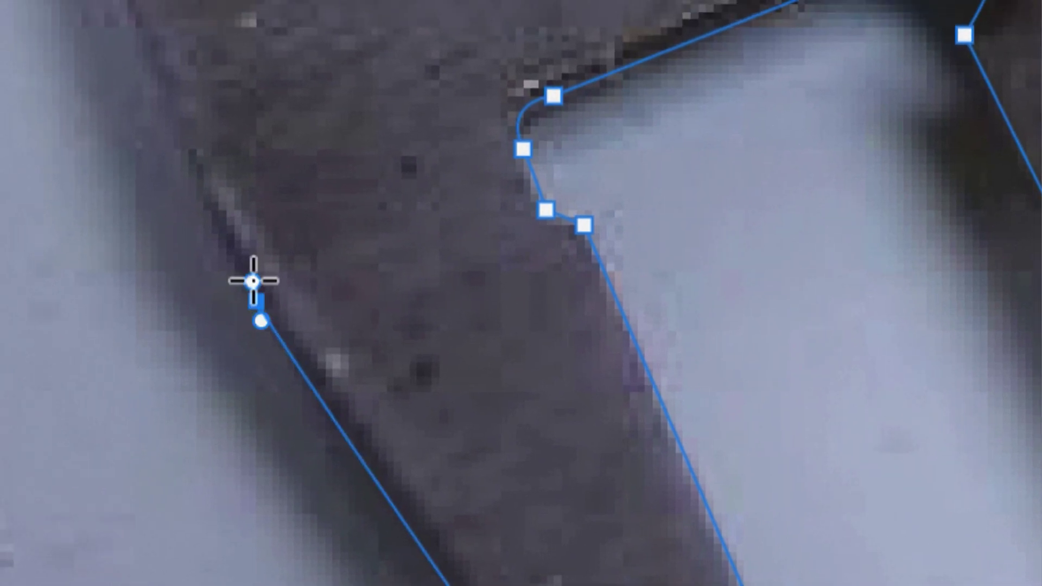
pyautogui.scroll(5, 192, 263)
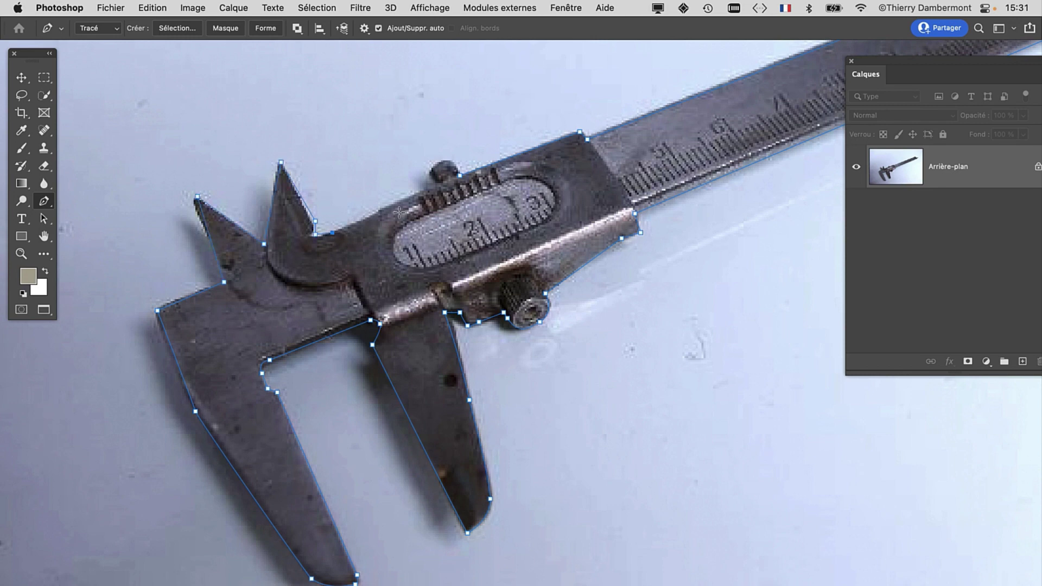
# Step: Zoom out to the whole path, open Fenêtre > Tracés, and move the Calques panel left
pyautogui.moveTo(399, 211); pyautogui.dragTo(297, 310)
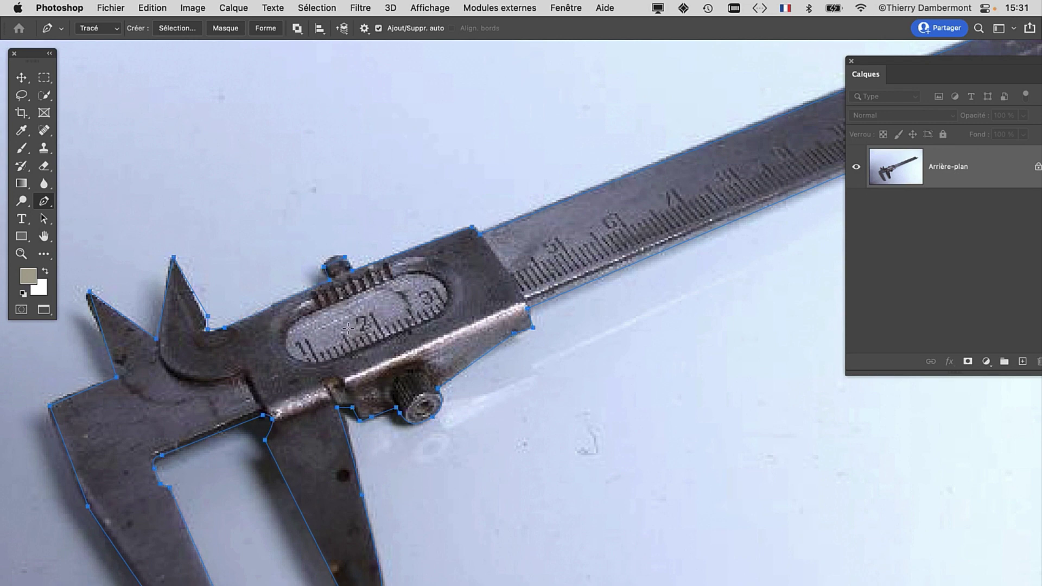
pyautogui.scroll(-3, 464, 405)
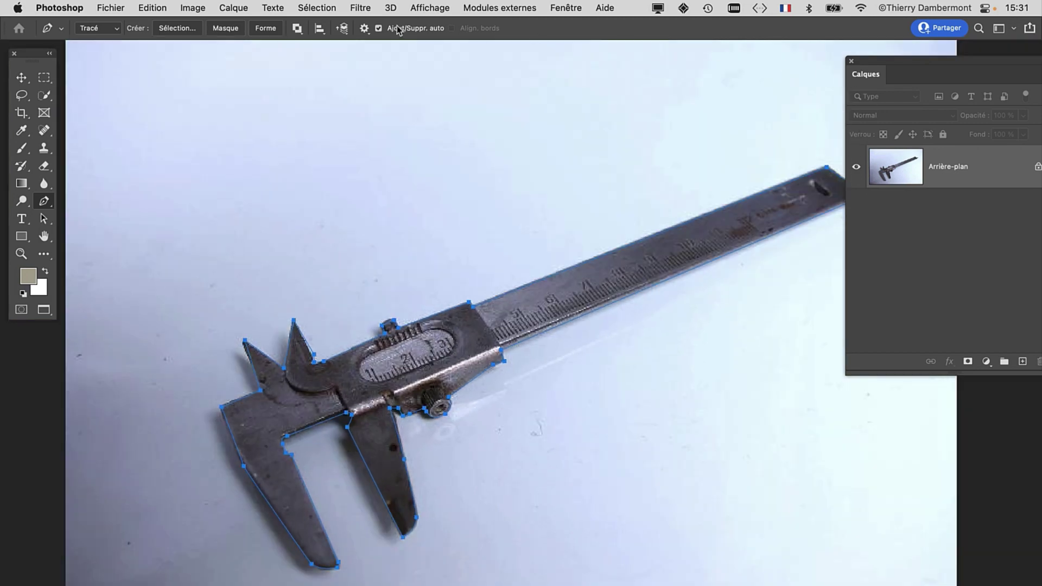
pyautogui.click(561, 7)
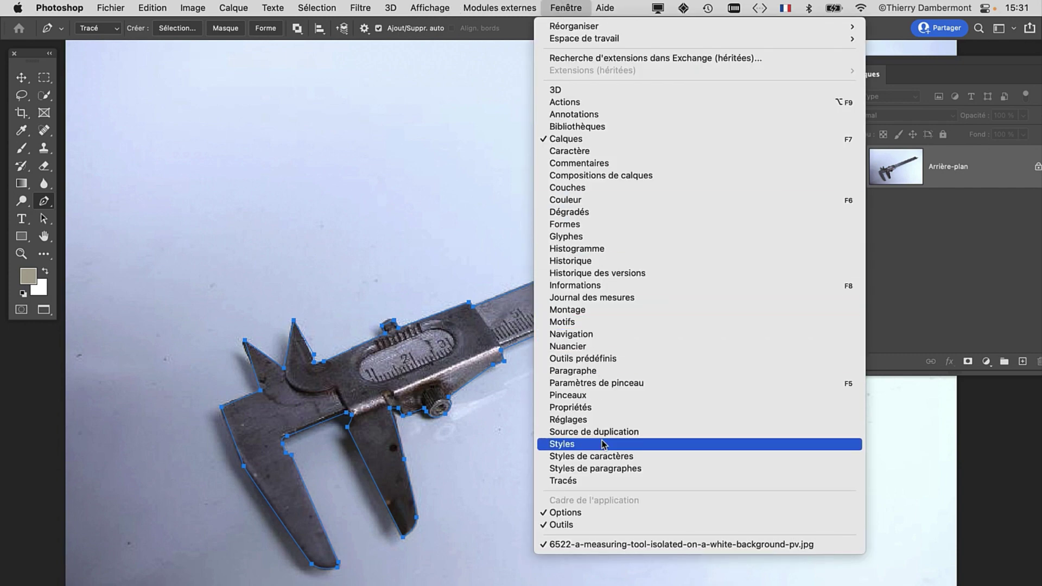
pyautogui.click(604, 481)
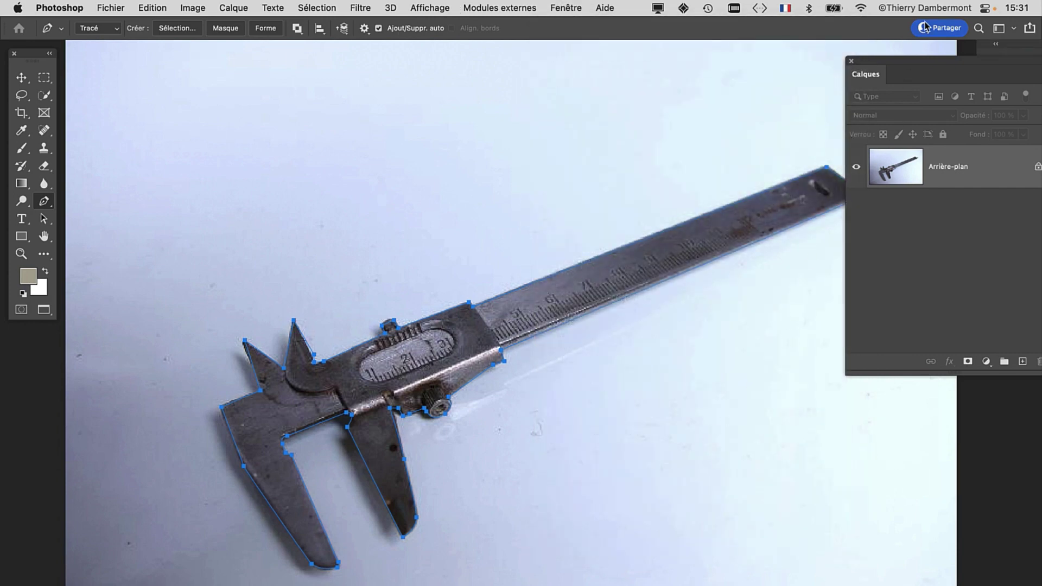
pyautogui.moveTo(929, 60); pyautogui.dragTo(224, 146)
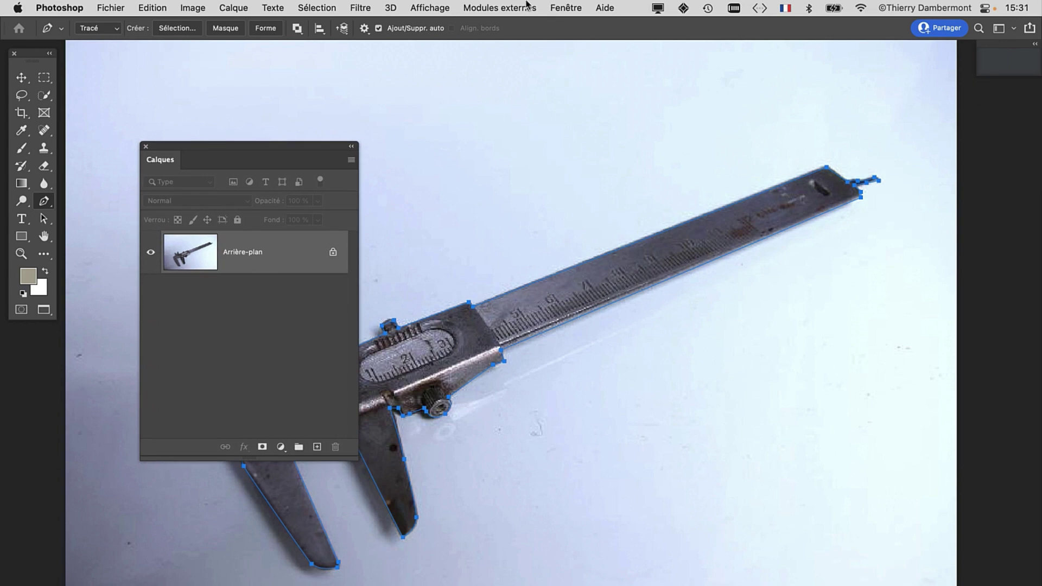
# Step: Pull the Tracés panel out of the dock as a floating panel showing the work path
pyautogui.click(566, 7)
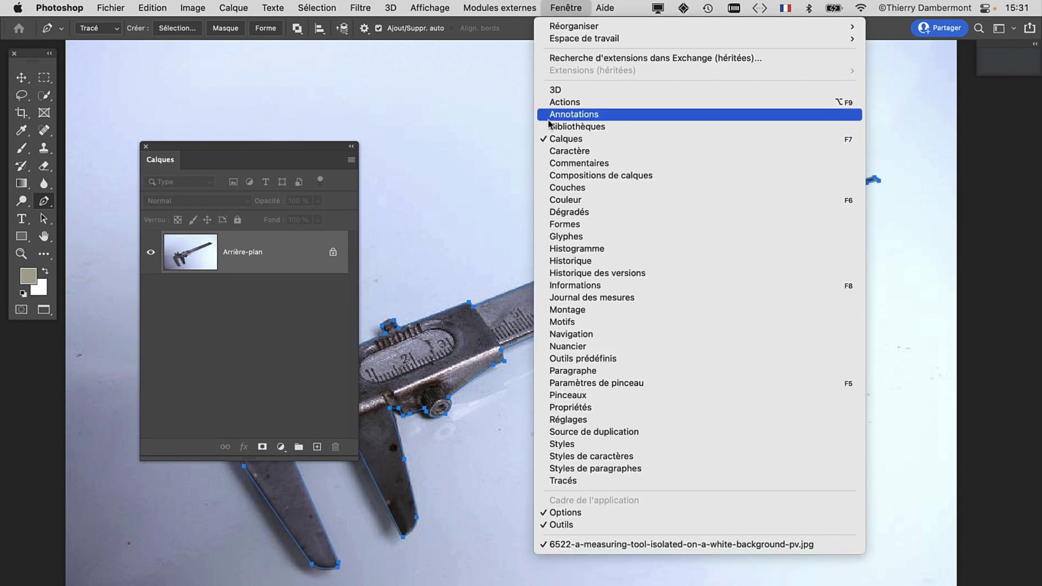
pyautogui.click(617, 482)
pyautogui.click(1035, 45)
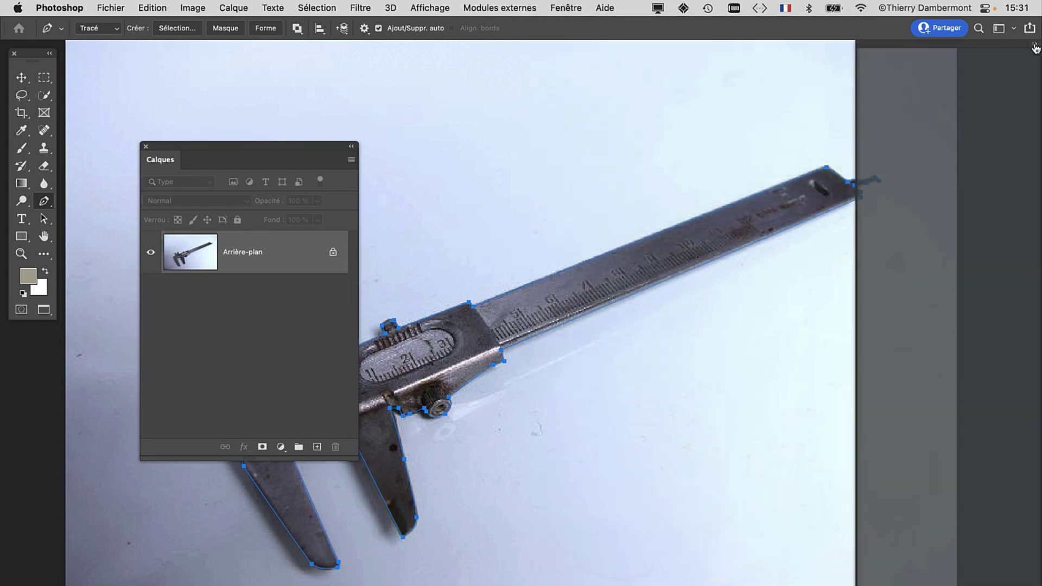
pyautogui.moveTo(899, 50); pyautogui.dragTo(534, 139)
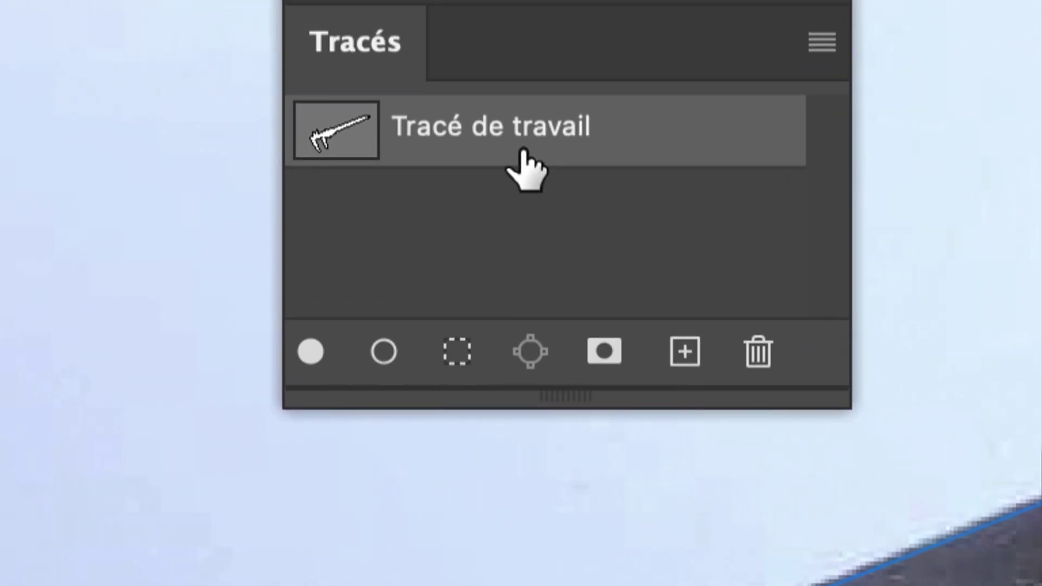
# Step: Save the caliper work path as Tracé 1, use the largest path thumbnails, and load it as a selection
pyautogui.moveTo(524, 165)
pyautogui.mouseDown()
pyautogui.moveTo(546, 157)
pyautogui.moveTo(584, 327)
pyautogui.mouseUp()
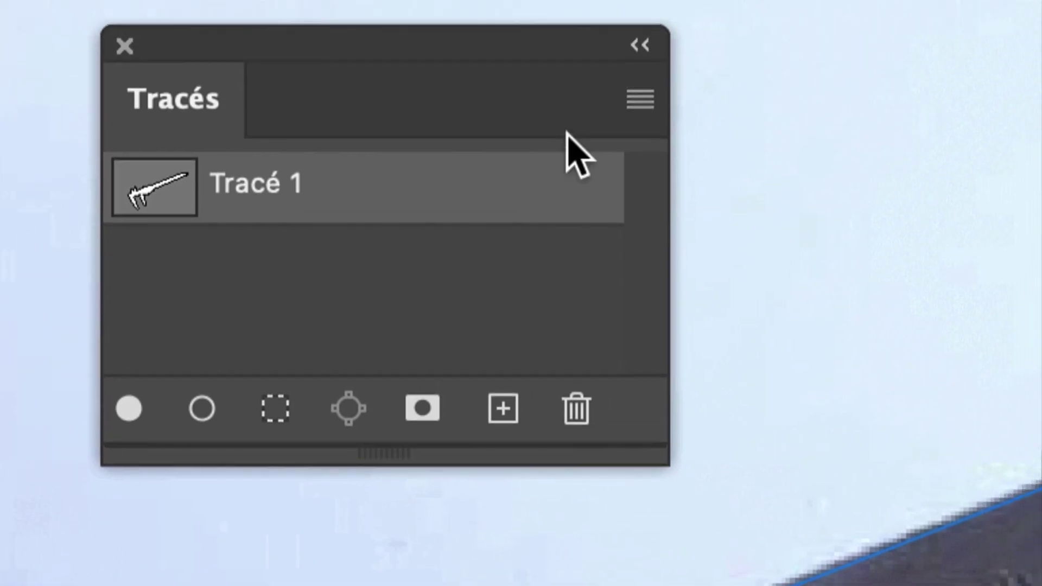
pyautogui.click(641, 99)
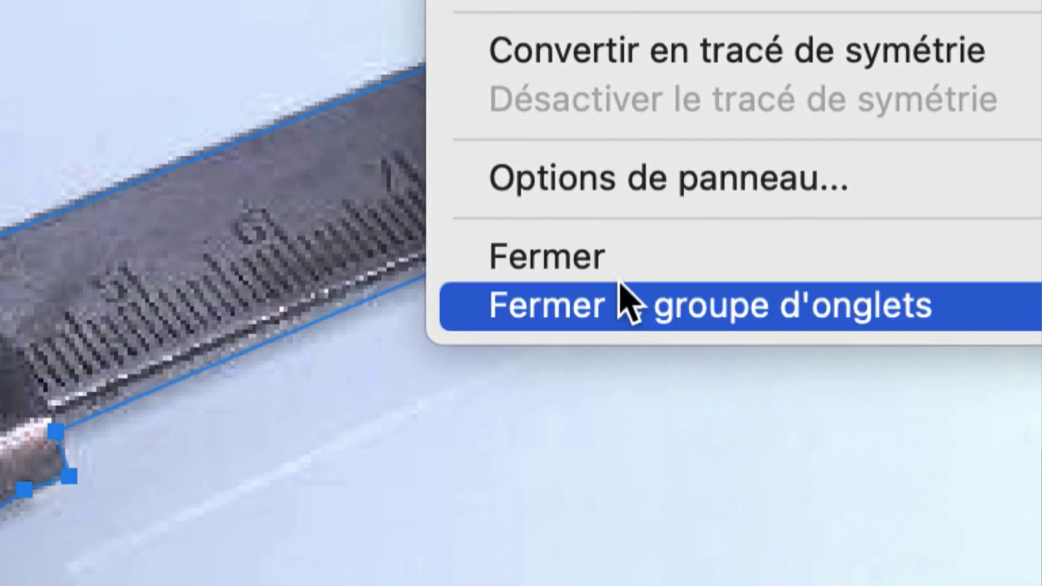
pyautogui.click(673, 182)
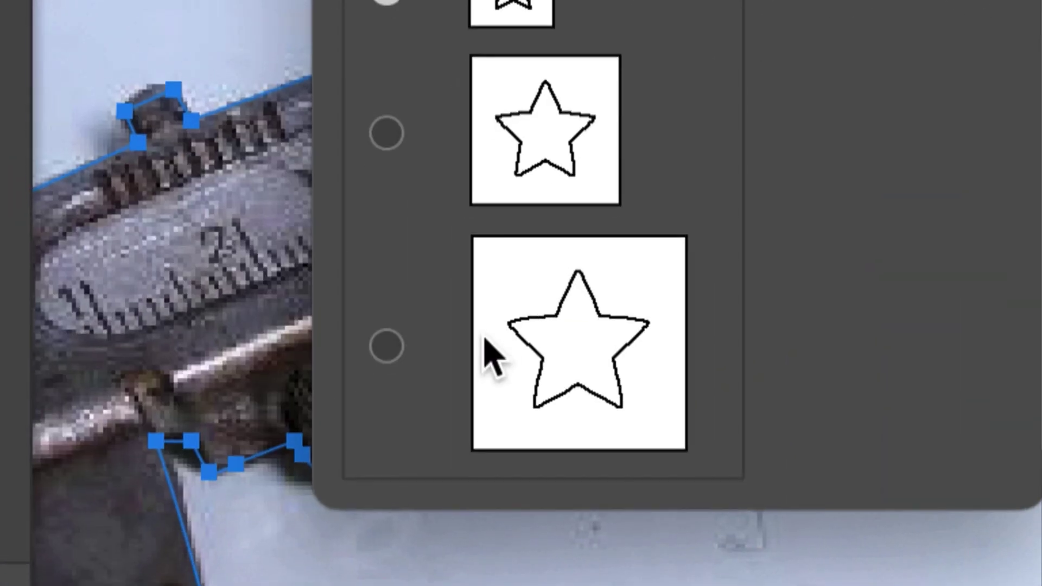
pyautogui.click(491, 347)
pyautogui.click(577, 251)
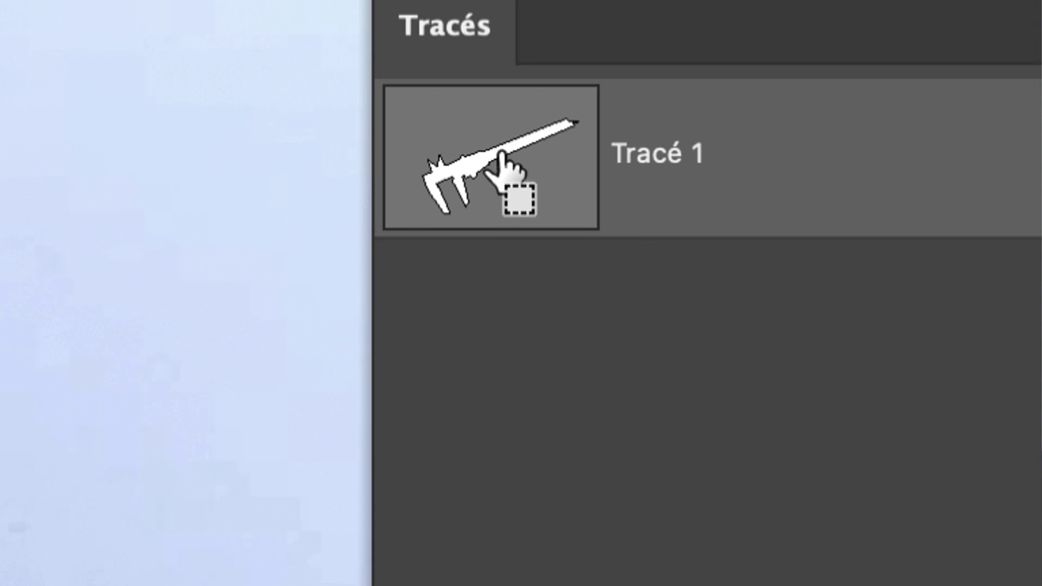
pyautogui.keyDown('ctrl'); pyautogui.click(497, 160); pyautogui.keyUp('ctrl')
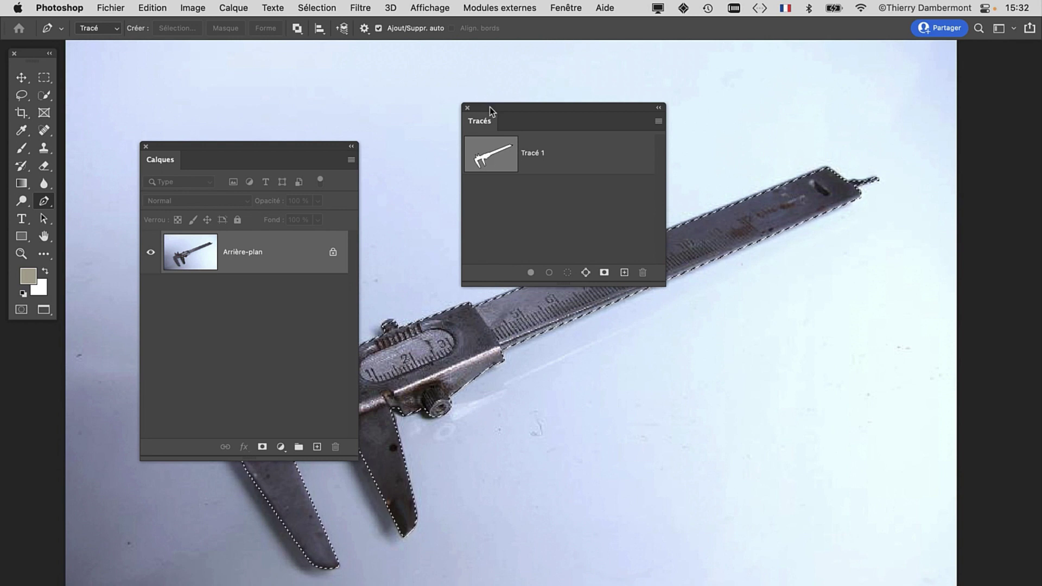
# Step: Move the Calques and Tracés panels clear of the caliper and add a layer mask from the caliper selection
pyautogui.moveTo(490, 111); pyautogui.dragTo(740, 450)
pyautogui.moveTo(282, 148); pyautogui.dragTo(768, 51)
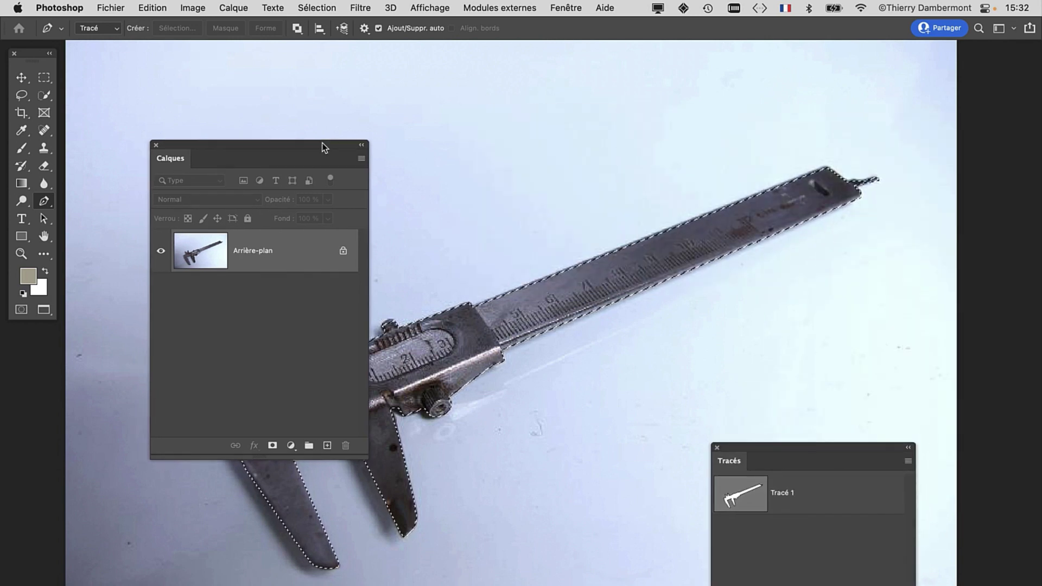
pyautogui.moveTo(830, 356); pyautogui.dragTo(821, 214)
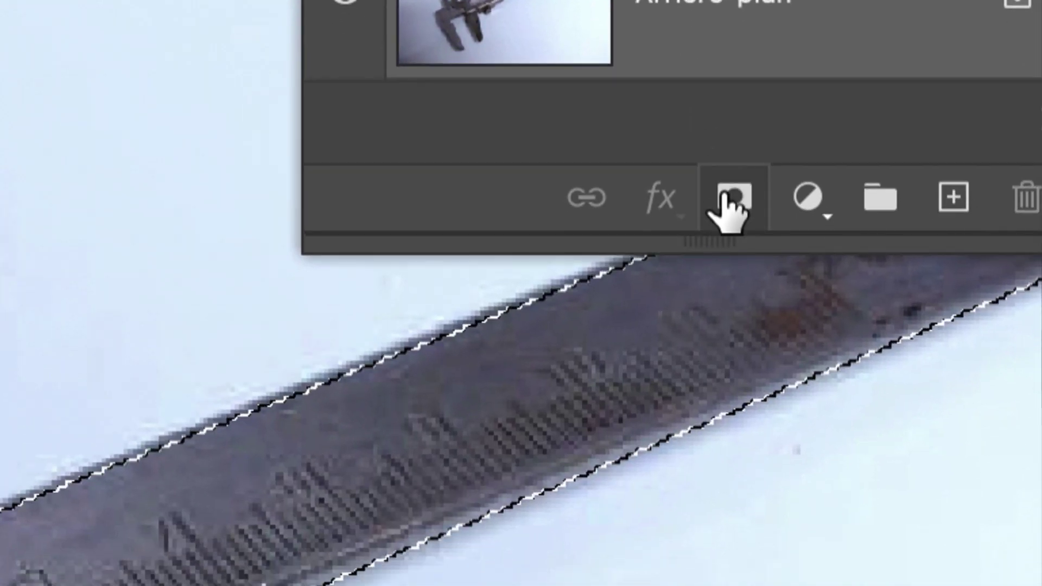
pyautogui.click(726, 202)
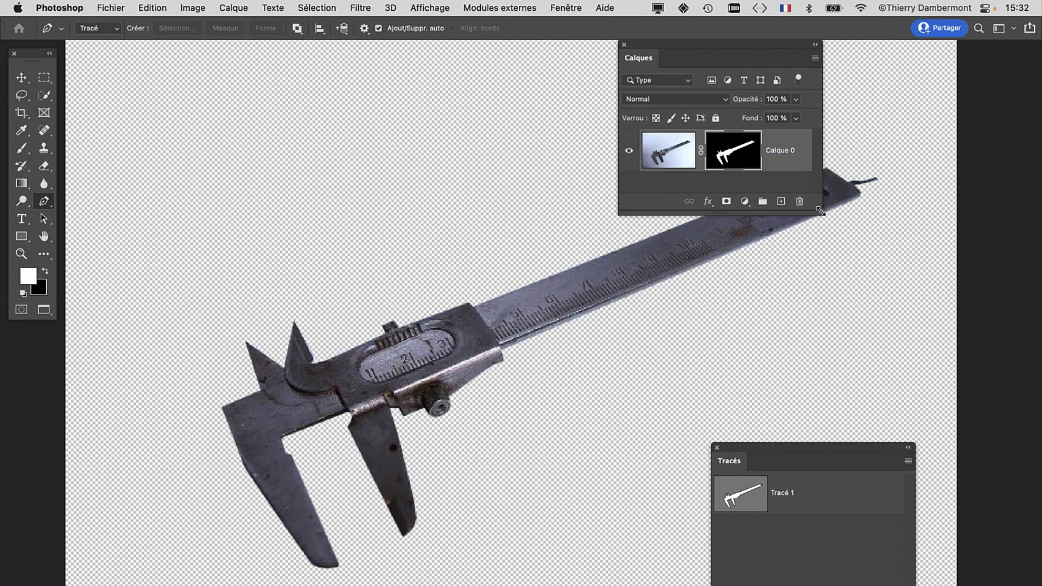
pyautogui.moveTo(820, 212)
pyautogui.mouseDown()
pyautogui.moveTo(800, 259)
pyautogui.moveTo(850, 257)
pyautogui.mouseUp()
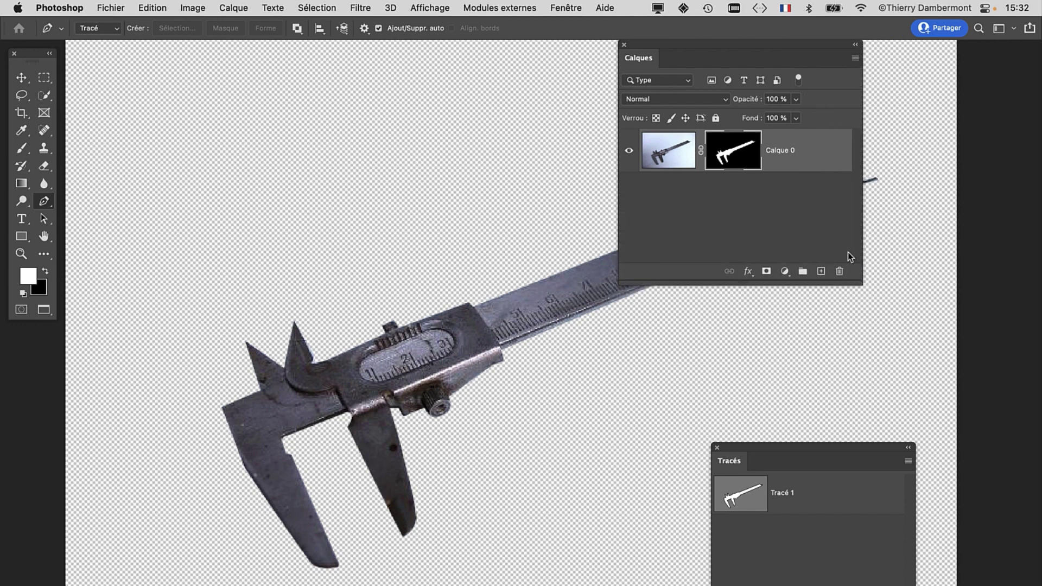
pyautogui.moveTo(700, 46); pyautogui.dragTo(163, 49)
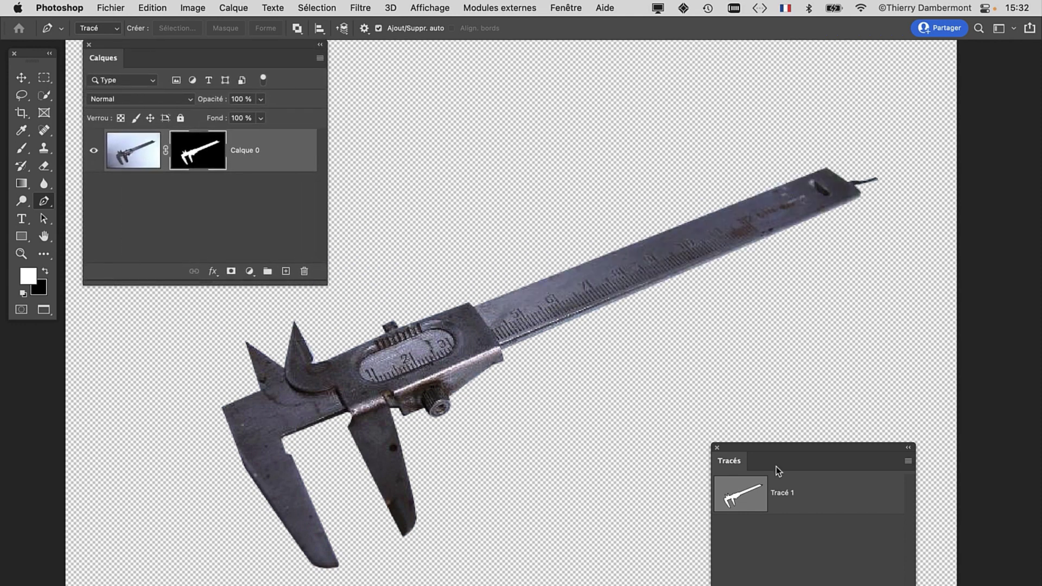
pyautogui.moveTo(768, 458); pyautogui.dragTo(621, 146)
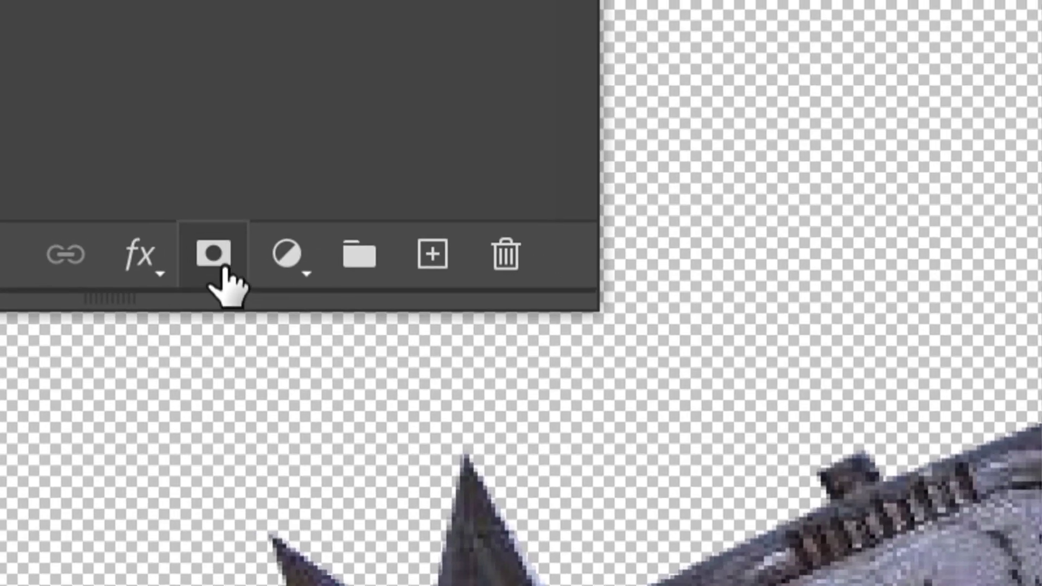
pyautogui.click(224, 267)
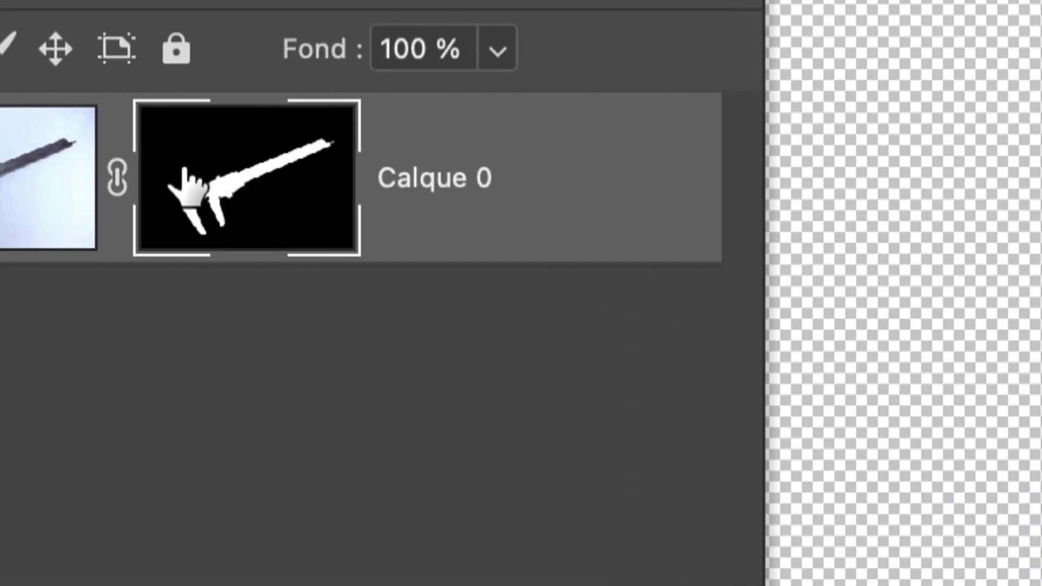